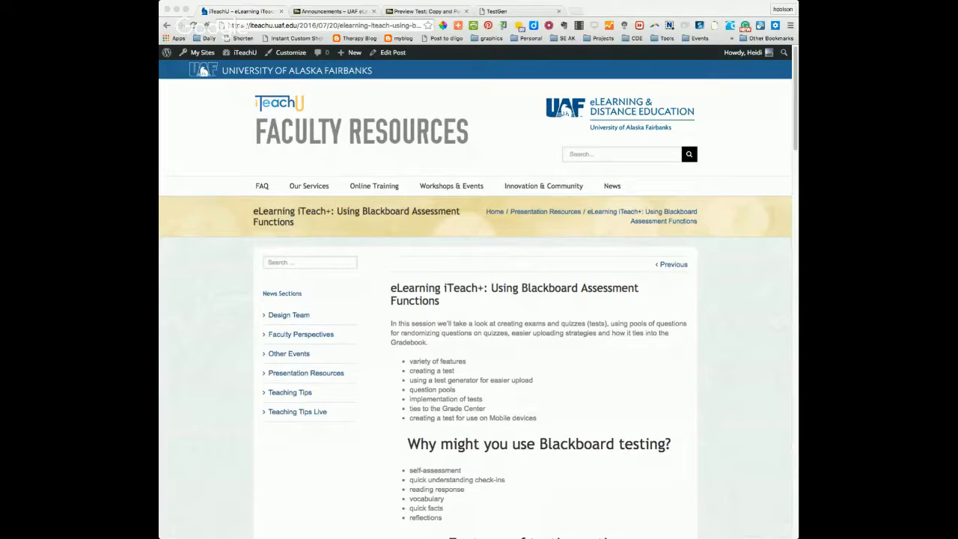
Step: Review the article's session topics, reasons for using Blackboard testing, testing option features, and advice on entering questions
{"action": "left_click", "coordinate": [217, 164]}
{"action": "key", "text": "super+equal"}
{"action": "key", "text": "super+equal"}
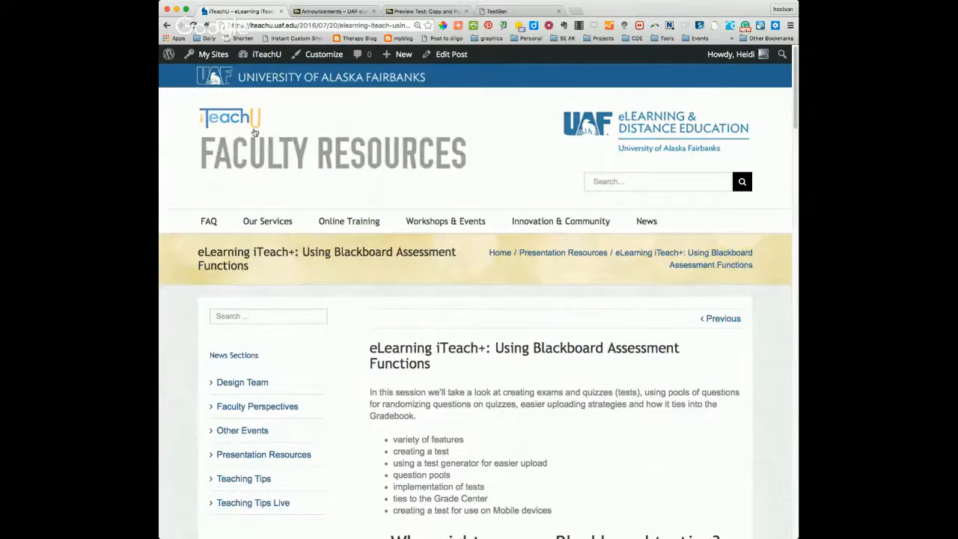
{"action": "mouse_move", "coordinate": [430, 229]}
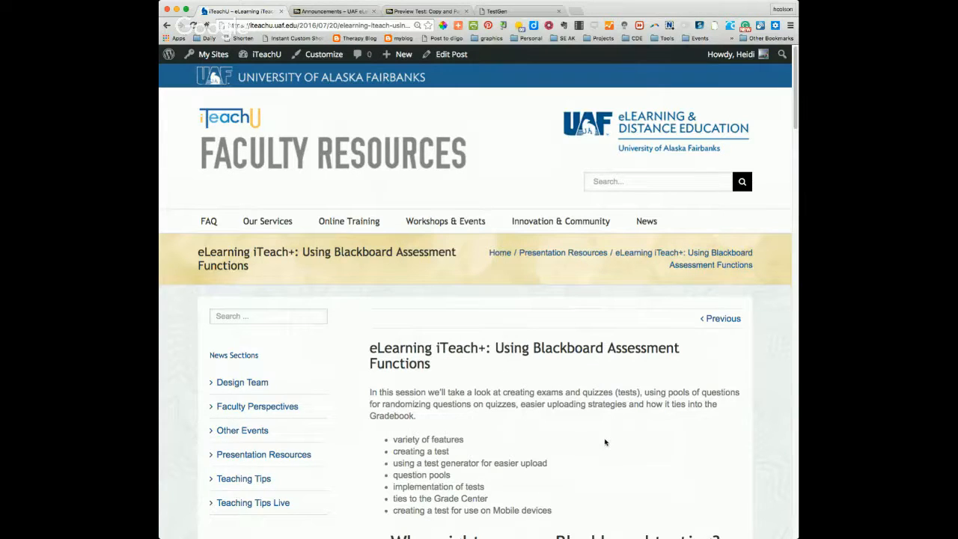
{"action": "scroll", "coordinate": [605, 441], "scroll_direction": "down", "scroll_amount": 3}
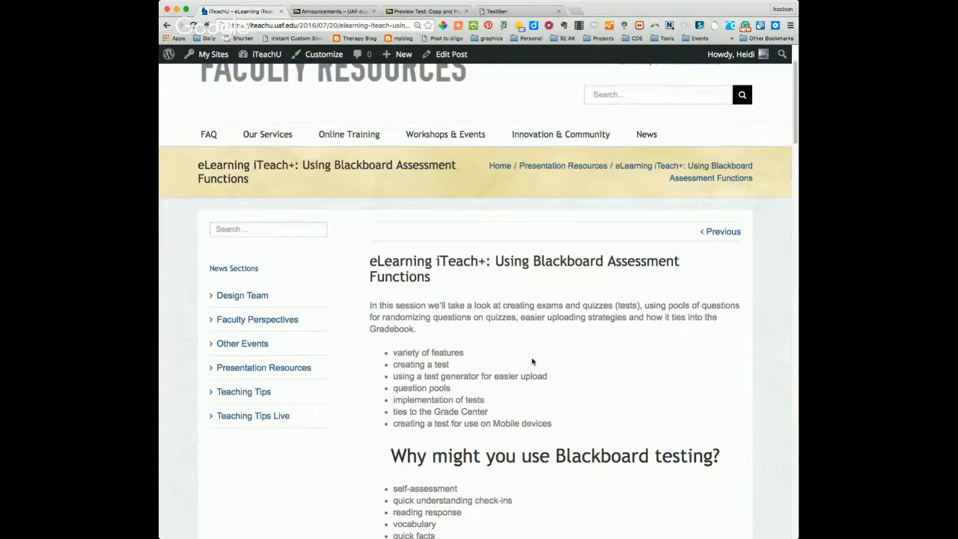
{"action": "scroll", "coordinate": [532, 362], "scroll_direction": "down", "scroll_amount": 1}
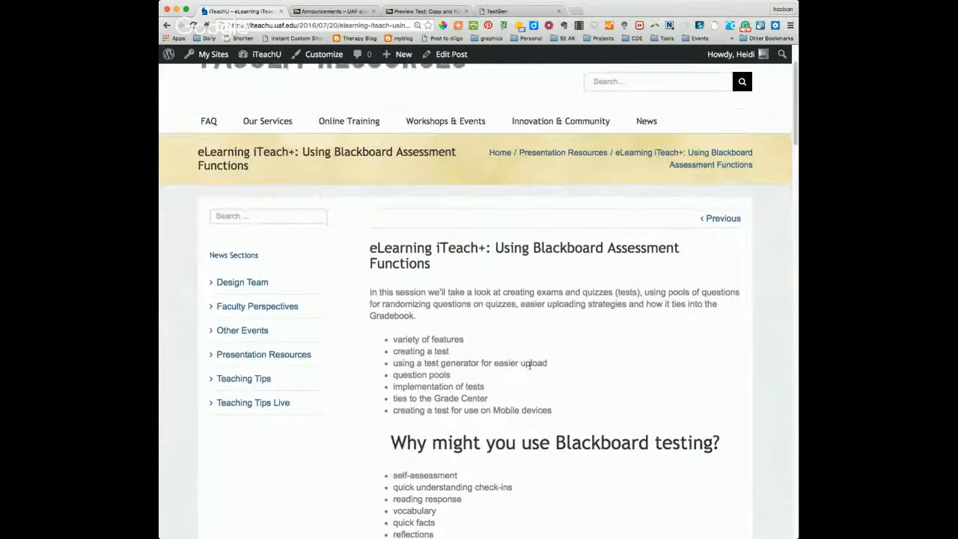
{"action": "scroll", "coordinate": [529, 365], "scroll_direction": "down", "scroll_amount": 1}
{"action": "scroll", "coordinate": [529, 364], "scroll_direction": "down", "scroll_amount": 5}
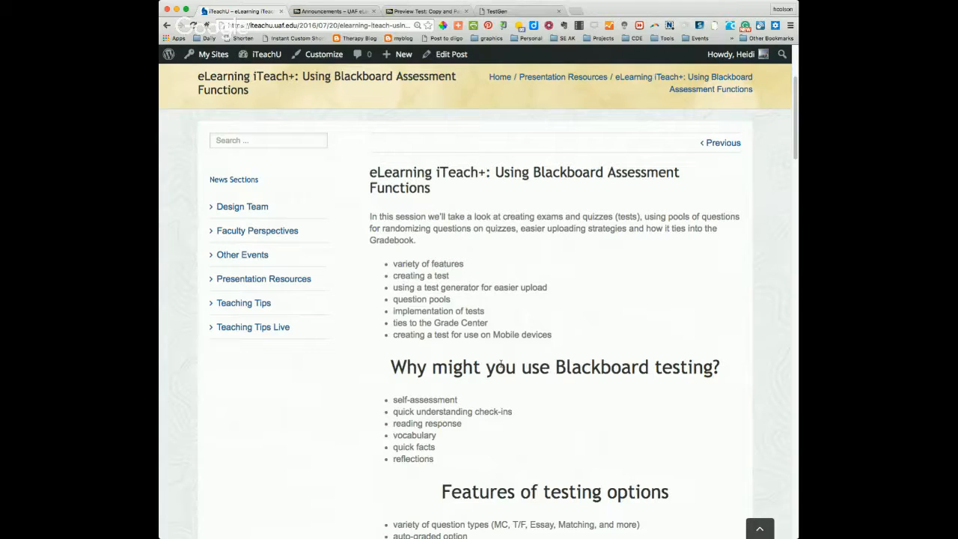
{"action": "scroll", "coordinate": [500, 365], "scroll_direction": "down", "scroll_amount": 1}
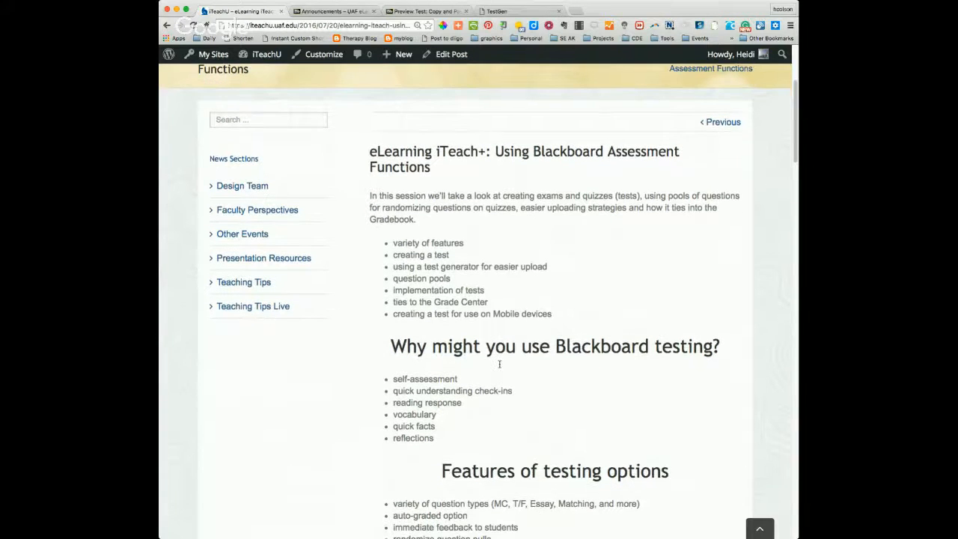
{"action": "scroll", "coordinate": [500, 364], "scroll_direction": "down", "scroll_amount": 2}
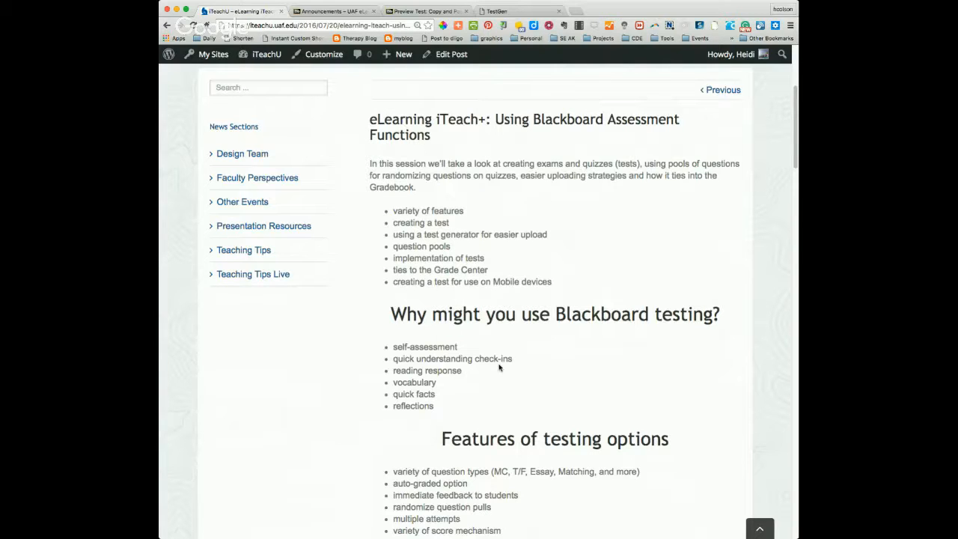
{"action": "scroll", "coordinate": [498, 367], "scroll_direction": "down", "scroll_amount": 1}
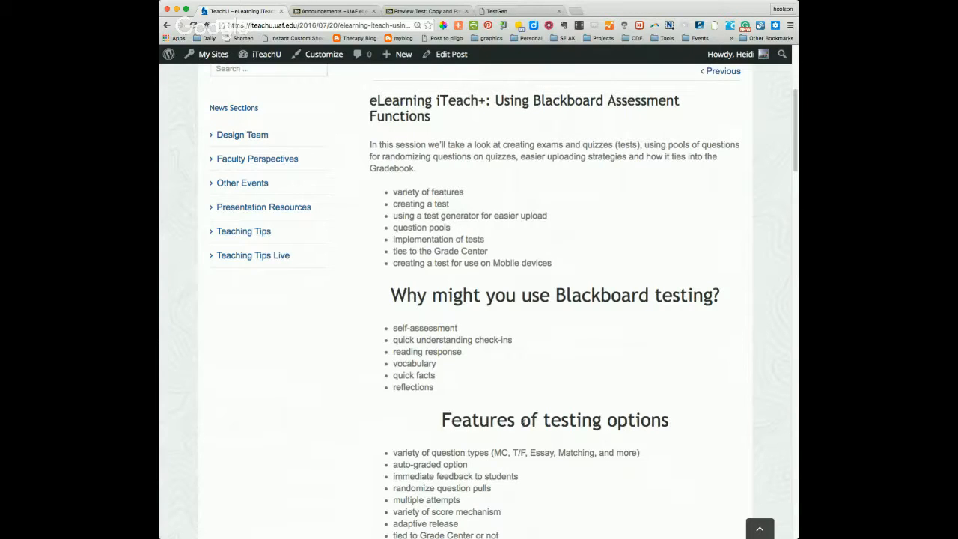
{"action": "scroll", "coordinate": [339, 378], "scroll_direction": "down", "scroll_amount": 1}
{"action": "scroll", "coordinate": [339, 378], "scroll_direction": "down", "scroll_amount": 3}
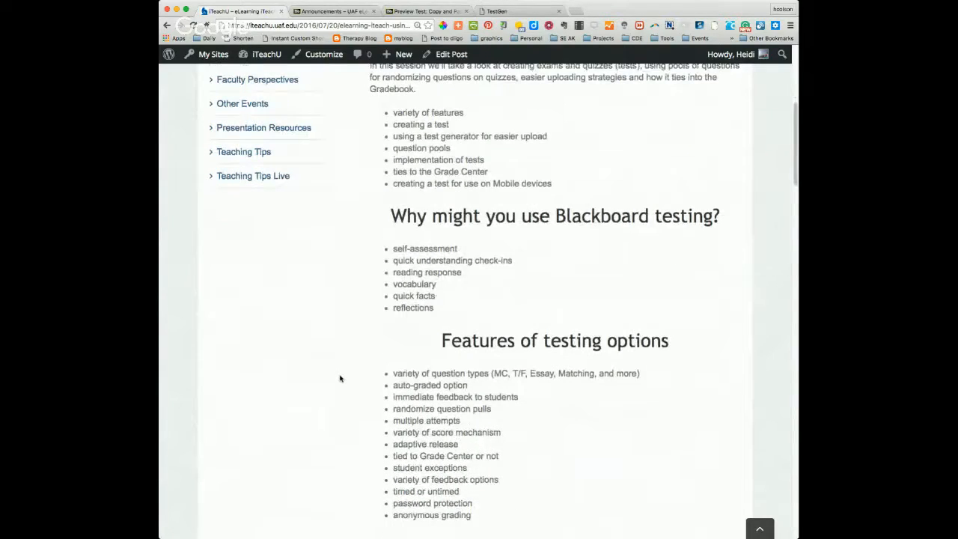
{"action": "scroll", "coordinate": [340, 379], "scroll_direction": "down", "scroll_amount": 3}
{"action": "scroll", "coordinate": [340, 378], "scroll_direction": "down", "scroll_amount": 2}
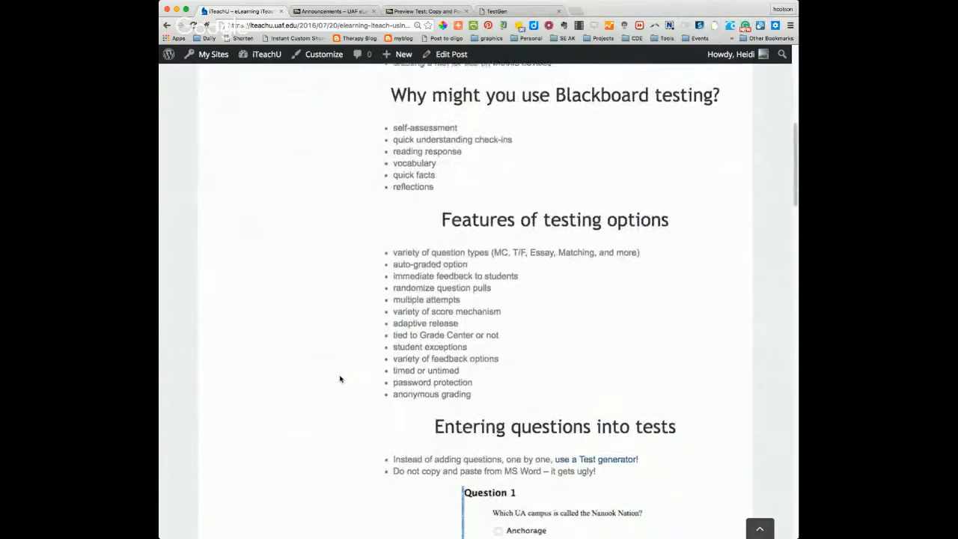
{"action": "scroll", "coordinate": [340, 379], "scroll_direction": "down", "scroll_amount": 3}
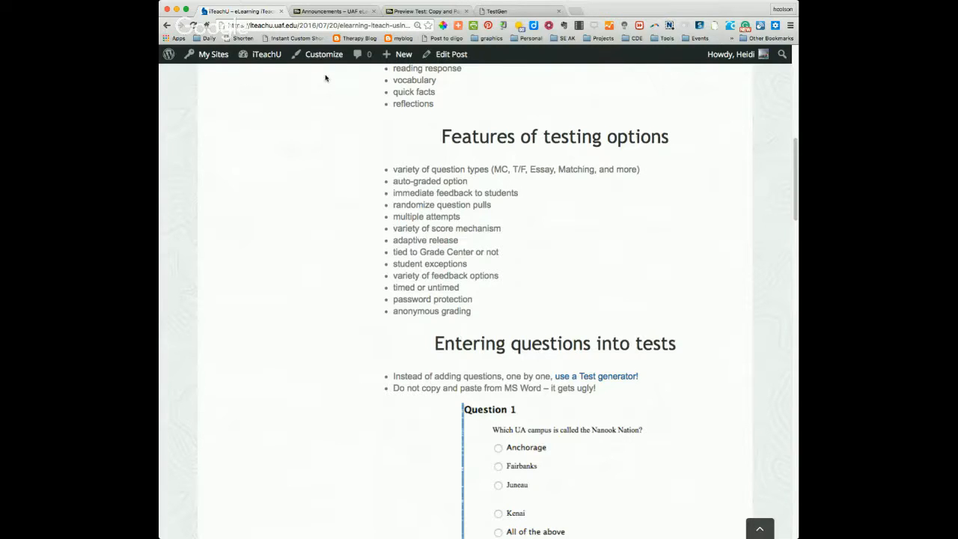
Step: Switch to the Blackboard sandbox course and open Tests, Surveys, and Pools from its course tools
{"action": "left_click", "coordinate": [324, 12]}
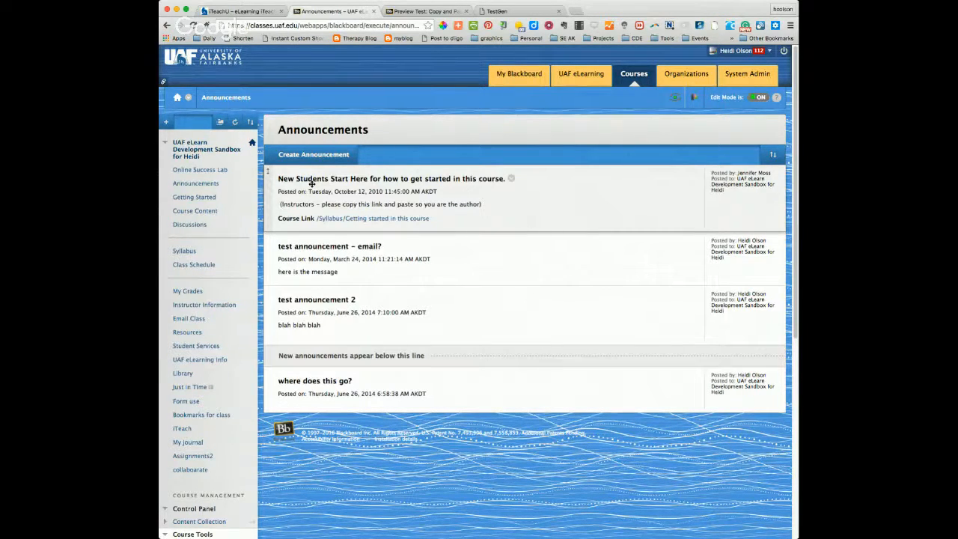
{"action": "scroll", "coordinate": [250, 314], "scroll_direction": "down", "scroll_amount": 5}
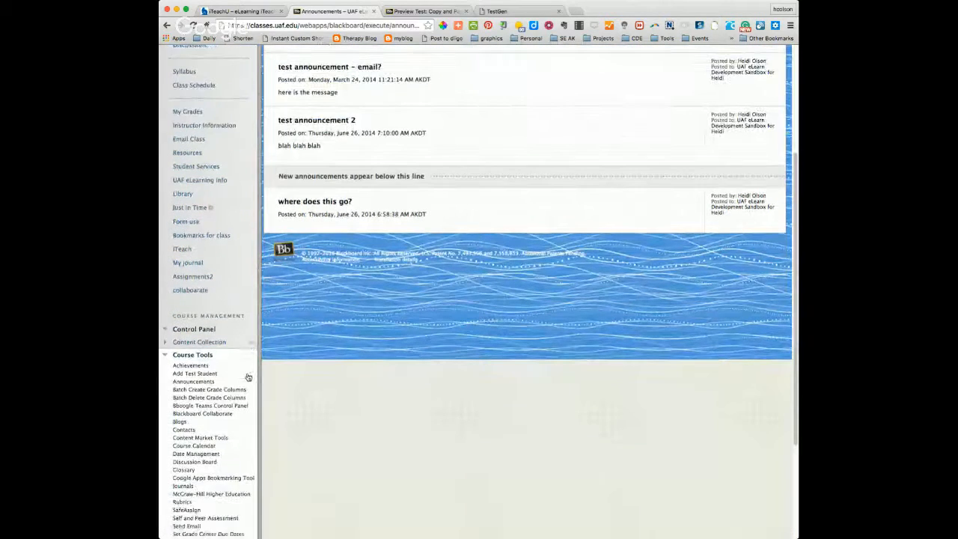
{"action": "scroll", "coordinate": [247, 377], "scroll_direction": "down", "scroll_amount": 1}
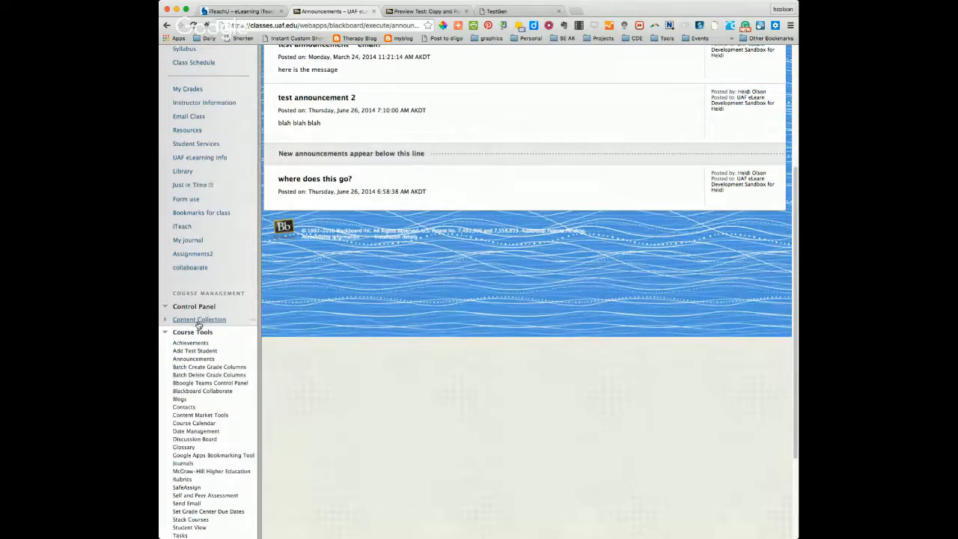
{"action": "scroll", "coordinate": [209, 362], "scroll_direction": "down", "scroll_amount": 1}
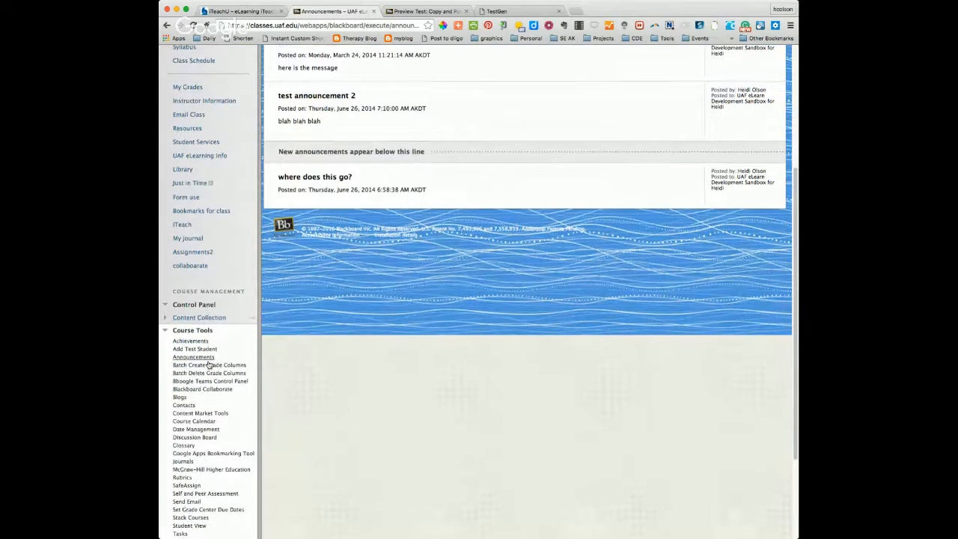
{"action": "left_click", "coordinate": [163, 334]}
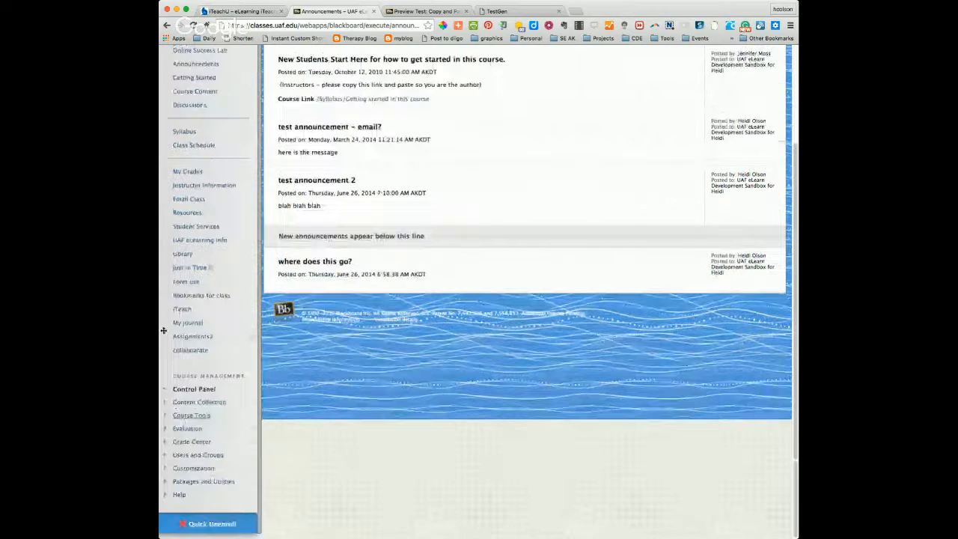
{"action": "left_click", "coordinate": [166, 418]}
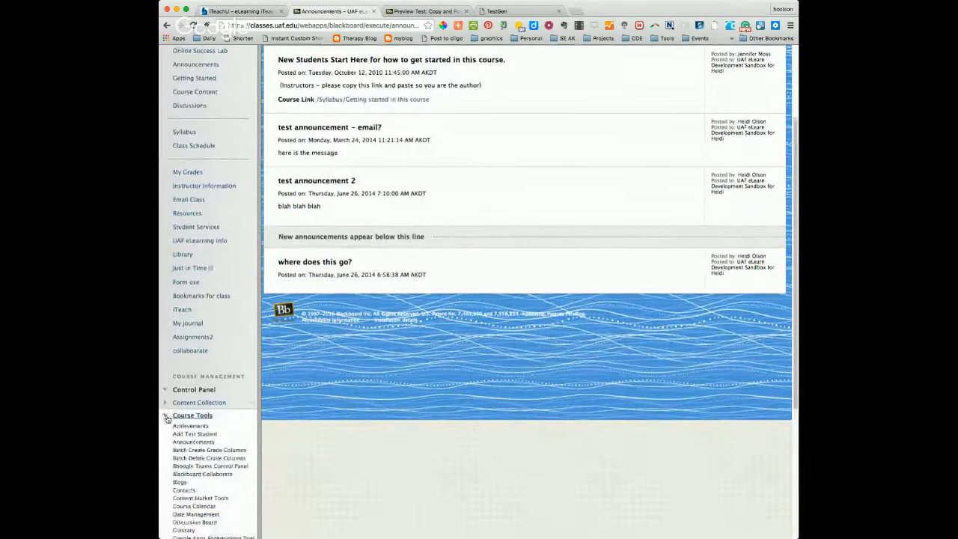
{"action": "scroll", "coordinate": [192, 423], "scroll_direction": "down", "scroll_amount": 5}
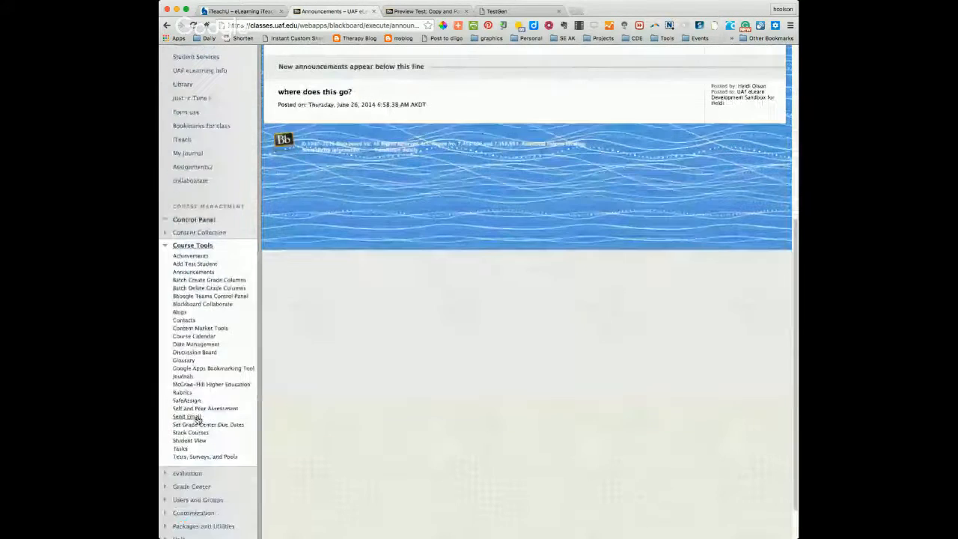
{"action": "left_click", "coordinate": [190, 458]}
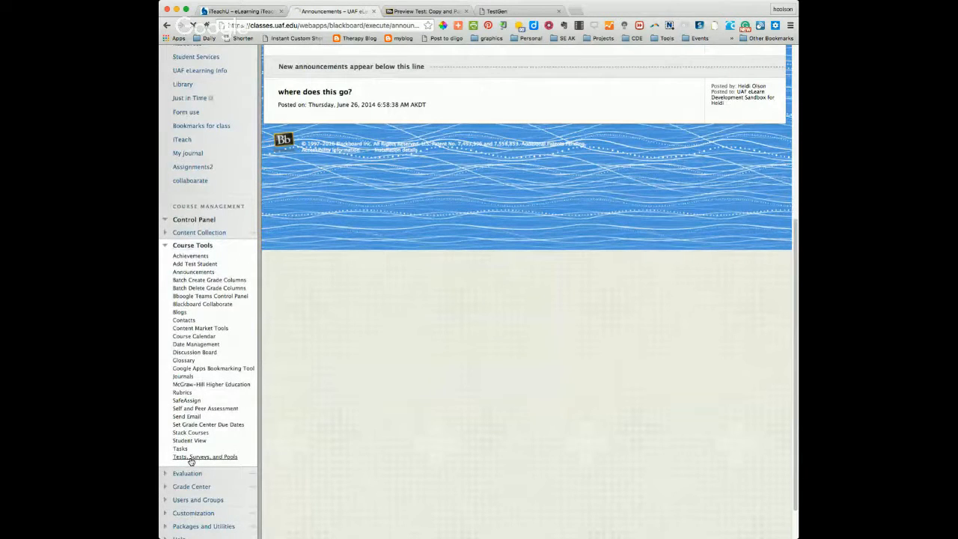
Step: Start building a new test in the course's Tests area and name it "Quiz 1 Sample"
{"action": "scroll", "coordinate": [393, 352], "scroll_direction": "up", "scroll_amount": 5}
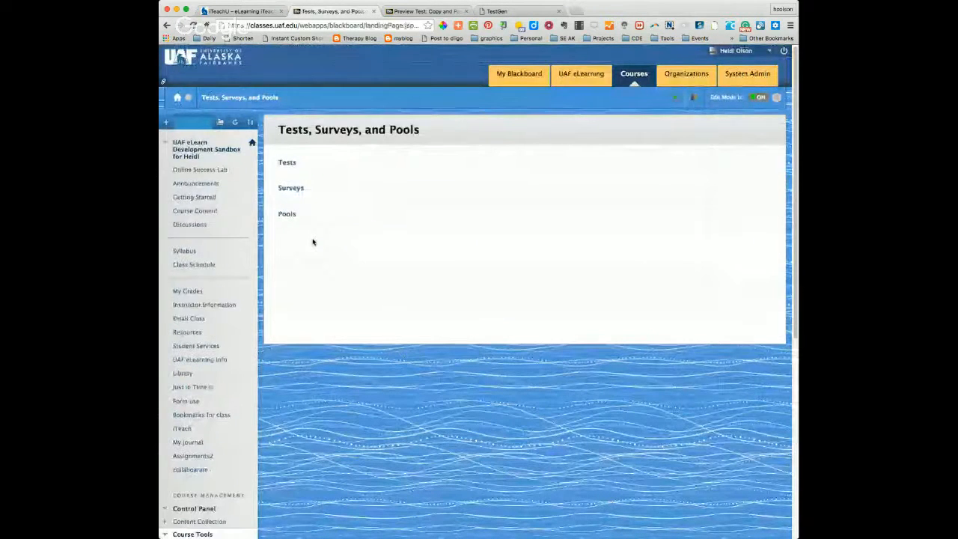
{"action": "key", "text": "super+equal"}
{"action": "key", "text": "super+equal"}
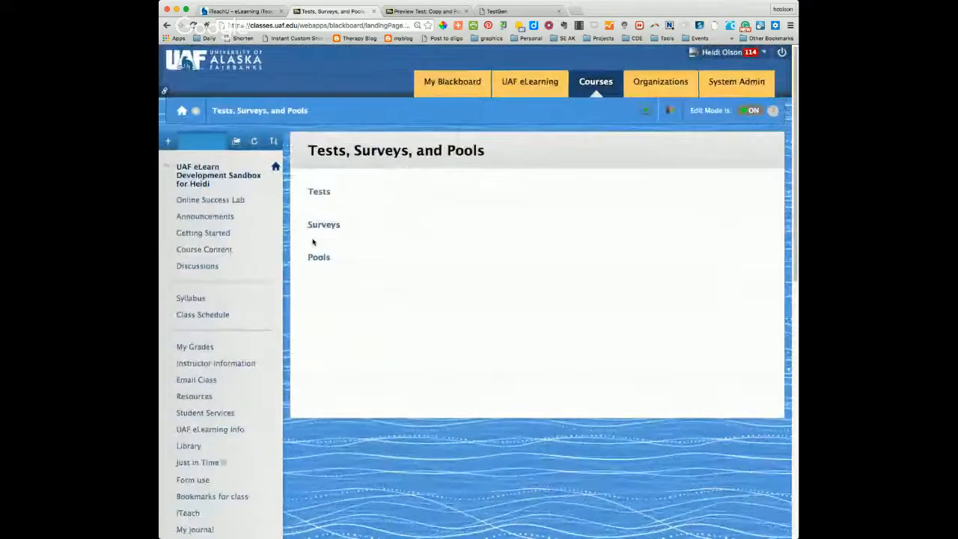
{"action": "key", "text": "super+equal"}
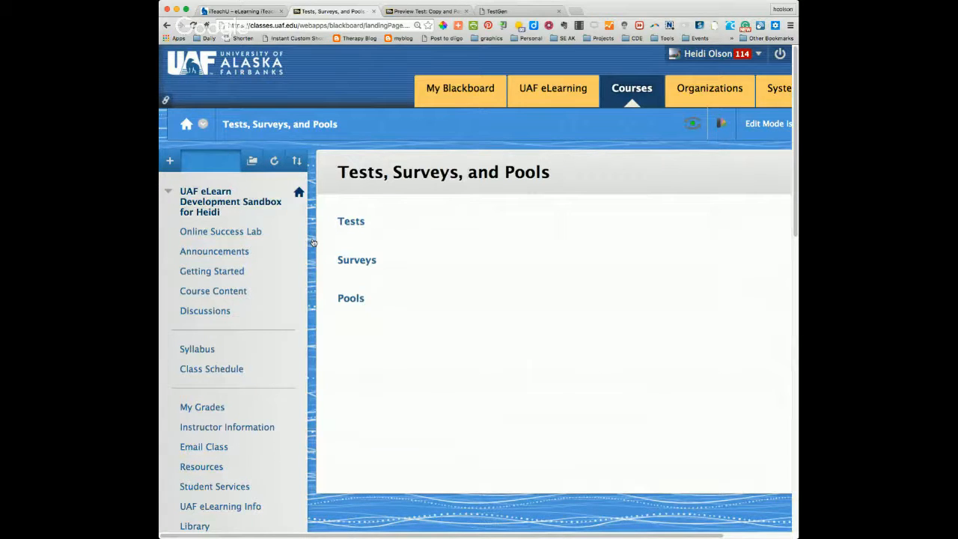
{"action": "left_click", "coordinate": [350, 223]}
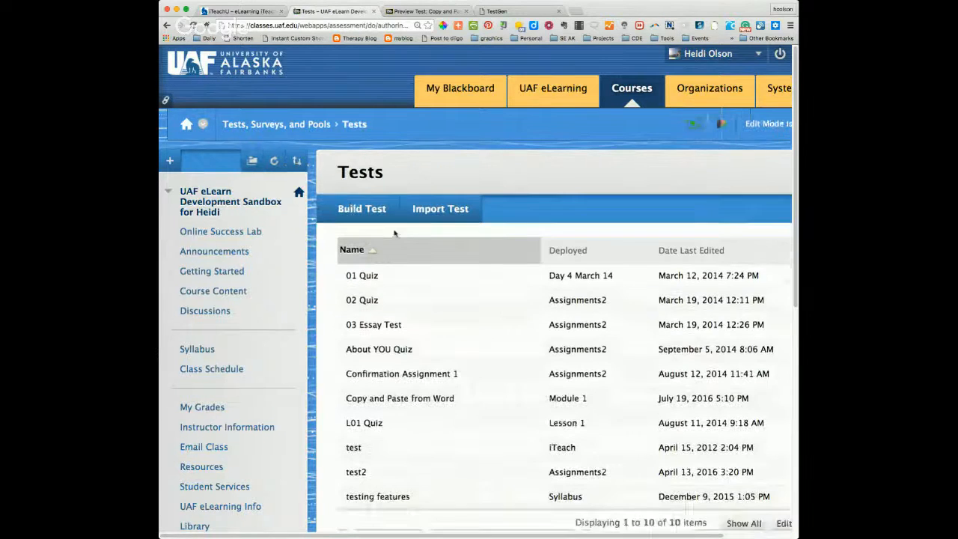
{"action": "left_click", "coordinate": [356, 211]}
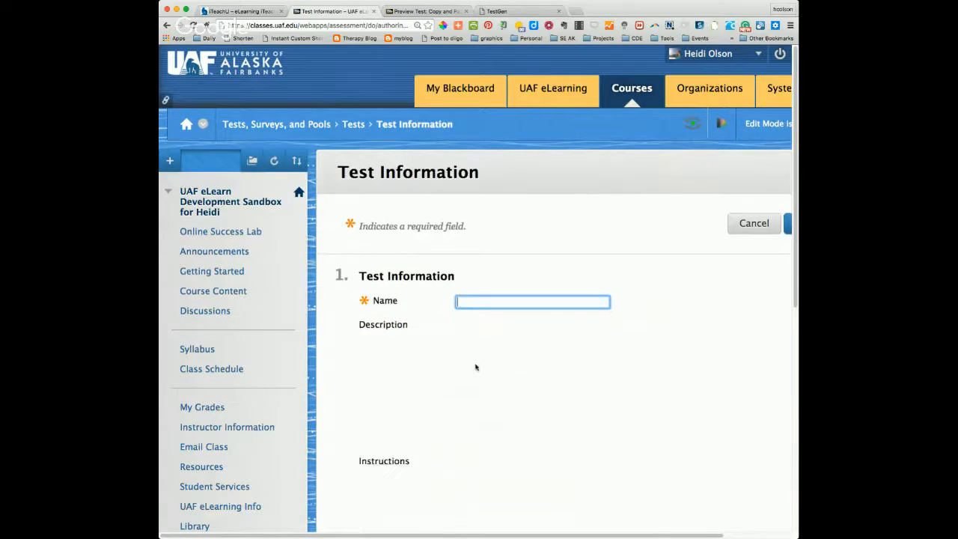
{"action": "type", "text": "Quiz 1"}
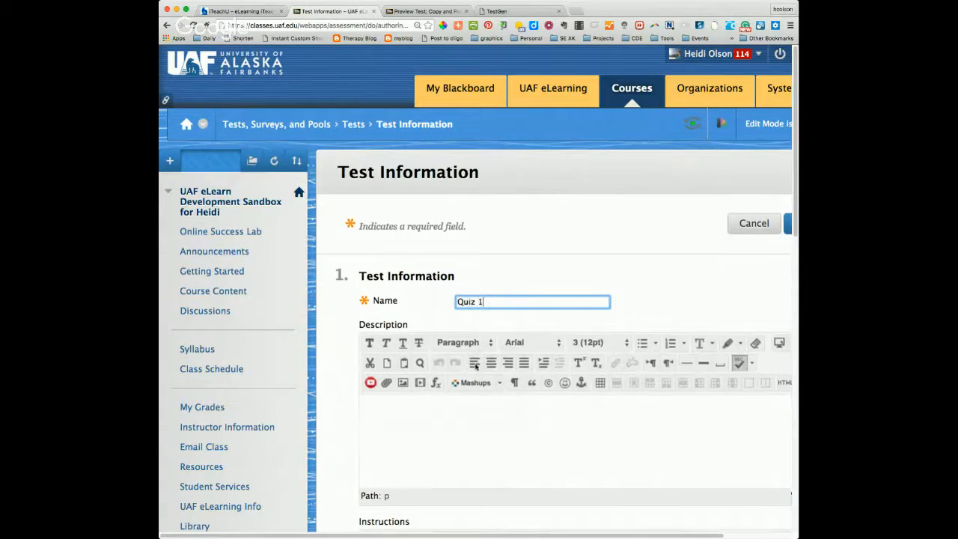
{"action": "key", "text": "Down"}
{"action": "key", "text": "Return"}
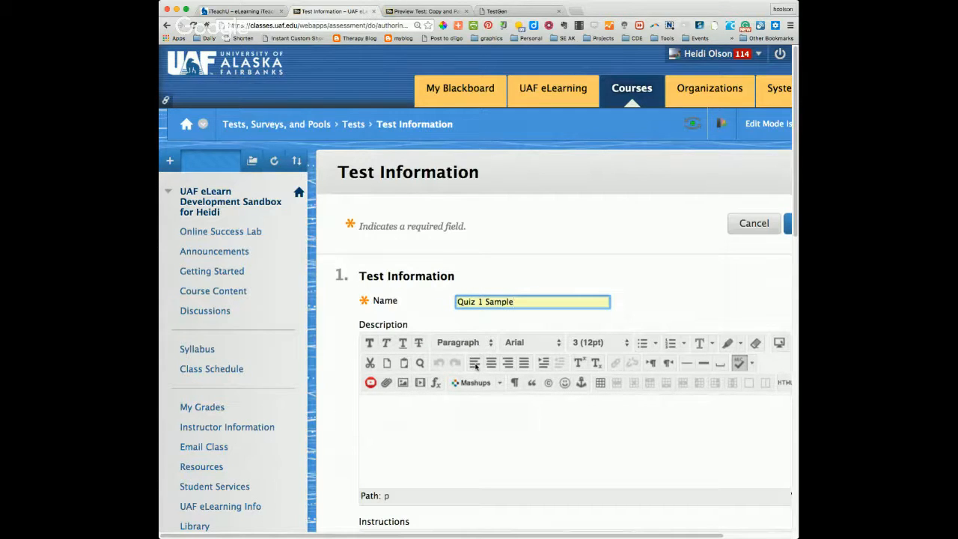
Step: Enter "This is a sample for quiz review" as the test description
{"action": "left_click", "coordinate": [428, 428]}
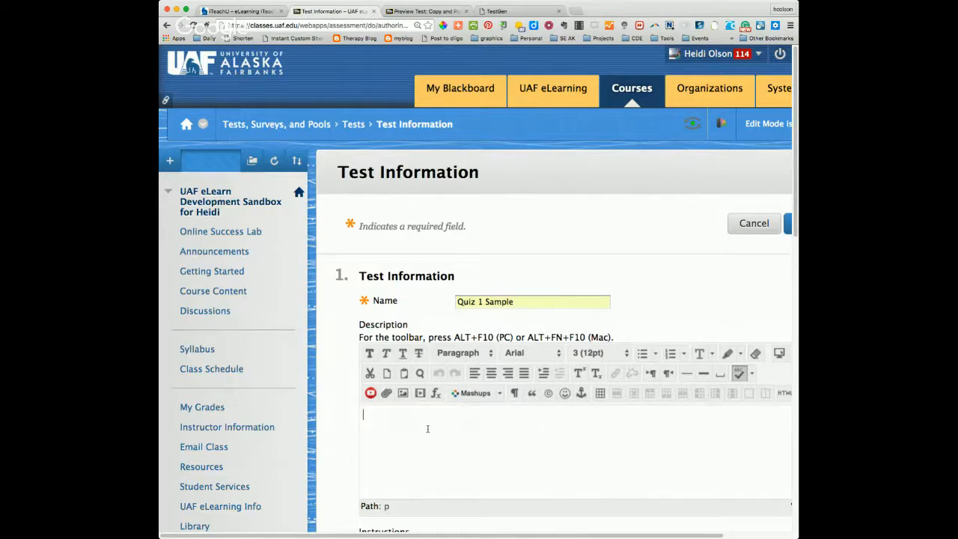
{"action": "type", "text": "This is a sample for quiz review"}
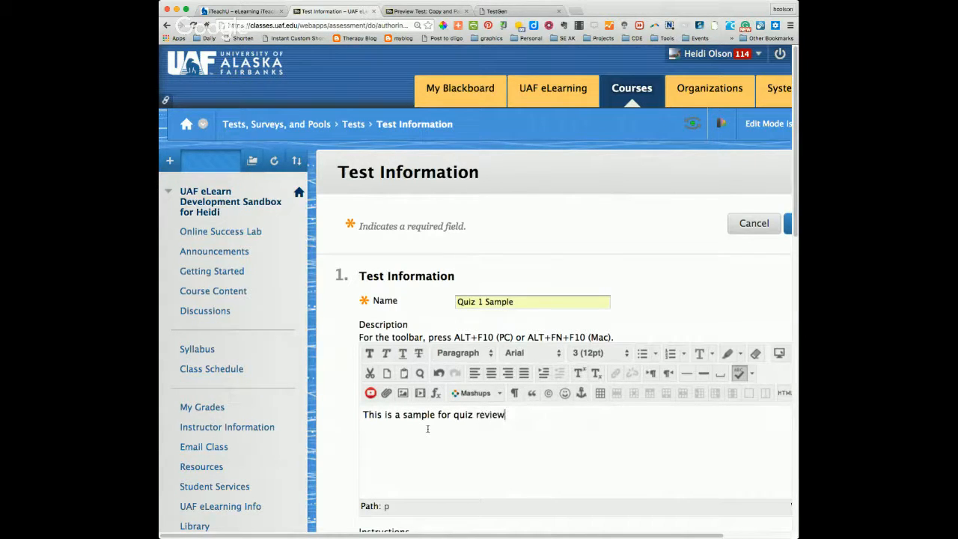
Step: Enter the test instructions "Answer each question as carefully as you can. This is timed and you have multiple attempts."
{"action": "scroll", "coordinate": [428, 428], "scroll_direction": "down", "scroll_amount": 5}
{"action": "left_click", "coordinate": [378, 469]}
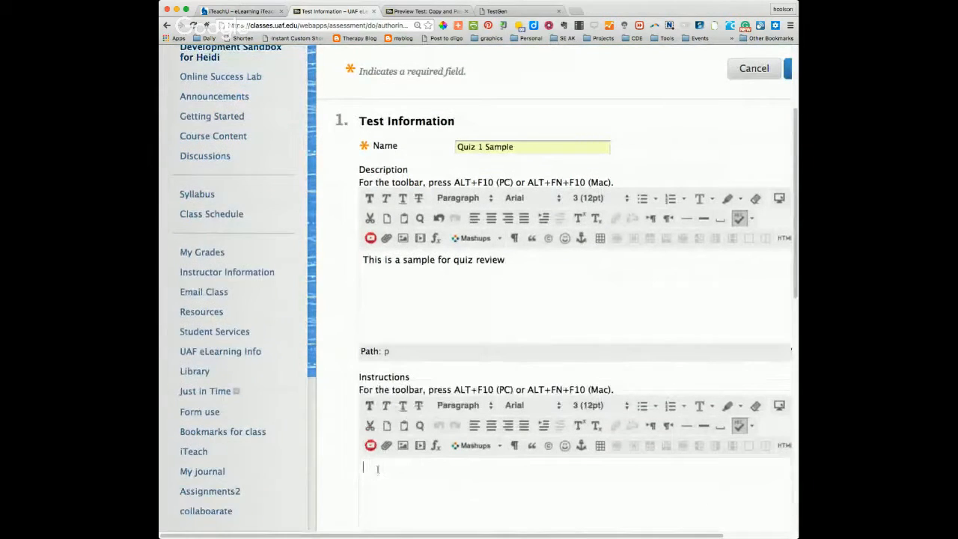
{"action": "type", "text": "Answer each question"}
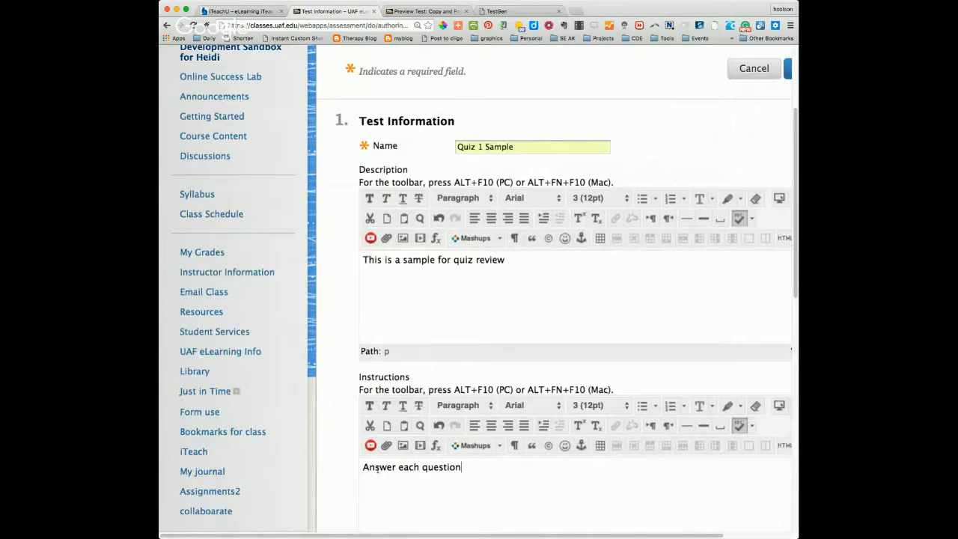
{"action": "type", "text": " as carefully as you can"}
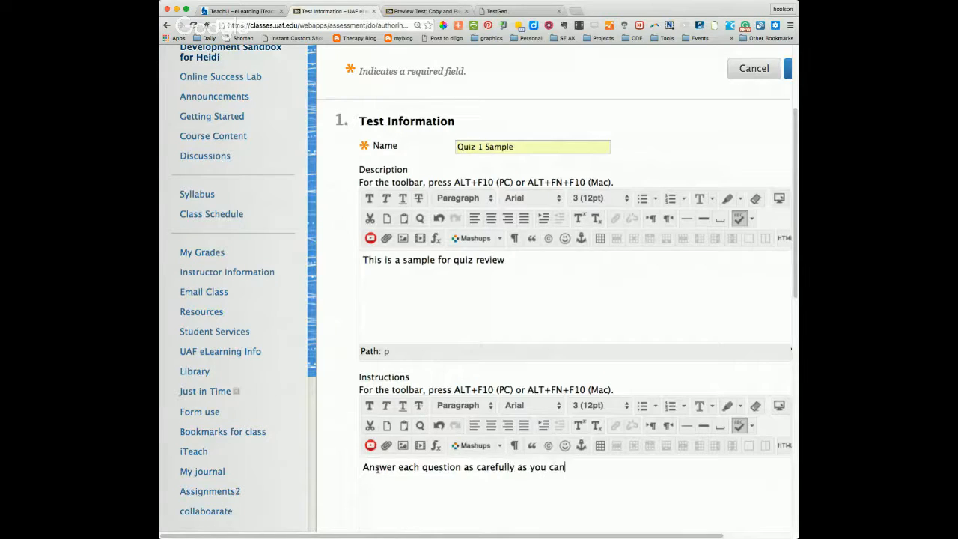
{"action": "type", "text": ". This is timed and you have multiple attempts."}
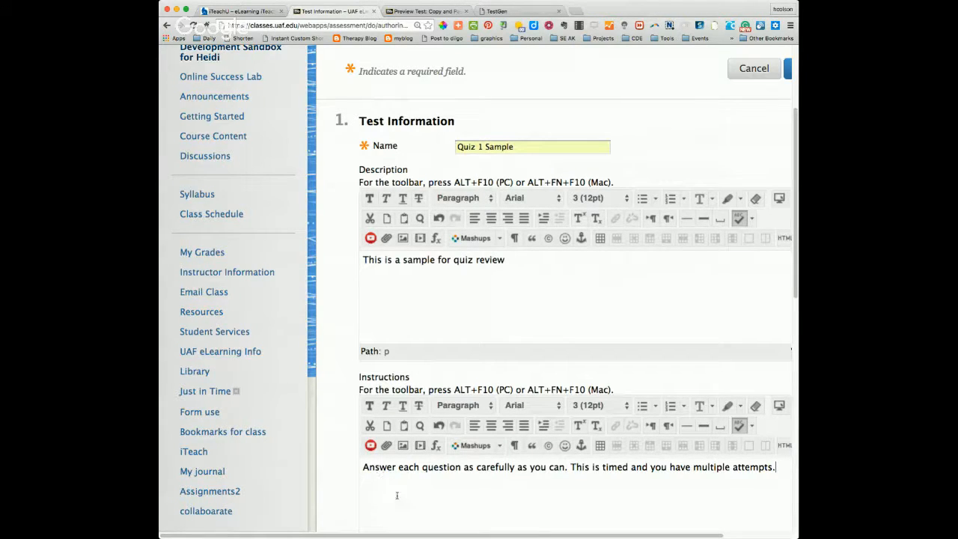
Step: Submit the test information for Quiz 1 Sample to create the test
{"action": "scroll", "coordinate": [412, 503], "scroll_direction": "down", "scroll_amount": 1}
{"action": "scroll", "coordinate": [412, 503], "scroll_direction": "down", "scroll_amount": 4}
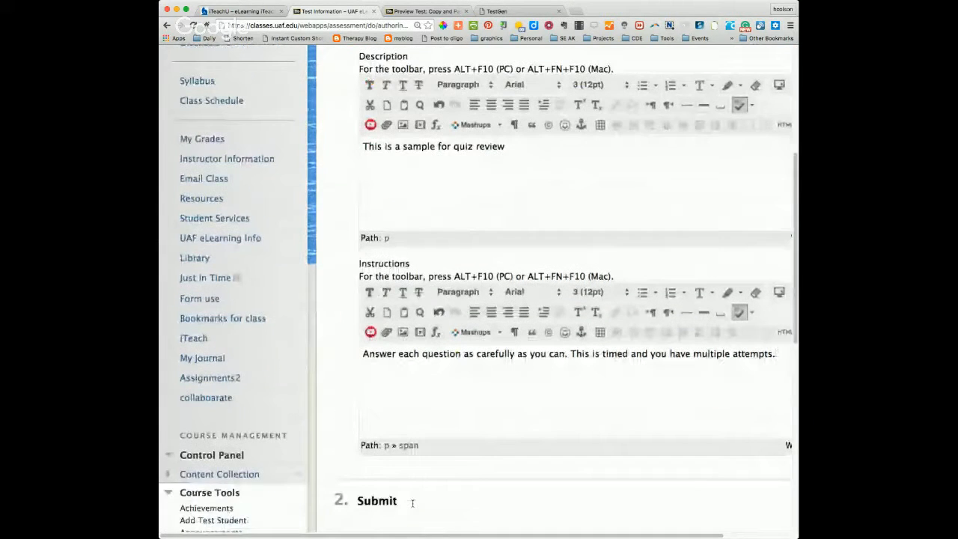
{"action": "scroll", "coordinate": [411, 503], "scroll_direction": "down", "scroll_amount": 4}
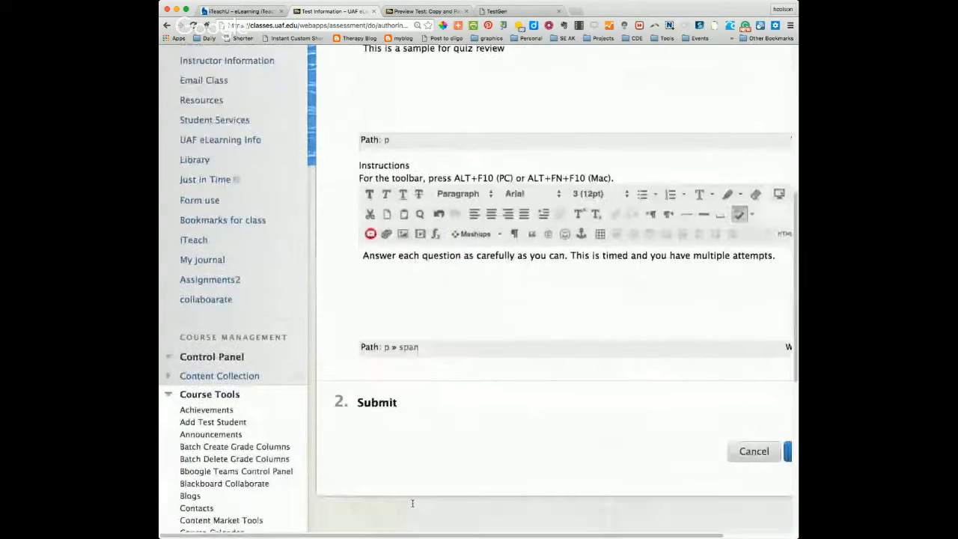
{"action": "scroll", "coordinate": [412, 503], "scroll_direction": "down", "scroll_amount": 2}
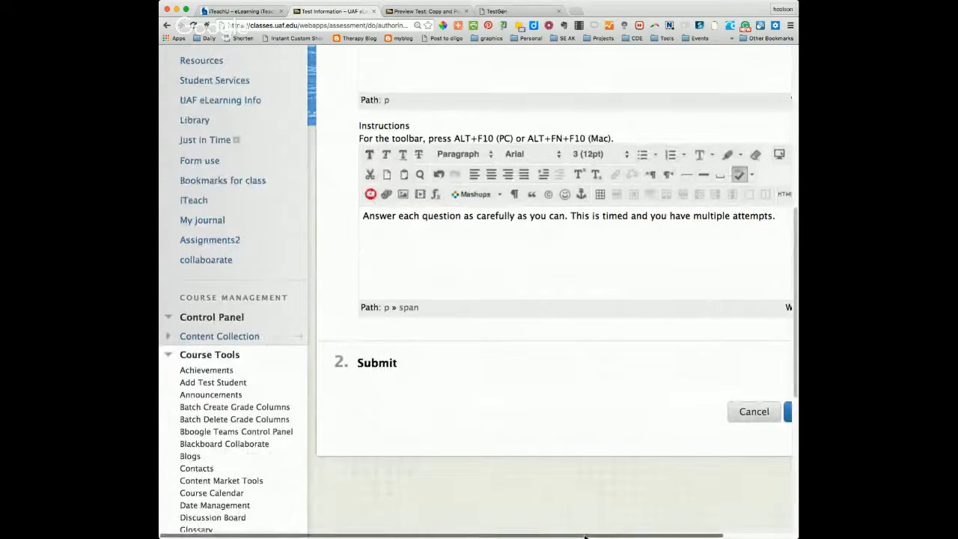
{"action": "left_click_drag", "start_coordinate": [585, 536], "coordinate": [653, 536]}
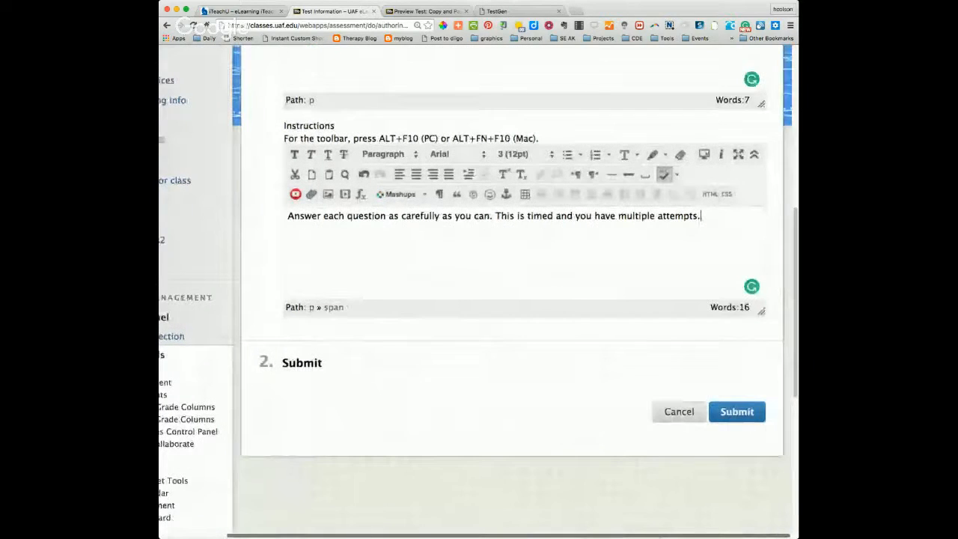
{"action": "left_click", "coordinate": [740, 413]}
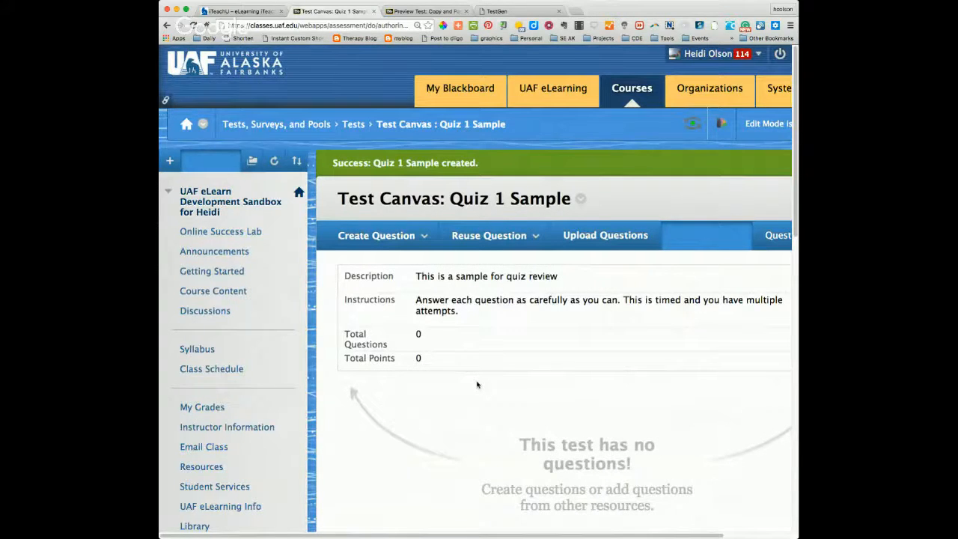
Step: Start a new True/False question in the Quiz 1 Sample test
{"action": "scroll", "coordinate": [477, 385], "scroll_direction": "down", "scroll_amount": 3}
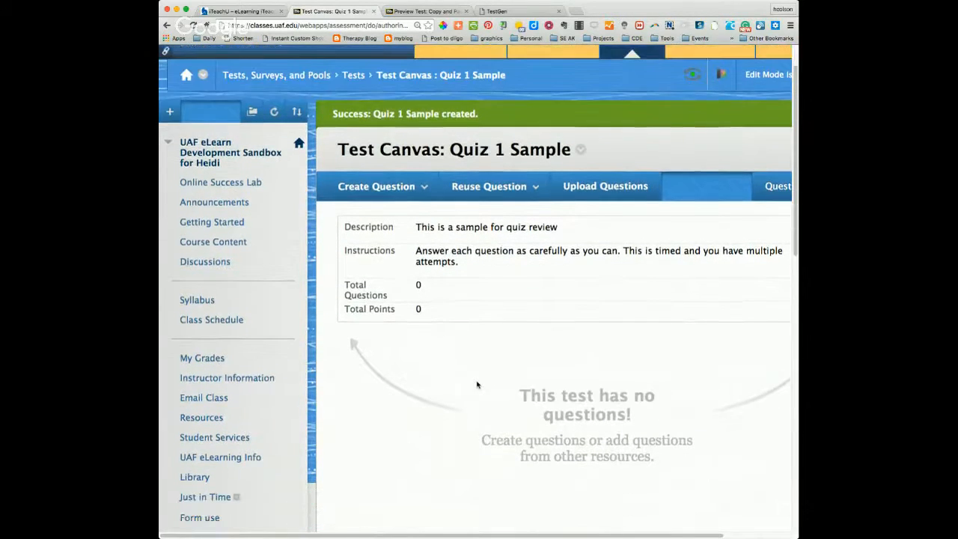
{"action": "left_click", "coordinate": [425, 180]}
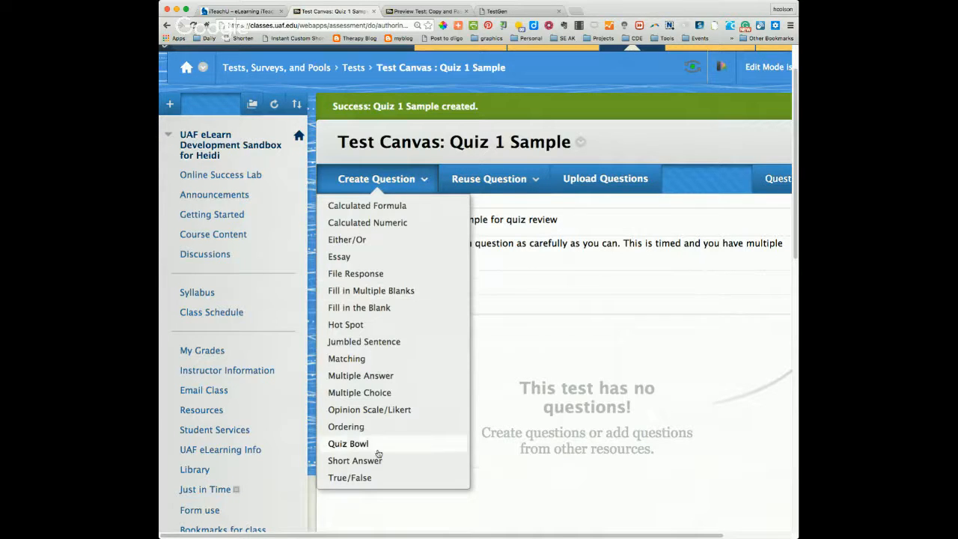
{"action": "left_click", "coordinate": [359, 478]}
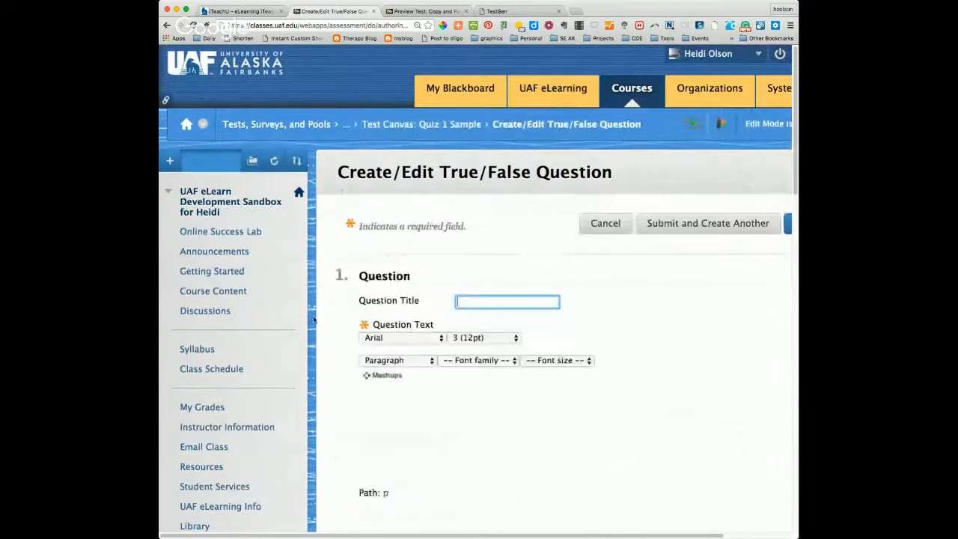
{"action": "scroll", "coordinate": [333, 361], "scroll_direction": "down", "scroll_amount": 2}
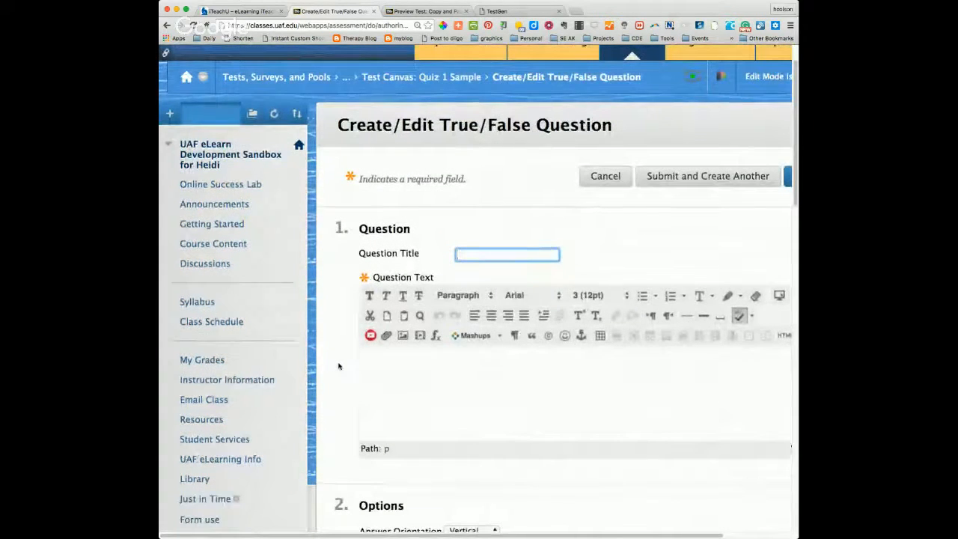
{"action": "scroll", "coordinate": [338, 366], "scroll_direction": "down", "scroll_amount": 1}
{"action": "scroll", "coordinate": [338, 366], "scroll_direction": "down", "scroll_amount": 3}
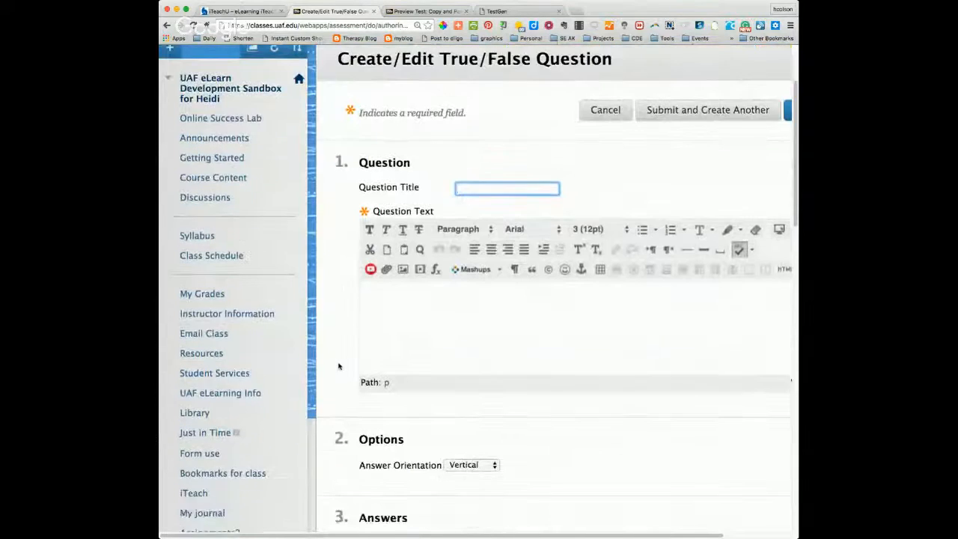
Step: Enter "According to the text, blah blah" as the question text of the True/False question
{"action": "left_click", "coordinate": [390, 284]}
{"action": "type", "text": "Acco"}
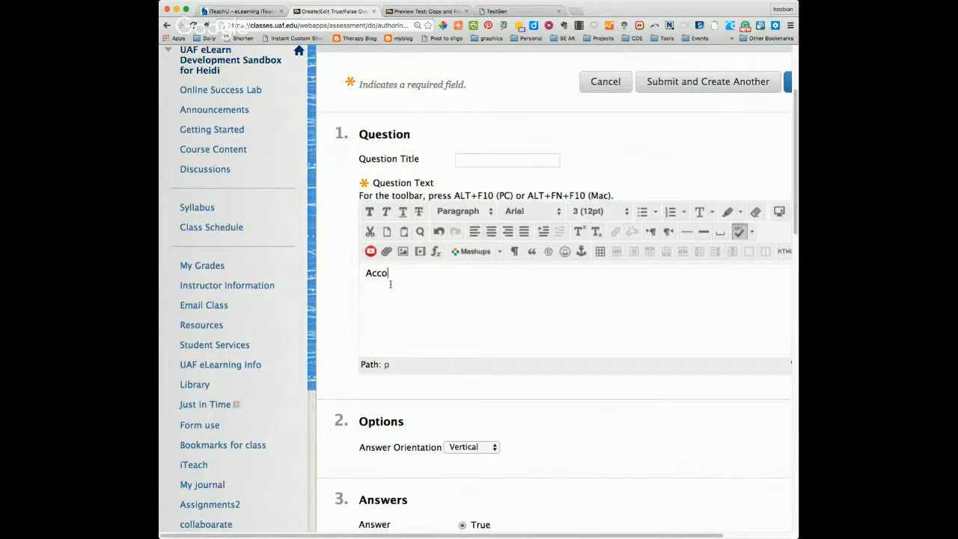
{"action": "type", "text": "rding to the text, blah blah"}
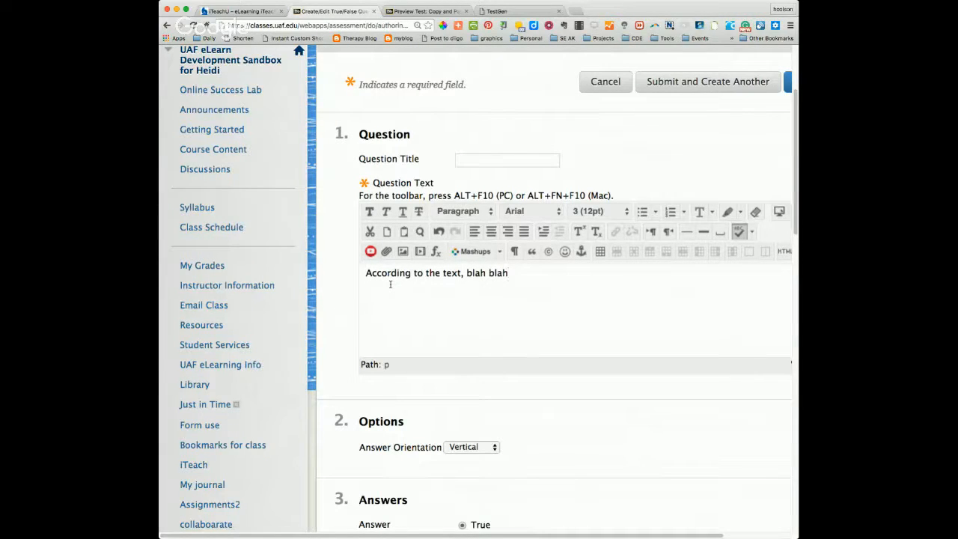
Step: Set False as the correct answer to the True/False question
{"action": "scroll", "coordinate": [545, 360], "scroll_direction": "down", "scroll_amount": 2}
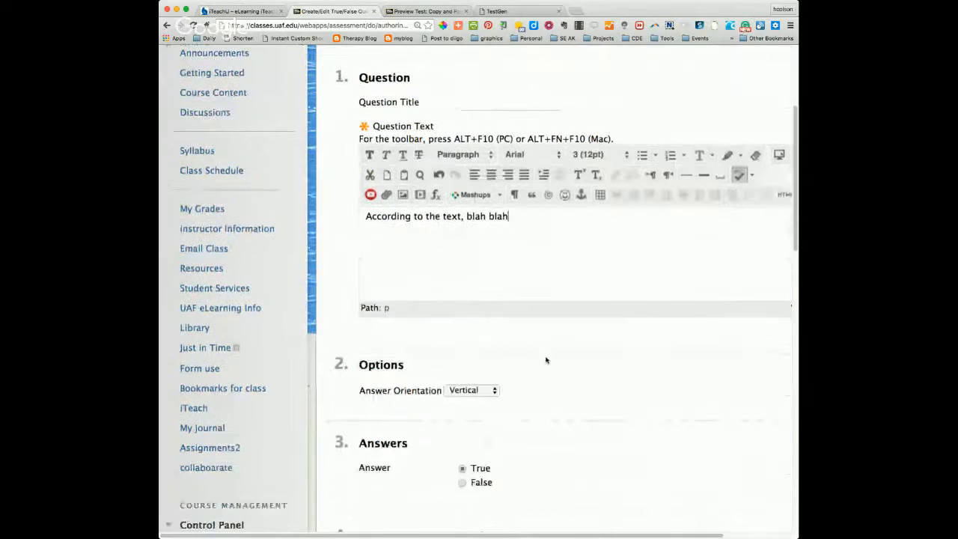
{"action": "scroll", "coordinate": [546, 360], "scroll_direction": "down", "scroll_amount": 5}
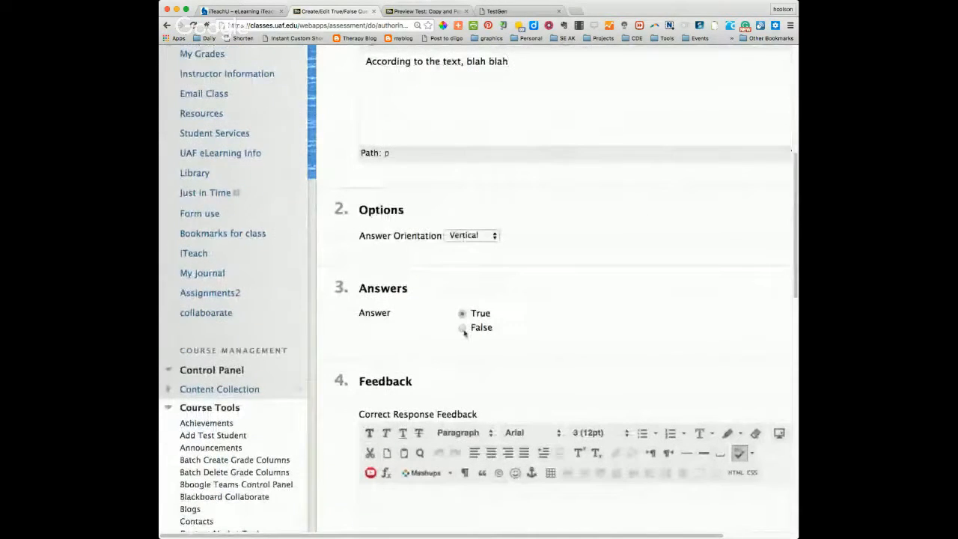
{"action": "left_click", "coordinate": [463, 329]}
Step: Enter "Yes, that's correct." as the feedback for a correct response
{"action": "scroll", "coordinate": [542, 337], "scroll_direction": "down", "scroll_amount": 1}
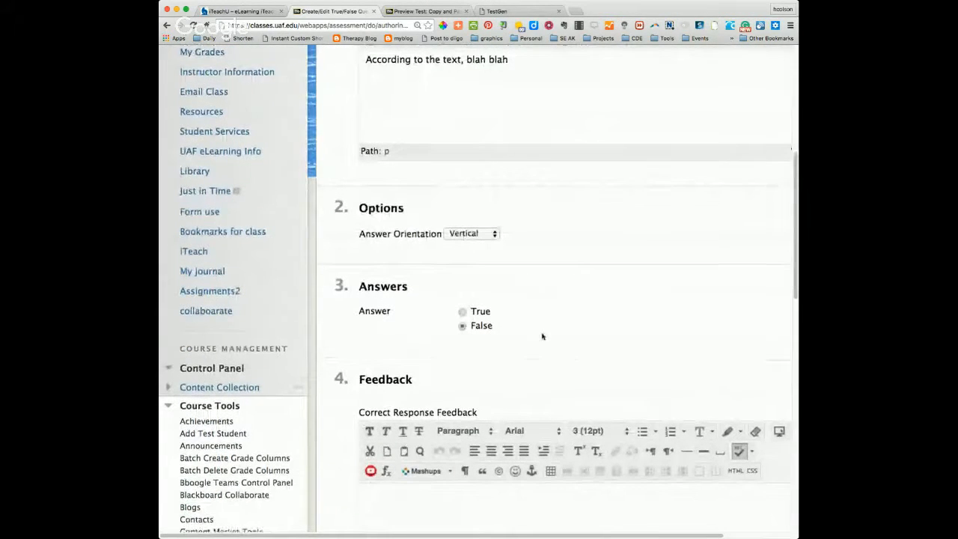
{"action": "scroll", "coordinate": [543, 337], "scroll_direction": "down", "scroll_amount": 7}
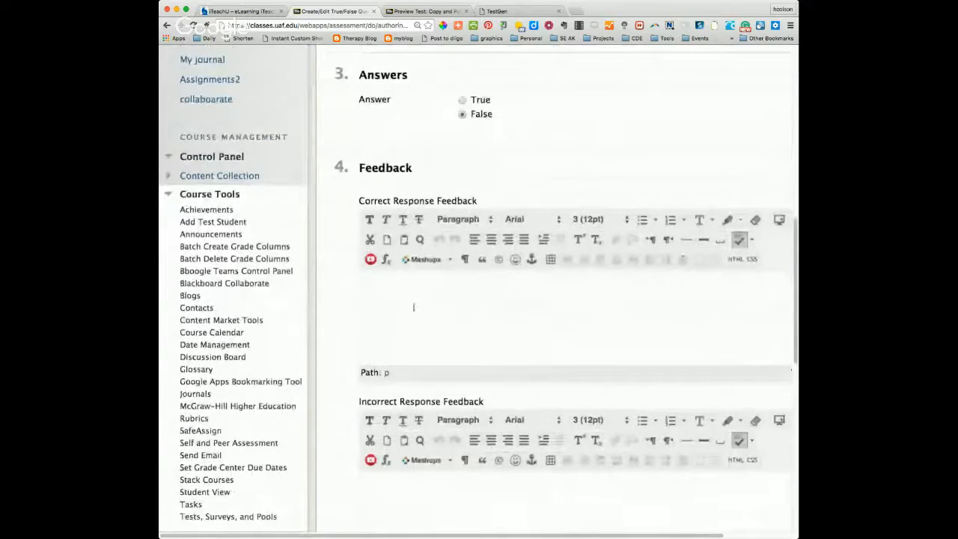
{"action": "left_click", "coordinate": [407, 293]}
{"action": "type", "text": "Y"}
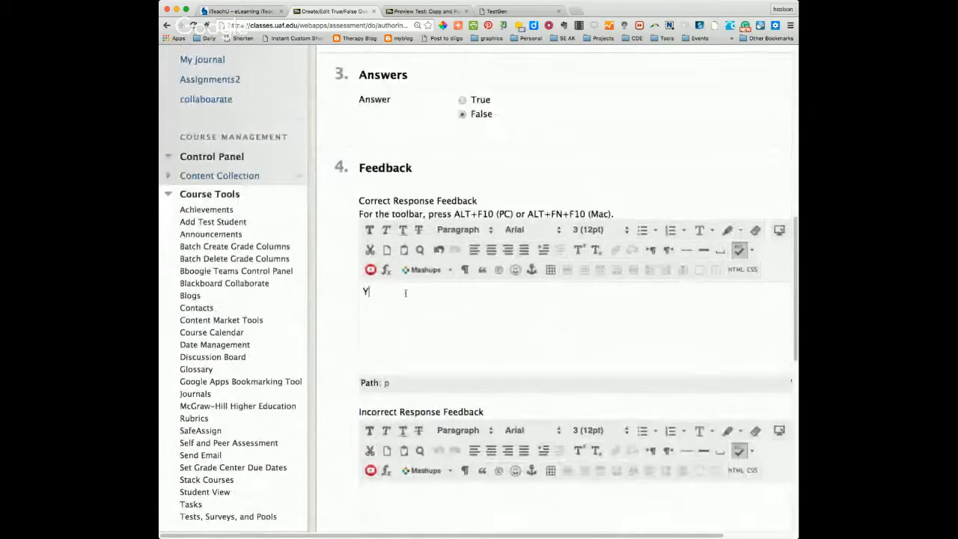
{"action": "type", "text": "es, that's "}
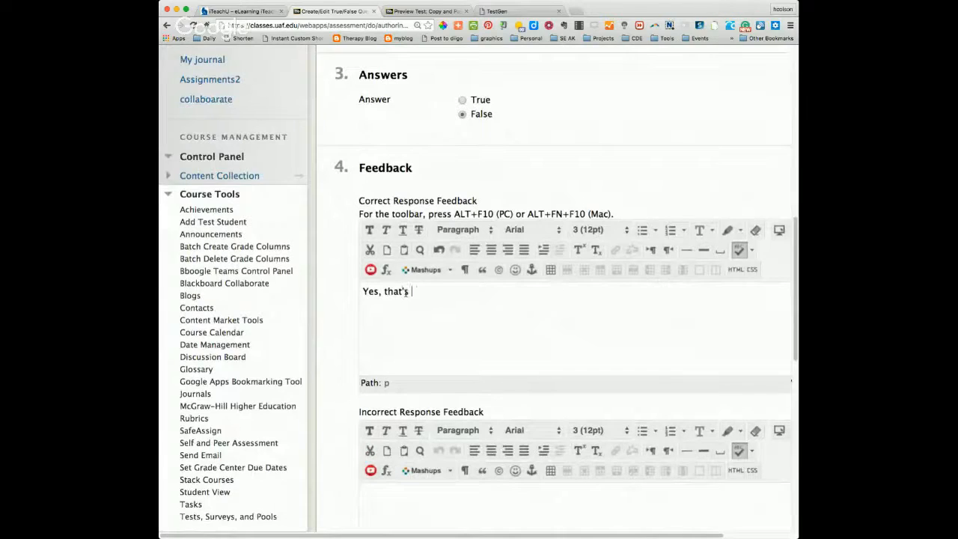
{"action": "type", "text": "correct."}
Step: Enter "Re-read page 10 in the text for more information." as the feedback for an incorrect response
{"action": "left_click", "coordinate": [424, 493]}
{"action": "scroll", "coordinate": [411, 471], "scroll_direction": "down", "scroll_amount": 3}
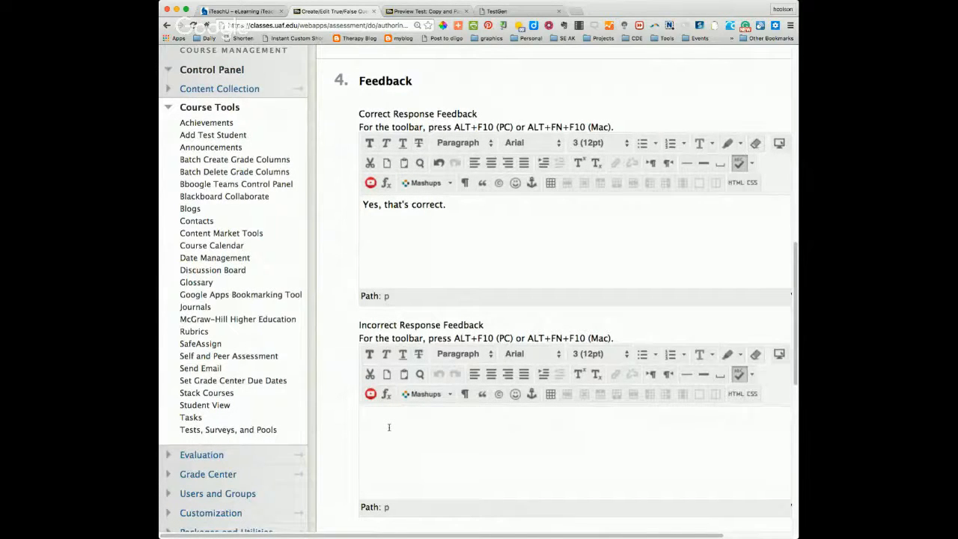
{"action": "type", "text": "Re read page 10 in the text for"}
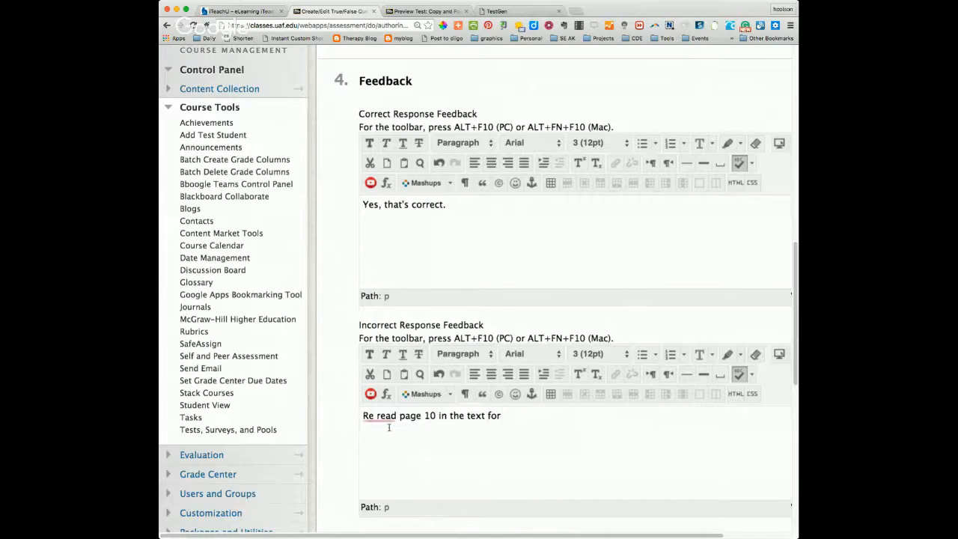
{"action": "type", "text": " more information."}
{"action": "left_click_drag", "start_coordinate": [363, 416], "coordinate": [396, 416]}
{"action": "left_click", "coordinate": [378, 416]}
{"action": "key", "text": "BackSpace"}
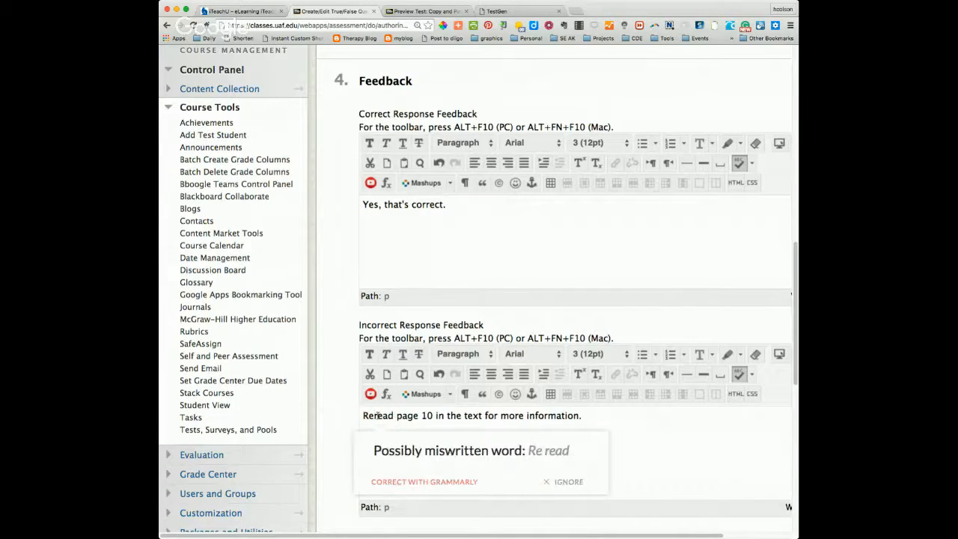
{"action": "type", "text": "-"}
Step: Submit the True/False question without categories, keywords or instructor notes
{"action": "scroll", "coordinate": [669, 446], "scroll_direction": "down", "scroll_amount": 3}
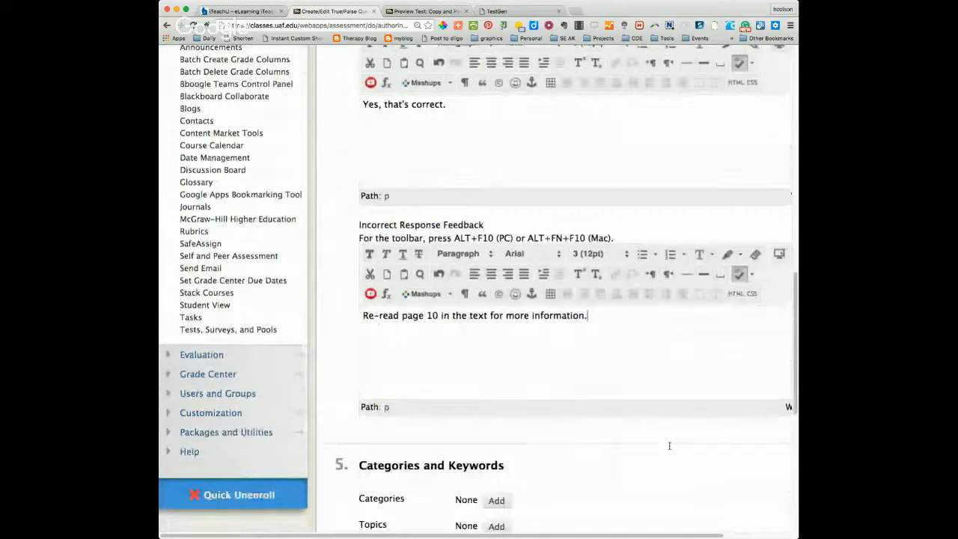
{"action": "scroll", "coordinate": [670, 449], "scroll_direction": "down", "scroll_amount": 4}
{"action": "scroll", "coordinate": [670, 449], "scroll_direction": "down", "scroll_amount": 5}
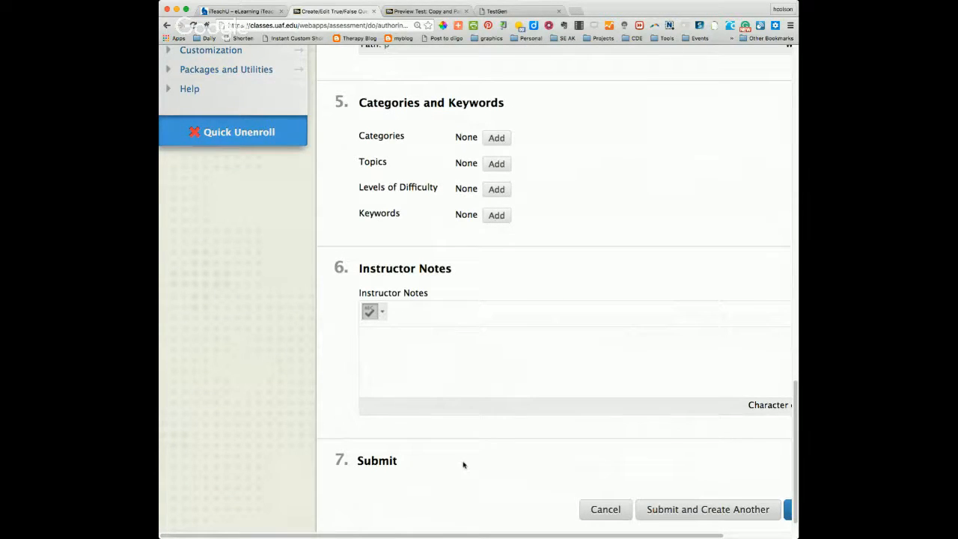
{"action": "scroll", "coordinate": [479, 475], "scroll_direction": "down", "scroll_amount": 1}
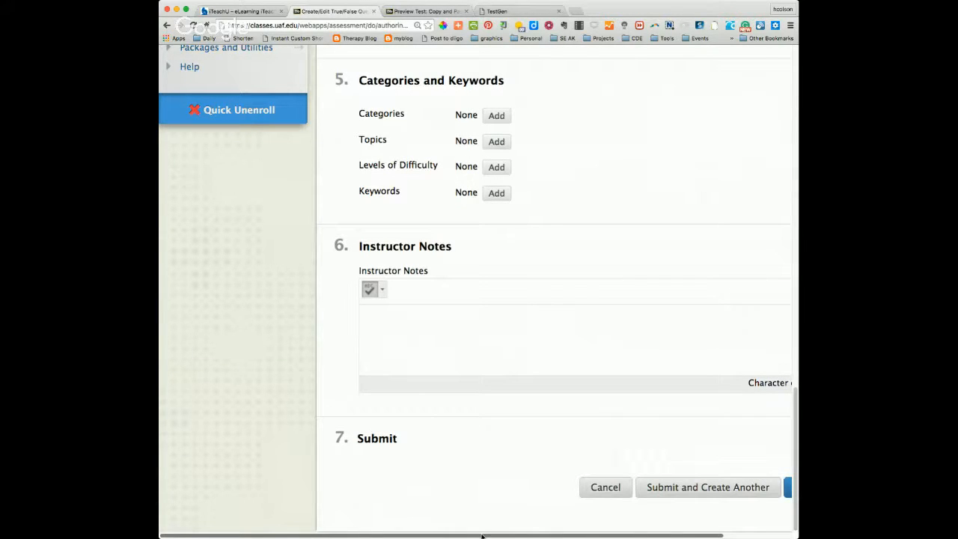
{"action": "left_click_drag", "start_coordinate": [482, 536], "coordinate": [549, 536]}
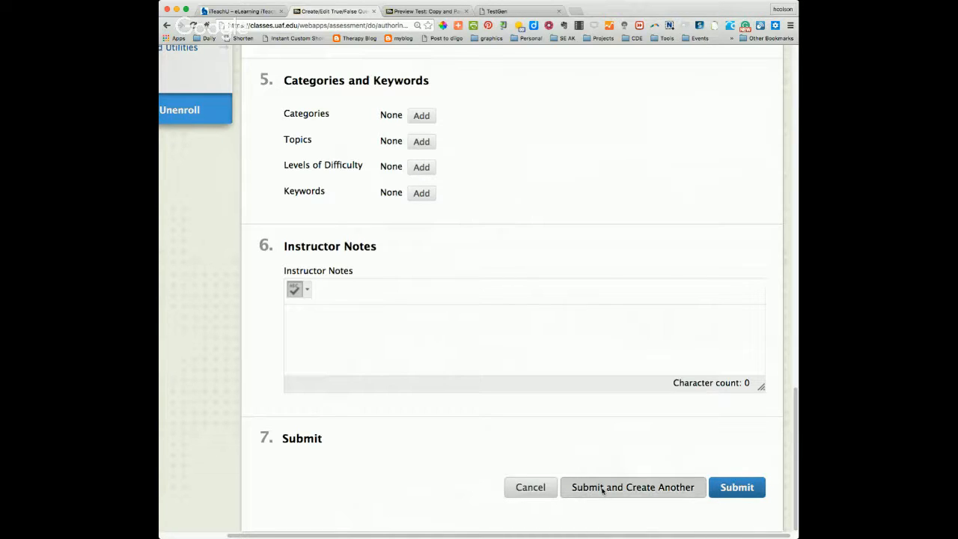
{"action": "left_click", "coordinate": [736, 491]}
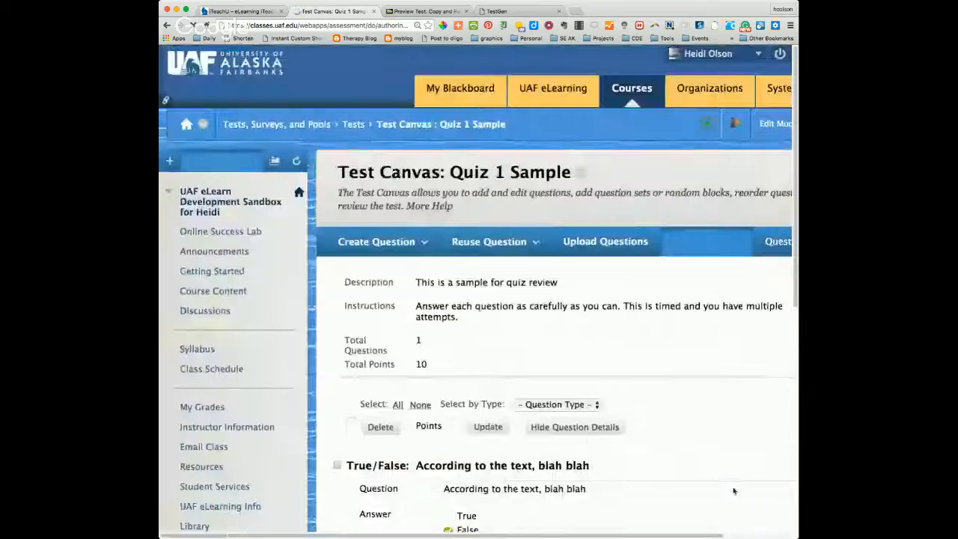
Step: Set the True/False question's point value to 5 and submit the change
{"action": "scroll", "coordinate": [704, 442], "scroll_direction": "down", "scroll_amount": 2}
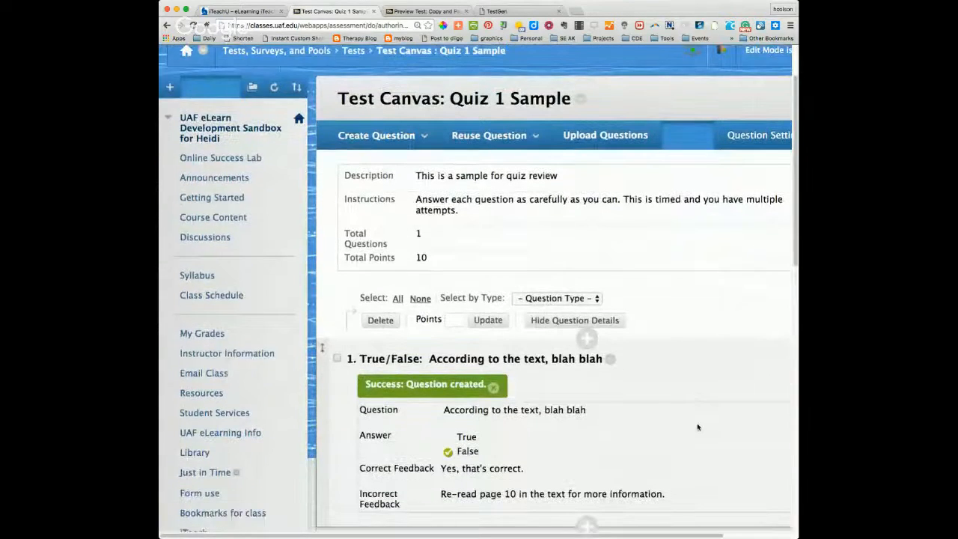
{"action": "scroll", "coordinate": [697, 427], "scroll_direction": "down", "scroll_amount": 2}
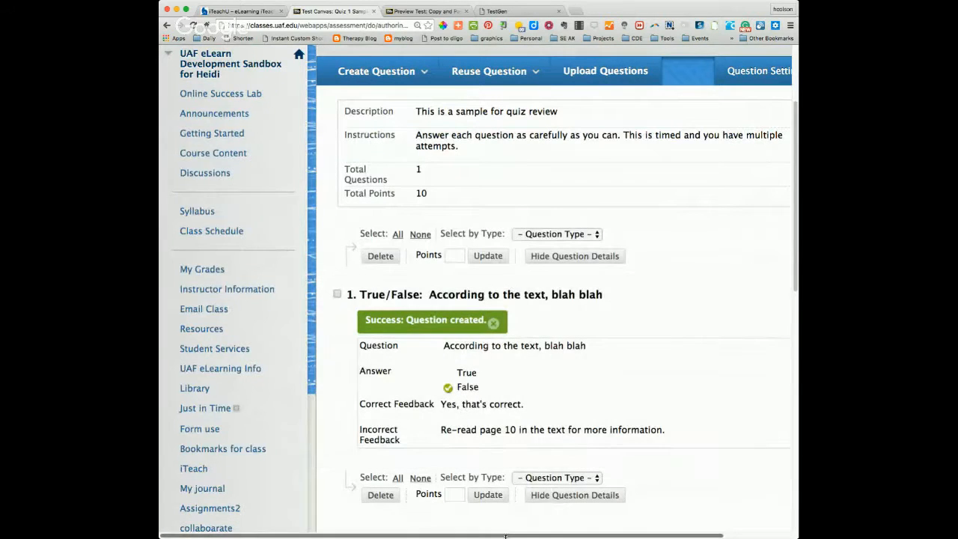
{"action": "left_click_drag", "start_coordinate": [505, 535], "coordinate": [572, 536]}
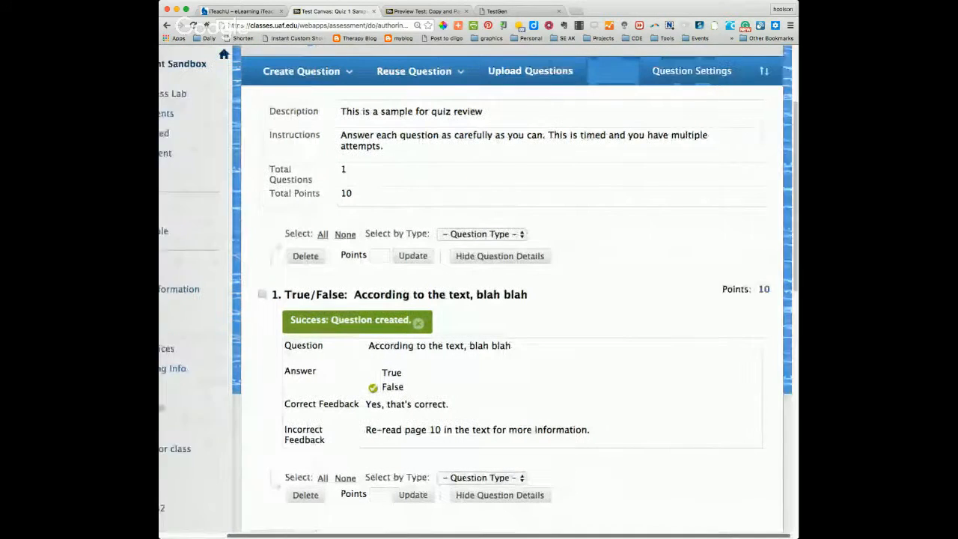
{"action": "left_click", "coordinate": [761, 294]}
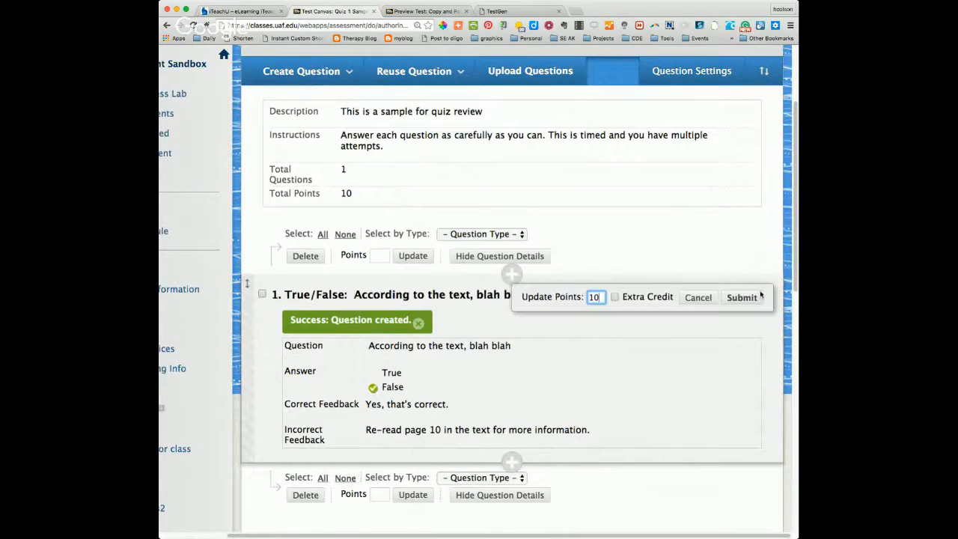
{"action": "key", "text": "BackSpace"}
{"action": "key", "text": "BackSpace"}
{"action": "type", "text": "5"}
{"action": "left_click", "coordinate": [740, 299]}
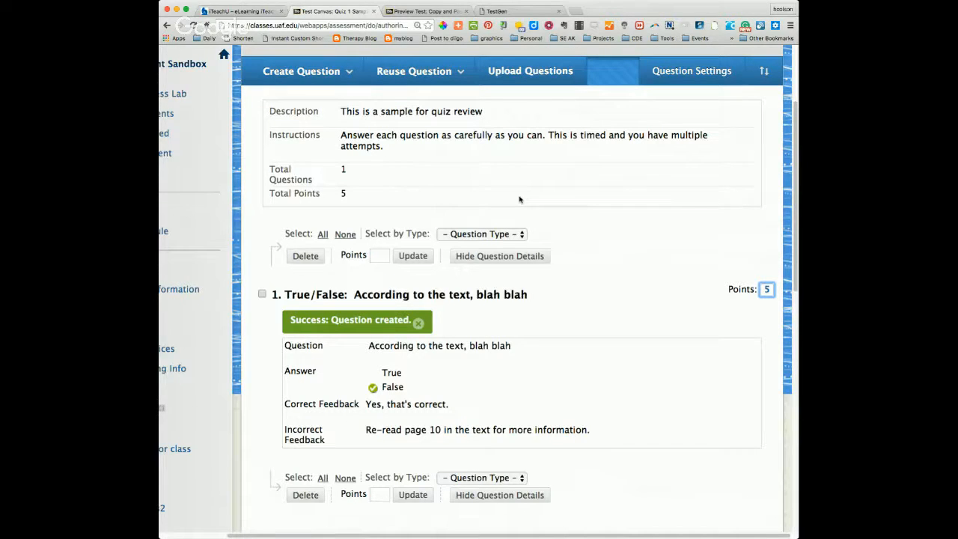
Step: Create a Multiple Choice question with the question text "There is my question."
{"action": "mouse_move", "coordinate": [331, 86]}
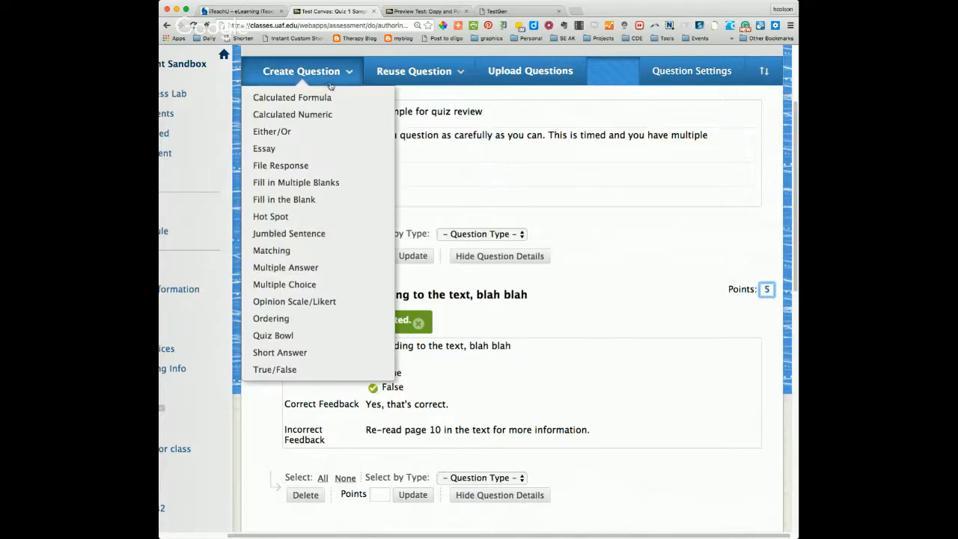
{"action": "left_click", "coordinate": [302, 285]}
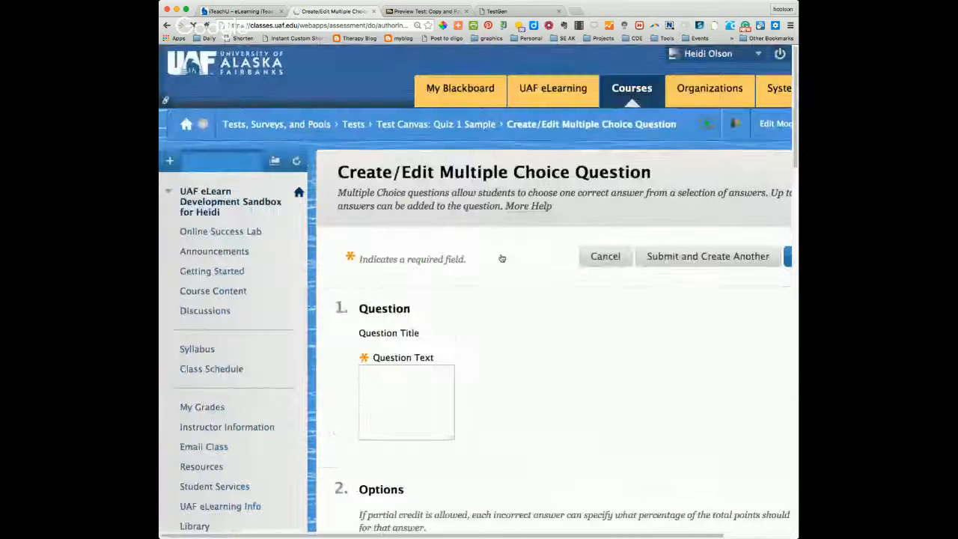
{"action": "scroll", "coordinate": [503, 258], "scroll_direction": "down", "scroll_amount": 1}
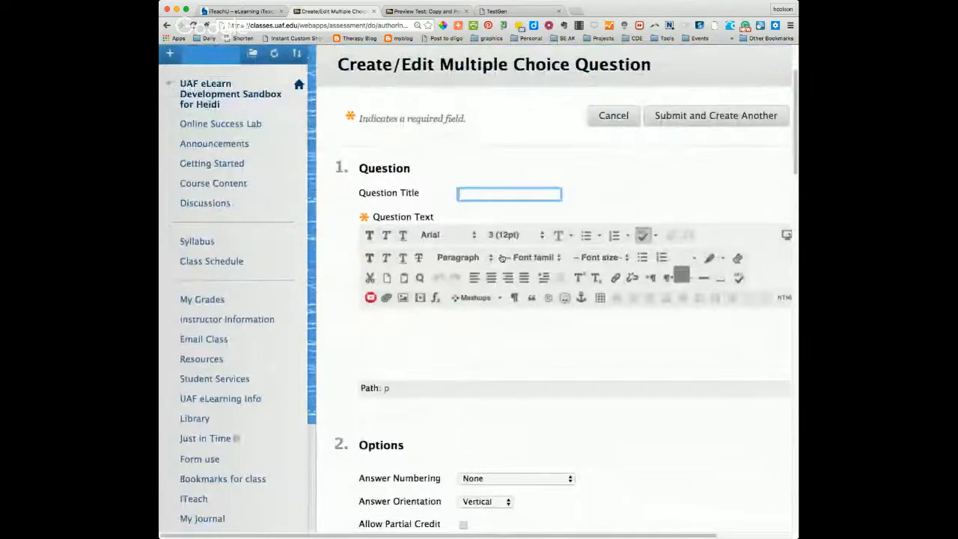
{"action": "scroll", "coordinate": [502, 258], "scroll_direction": "down", "scroll_amount": 1}
{"action": "scroll", "coordinate": [503, 258], "scroll_direction": "down", "scroll_amount": 1}
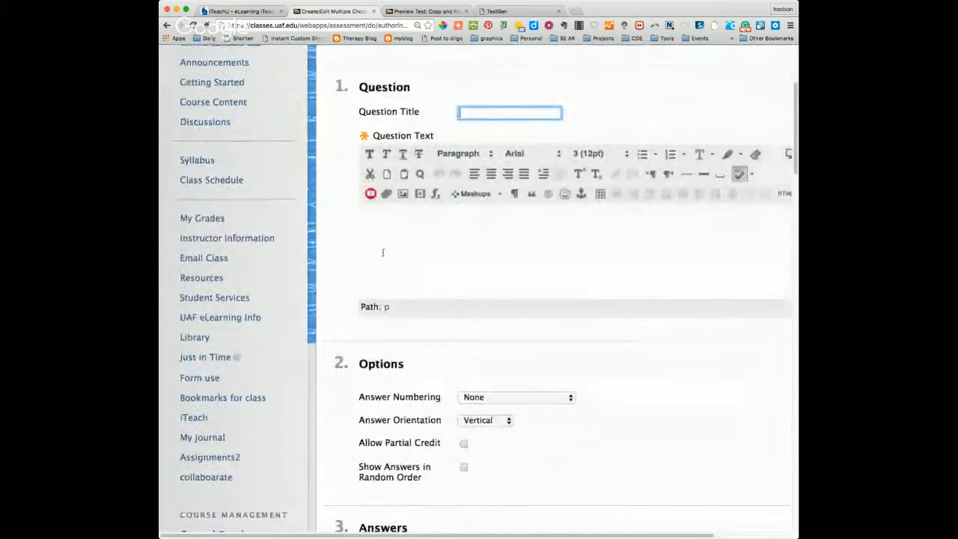
{"action": "left_click", "coordinate": [382, 252]}
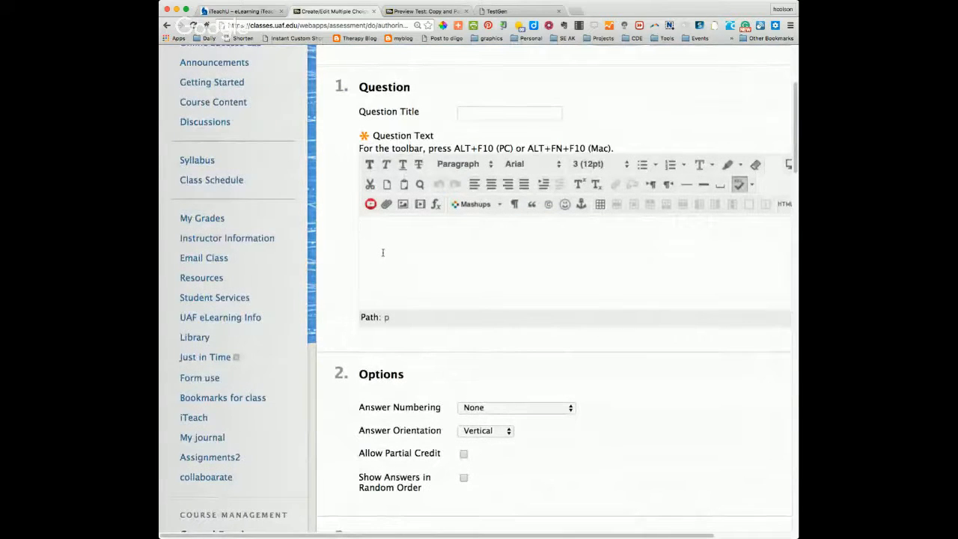
{"action": "type", "text": "There is my ques"}
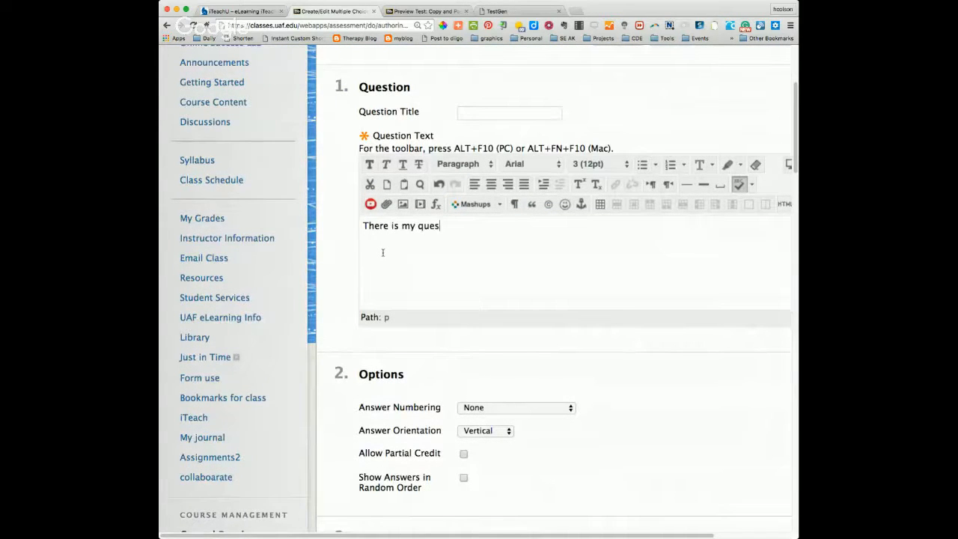
{"action": "type", "text": "tion."}
Step: Examine the question's options for answer numbering, orientation, partial credit and random order, plus the choices for the number of answers
{"action": "scroll", "coordinate": [493, 298], "scroll_direction": "down", "scroll_amount": 1}
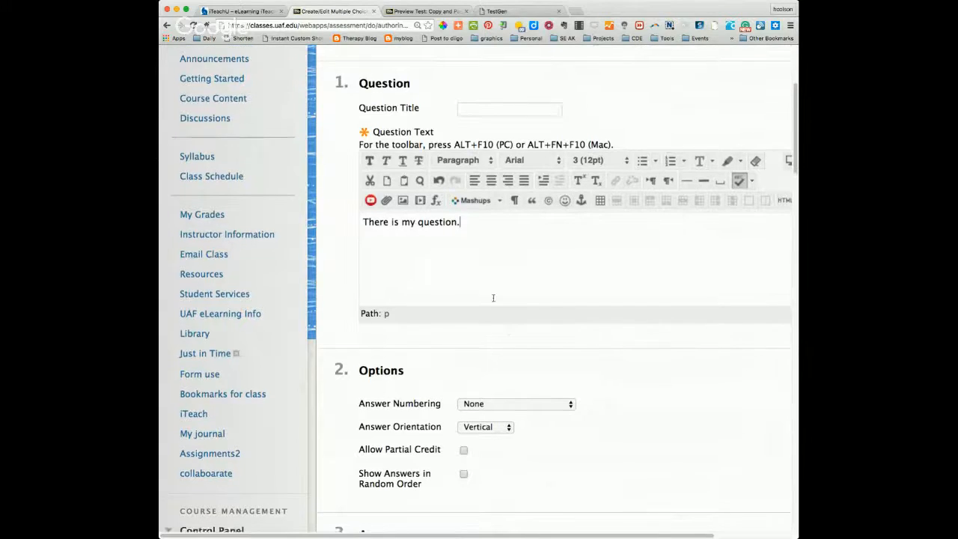
{"action": "scroll", "coordinate": [493, 298], "scroll_direction": "down", "scroll_amount": 1}
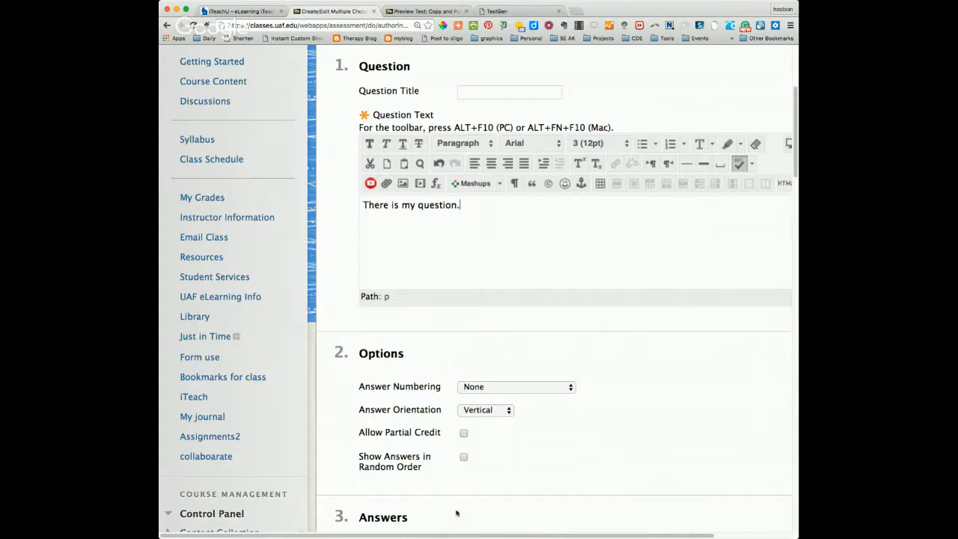
{"action": "left_click_drag", "start_coordinate": [457, 536], "coordinate": [526, 536]}
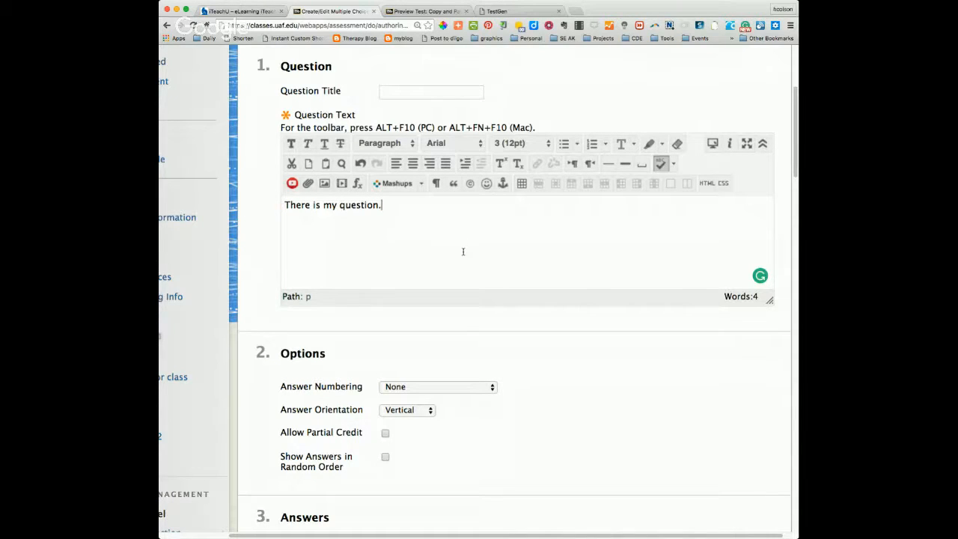
{"action": "scroll", "coordinate": [462, 250], "scroll_direction": "down", "scroll_amount": 4}
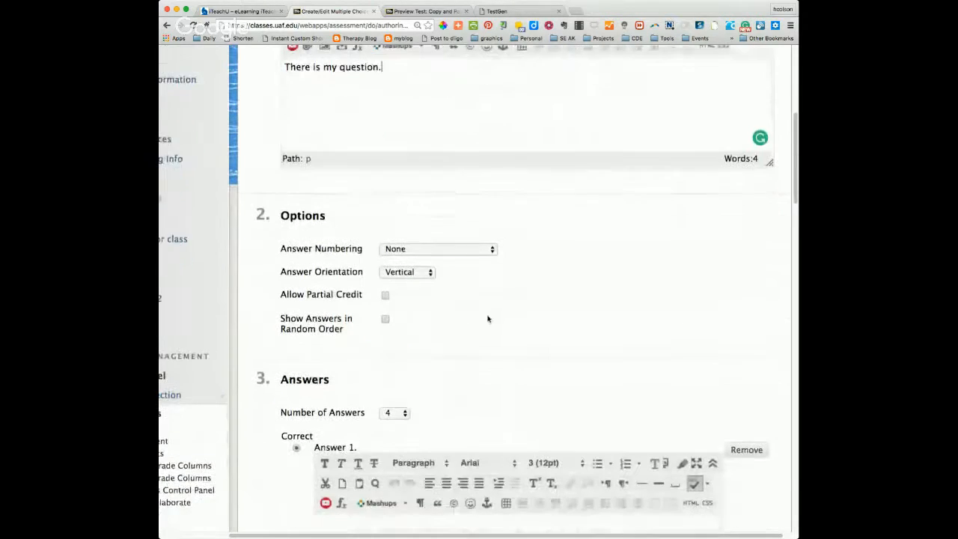
{"action": "scroll", "coordinate": [487, 319], "scroll_direction": "down", "scroll_amount": 1}
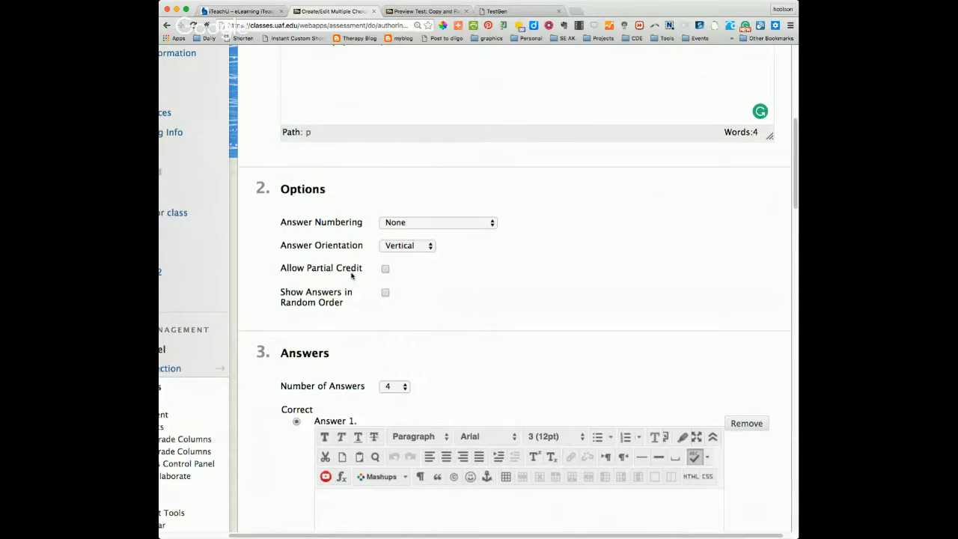
{"action": "scroll", "coordinate": [612, 289], "scroll_direction": "up", "scroll_amount": 1}
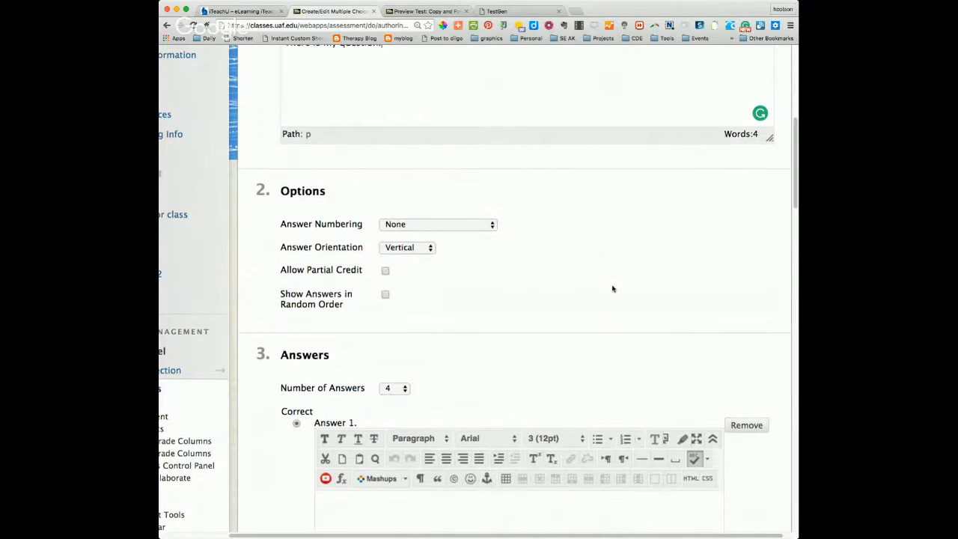
{"action": "scroll", "coordinate": [612, 289], "scroll_direction": "up", "scroll_amount": 2}
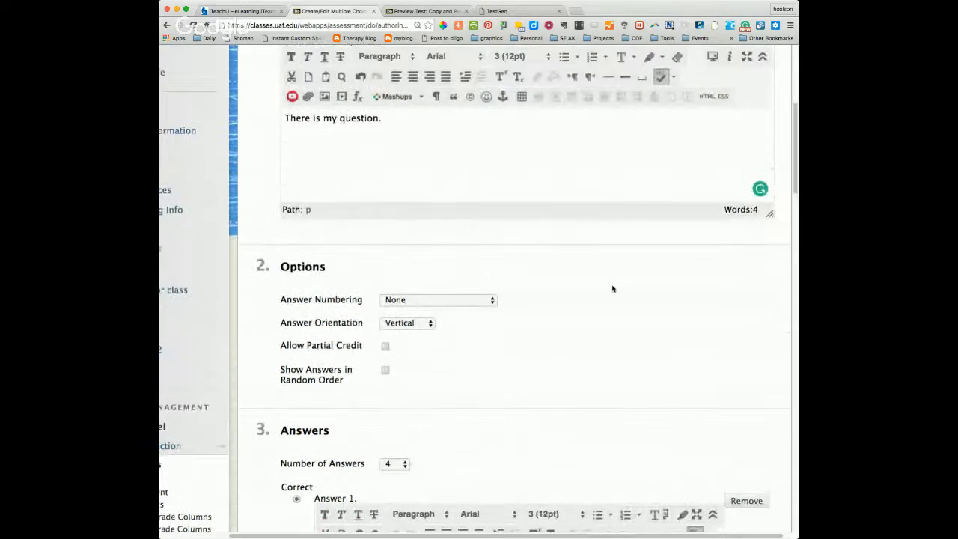
{"action": "scroll", "coordinate": [612, 288], "scroll_direction": "up", "scroll_amount": 3}
{"action": "scroll", "coordinate": [611, 289], "scroll_direction": "down", "scroll_amount": 6}
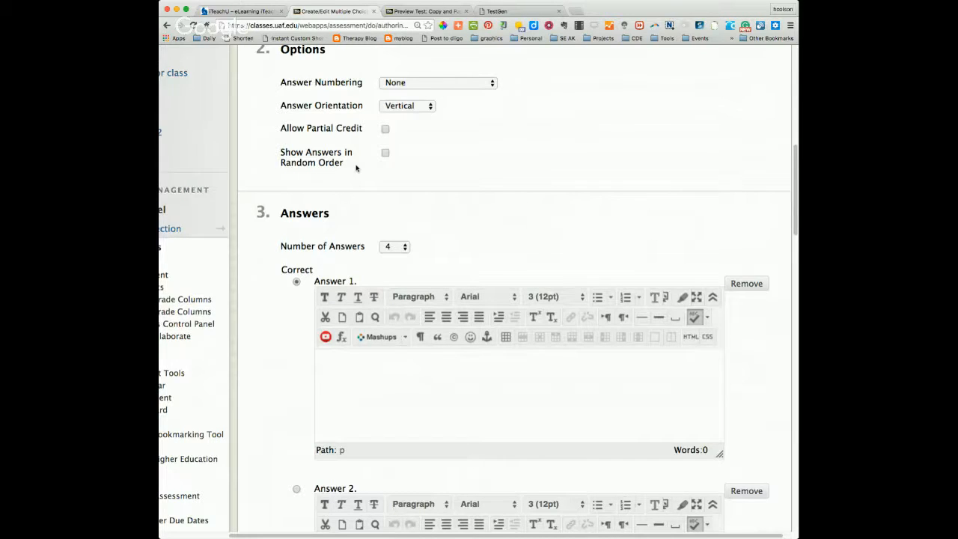
{"action": "scroll", "coordinate": [487, 196], "scroll_direction": "down", "scroll_amount": 1}
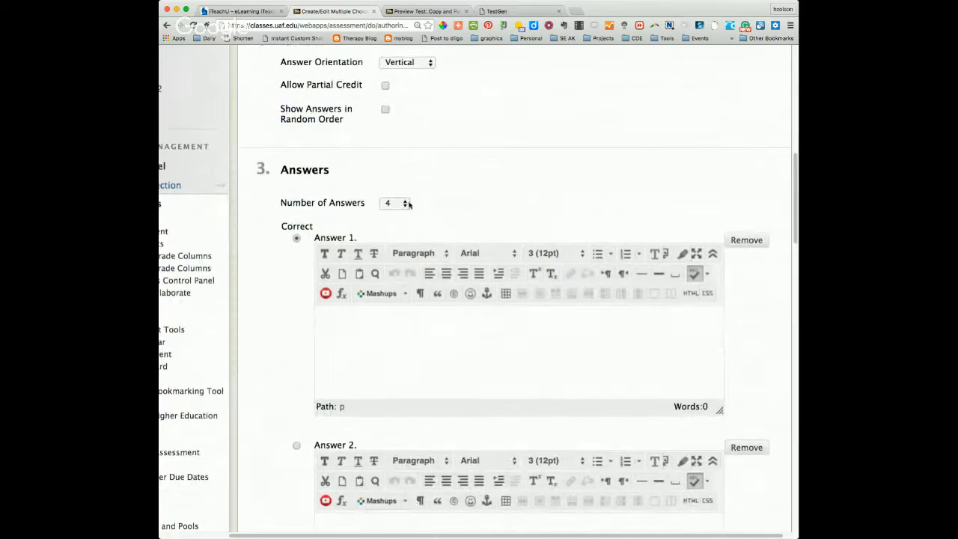
{"action": "left_click", "coordinate": [409, 204]}
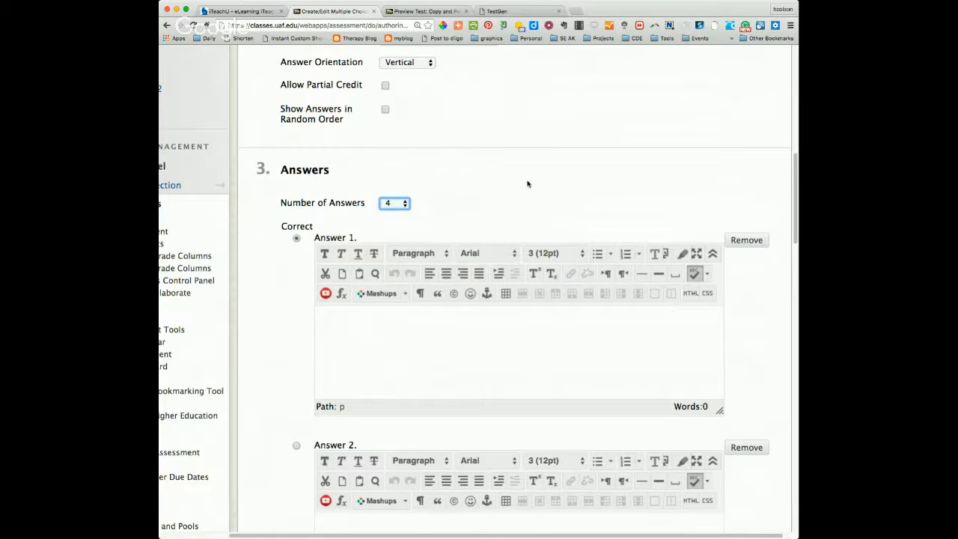
Step: Enter "yes" as Answer 1, "no" as Answer 2 and "maybe" as Answer 3
{"action": "left_click", "coordinate": [411, 349]}
{"action": "type", "text": "yes"}
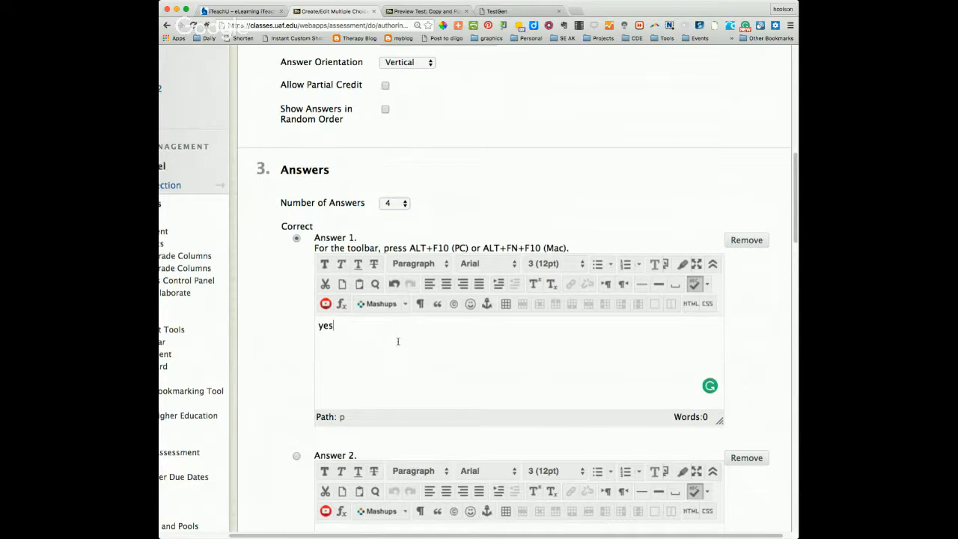
{"action": "scroll", "coordinate": [397, 410], "scroll_direction": "down", "scroll_amount": 1}
{"action": "left_click", "coordinate": [359, 513]}
{"action": "type", "text": "no"}
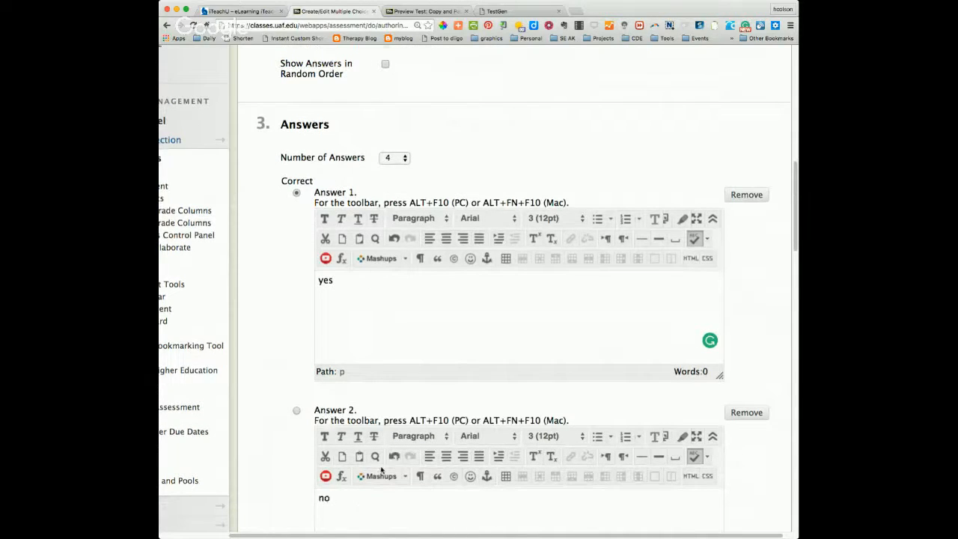
{"action": "scroll", "coordinate": [374, 486], "scroll_direction": "down", "scroll_amount": 5}
{"action": "scroll", "coordinate": [342, 524], "scroll_direction": "down", "scroll_amount": 5}
{"action": "left_click", "coordinate": [336, 454]}
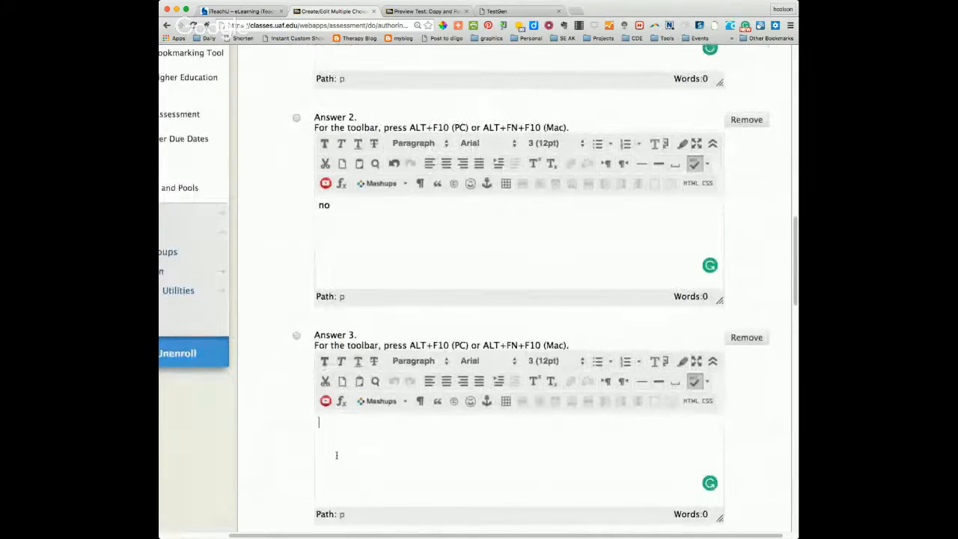
{"action": "type", "text": "maybe"}
Step: Remove the empty Answer 4 from the Multiple Choice question
{"action": "scroll", "coordinate": [374, 417], "scroll_direction": "down", "scroll_amount": 7}
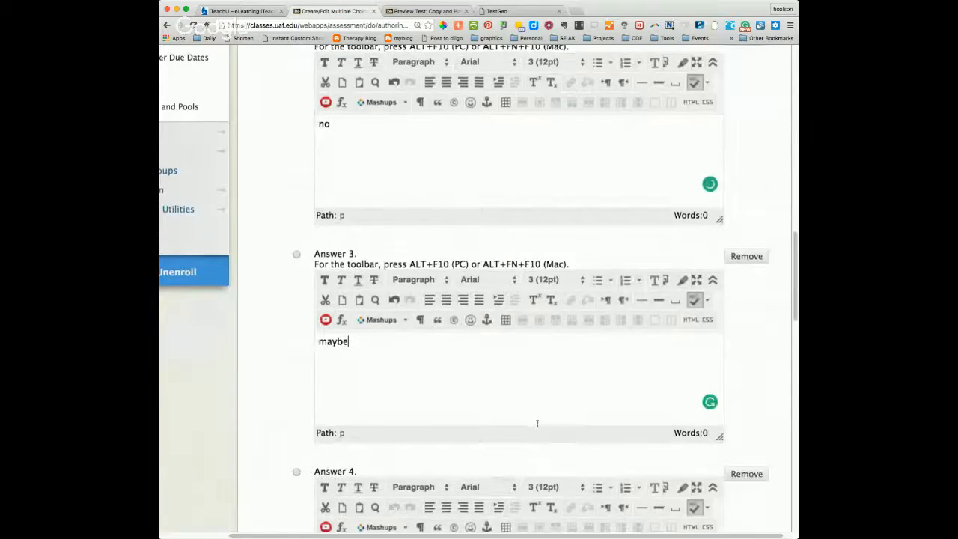
{"action": "scroll", "coordinate": [591, 388], "scroll_direction": "down", "scroll_amount": 2}
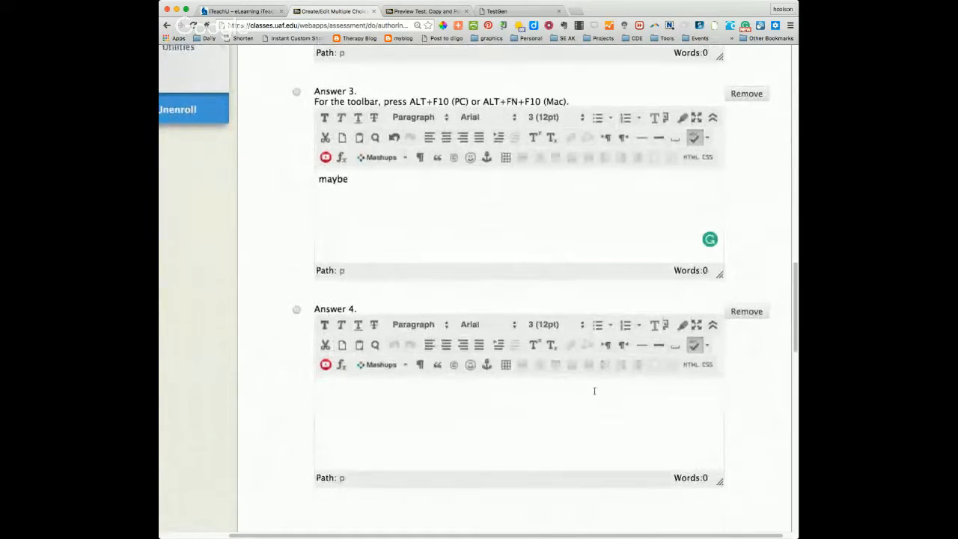
{"action": "left_click", "coordinate": [745, 312]}
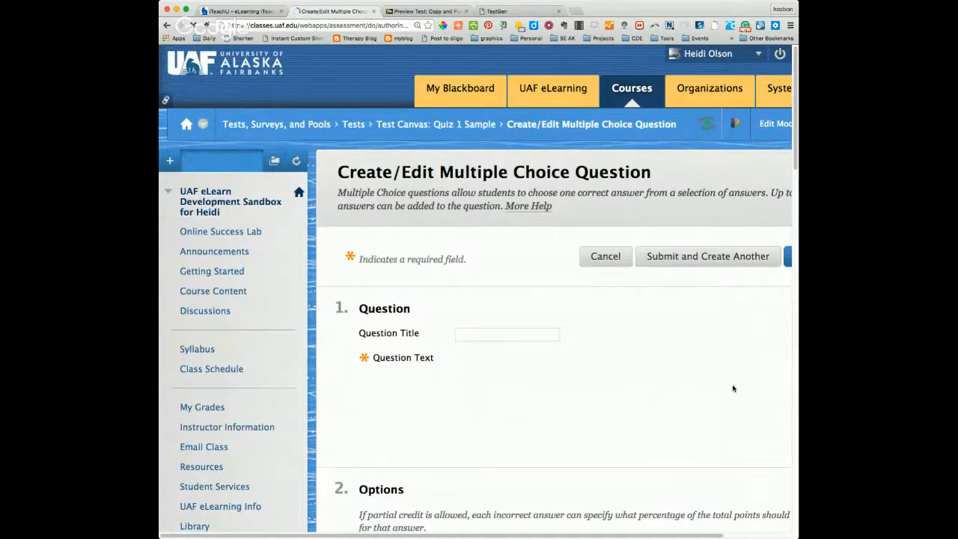
Step: Submit the Multiple Choice question with Answer 1 as correct, leaving feedback, categories, keywords and instructor notes empty
{"action": "scroll", "coordinate": [716, 386], "scroll_direction": "down", "scroll_amount": 4}
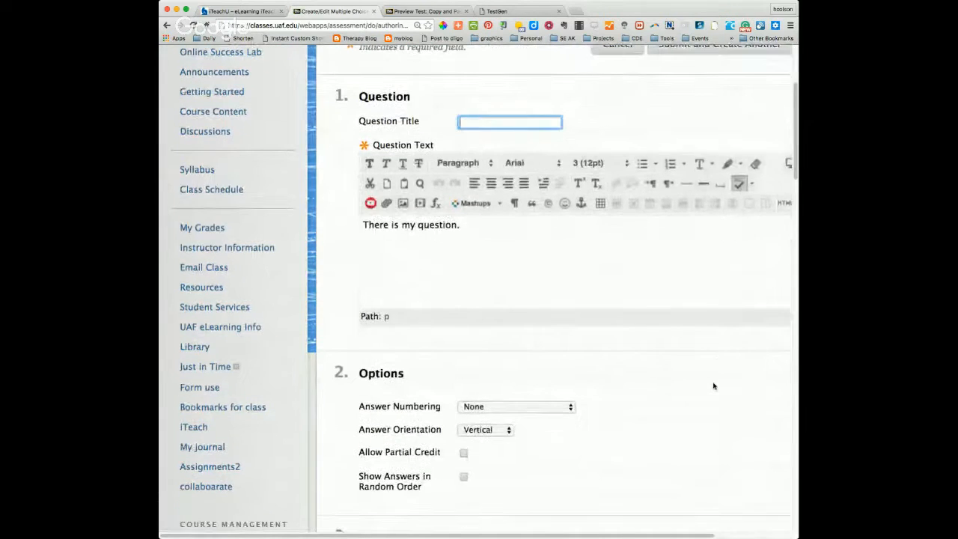
{"action": "scroll", "coordinate": [713, 386], "scroll_direction": "down", "scroll_amount": 8}
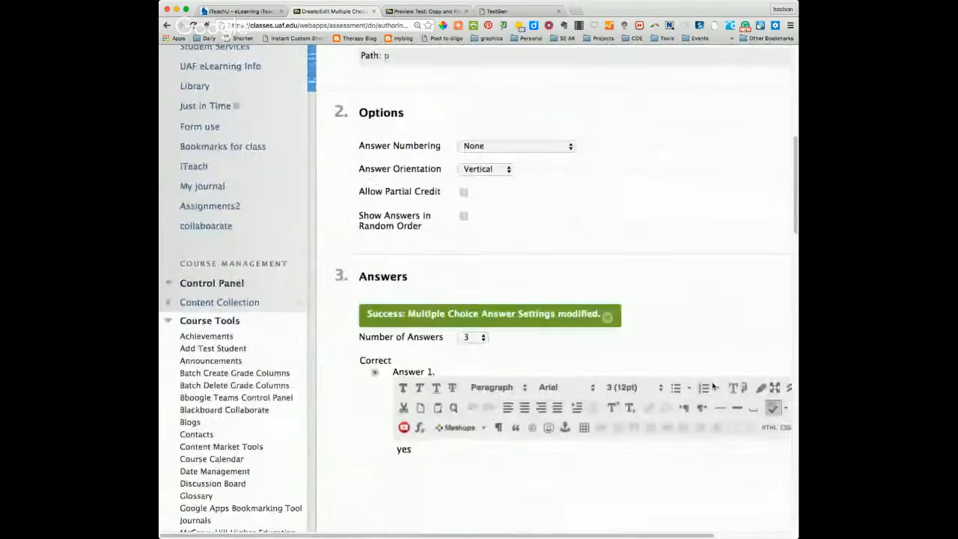
{"action": "scroll", "coordinate": [713, 386], "scroll_direction": "down", "scroll_amount": 2}
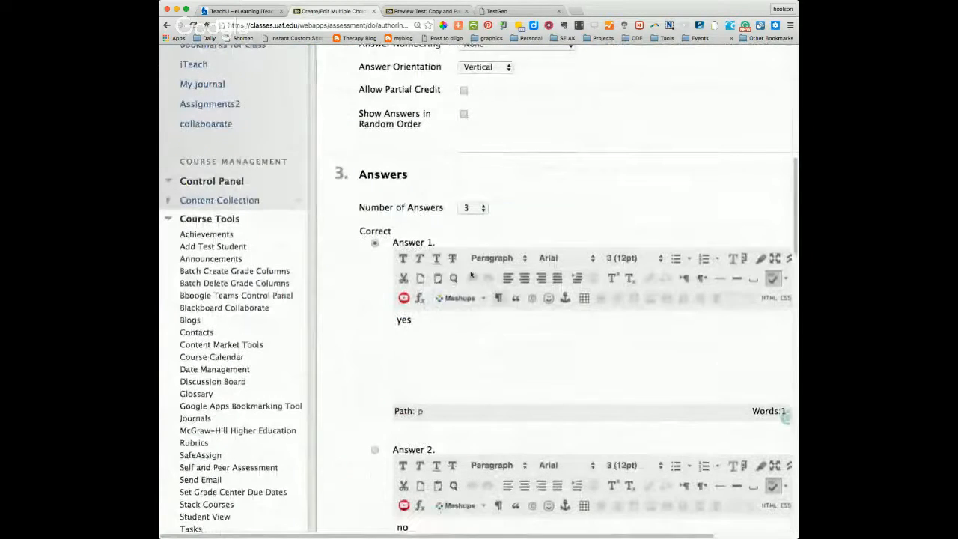
{"action": "scroll", "coordinate": [579, 410], "scroll_direction": "down", "scroll_amount": 12}
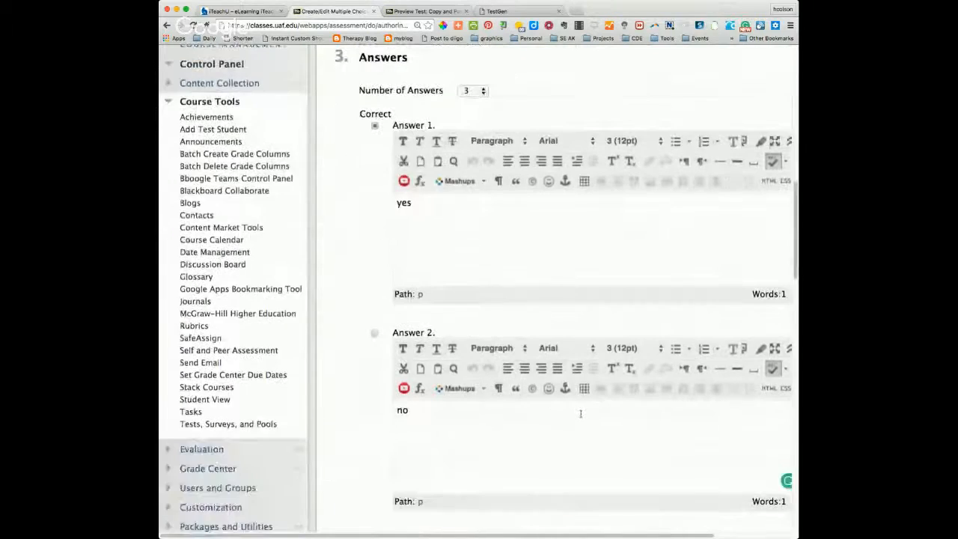
{"action": "scroll", "coordinate": [579, 428], "scroll_direction": "down", "scroll_amount": 8}
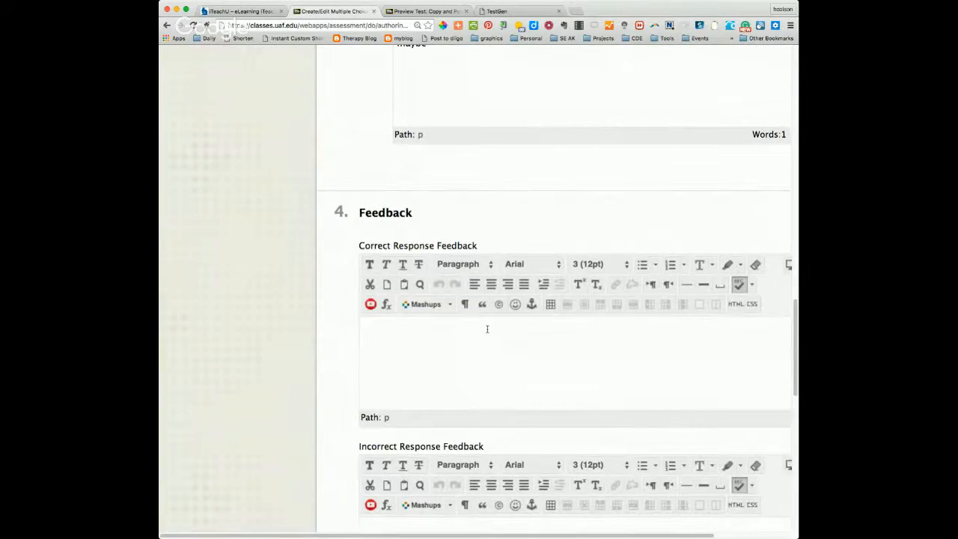
{"action": "scroll", "coordinate": [494, 375], "scroll_direction": "down", "scroll_amount": 5}
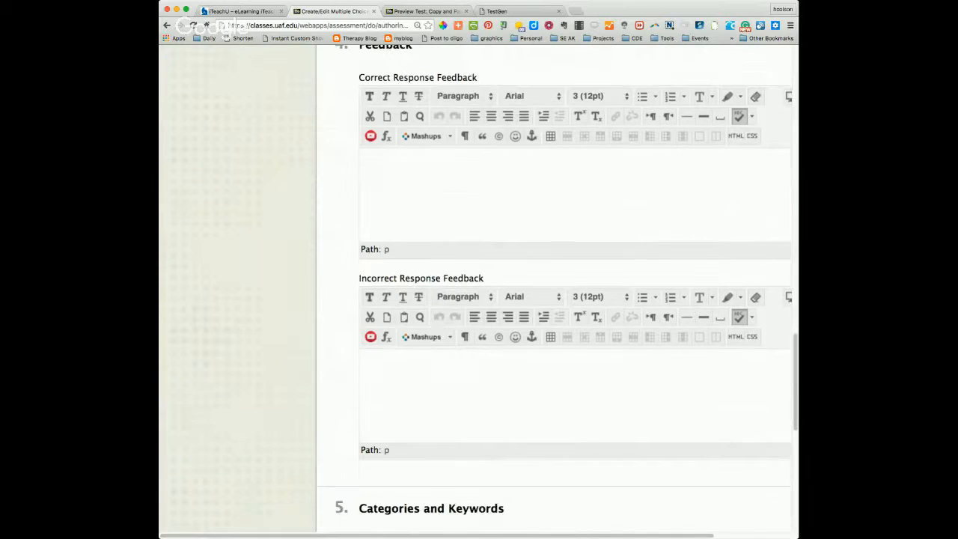
{"action": "scroll", "coordinate": [701, 484], "scroll_direction": "down", "scroll_amount": 7}
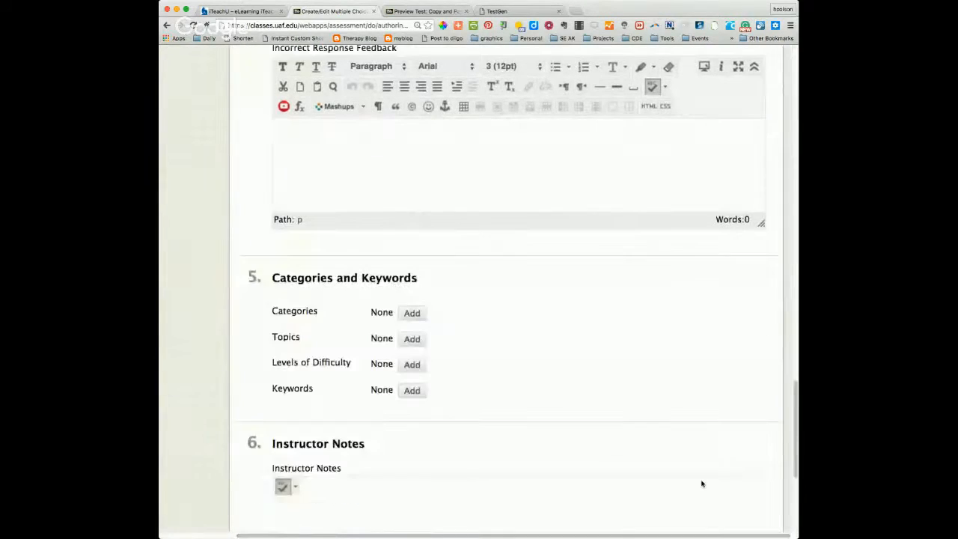
{"action": "scroll", "coordinate": [708, 481], "scroll_direction": "down", "scroll_amount": 5}
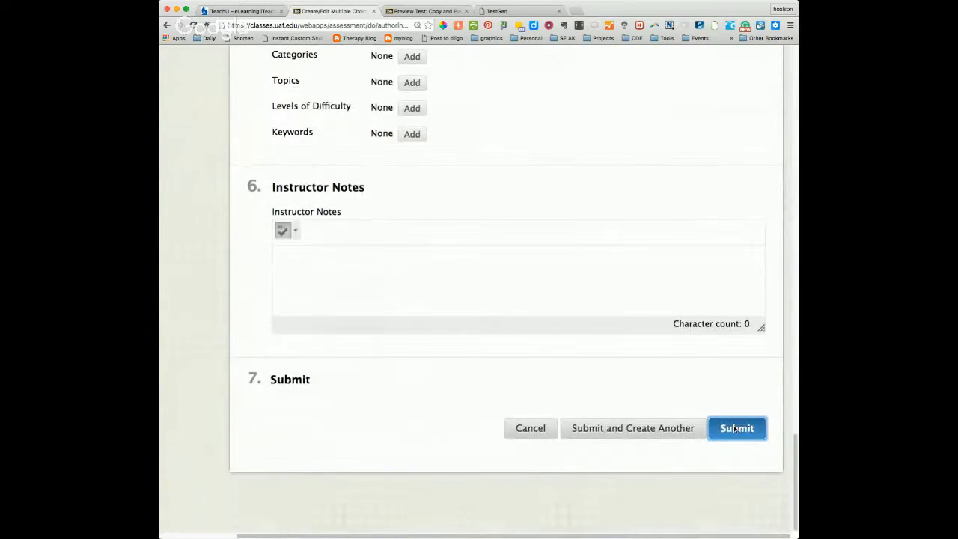
{"action": "left_click", "coordinate": [733, 428]}
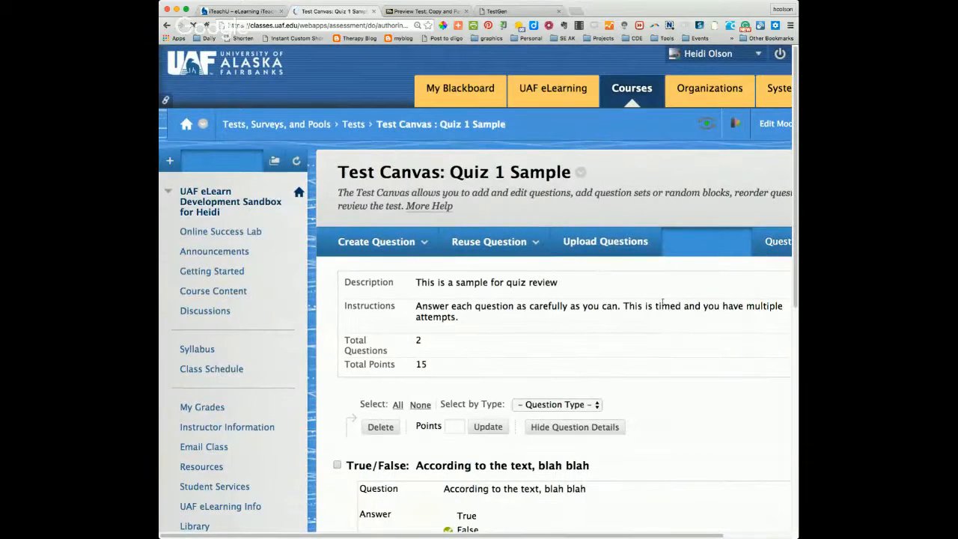
Step: Open the test's question settings and examine the feedback, images and links, metadata, scoring and display options
{"action": "left_click_drag", "start_coordinate": [622, 535], "coordinate": [685, 536]}
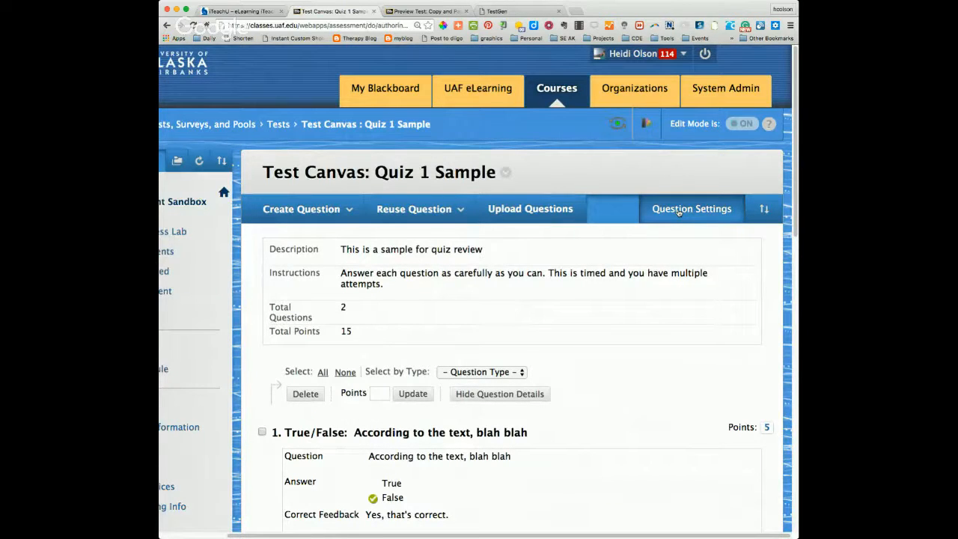
{"action": "left_click", "coordinate": [678, 213]}
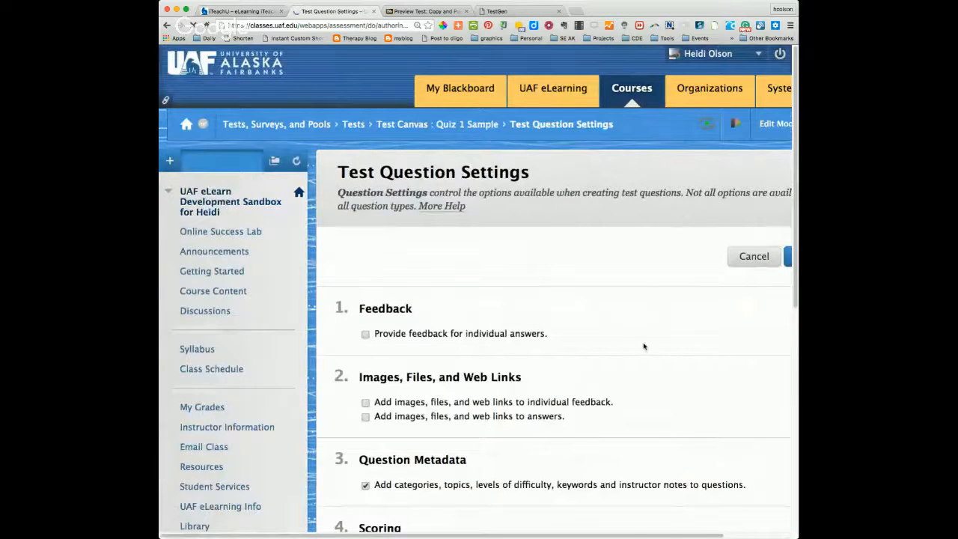
{"action": "scroll", "coordinate": [645, 348], "scroll_direction": "down", "scroll_amount": 1}
{"action": "scroll", "coordinate": [644, 349], "scroll_direction": "down", "scroll_amount": 8}
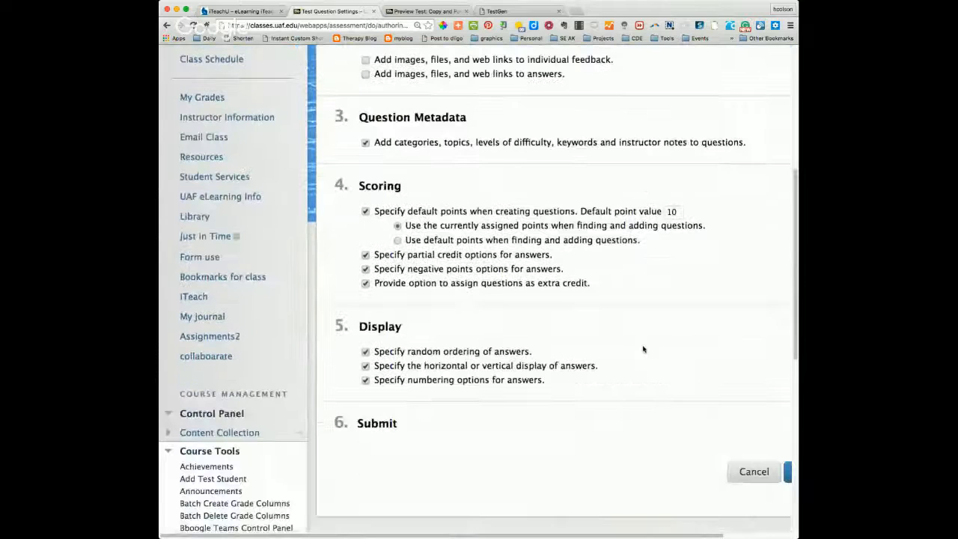
{"action": "scroll", "coordinate": [644, 349], "scroll_direction": "up", "scroll_amount": 4}
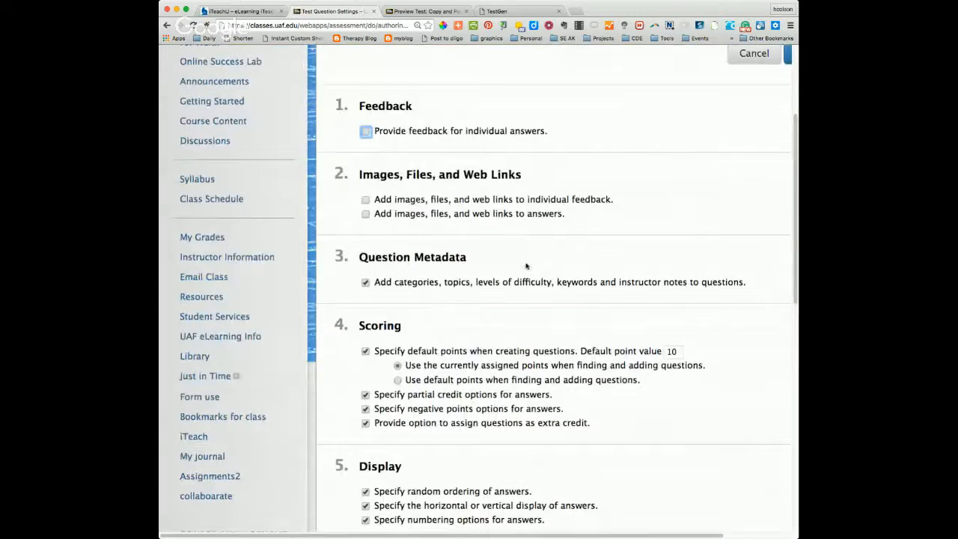
Step: Examine the question settings from feedback through display, including the default point value, and leave them without saving
{"action": "scroll", "coordinate": [443, 169], "scroll_direction": "up", "scroll_amount": 1}
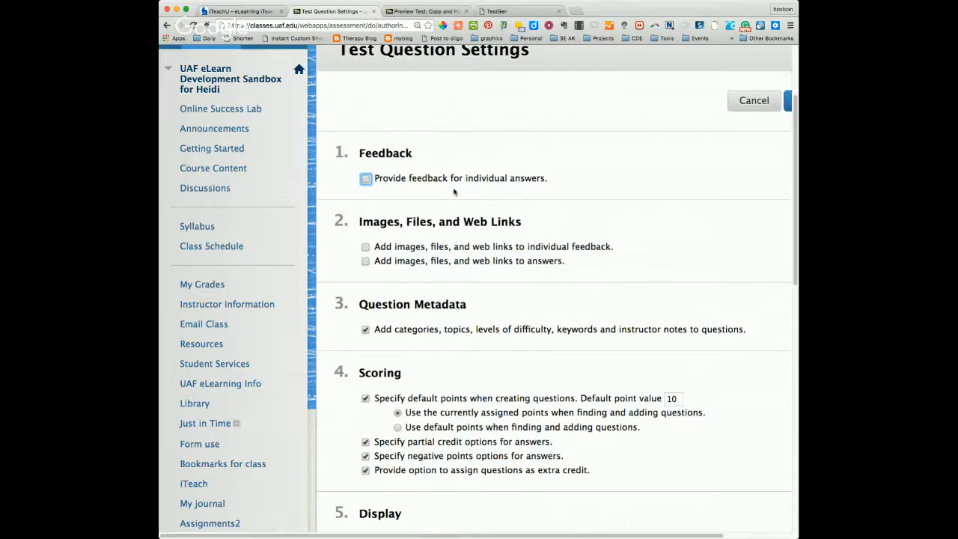
{"action": "scroll", "coordinate": [454, 192], "scroll_direction": "down", "scroll_amount": 1}
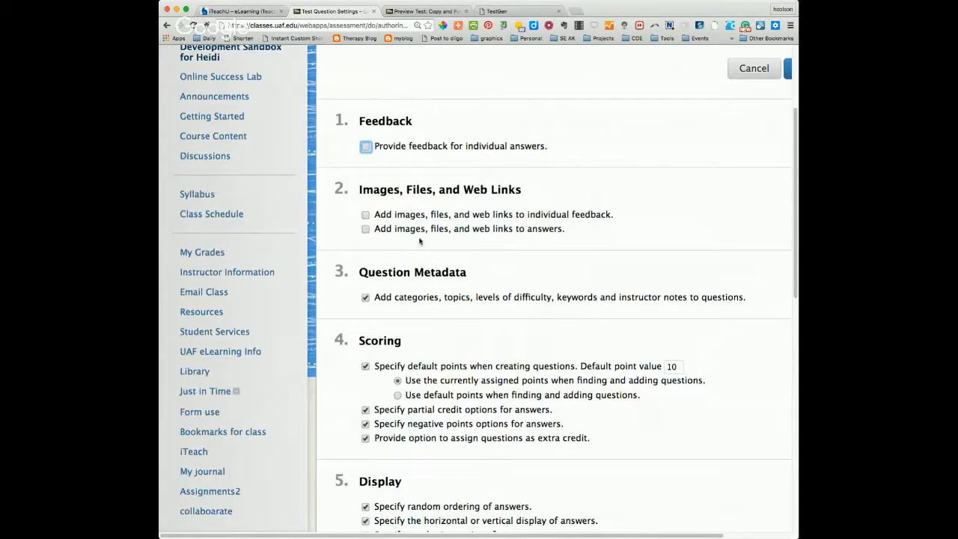
{"action": "scroll", "coordinate": [412, 229], "scroll_direction": "down", "scroll_amount": 1}
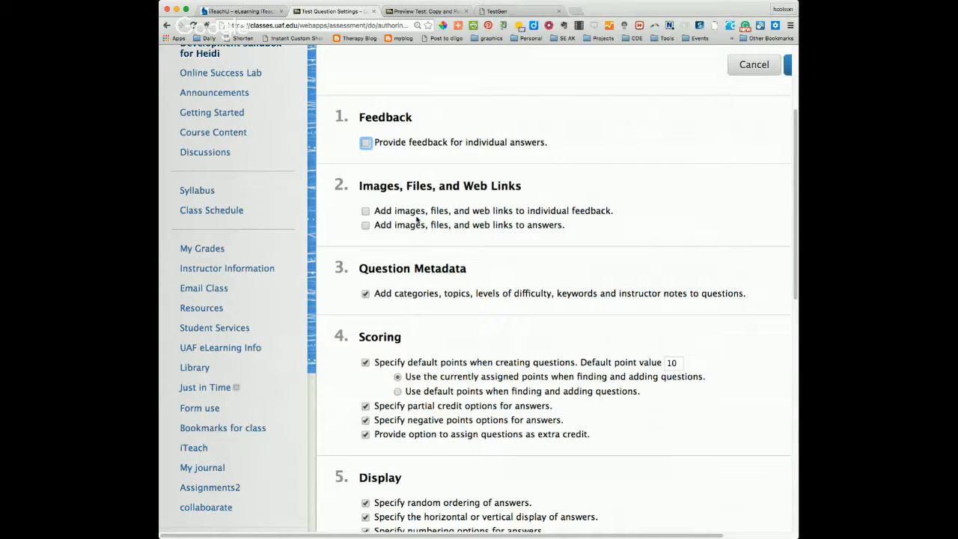
{"action": "scroll", "coordinate": [395, 228], "scroll_direction": "down", "scroll_amount": 1}
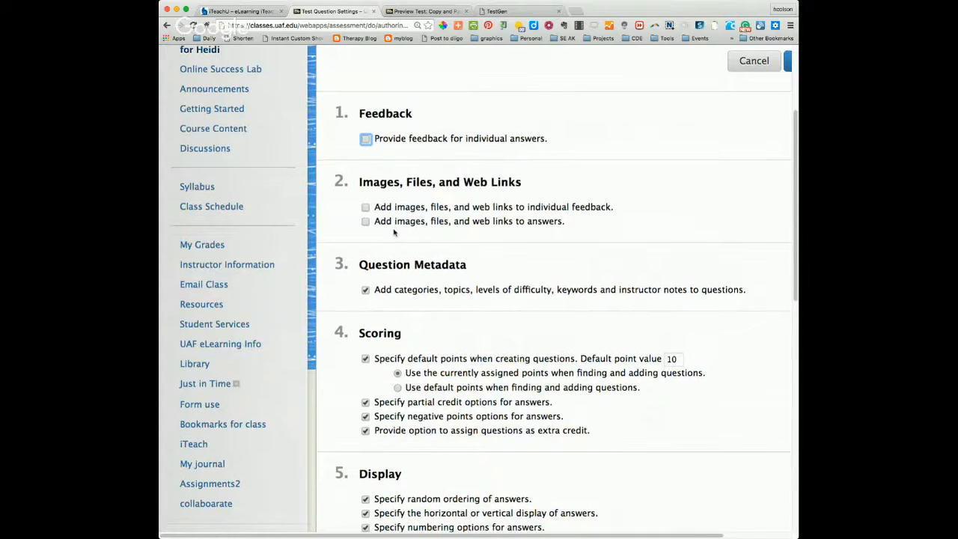
{"action": "scroll", "coordinate": [393, 232], "scroll_direction": "down", "scroll_amount": 1}
{"action": "scroll", "coordinate": [393, 232], "scroll_direction": "down", "scroll_amount": 2}
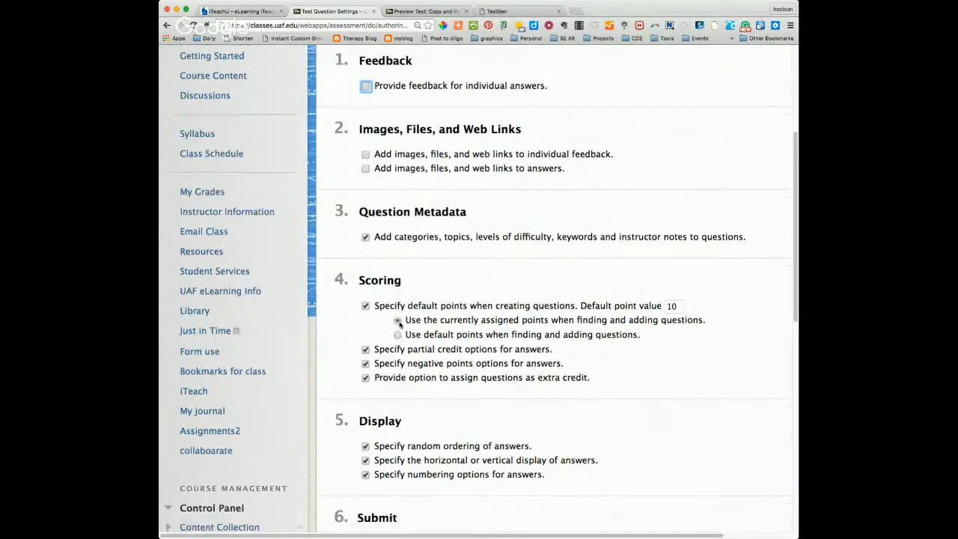
{"action": "double_click", "coordinate": [673, 306]}
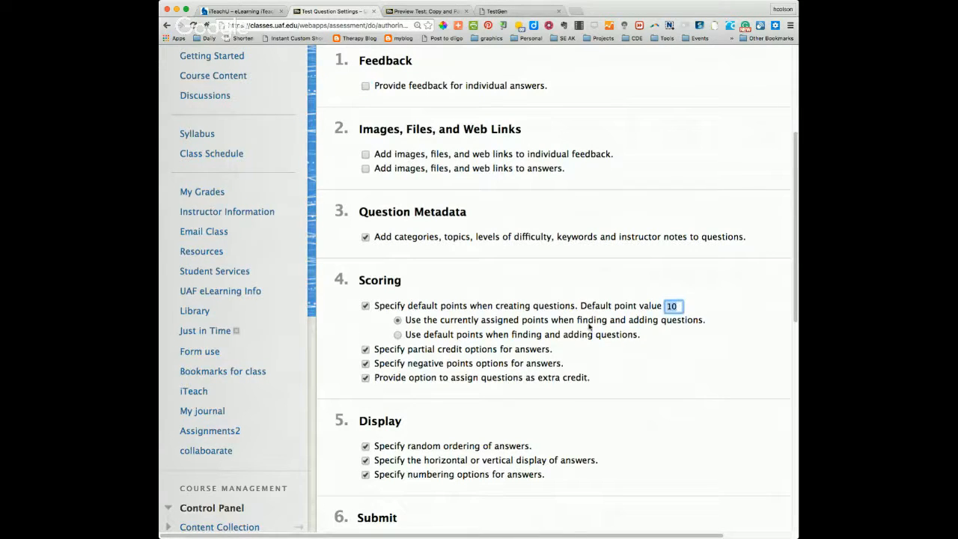
{"action": "scroll", "coordinate": [575, 342], "scroll_direction": "down", "scroll_amount": 3}
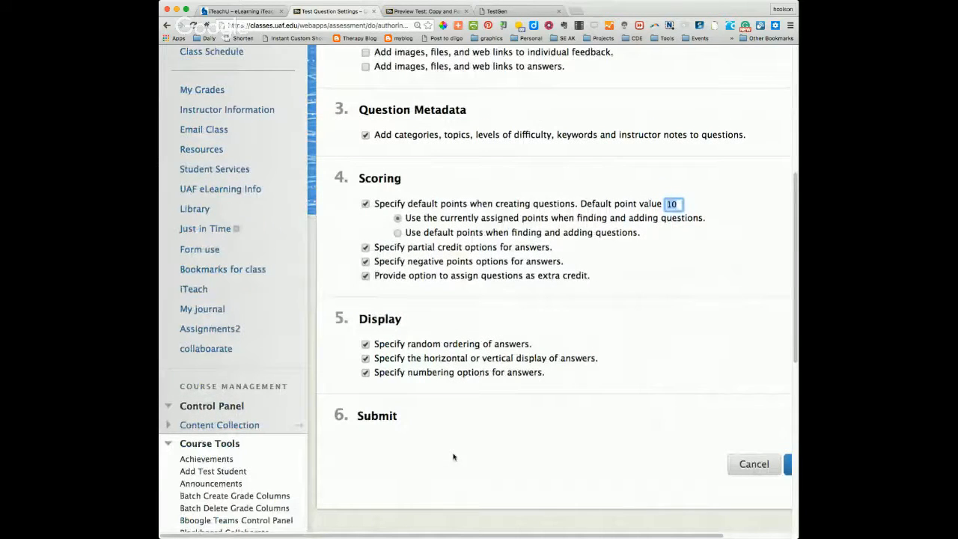
{"action": "left_click", "coordinate": [745, 467]}
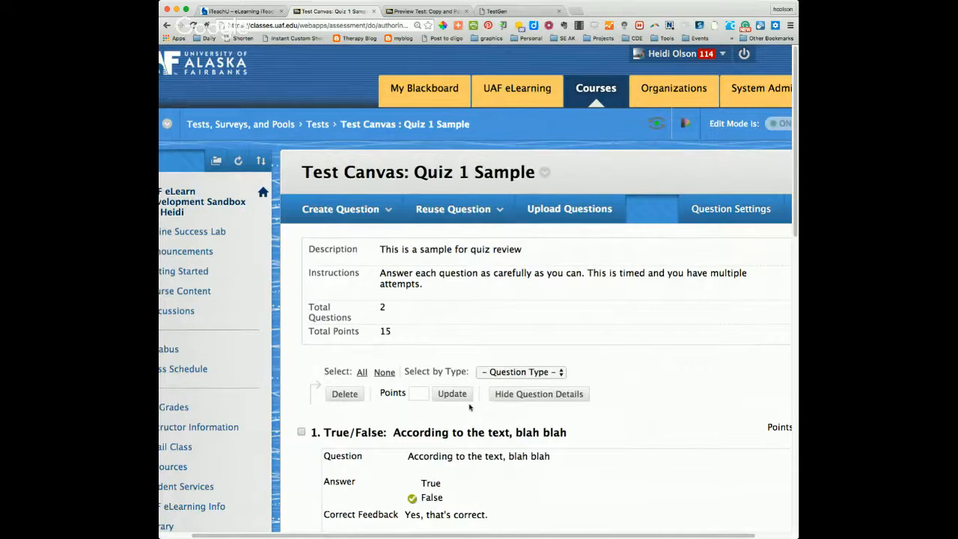
Step: Review the True/False and Multiple Choice questions with their answers and feedback on the Quiz 1 Sample test canvas
{"action": "scroll", "coordinate": [470, 408], "scroll_direction": "down", "scroll_amount": 2}
{"action": "scroll", "coordinate": [470, 407], "scroll_direction": "down", "scroll_amount": 6}
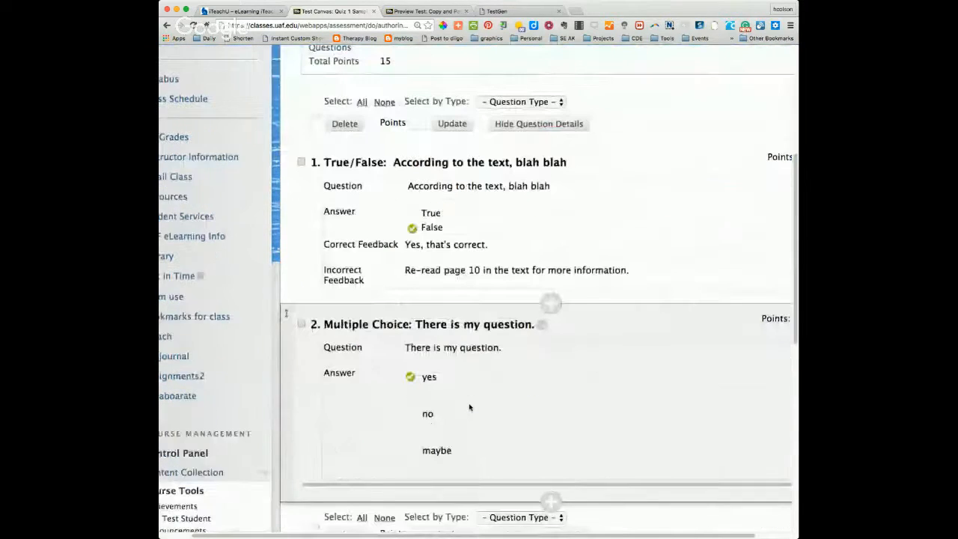
{"action": "scroll", "coordinate": [471, 407], "scroll_direction": "up", "scroll_amount": 4}
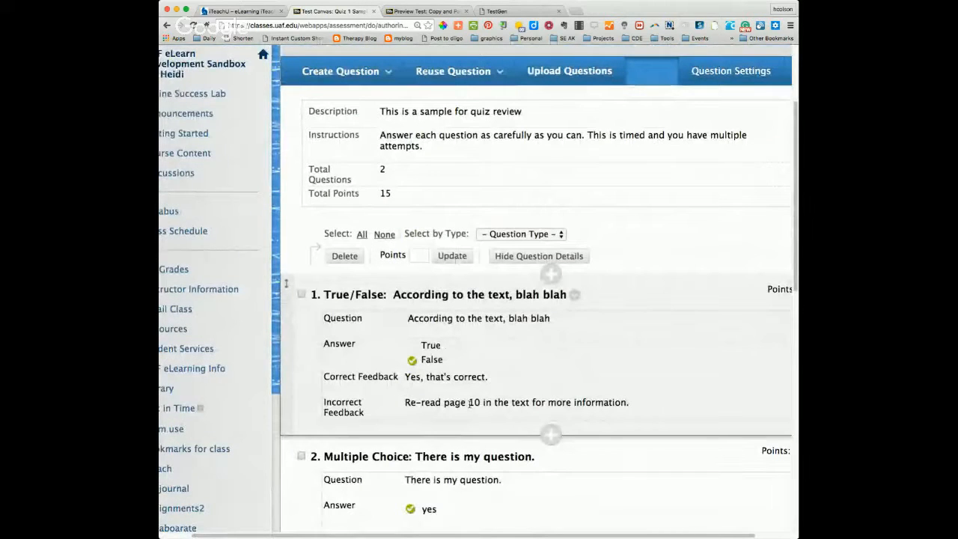
{"action": "scroll", "coordinate": [458, 457], "scroll_direction": "down", "scroll_amount": 1}
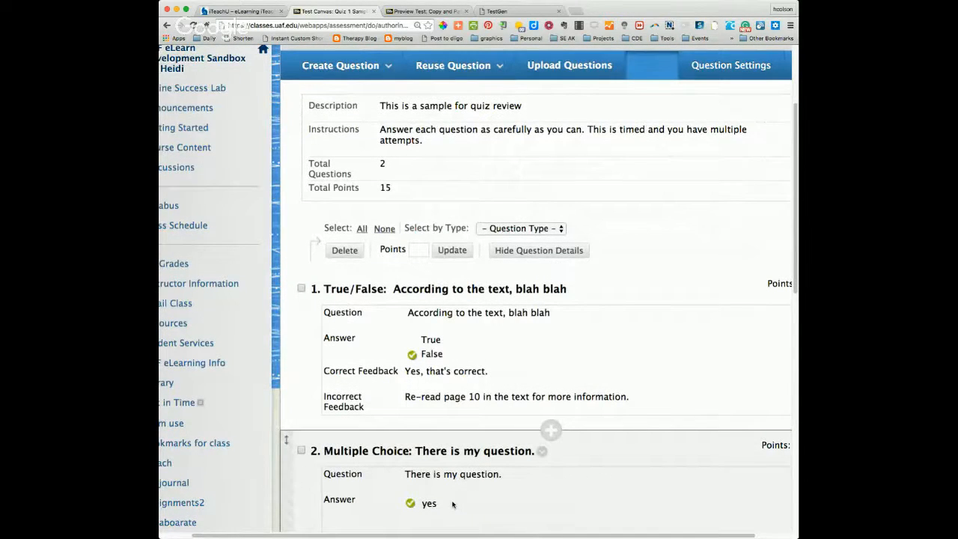
{"action": "scroll", "coordinate": [453, 505], "scroll_direction": "up", "scroll_amount": 3}
{"action": "left_click", "coordinate": [346, 90]}
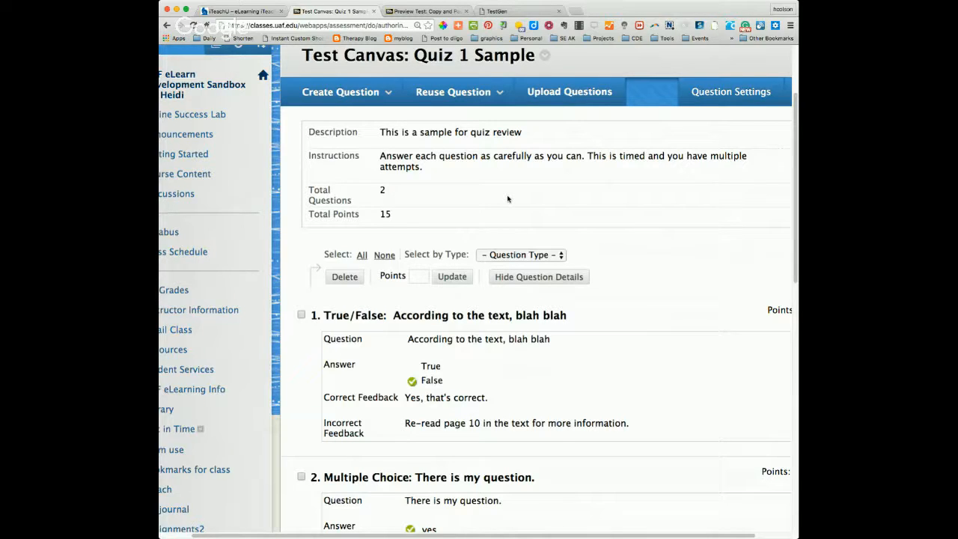
{"action": "scroll", "coordinate": [508, 198], "scroll_direction": "down", "scroll_amount": 1}
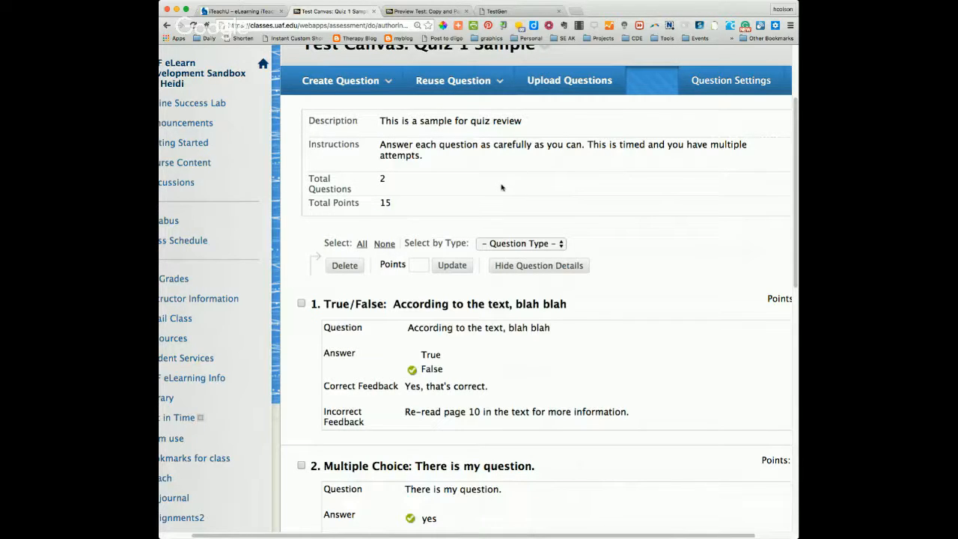
{"action": "scroll", "coordinate": [502, 187], "scroll_direction": "up", "scroll_amount": 1}
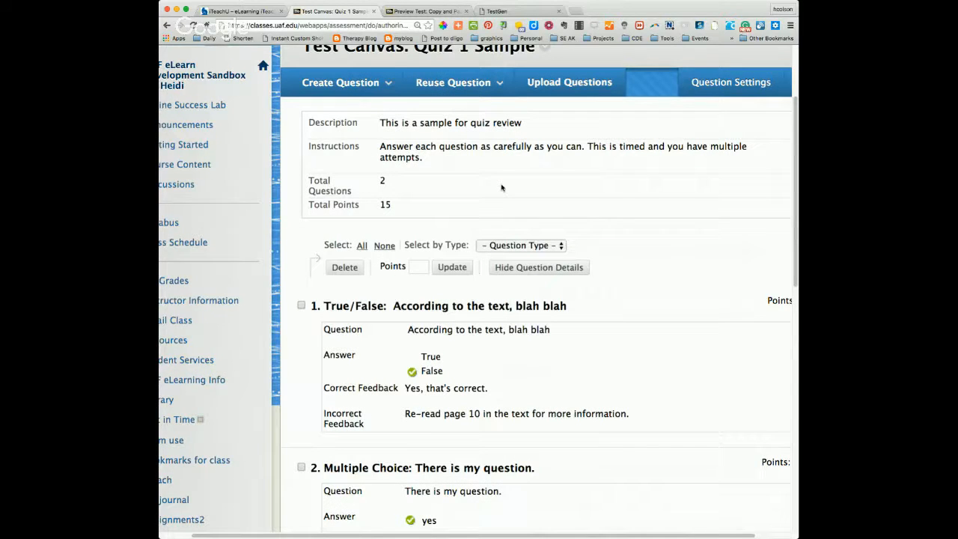
Step: Switch to the Copy and Paste from Word test preview and examine the formatting of Question 1's text and answers
{"action": "key", "text": "ctrl+Tab"}
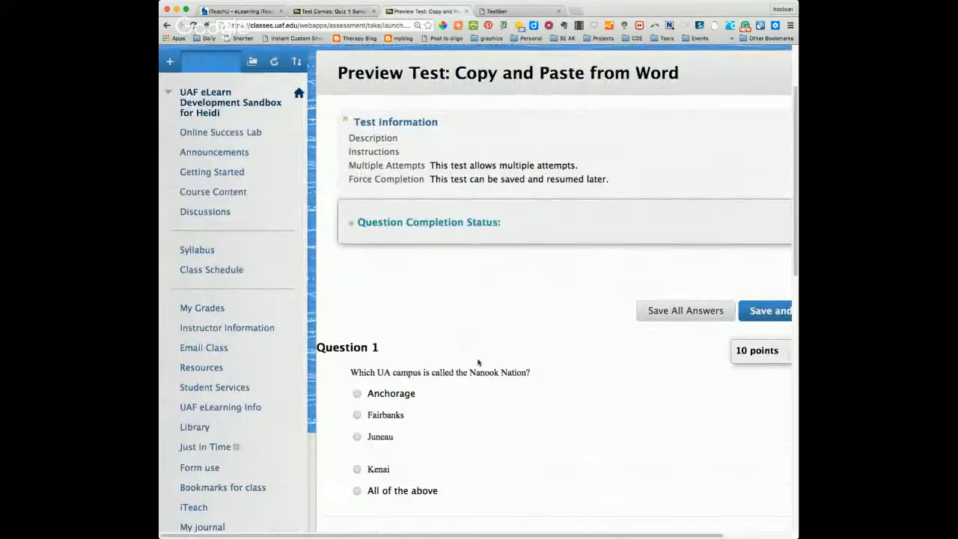
{"action": "scroll", "coordinate": [478, 362], "scroll_direction": "down", "scroll_amount": 3}
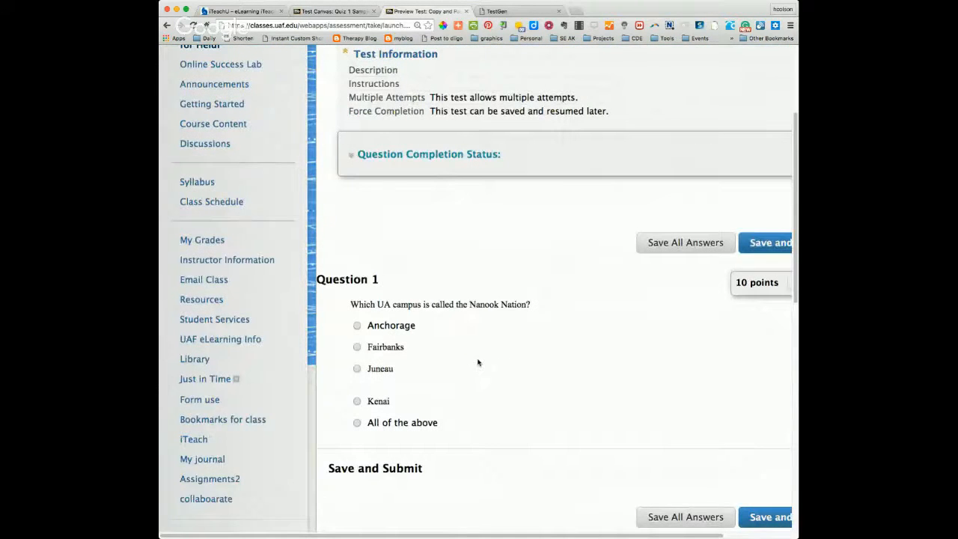
{"action": "scroll", "coordinate": [478, 362], "scroll_direction": "down", "scroll_amount": 1}
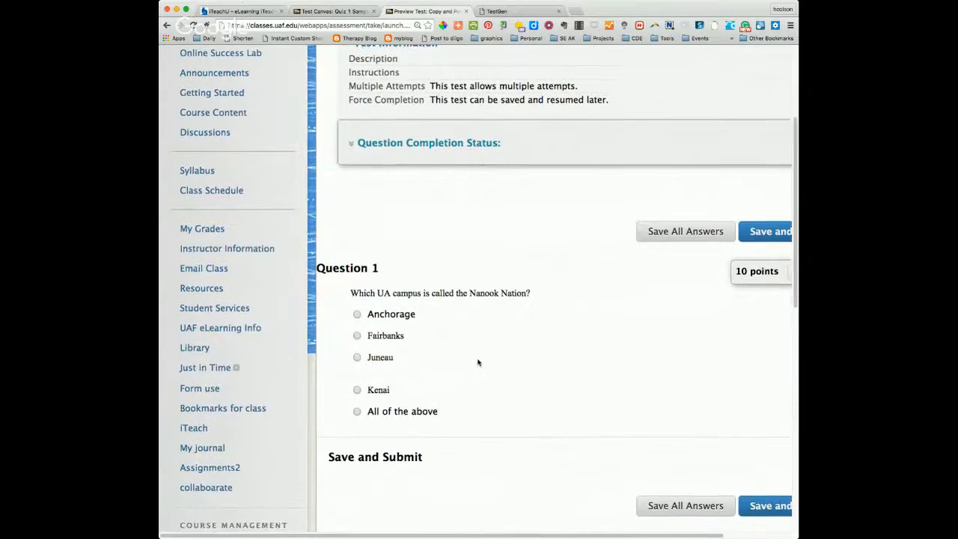
{"action": "scroll", "coordinate": [478, 363], "scroll_direction": "down", "scroll_amount": 3}
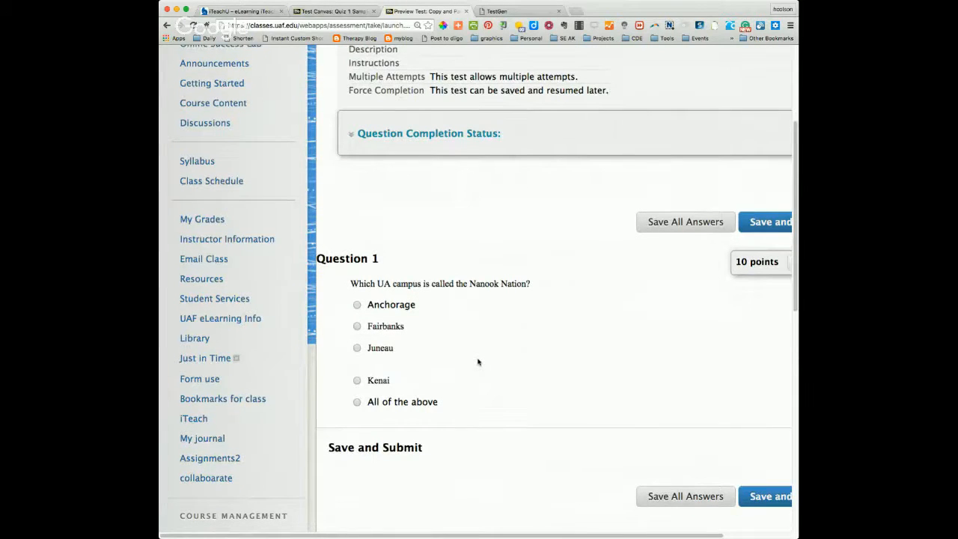
{"action": "scroll", "coordinate": [478, 363], "scroll_direction": "down", "scroll_amount": 2}
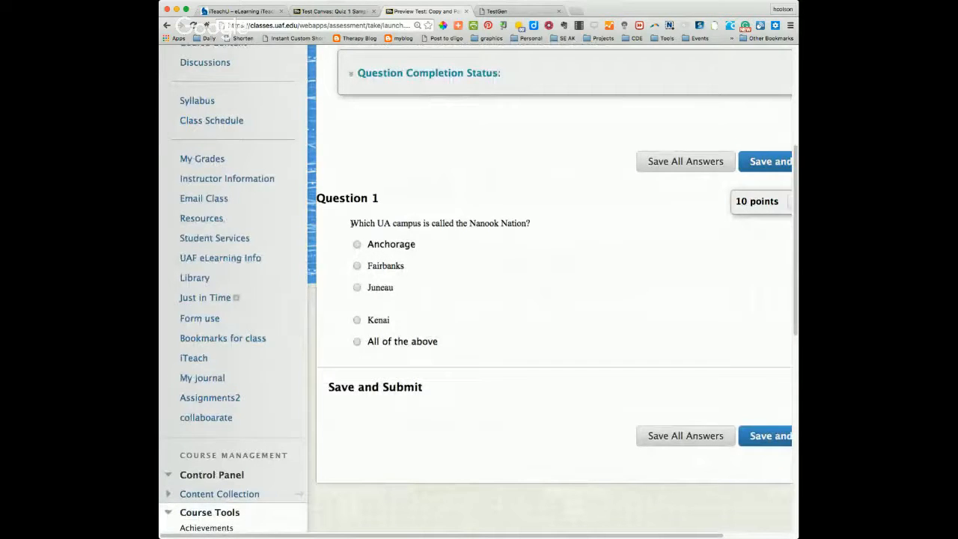
{"action": "left_click_drag", "start_coordinate": [351, 223], "coordinate": [531, 223]}
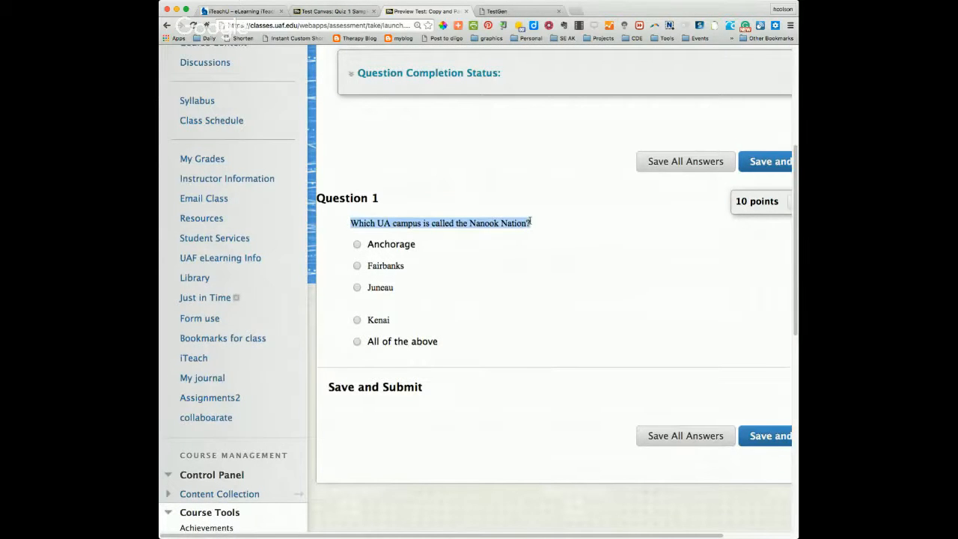
Step: Choose Anchorage as the answer to Question 1 in the Copy and Paste from Word preview
{"action": "left_click", "coordinate": [402, 247]}
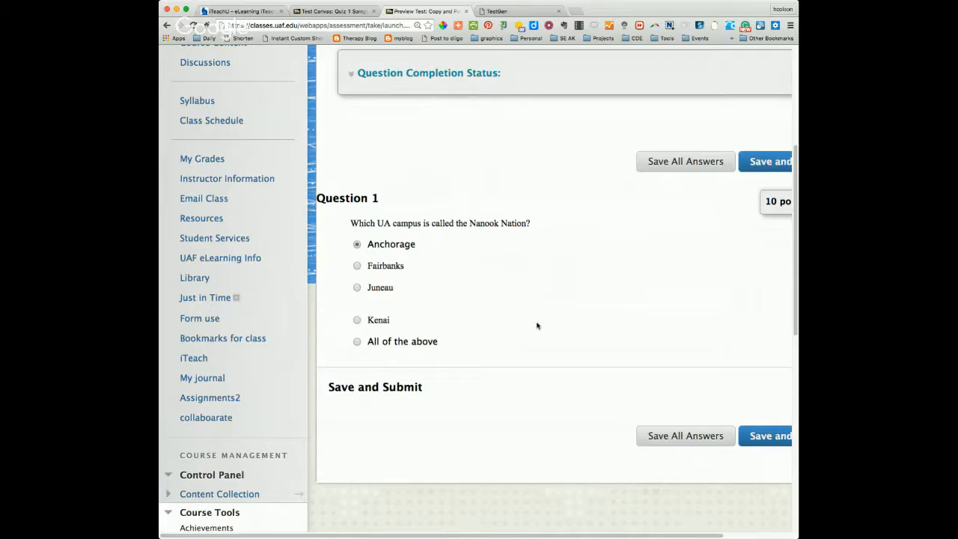
{"action": "mouse_move", "coordinate": [585, 536]}
{"action": "left_mouse_down"}
{"action": "mouse_move", "coordinate": [634, 536]}
{"action": "mouse_move", "coordinate": [589, 537]}
{"action": "left_mouse_up"}
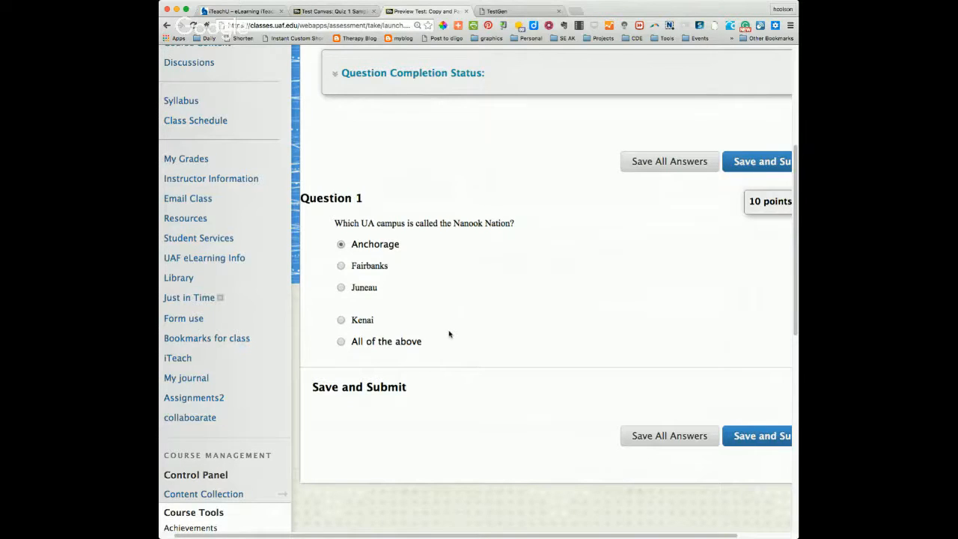
{"action": "scroll", "coordinate": [449, 334], "scroll_direction": "up", "scroll_amount": 3}
Step: Switch to the iTeachU post and read the section on entering questions into tests
{"action": "key", "text": "ctrl+shift+Tab"}
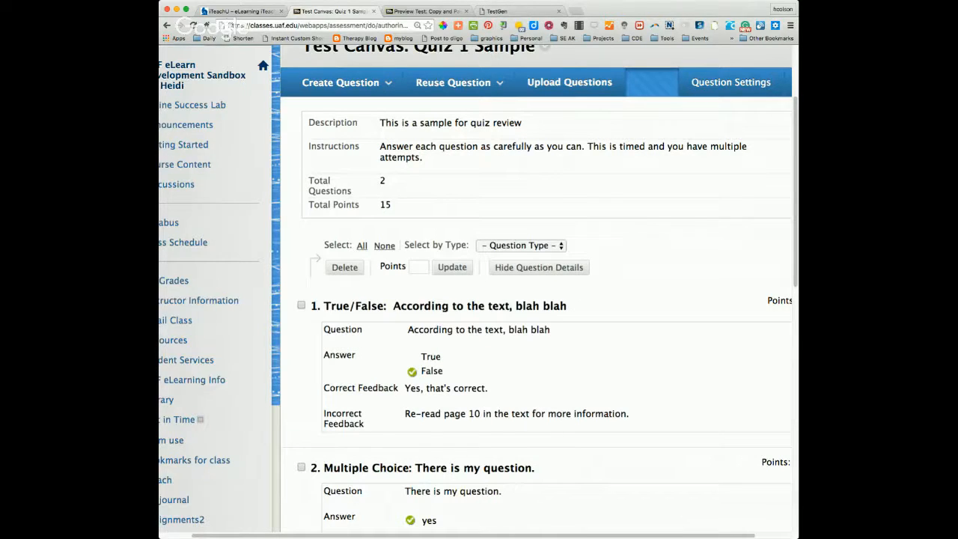
{"action": "left_click", "coordinate": [240, 11]}
{"action": "scroll", "coordinate": [642, 419], "scroll_direction": "down", "scroll_amount": 5}
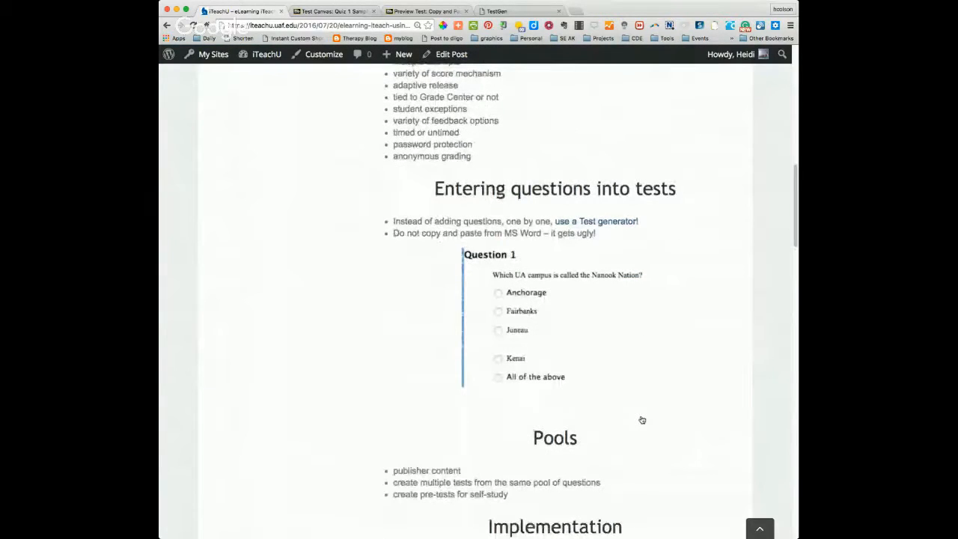
{"action": "scroll", "coordinate": [631, 400], "scroll_direction": "up", "scroll_amount": 2}
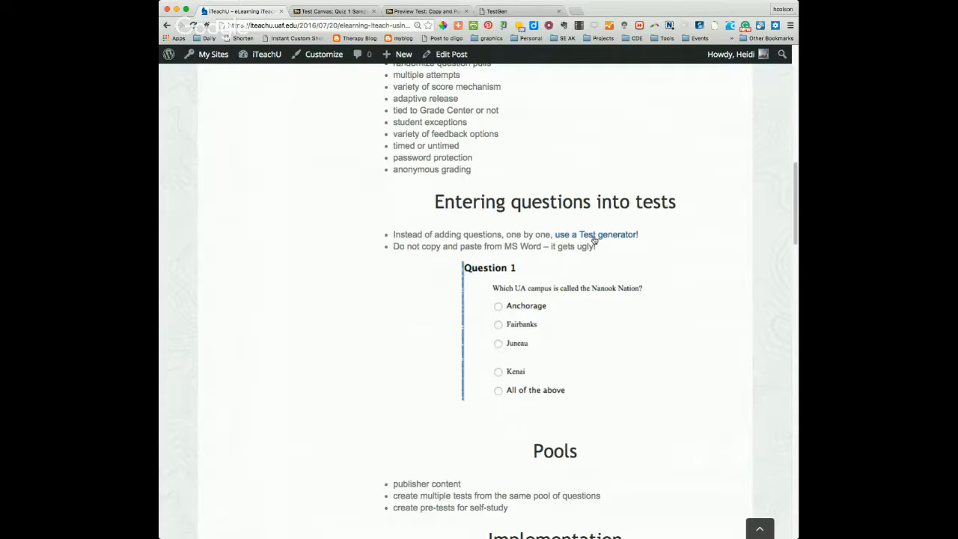
Step: Switch to the TestGen page, enlarge it, and add a Multiple Choice sample to the quiz questions
{"action": "left_click", "coordinate": [510, 11]}
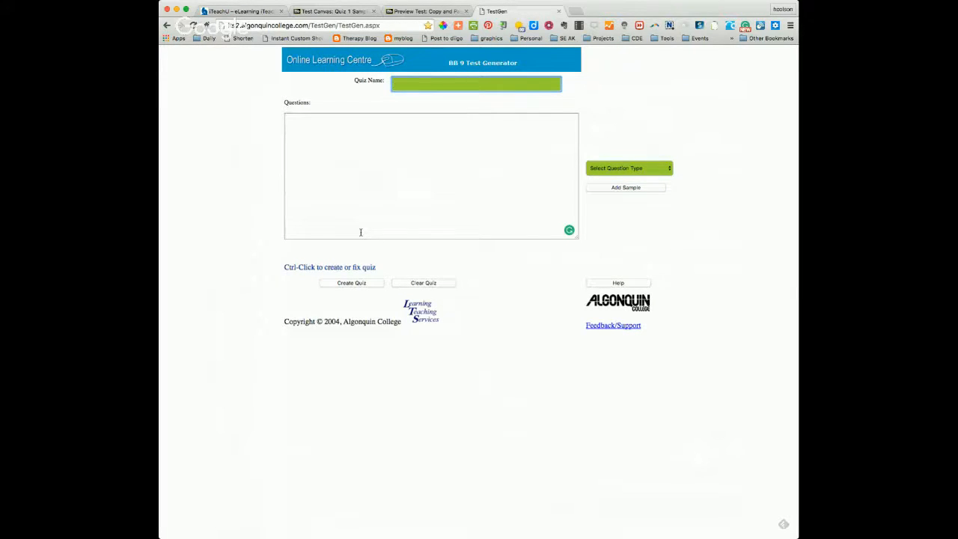
{"action": "key", "text": "super+equal"}
{"action": "key", "text": "super+equal"}
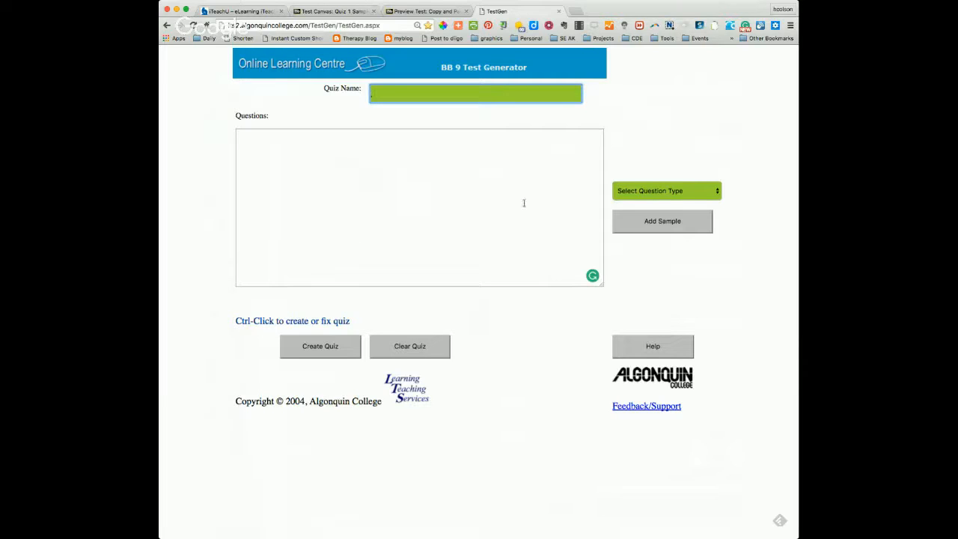
{"action": "left_click", "coordinate": [658, 192]}
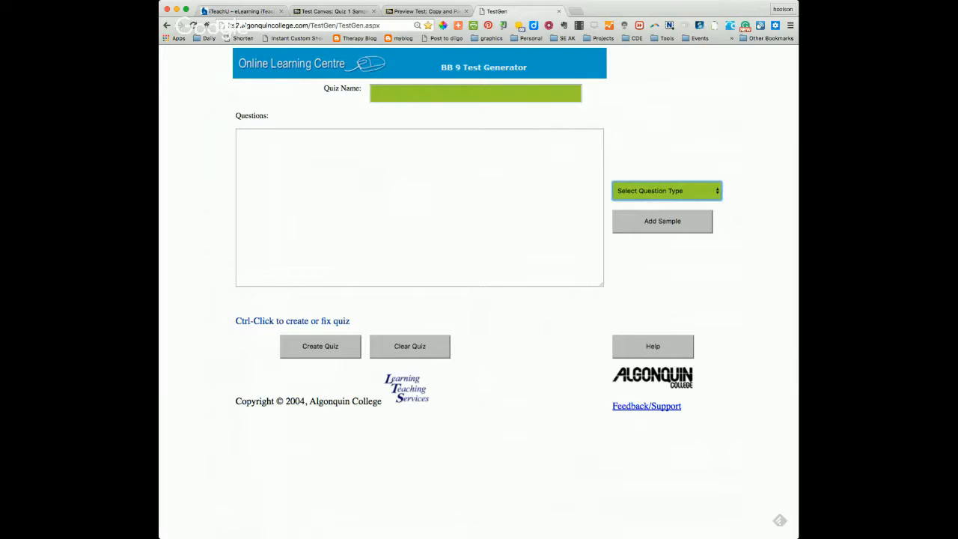
{"action": "left_click", "coordinate": [650, 201]}
{"action": "left_click", "coordinate": [676, 223]}
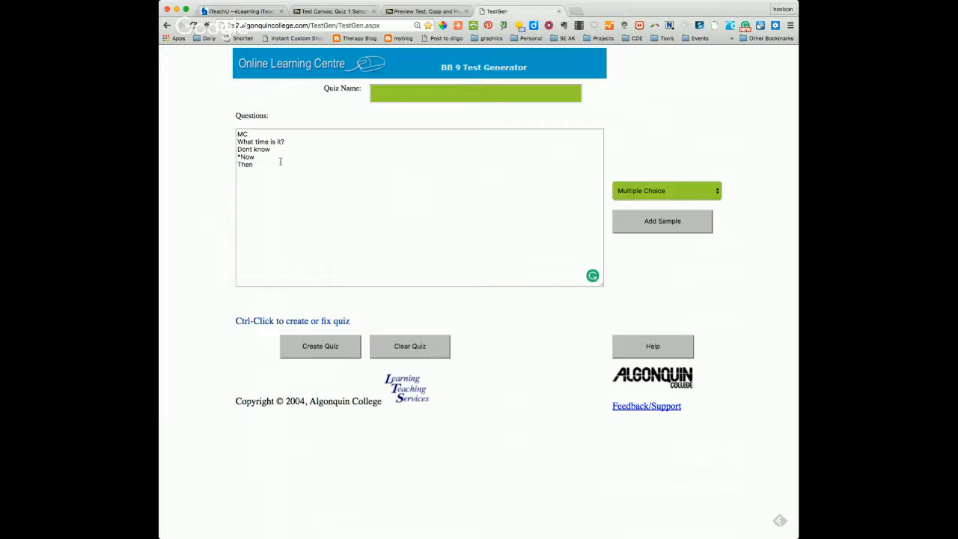
Step: Add a True/False sample and an Essay sample to the generator's quiz questions
{"action": "left_click", "coordinate": [680, 196]}
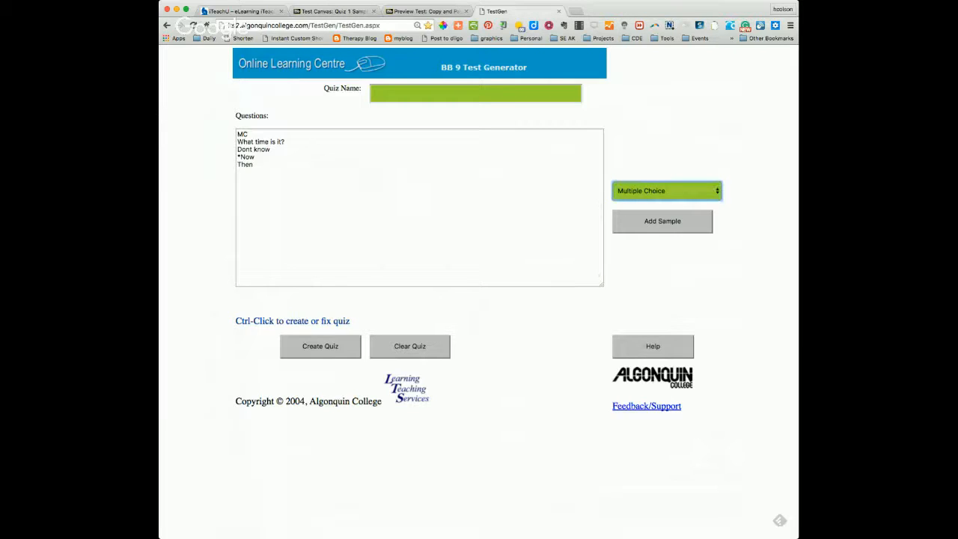
{"action": "left_click", "coordinate": [658, 209]}
{"action": "left_click", "coordinate": [654, 232]}
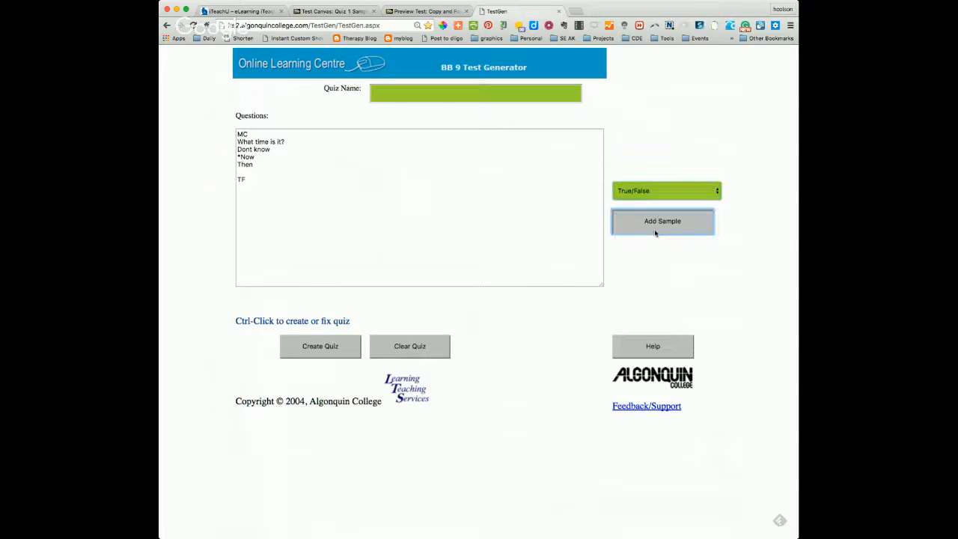
{"action": "left_click", "coordinate": [653, 197]}
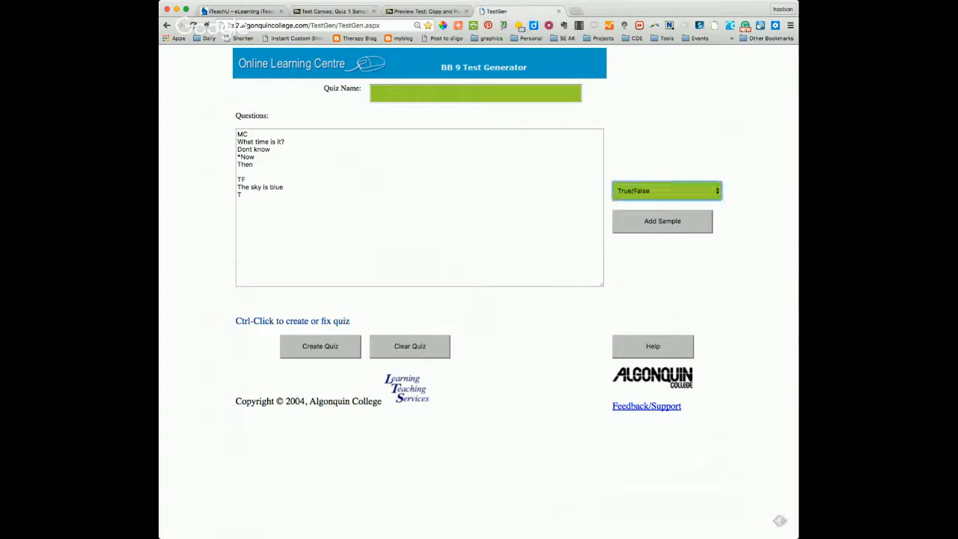
{"action": "left_click", "coordinate": [663, 211]}
{"action": "left_click", "coordinate": [658, 221]}
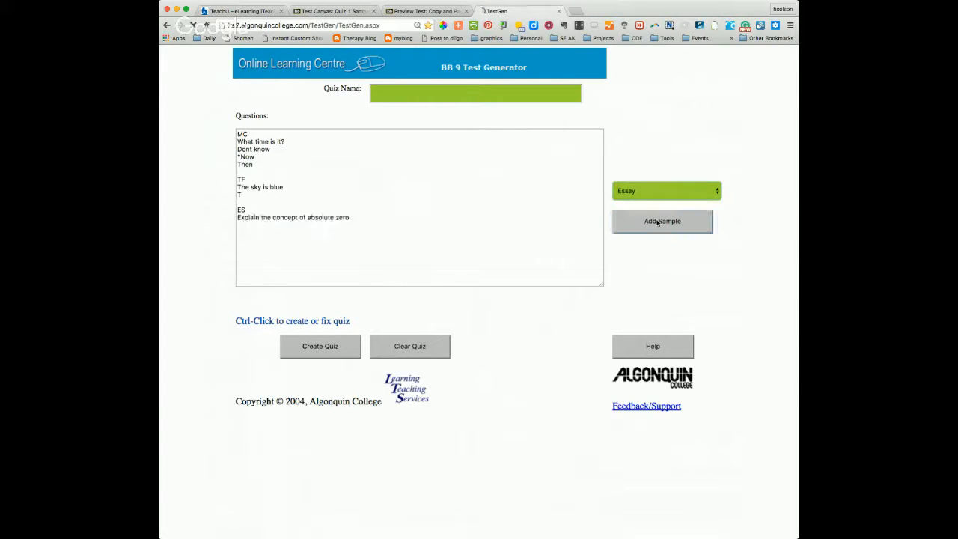
Step: Switch to TextEdit and move the Unit 14.txt window up so the generator's Create Quiz and Clear Quiz controls are uncovered
{"action": "left_click", "coordinate": [334, 253]}
{"action": "key", "text": "super+Tab"}
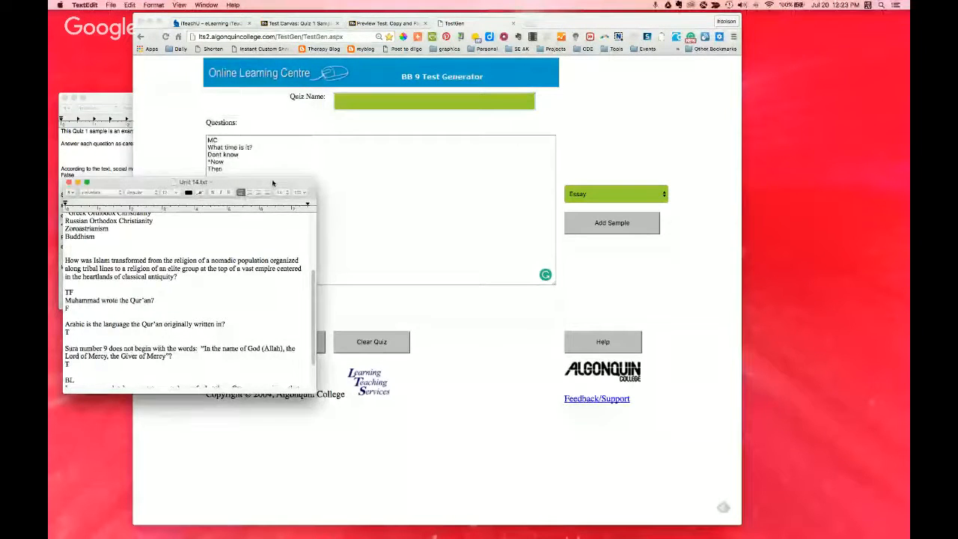
{"action": "left_click_drag", "start_coordinate": [272, 179], "coordinate": [267, 85]}
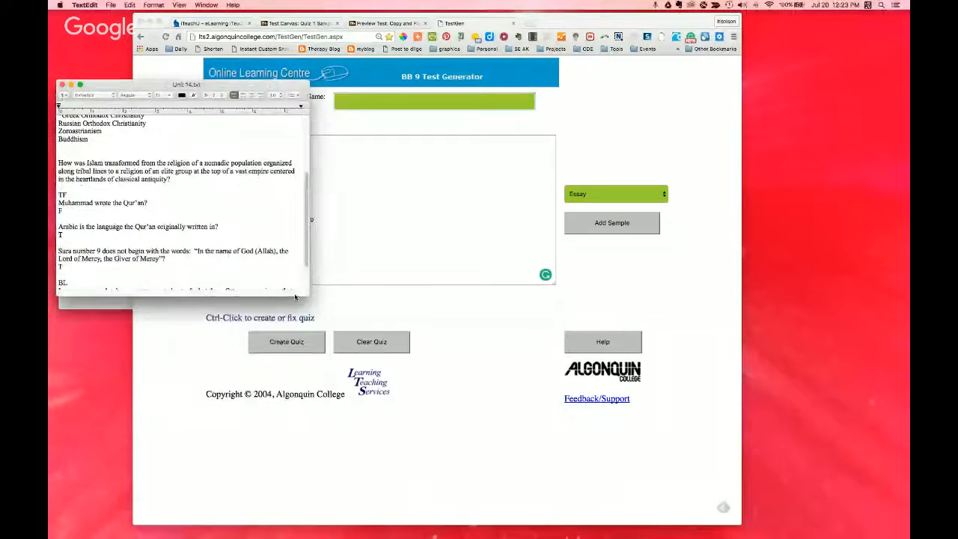
Step: Expand the Unit 14.txt window to fill the screen and resize it to leave part of the generator page uncovered
{"action": "left_click_drag", "start_coordinate": [312, 301], "coordinate": [498, 480]}
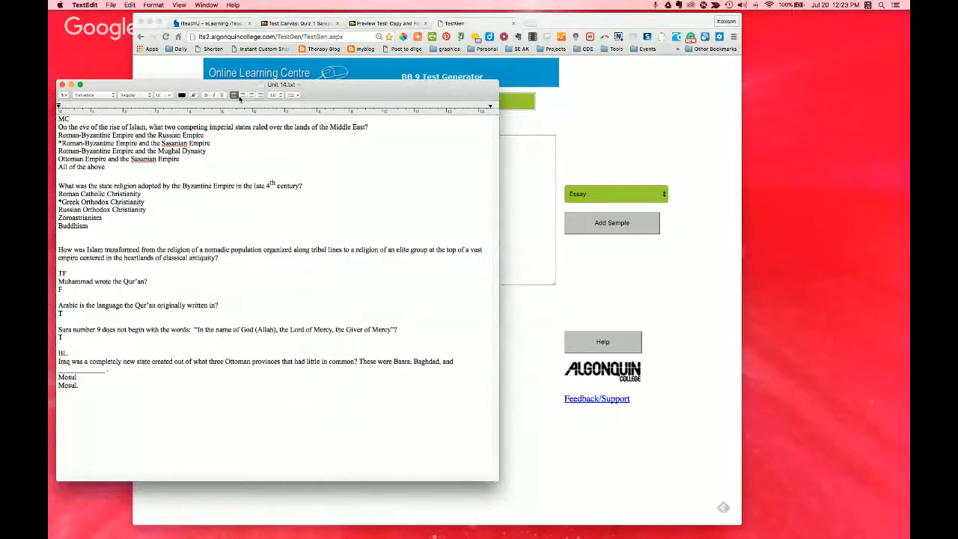
{"action": "left_click", "coordinate": [204, 4]}
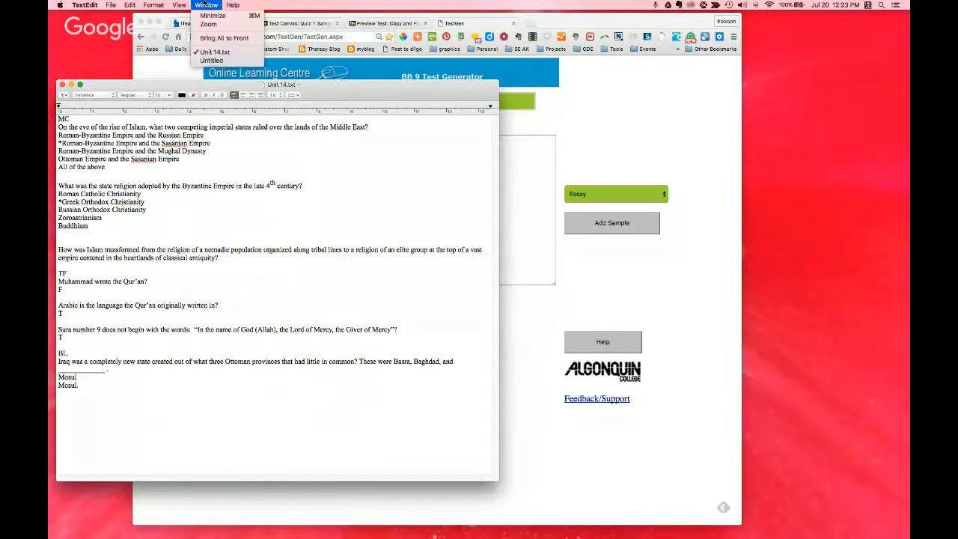
{"action": "left_click", "coordinate": [207, 25]}
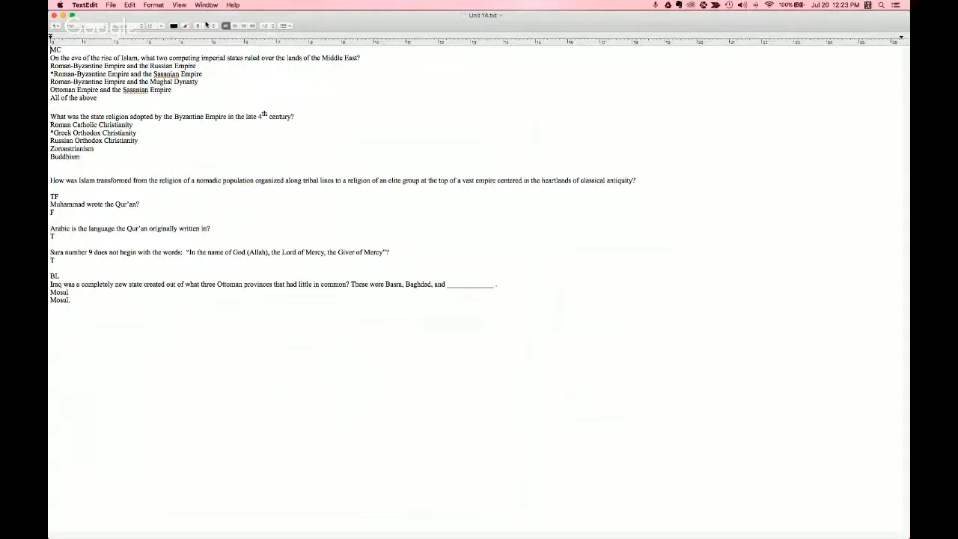
{"action": "key", "text": "super+plus"}
{"action": "key", "text": "super+plus"}
{"action": "key", "text": "super+plus"}
{"action": "key", "text": "super+plus"}
{"action": "left_click_drag", "start_coordinate": [907, 534], "coordinate": [565, 374]}
Step: Set all text in Unit 14.txt to font size 36, and make the window taller and center it over the generator page
{"action": "key", "text": "super+a"}
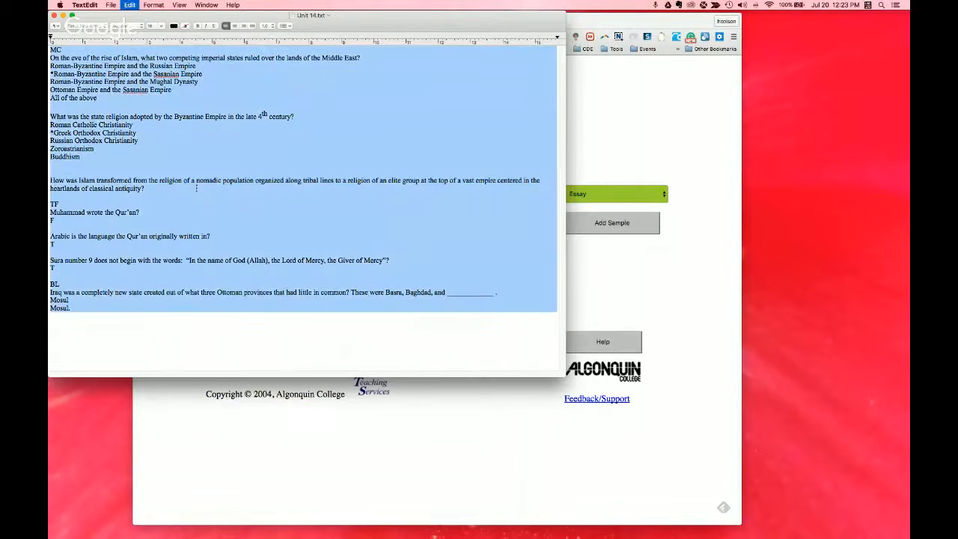
{"action": "left_click", "coordinate": [159, 27]}
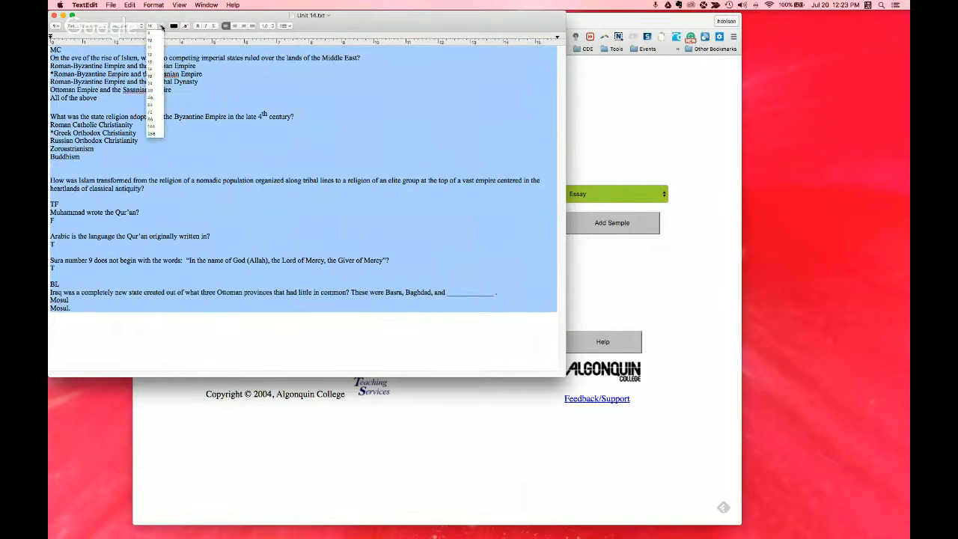
{"action": "left_click", "coordinate": [152, 91]}
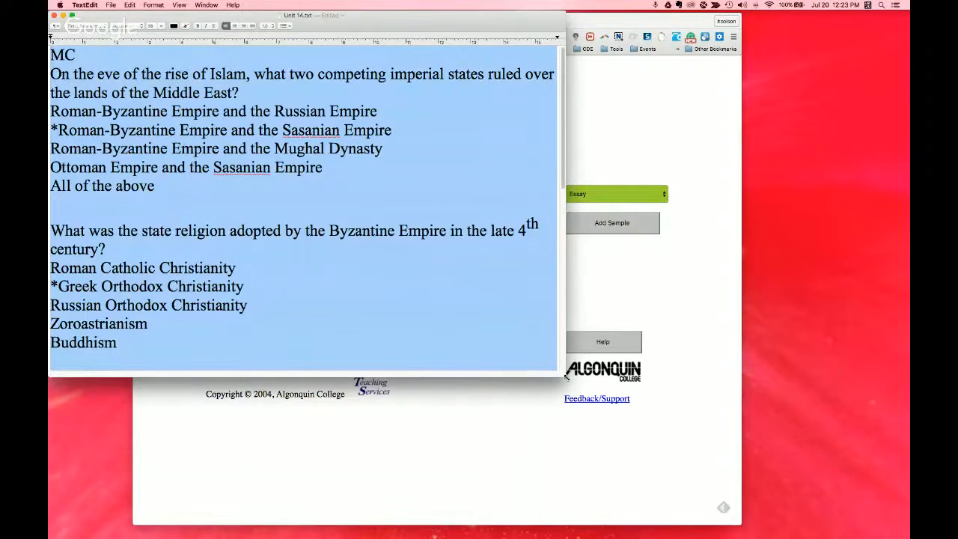
{"action": "left_click_drag", "start_coordinate": [565, 376], "coordinate": [593, 473]}
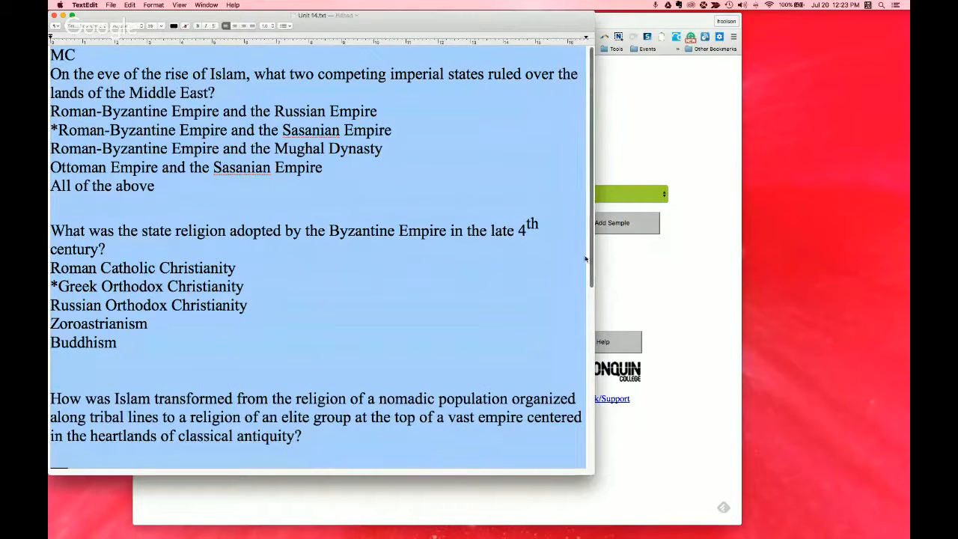
{"action": "left_click_drag", "start_coordinate": [494, 20], "coordinate": [610, 22]}
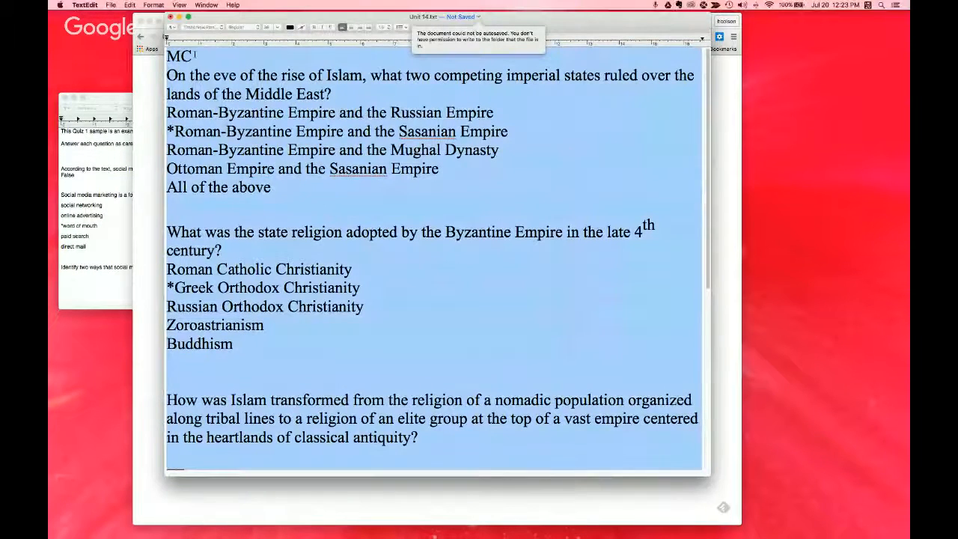
Step: Highlight the first multiple-choice question in Unit 14.txt and its five answer options to review their format
{"action": "left_click_drag", "start_coordinate": [195, 56], "coordinate": [366, 91]}
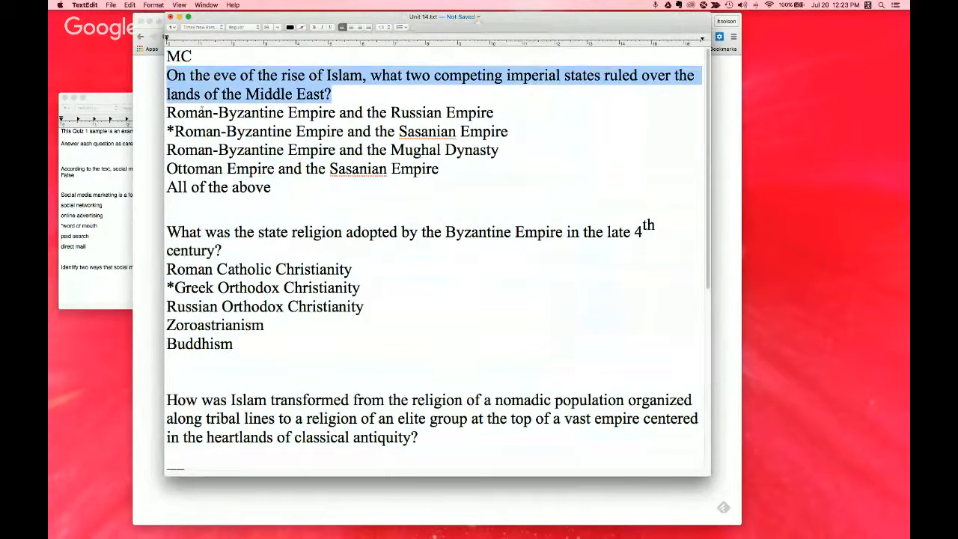
{"action": "left_click_drag", "start_coordinate": [166, 112], "coordinate": [270, 187]}
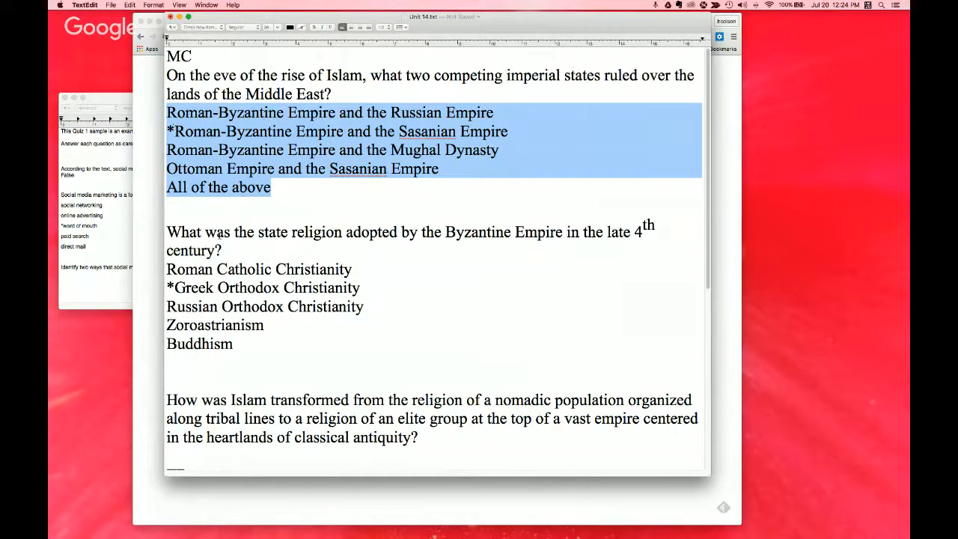
{"action": "left_click", "coordinate": [189, 208]}
{"action": "scroll", "coordinate": [226, 374], "scroll_direction": "down", "scroll_amount": 1}
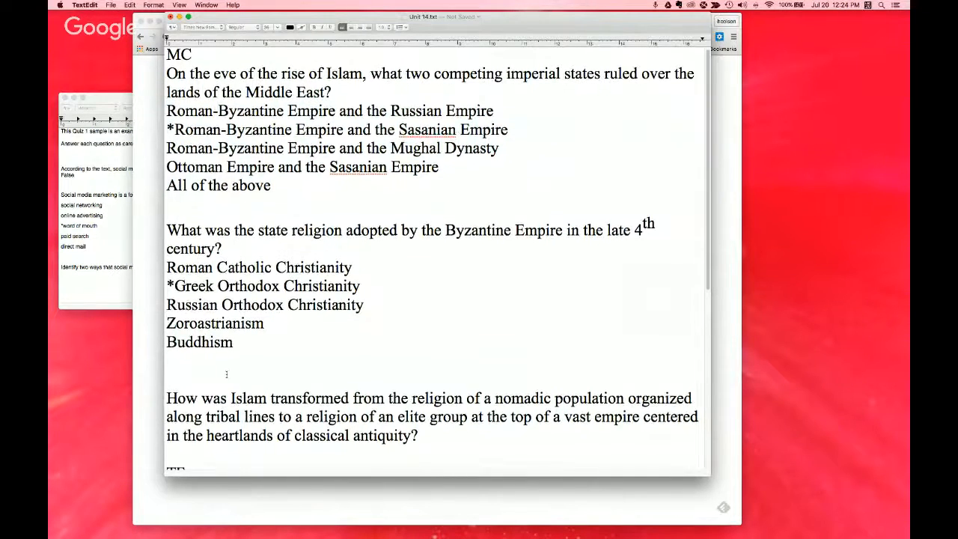
Step: Review the true/false questions and highlight the BL code and both accepted answers of the fill-in-the-blank question
{"action": "scroll", "coordinate": [229, 326], "scroll_direction": "down", "scroll_amount": 2}
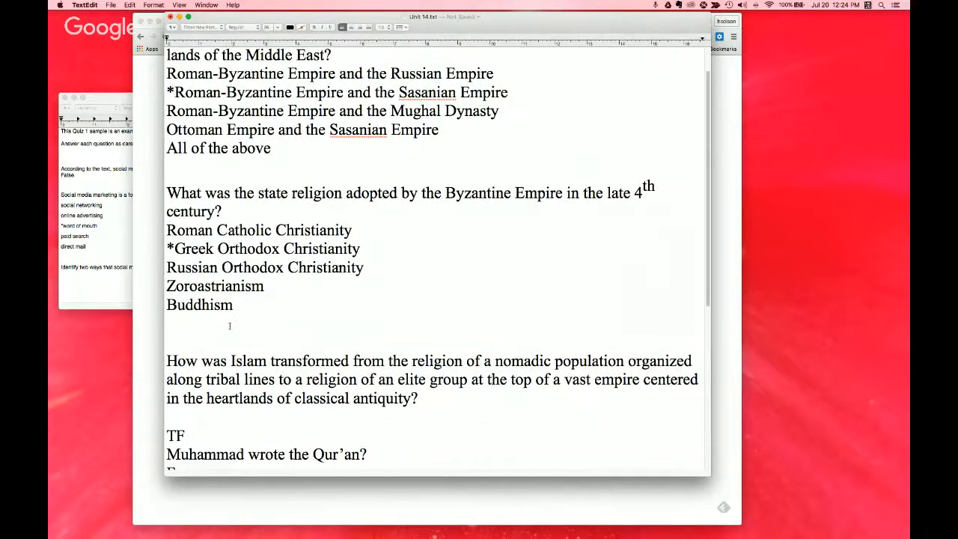
{"action": "scroll", "coordinate": [230, 325], "scroll_direction": "down", "scroll_amount": 10}
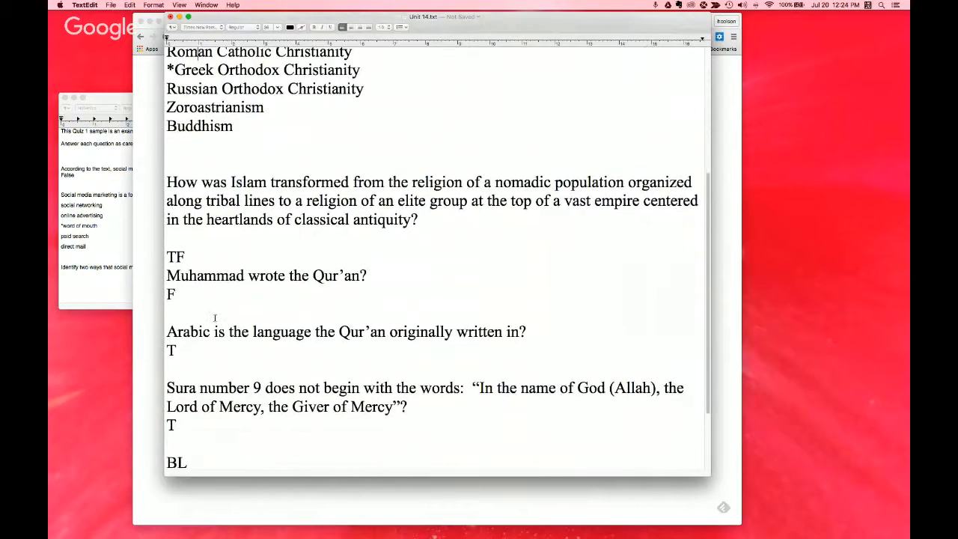
{"action": "scroll", "coordinate": [215, 318], "scroll_direction": "down", "scroll_amount": 3}
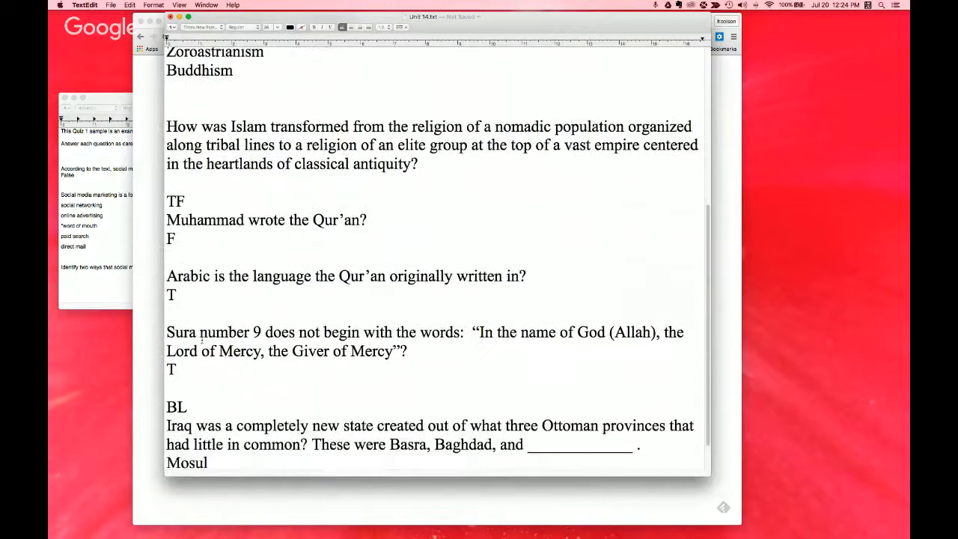
{"action": "scroll", "coordinate": [203, 344], "scroll_direction": "down", "scroll_amount": 2}
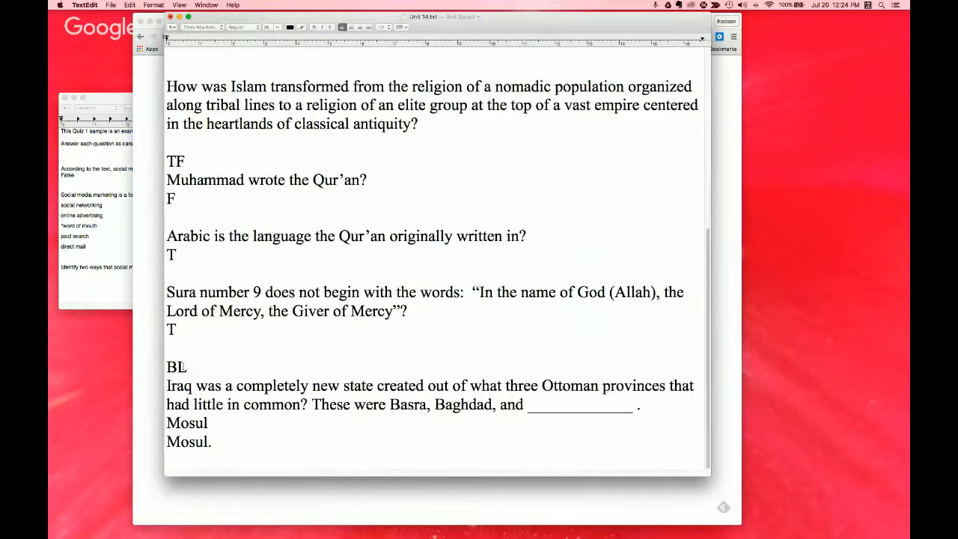
{"action": "left_click_drag", "start_coordinate": [182, 366], "coordinate": [160, 369]}
{"action": "left_click", "coordinate": [194, 423]}
{"action": "left_click_drag", "start_coordinate": [208, 423], "coordinate": [166, 423]}
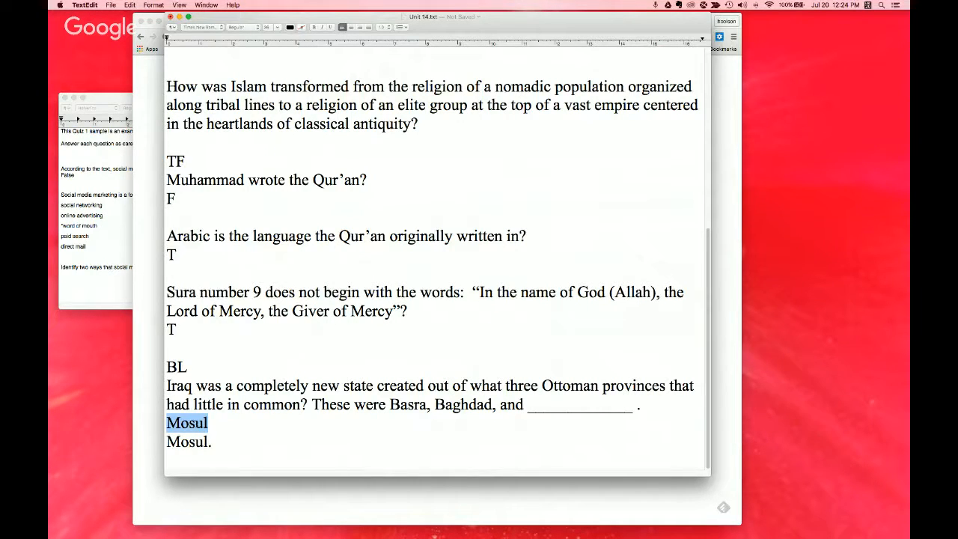
{"action": "left_click_drag", "start_coordinate": [213, 442], "coordinate": [166, 442]}
{"action": "left_click", "coordinate": [227, 446]}
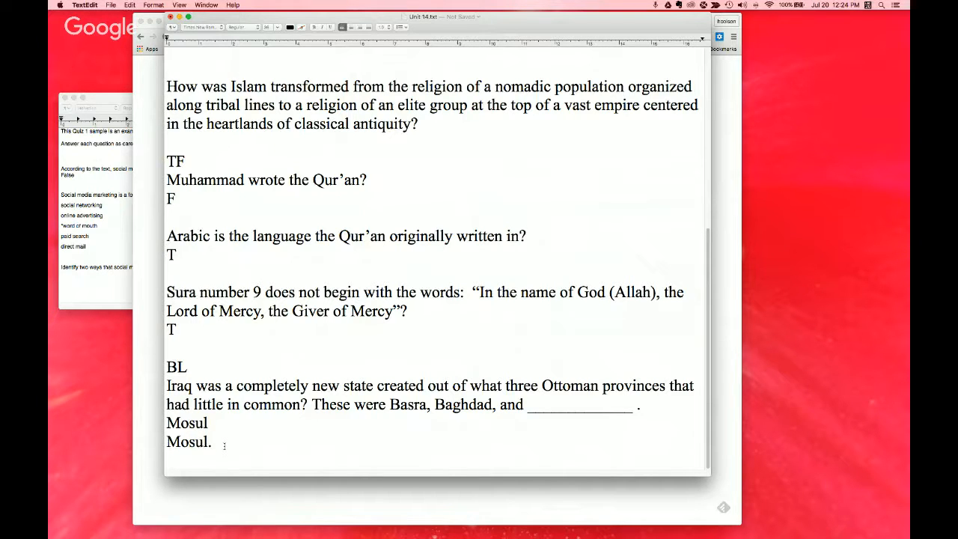
Step: Copy all the questions in Unit 14.txt and switch to the TestGen page in Chrome
{"action": "scroll", "coordinate": [262, 346], "scroll_direction": "up", "scroll_amount": 3}
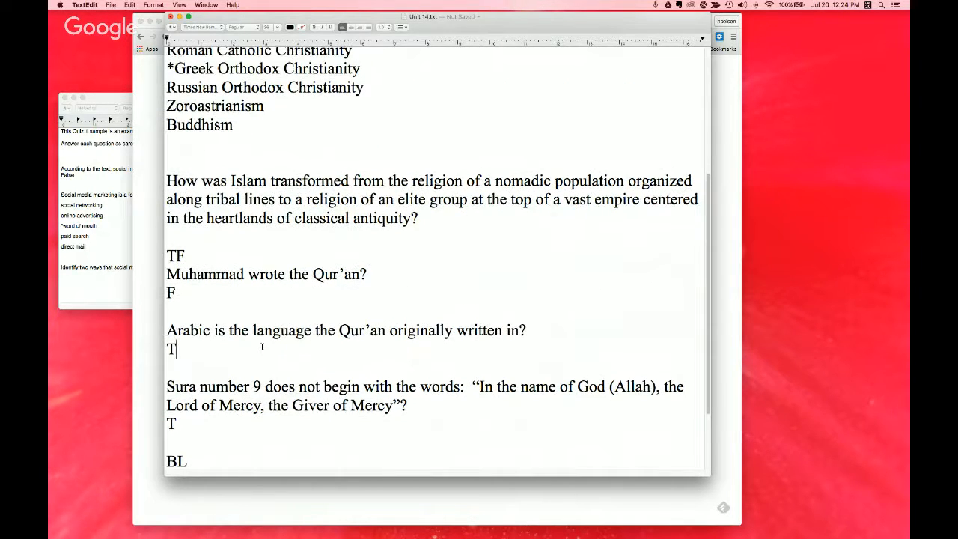
{"action": "key", "text": "super+a"}
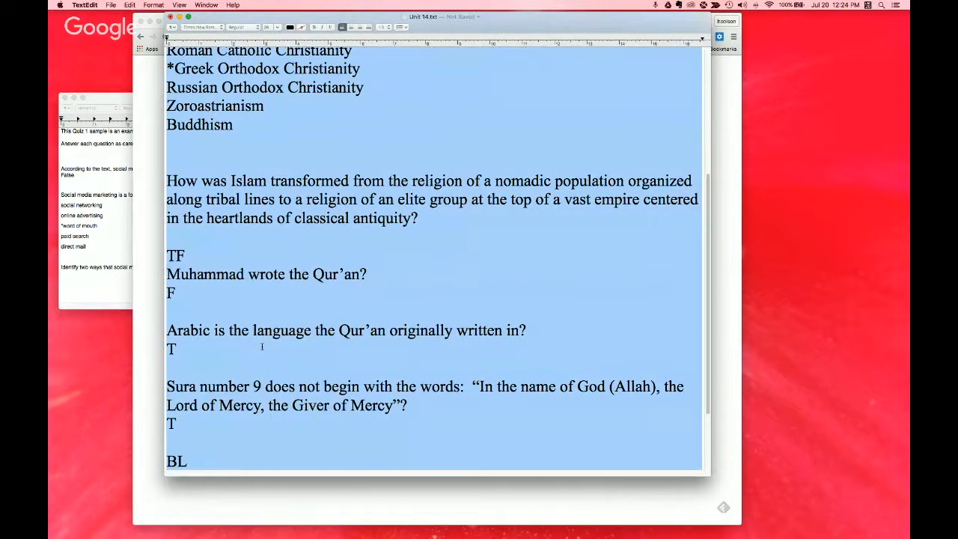
{"action": "left_click", "coordinate": [153, 206]}
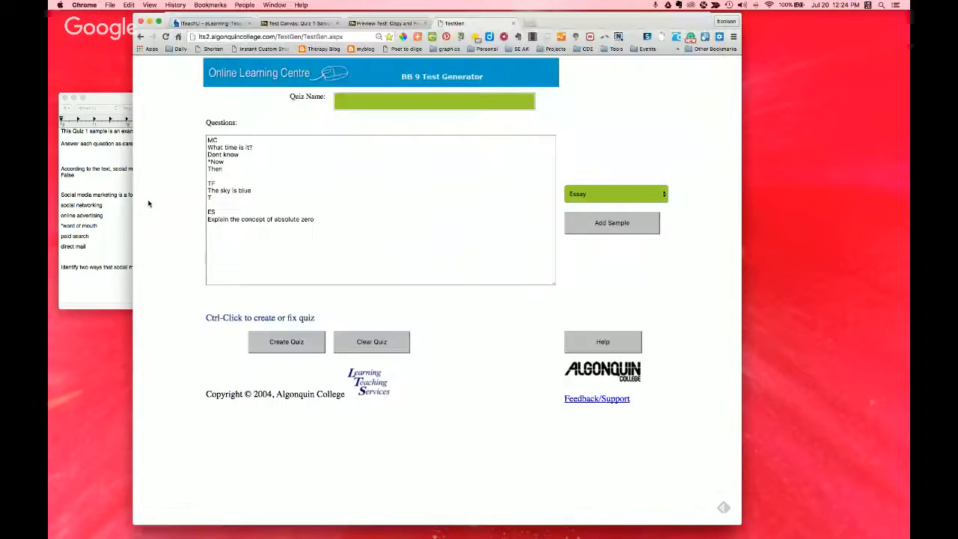
Step: Clear the sample questions from the generator's quiz
{"action": "left_click", "coordinate": [330, 223]}
{"action": "key", "text": "super+a"}
{"action": "left_click", "coordinate": [382, 341]}
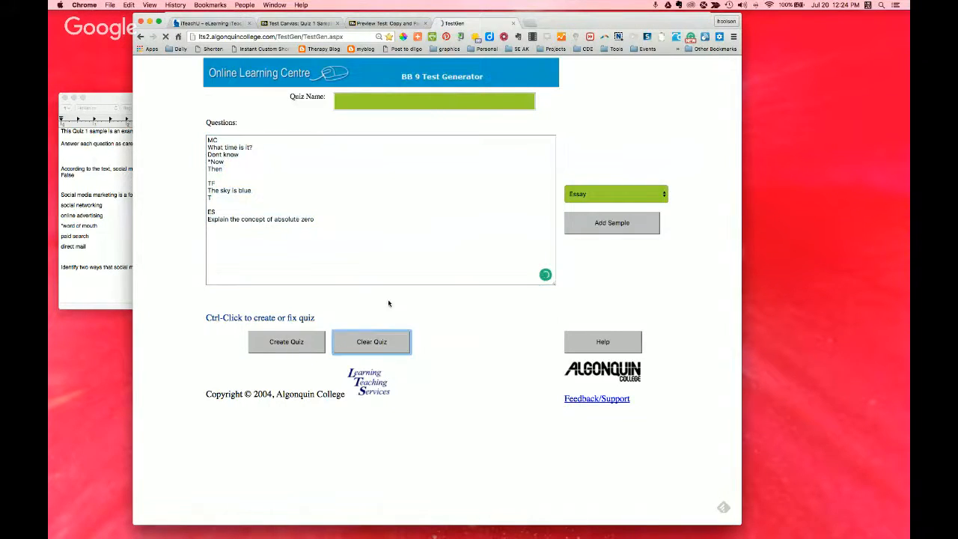
Step: Name the quiz "test sample" with the generator page enlarged to 175%
{"action": "left_click", "coordinate": [342, 102]}
{"action": "key", "text": "super+equal"}
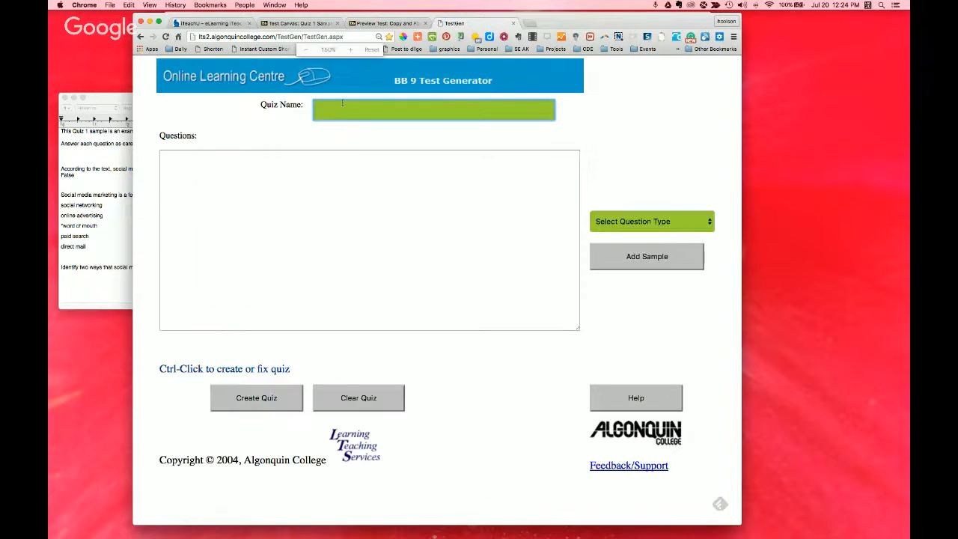
{"action": "key", "text": "super+equal"}
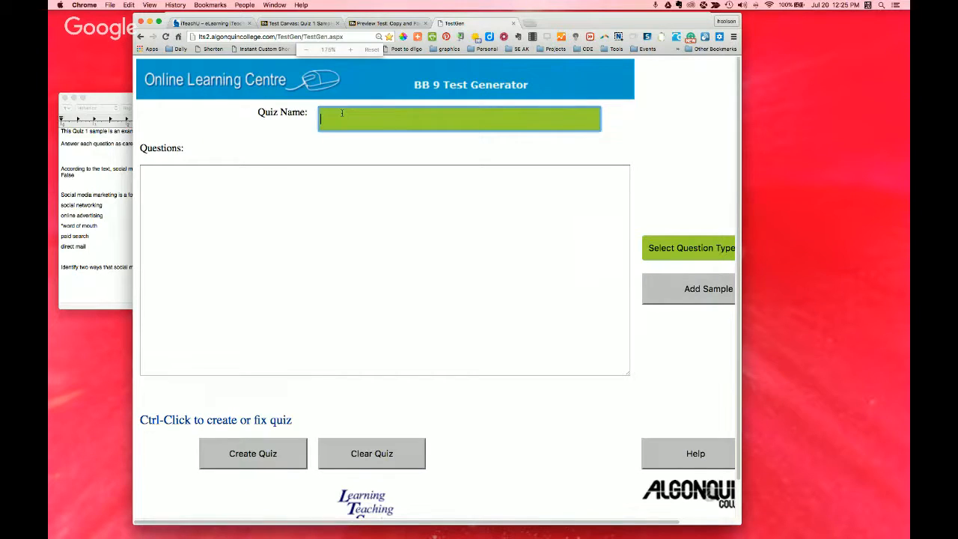
{"action": "type", "text": "text sample"}
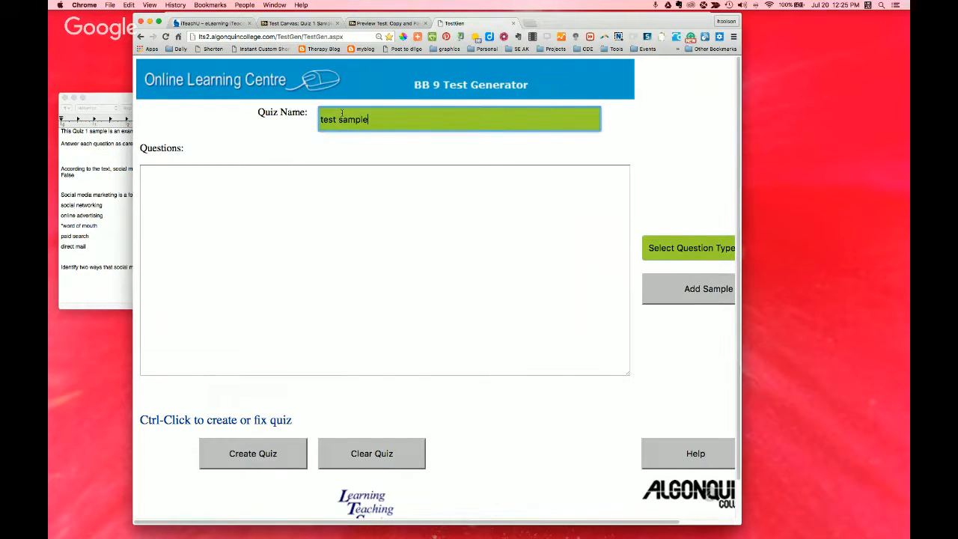
Step: Paste the copied Unit 14 questions into the quiz's Questions field and check them through to the fill-in-the-blank question
{"action": "left_click", "coordinate": [207, 214]}
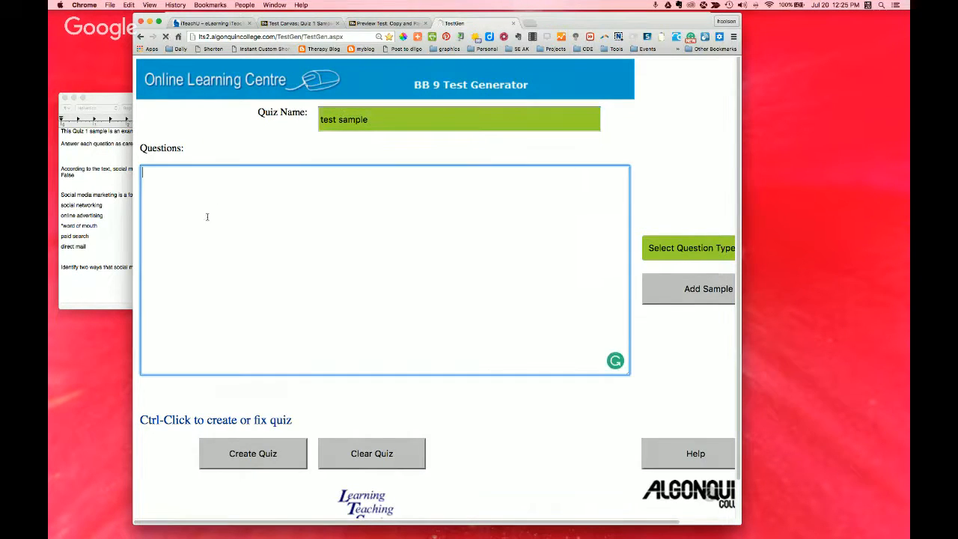
{"action": "key", "text": "super+v"}
{"action": "scroll", "coordinate": [181, 221], "scroll_direction": "up", "scroll_amount": 5}
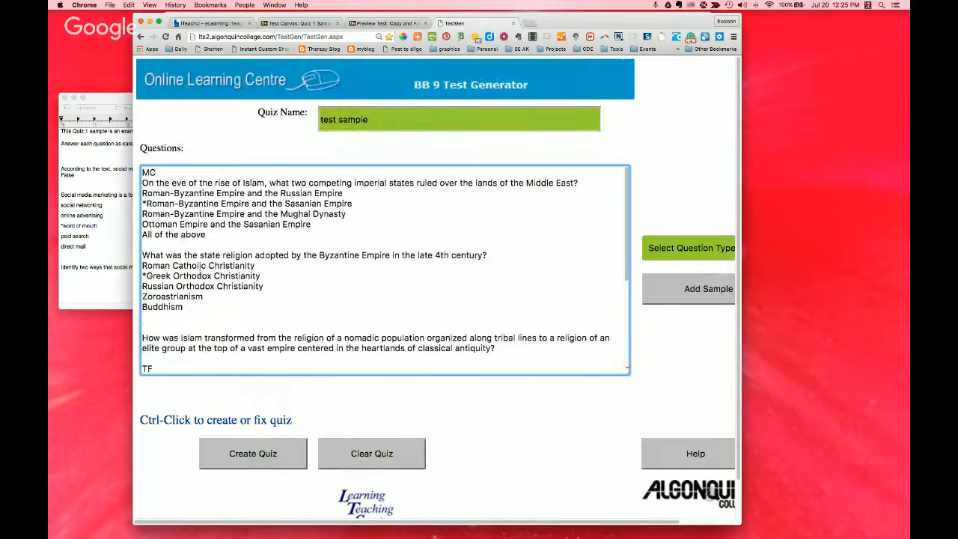
{"action": "scroll", "coordinate": [199, 267], "scroll_direction": "down", "scroll_amount": 3}
{"action": "scroll", "coordinate": [199, 269], "scroll_direction": "down", "scroll_amount": 3}
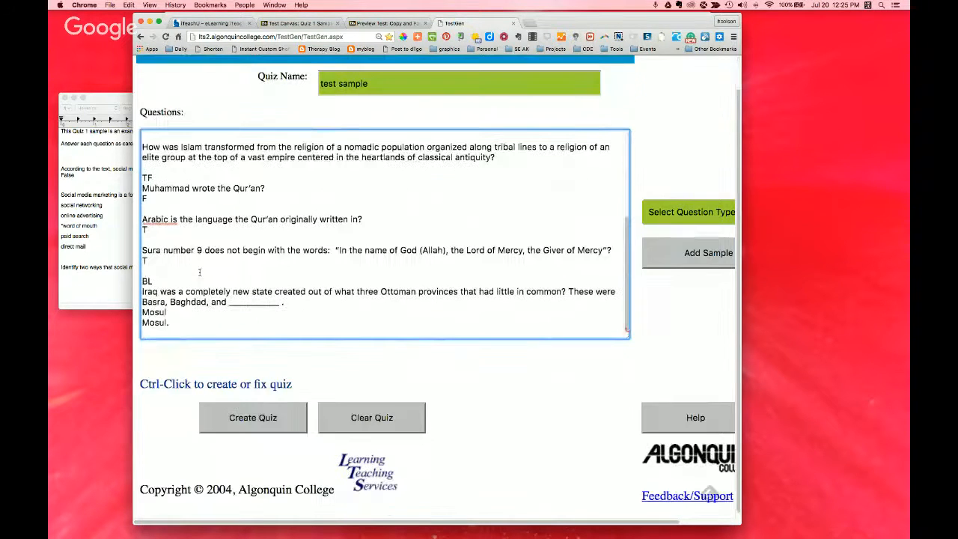
{"action": "scroll", "coordinate": [200, 272], "scroll_direction": "down", "scroll_amount": 1}
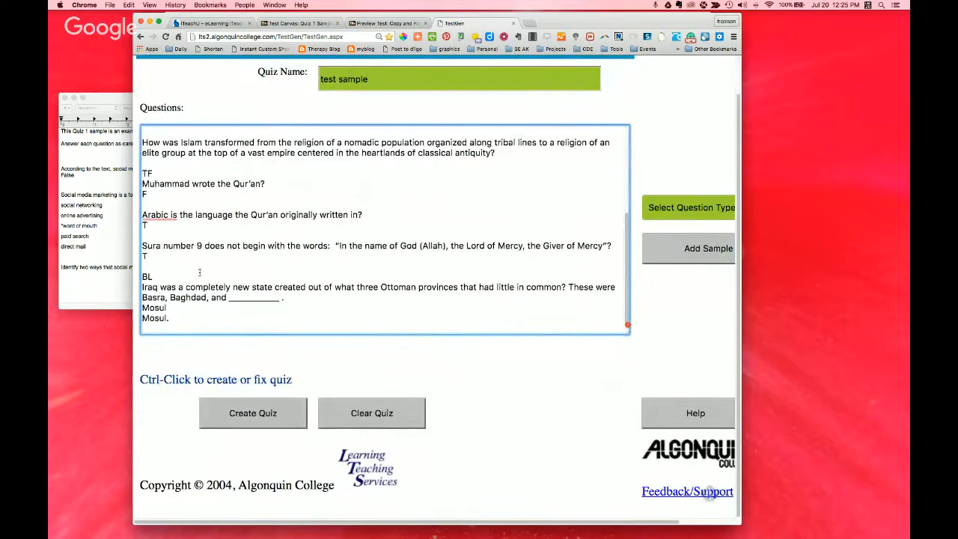
Step: Try to create the quiz from the pasted questions, resubmit it with Fix Error, and clear the quiz
{"action": "left_click", "coordinate": [249, 414]}
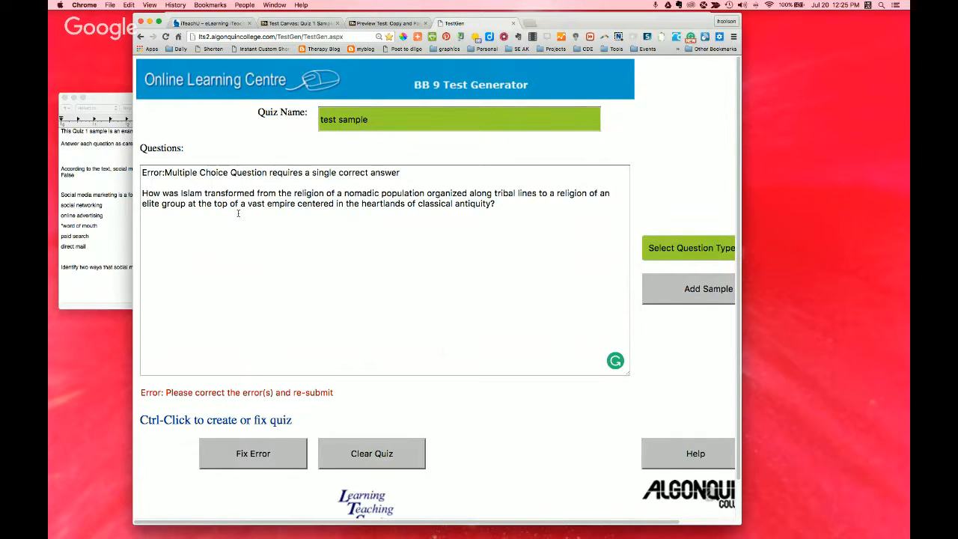
{"action": "left_click", "coordinate": [252, 456]}
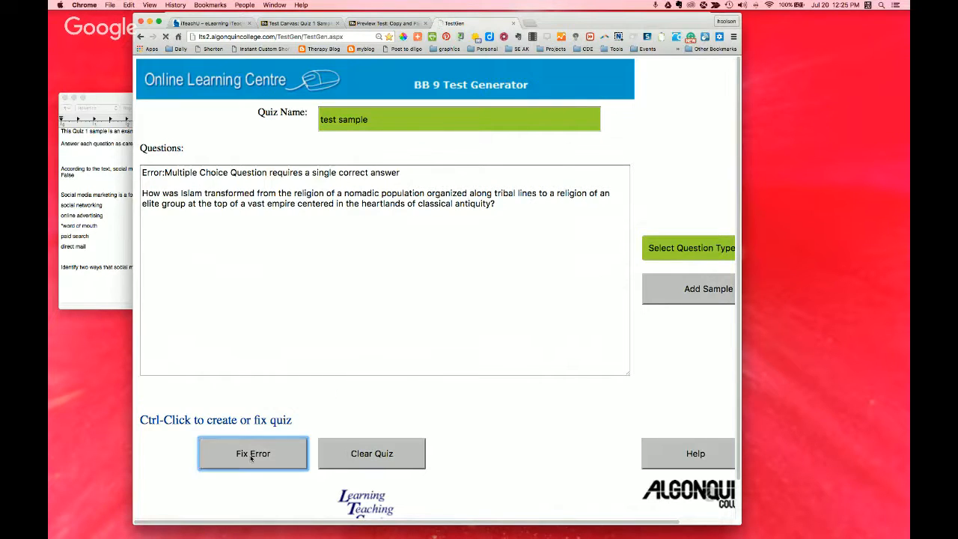
{"action": "left_click", "coordinate": [367, 455]}
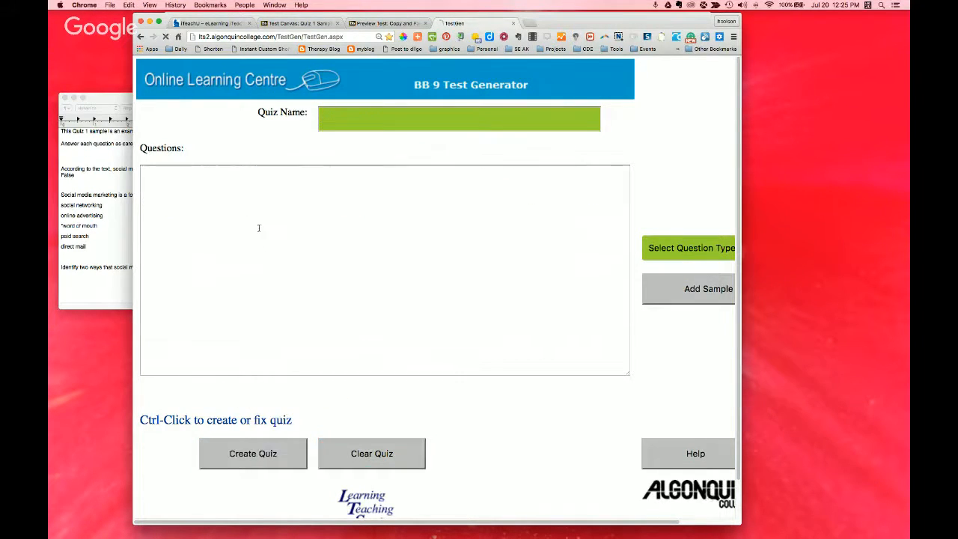
Step: Paste the Unit 14 questions into the cleared Questions field again and locate the question on how Islam was transformed
{"action": "left_click", "coordinate": [245, 218]}
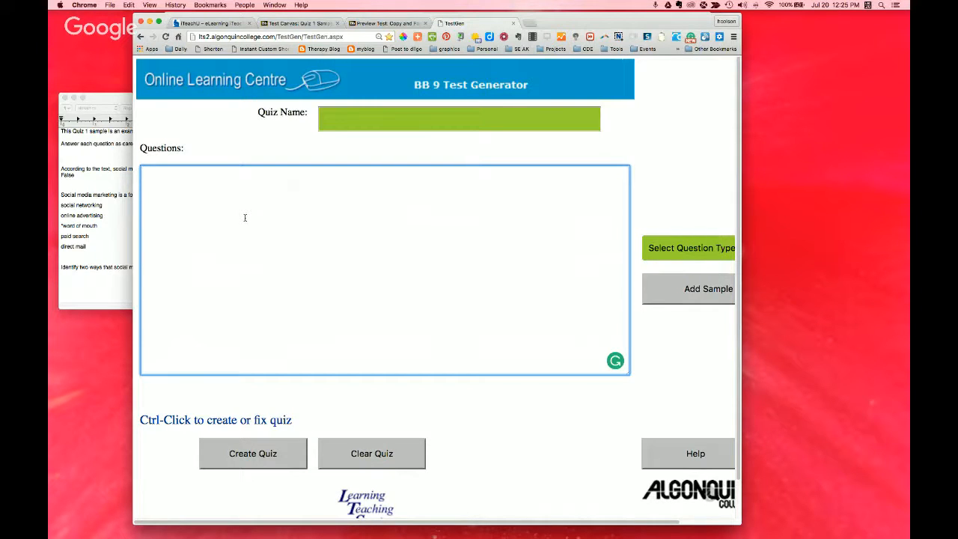
{"action": "key", "text": "super+v"}
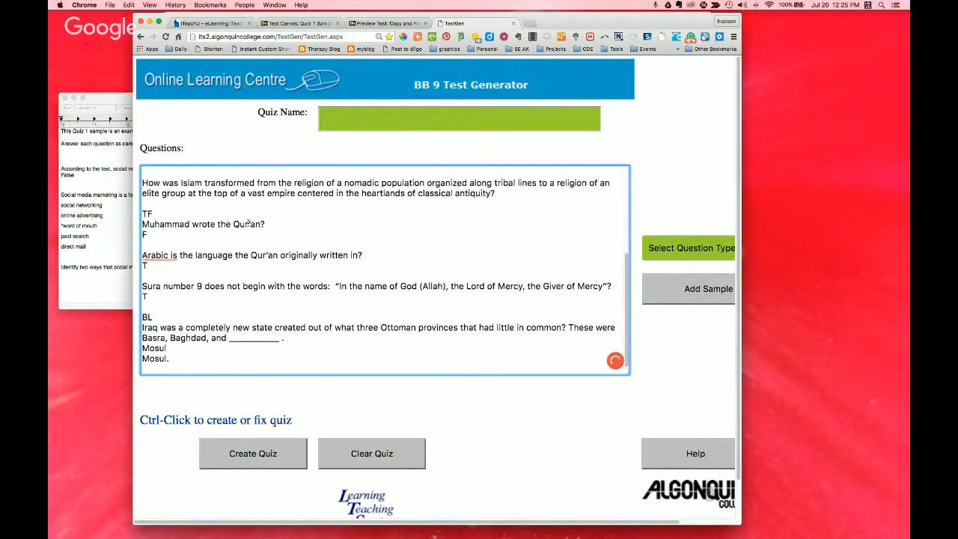
{"action": "scroll", "coordinate": [267, 273], "scroll_direction": "up", "scroll_amount": 2}
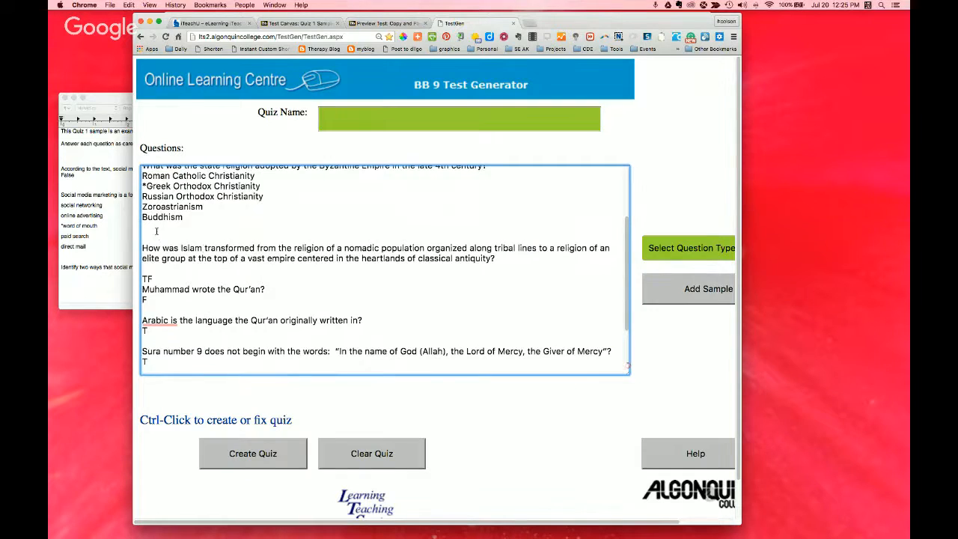
{"action": "scroll", "coordinate": [156, 273], "scroll_direction": "up", "scroll_amount": 1}
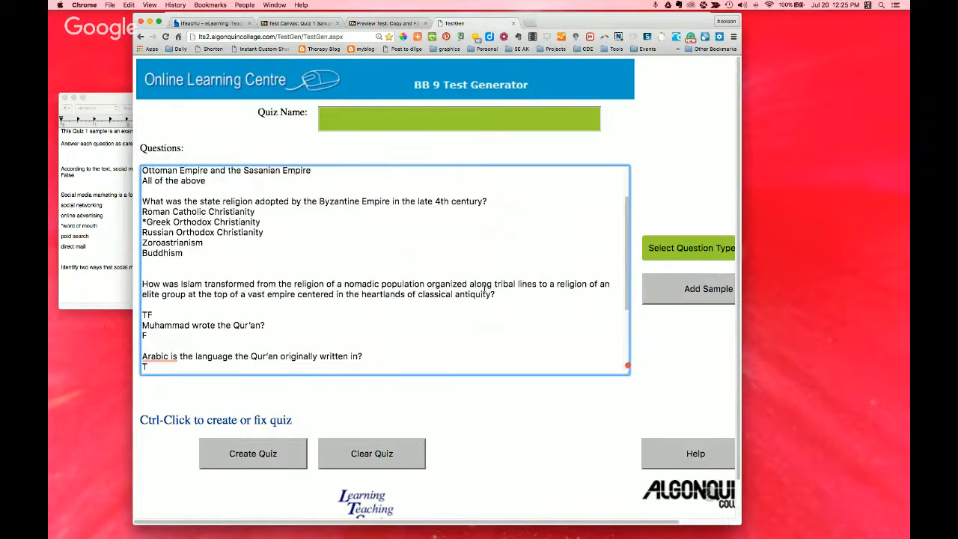
Step: Mark the question on how Islam was transformed as an essay by adding an ES line directly above it
{"action": "left_click_drag", "start_coordinate": [507, 296], "coordinate": [131, 282]}
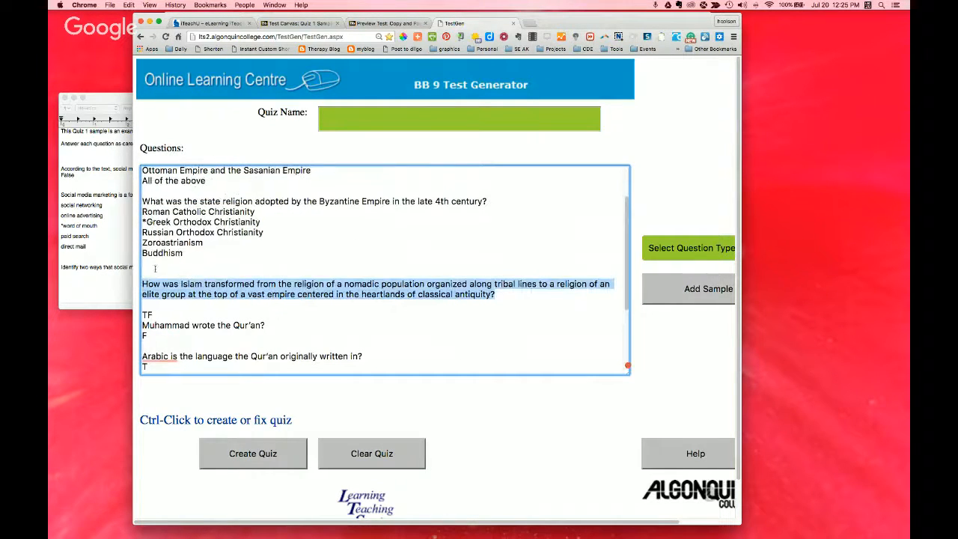
{"action": "left_click", "coordinate": [143, 273]}
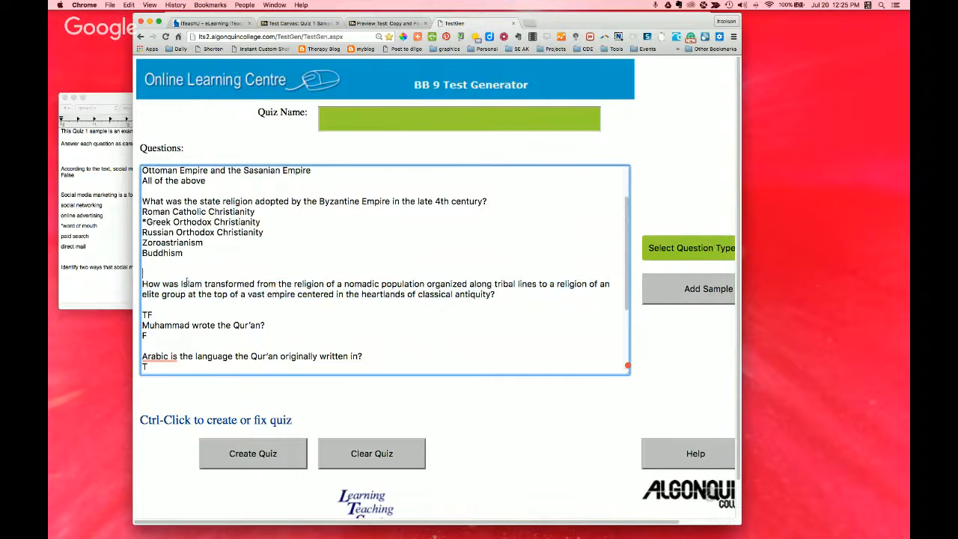
{"action": "type", "text": "ES"}
{"action": "left_click", "coordinate": [368, 389]}
Step: Name the quiz "test test"
{"action": "scroll", "coordinate": [368, 389], "scroll_direction": "down", "scroll_amount": 2}
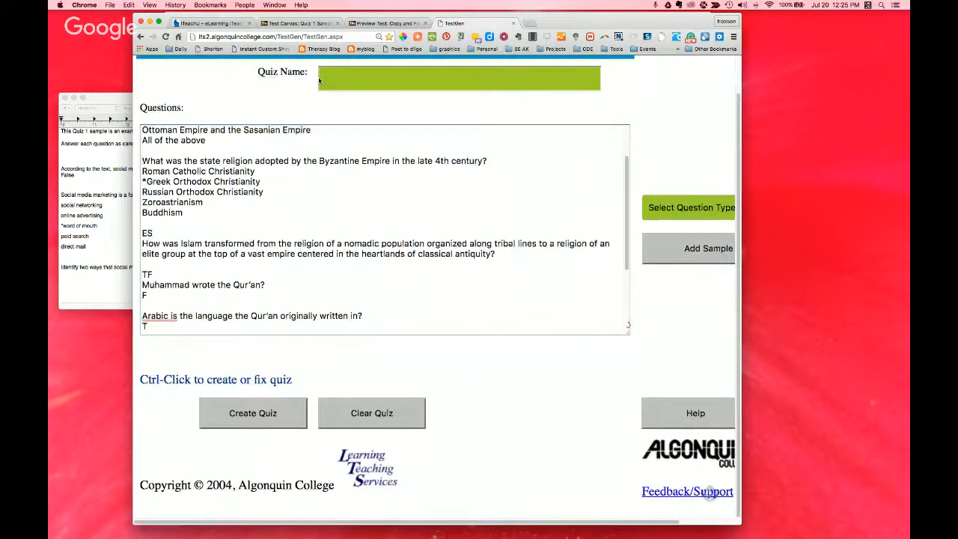
{"action": "left_click", "coordinate": [319, 80]}
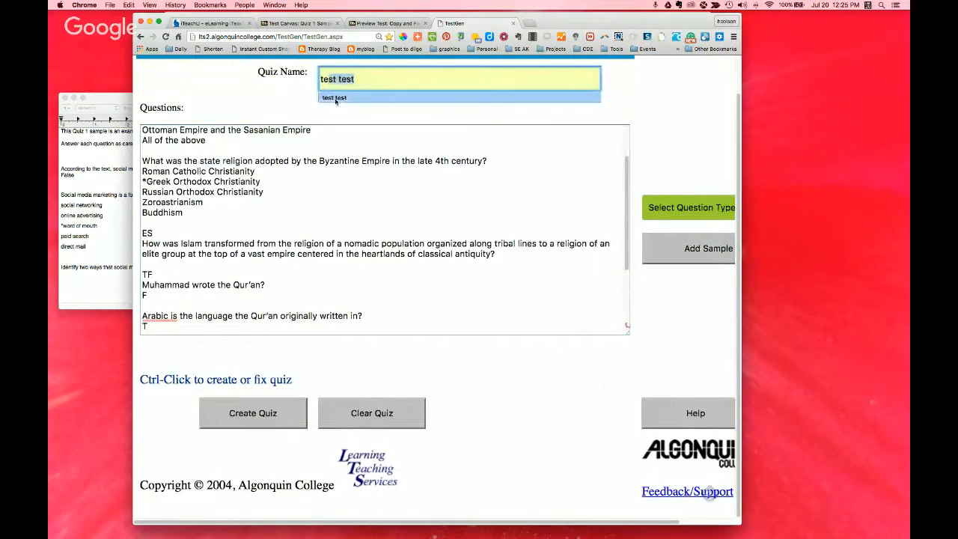
{"action": "left_click", "coordinate": [336, 98]}
Step: Create the quiz and save the generated file as "test example.txt" in the Presentation-RR Quizzes folder
{"action": "left_click", "coordinate": [253, 414]}
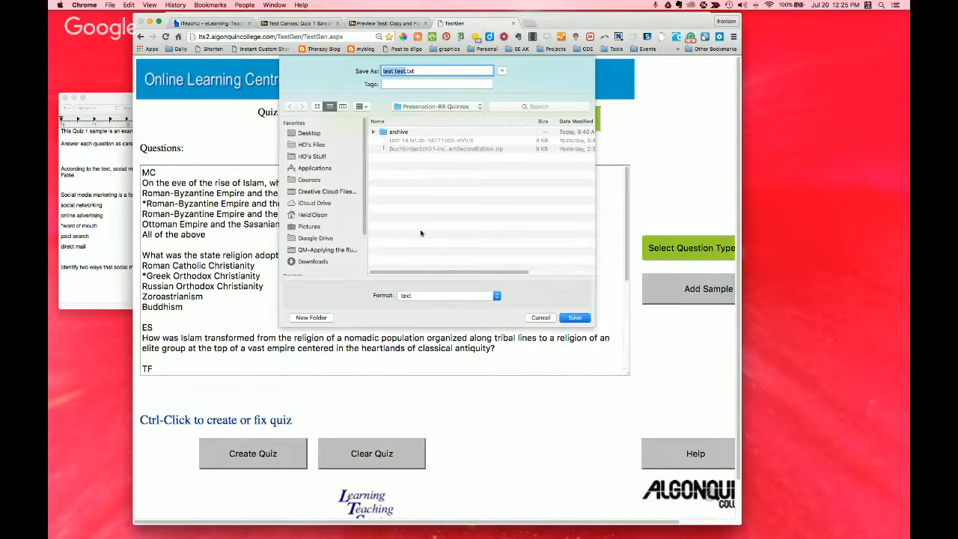
{"action": "type", "text": "test example"}
{"action": "left_click", "coordinate": [576, 320]}
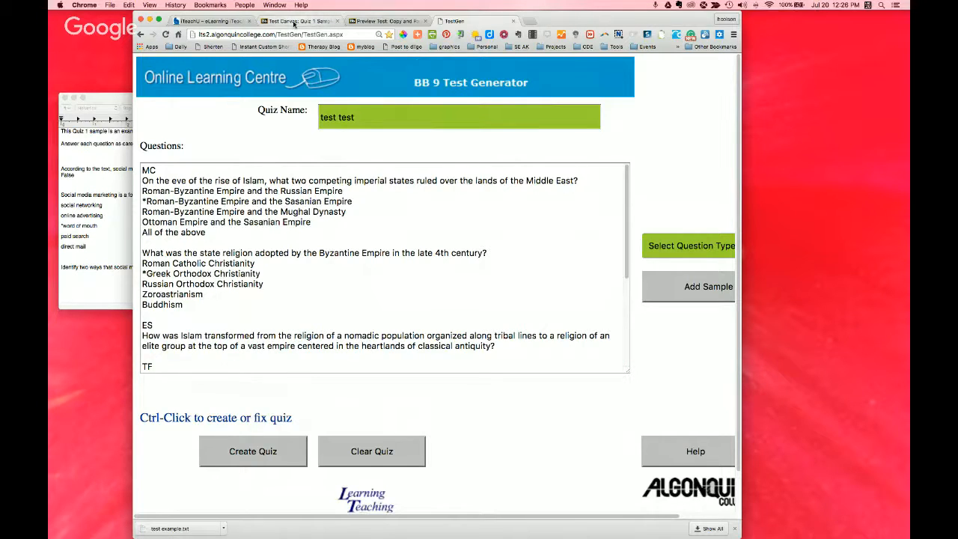
Step: Start a question upload for the Quiz 1 Sample test in Blackboard and attach test example.txt
{"action": "left_click", "coordinate": [294, 21]}
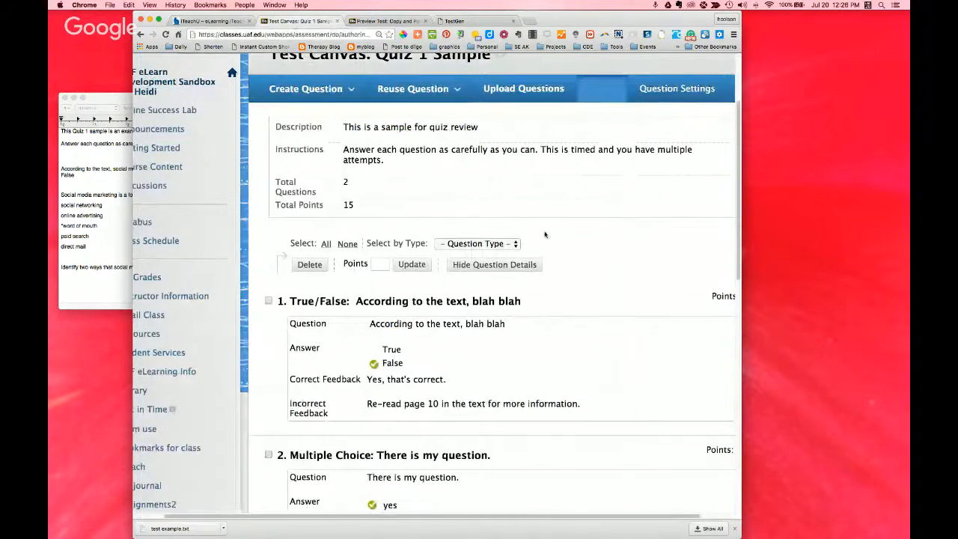
{"action": "left_click", "coordinate": [507, 91]}
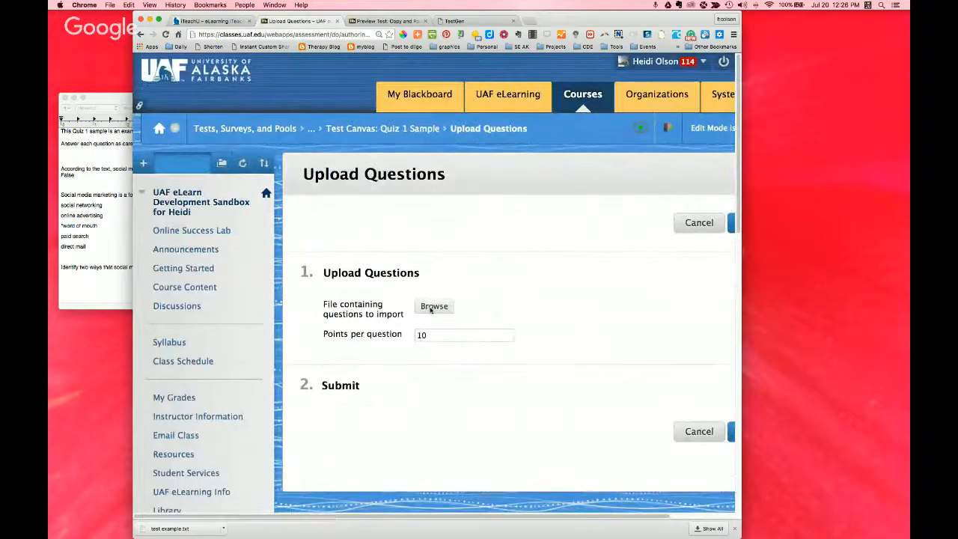
{"action": "left_click", "coordinate": [434, 306]}
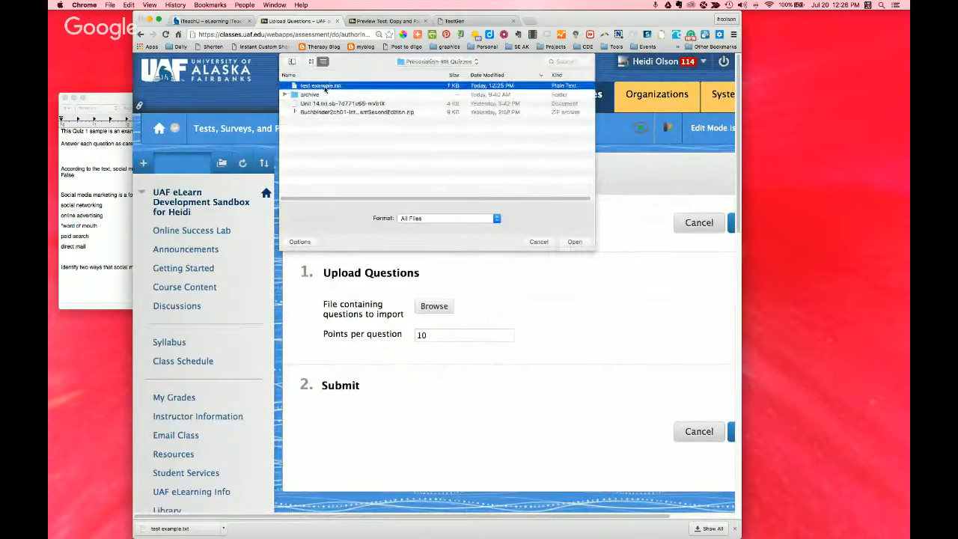
{"action": "left_click", "coordinate": [575, 242]}
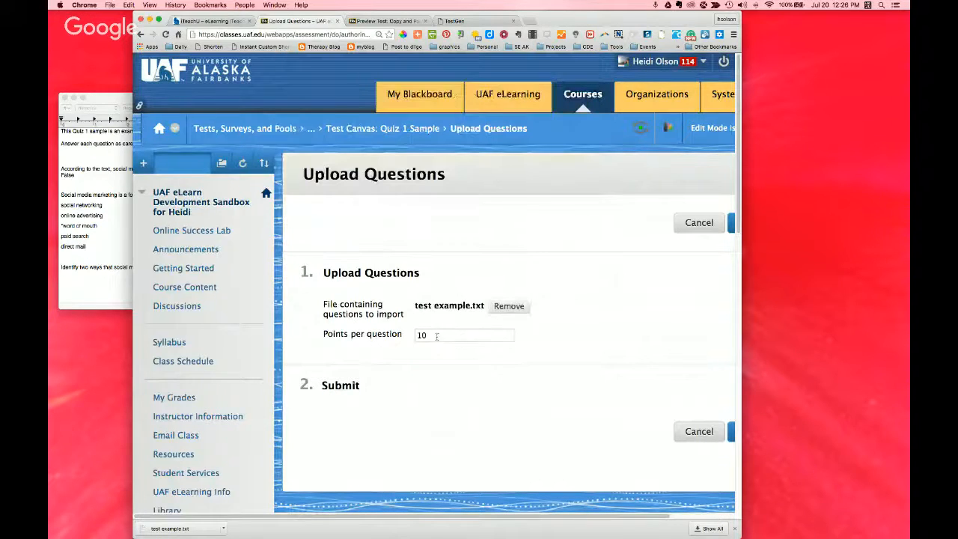
Step: Set the points per question to 5 and submit the question upload
{"action": "left_click", "coordinate": [437, 336]}
{"action": "key", "text": "BackSpace"}
{"action": "key", "text": "BackSpace"}
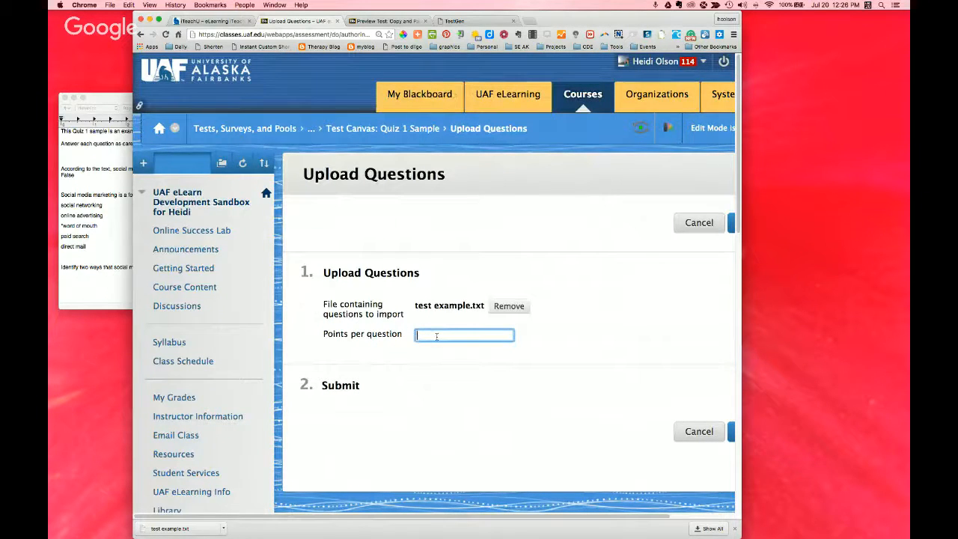
{"action": "type", "text": "5"}
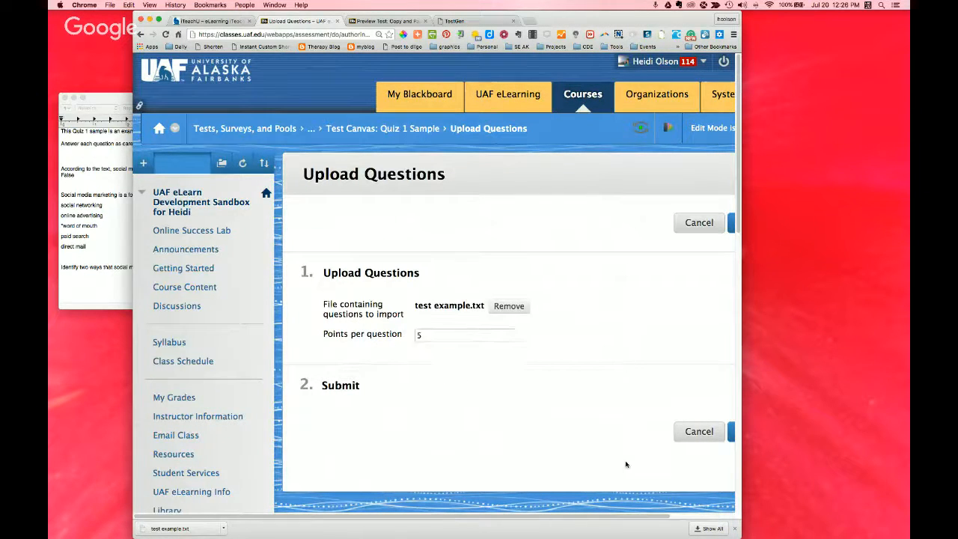
{"action": "left_click_drag", "start_coordinate": [626, 516], "coordinate": [709, 521]}
{"action": "left_click", "coordinate": [683, 431]}
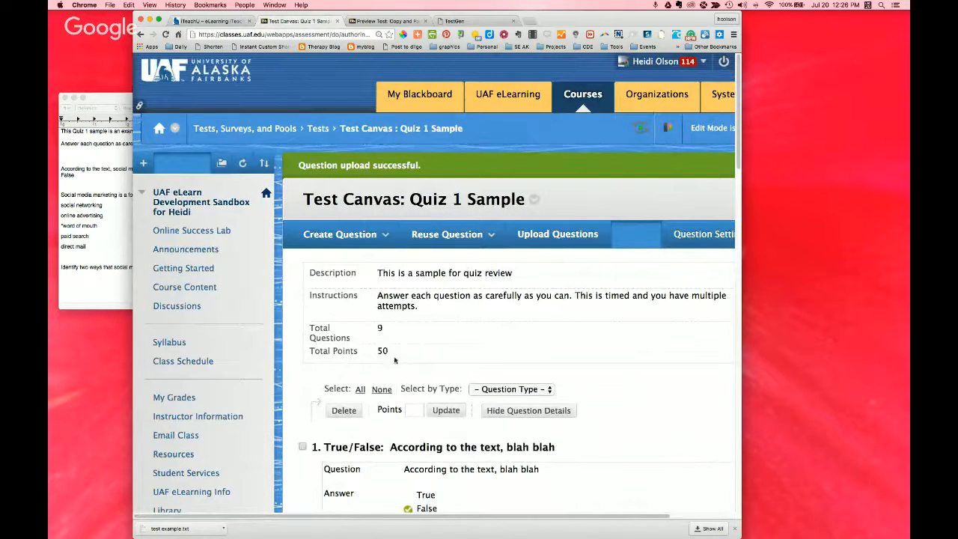
Step: Review the uploaded questions through to the fill-in-the-blank item on Iraq, and return to the Tests list
{"action": "scroll", "coordinate": [627, 444], "scroll_direction": "down", "scroll_amount": 2}
{"action": "scroll", "coordinate": [627, 443], "scroll_direction": "down", "scroll_amount": 2}
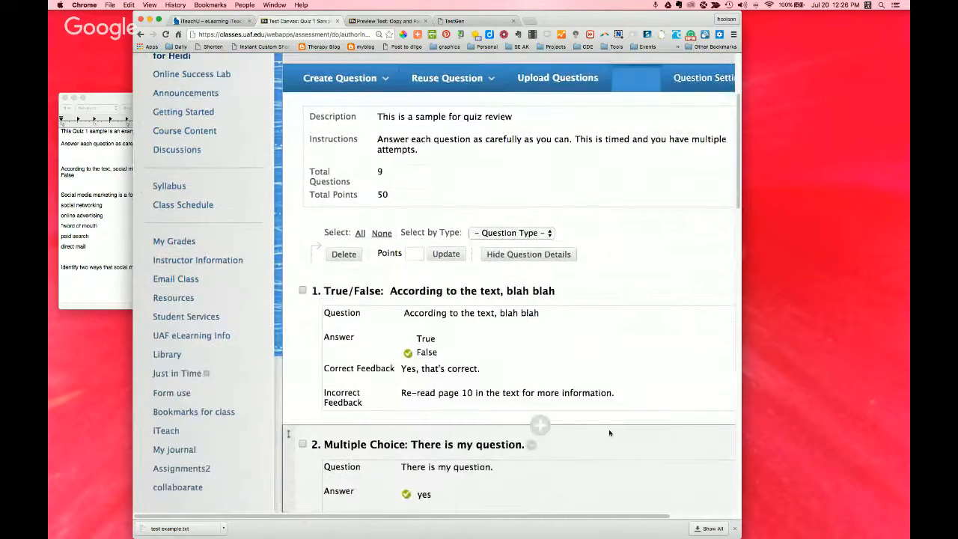
{"action": "scroll", "coordinate": [610, 433], "scroll_direction": "down", "scroll_amount": 10}
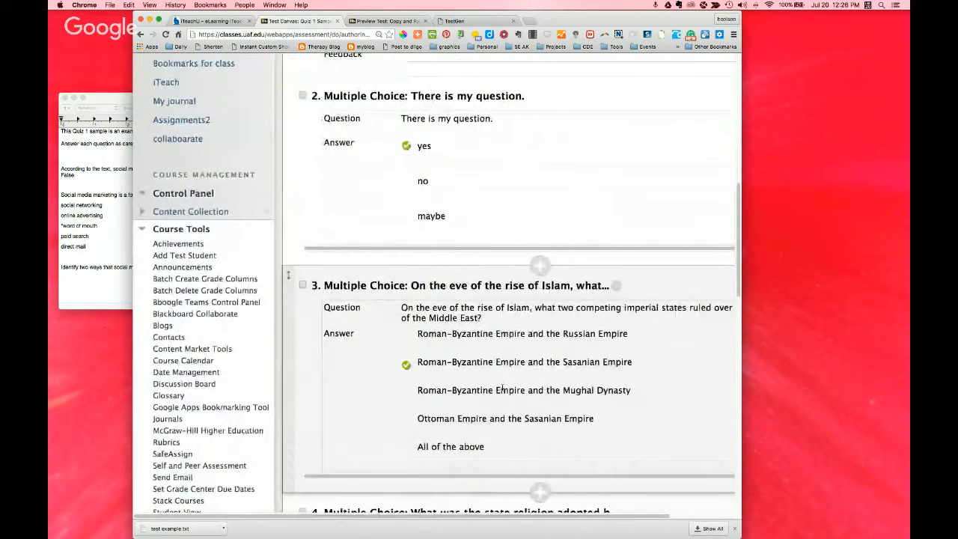
{"action": "scroll", "coordinate": [494, 385], "scroll_direction": "down", "scroll_amount": 4}
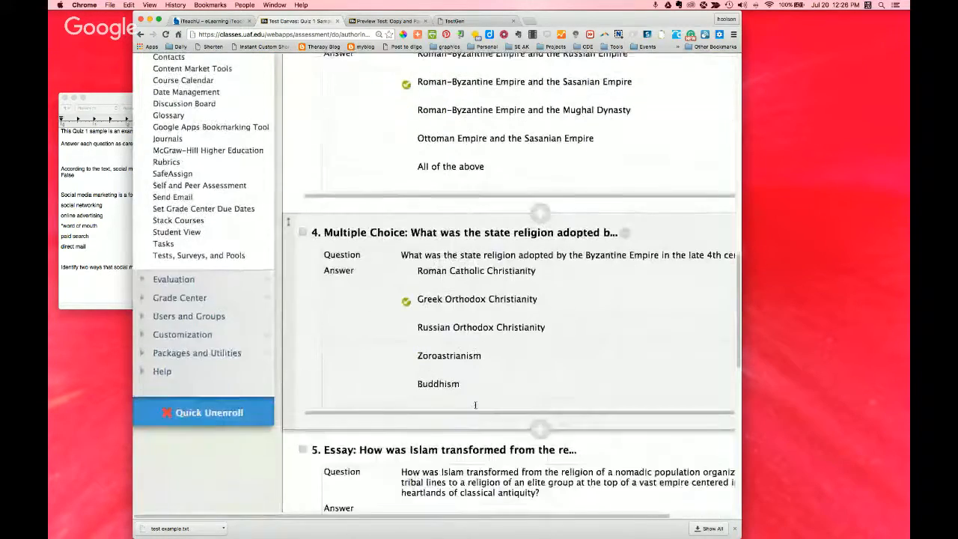
{"action": "scroll", "coordinate": [474, 405], "scroll_direction": "down", "scroll_amount": 3}
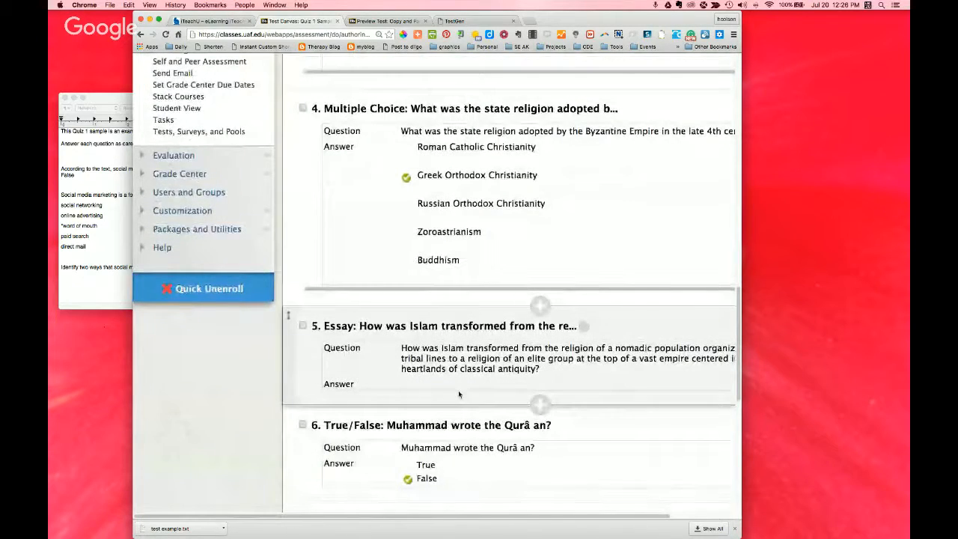
{"action": "scroll", "coordinate": [458, 393], "scroll_direction": "down", "scroll_amount": 2}
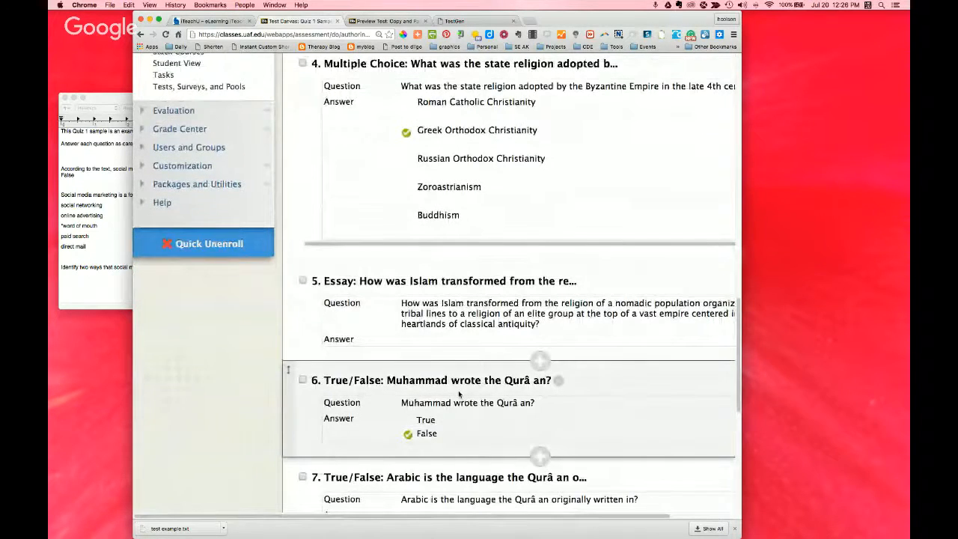
{"action": "scroll", "coordinate": [458, 390], "scroll_direction": "down", "scroll_amount": 7}
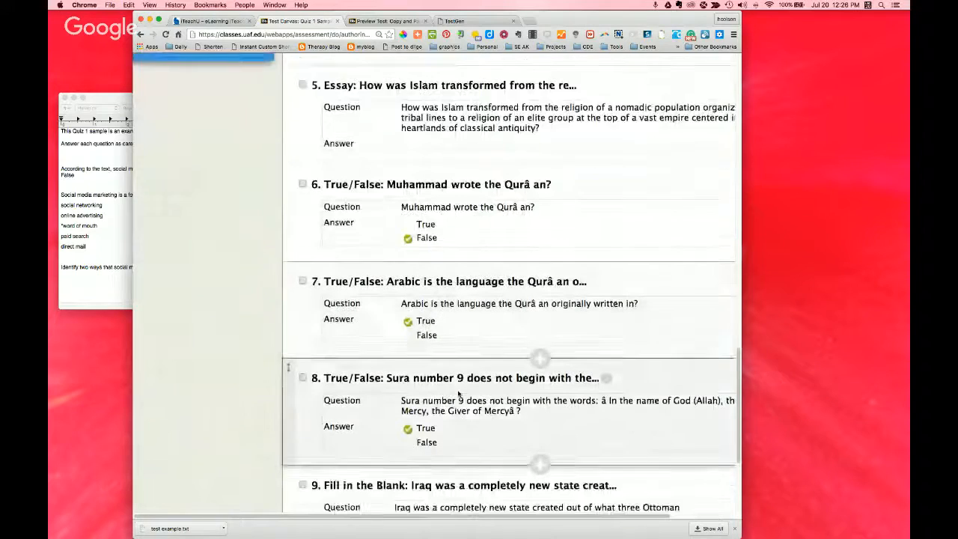
{"action": "scroll", "coordinate": [458, 394], "scroll_direction": "down", "scroll_amount": 3}
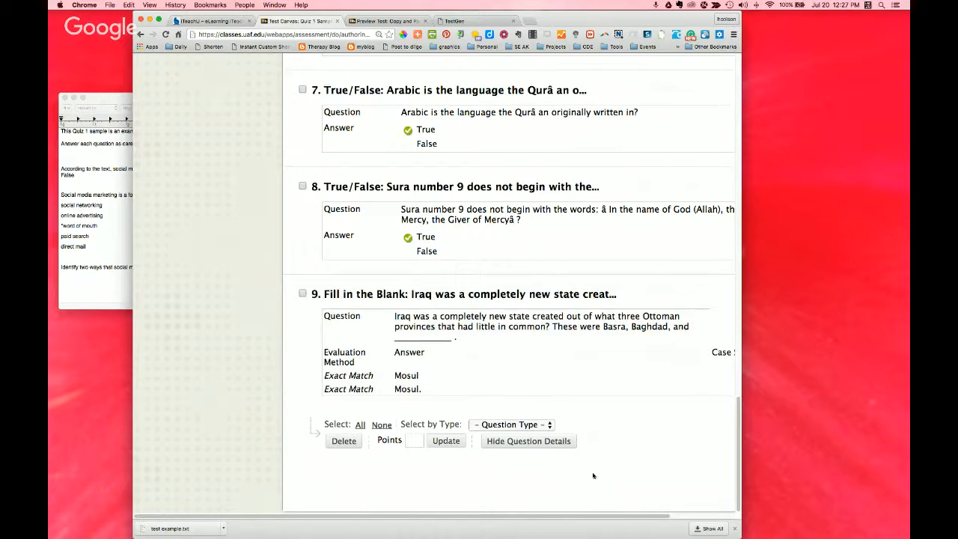
{"action": "left_click_drag", "start_coordinate": [582, 517], "coordinate": [684, 520]}
{"action": "left_click", "coordinate": [696, 501]}
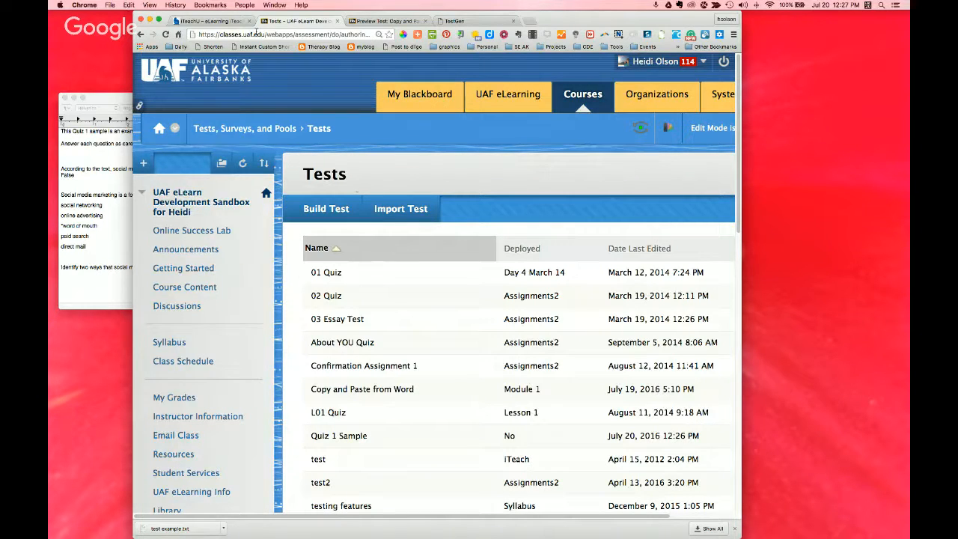
Step: Switch to the iTeachU page and read from the section on entering questions to the Pools section, highlighting its heading
{"action": "left_click", "coordinate": [203, 22]}
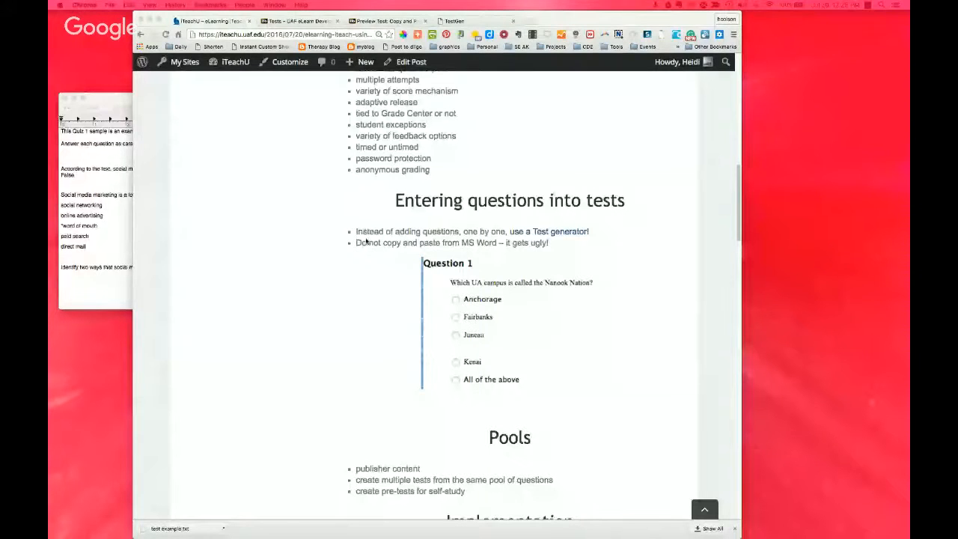
{"action": "scroll", "coordinate": [309, 331], "scroll_direction": "down", "scroll_amount": 3}
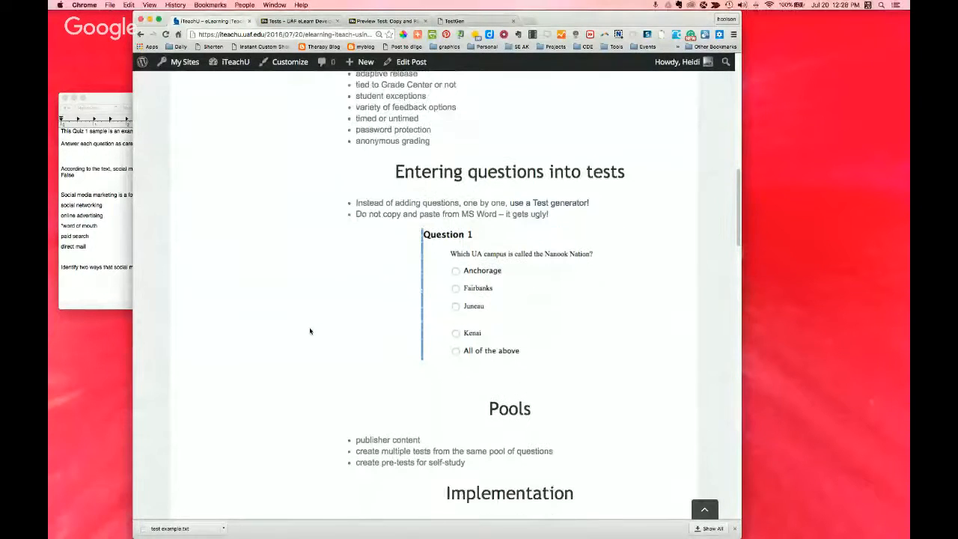
{"action": "scroll", "coordinate": [310, 331], "scroll_direction": "down", "scroll_amount": 1}
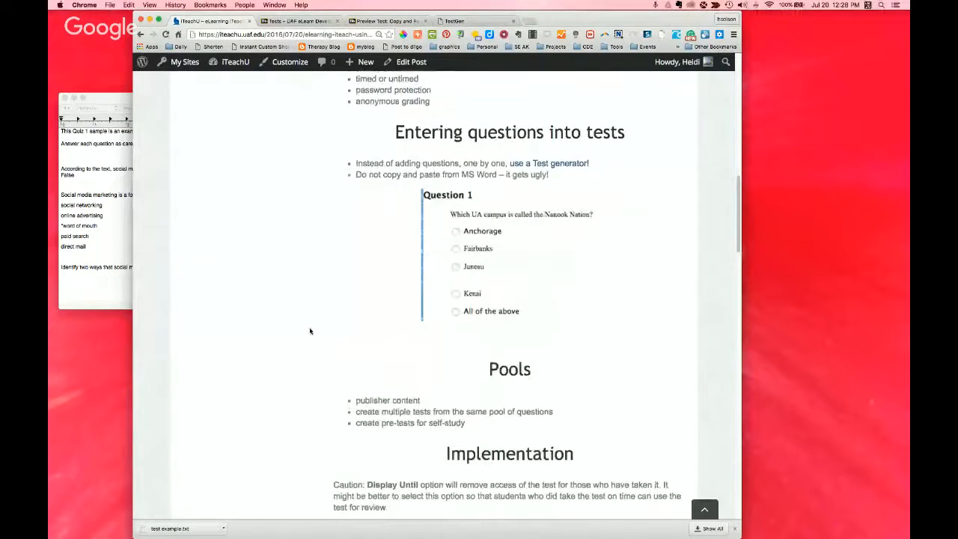
{"action": "scroll", "coordinate": [310, 331], "scroll_direction": "down", "scroll_amount": 3}
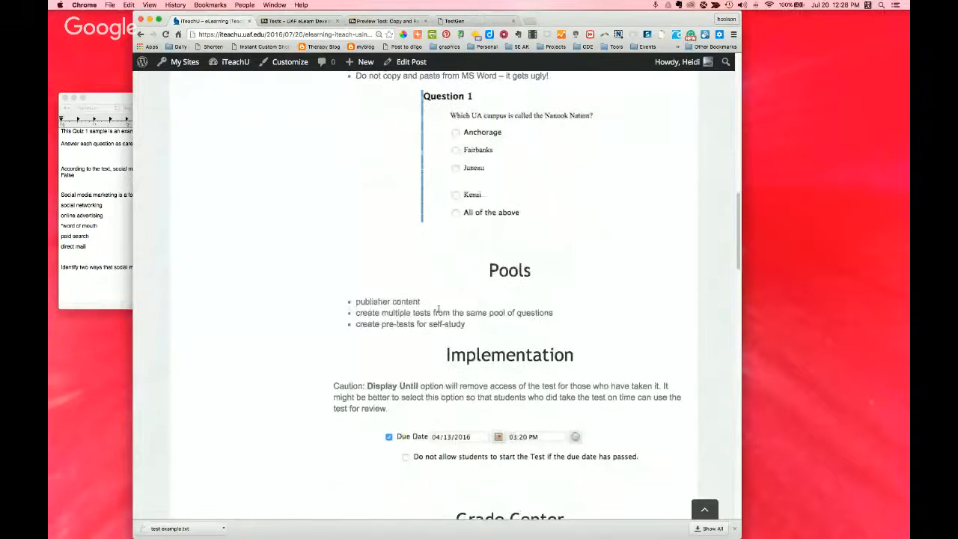
{"action": "mouse_move", "coordinate": [489, 271]}
{"action": "left_mouse_down"}
{"action": "mouse_move", "coordinate": [510, 281]}
{"action": "mouse_move", "coordinate": [531, 276]}
{"action": "left_mouse_up"}
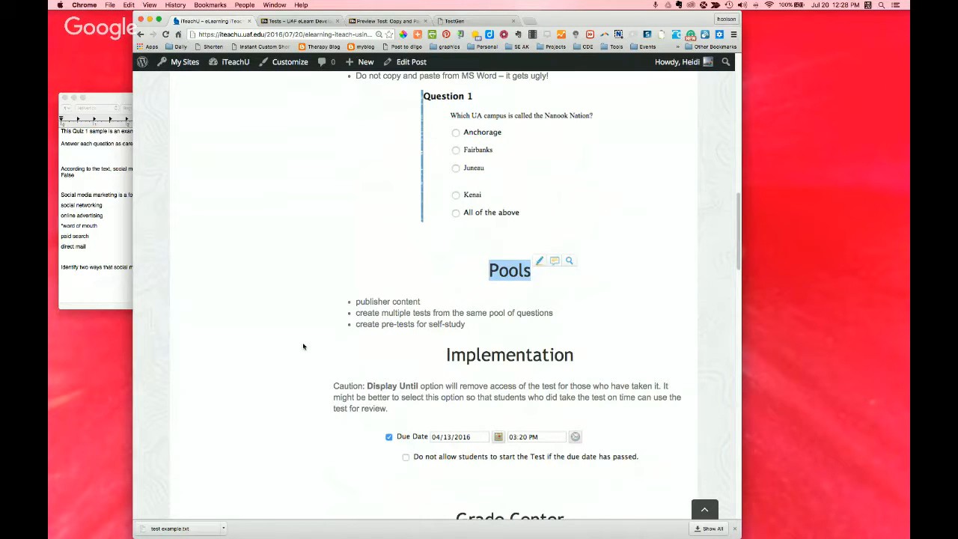
Step: Return to Blackboard and open the course's Pools page from Tests, Surveys, and Pools
{"action": "left_click", "coordinate": [295, 21]}
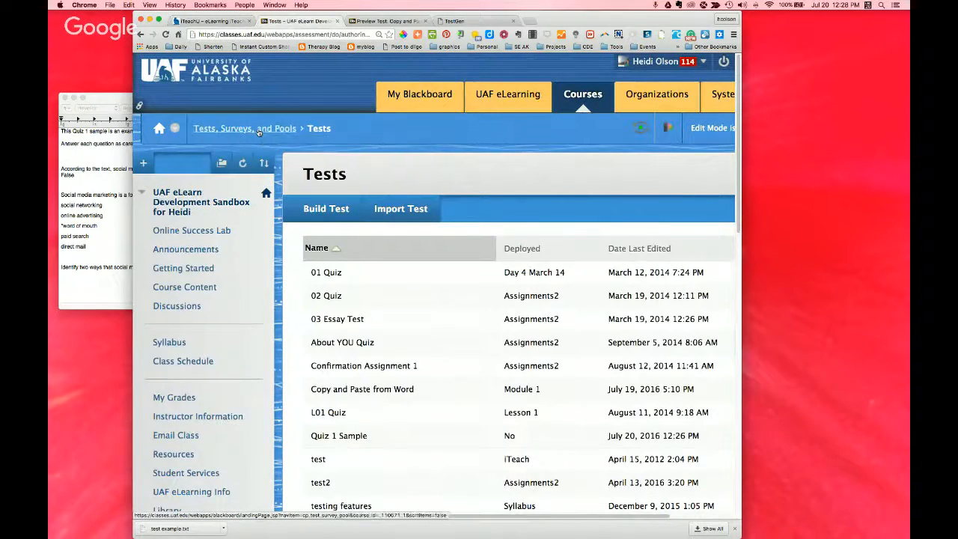
{"action": "left_click", "coordinate": [258, 130]}
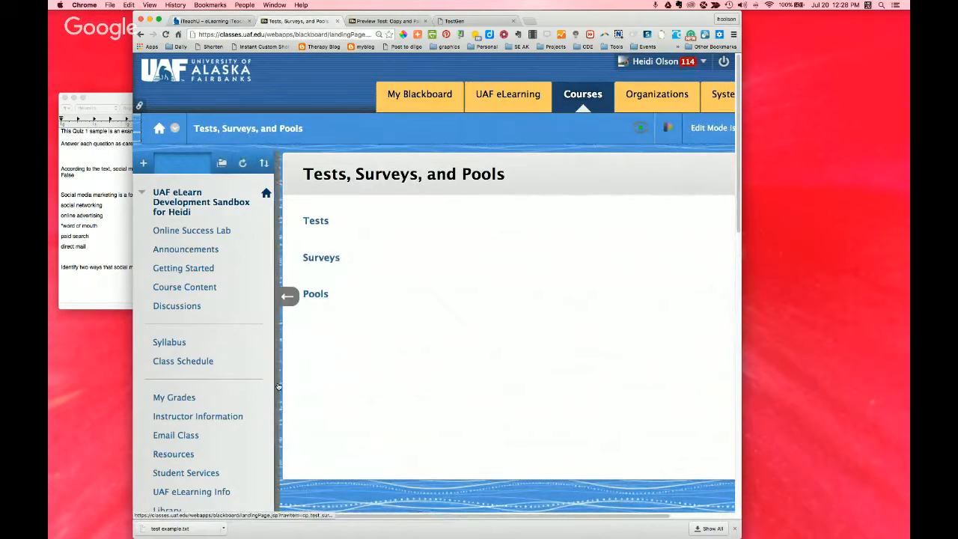
{"action": "scroll", "coordinate": [235, 390], "scroll_direction": "down", "scroll_amount": 5}
{"action": "scroll", "coordinate": [234, 390], "scroll_direction": "down", "scroll_amount": 7}
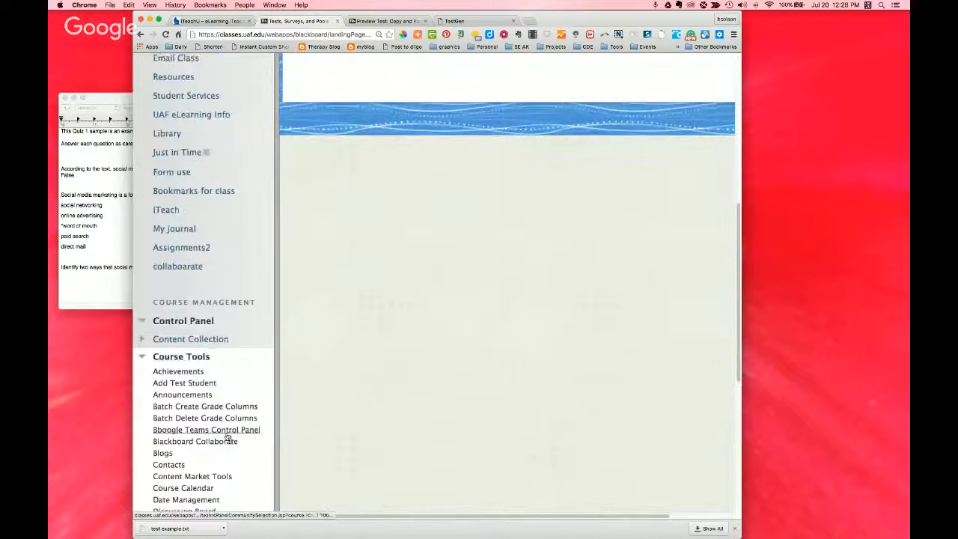
{"action": "scroll", "coordinate": [194, 419], "scroll_direction": "down", "scroll_amount": 2}
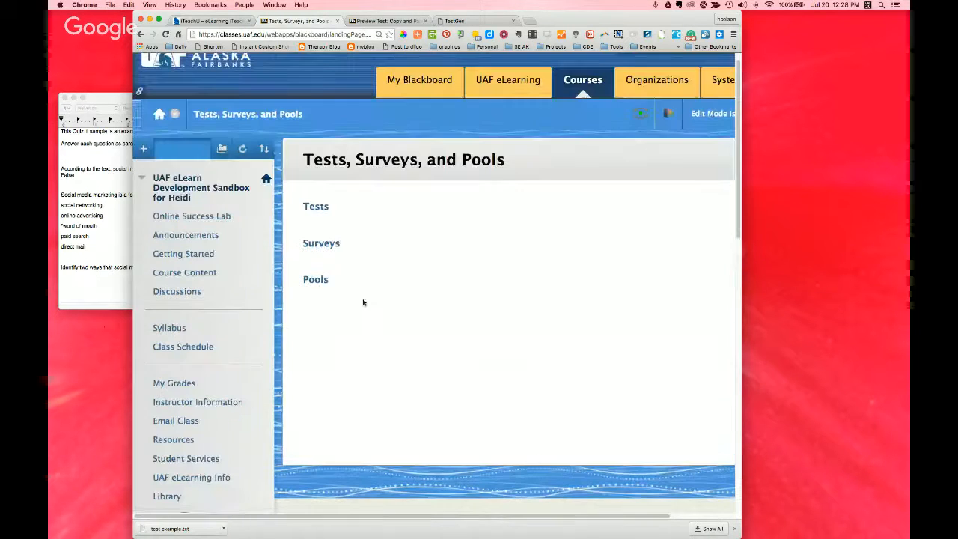
{"action": "left_click", "coordinate": [316, 281]}
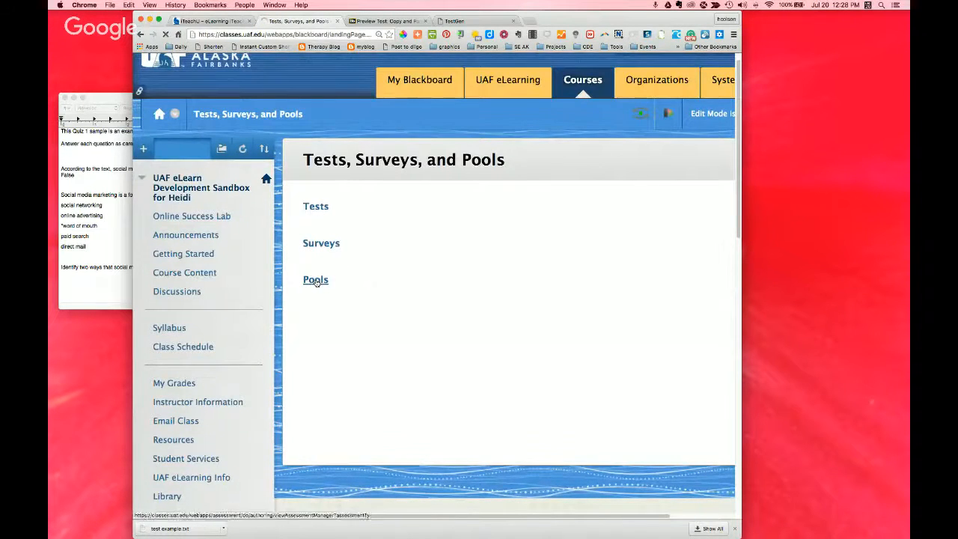
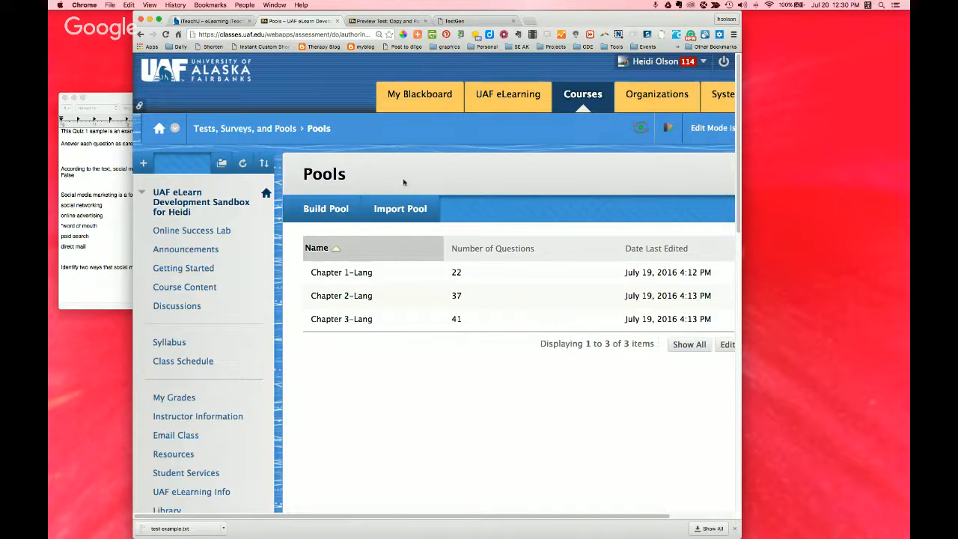
Step: Import the pool file Buchbinder2ch01-IntroductiontoHealthCareManagementSecondEdition.zip from the computer and return to the Pools list
{"action": "left_click", "coordinate": [380, 213]}
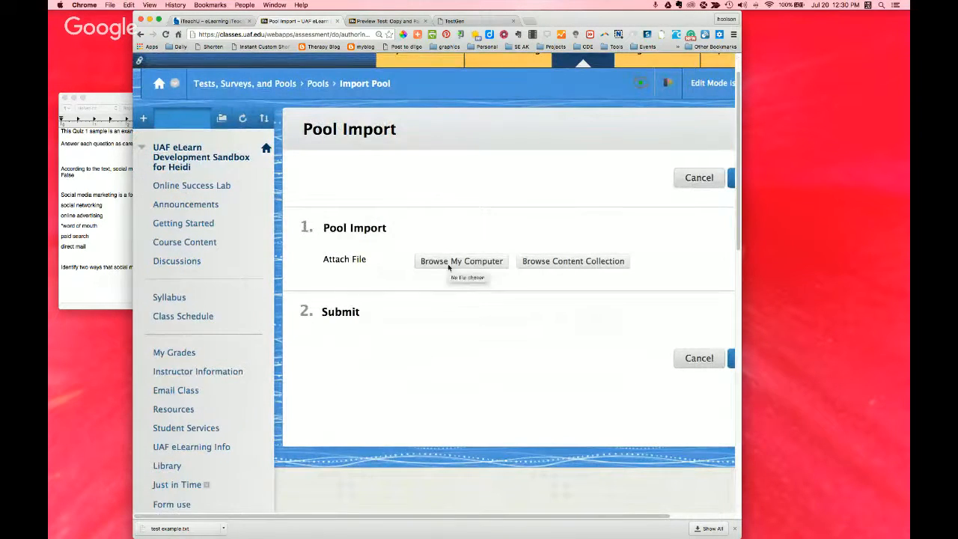
{"action": "left_click", "coordinate": [449, 263]}
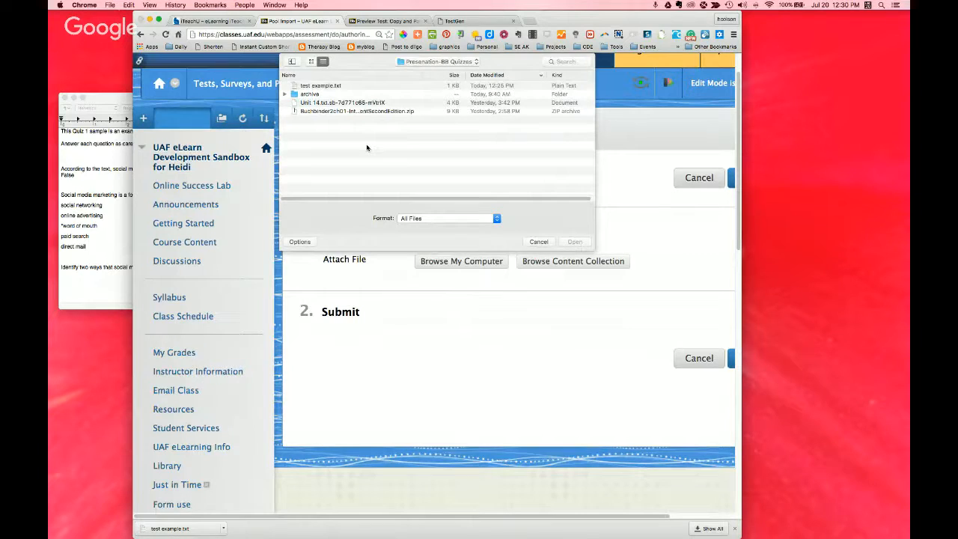
{"action": "left_click", "coordinate": [342, 110]}
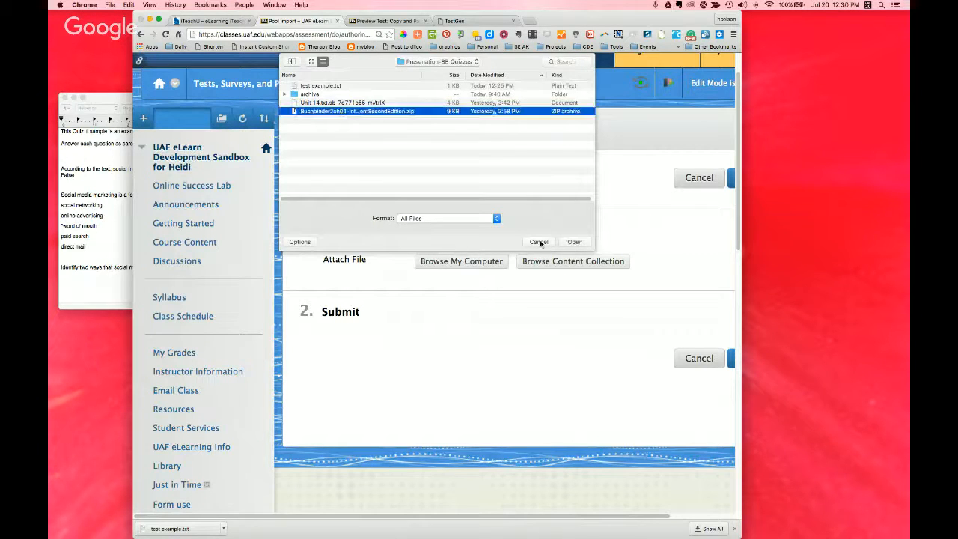
{"action": "left_click", "coordinate": [575, 241]}
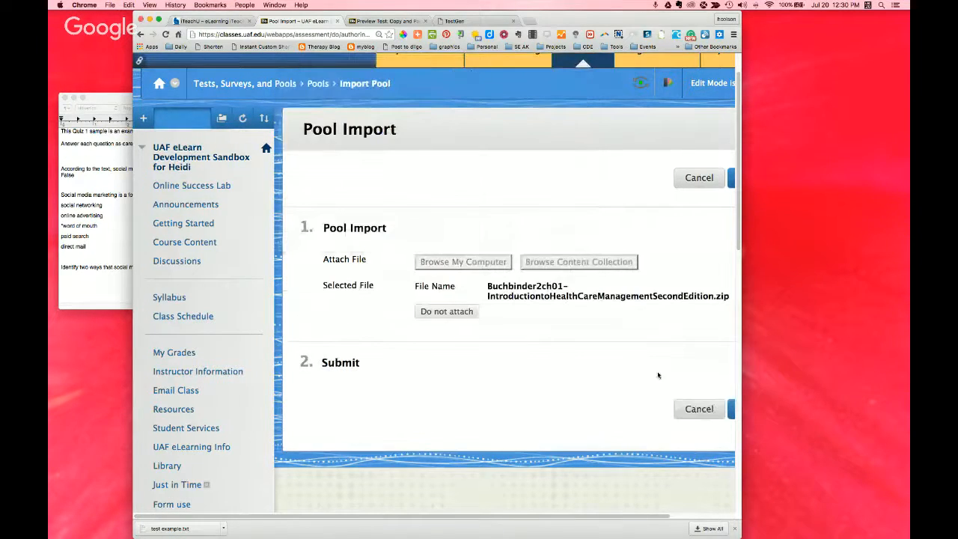
{"action": "scroll", "coordinate": [642, 518], "scroll_direction": "right", "scroll_amount": 3}
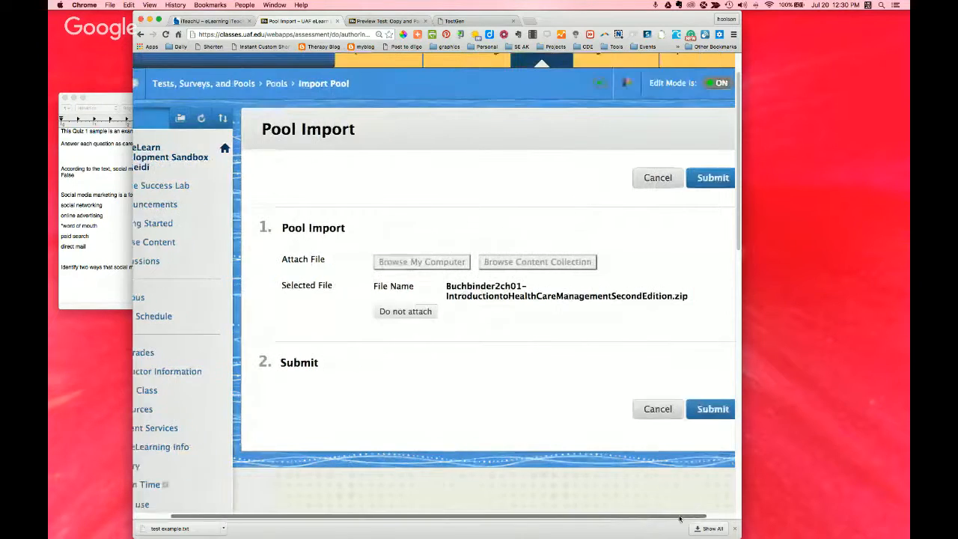
{"action": "left_click", "coordinate": [698, 408]}
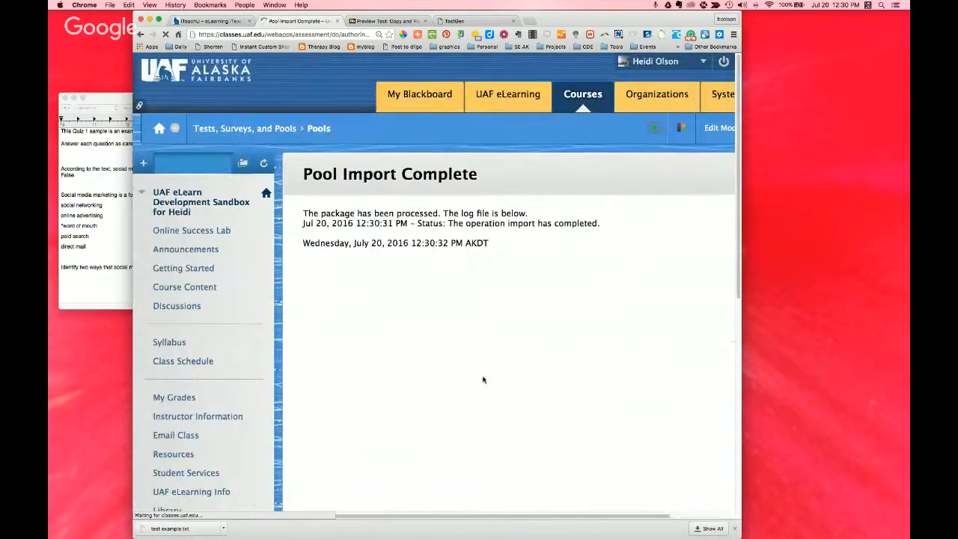
{"action": "scroll", "coordinate": [515, 451], "scroll_direction": "down", "scroll_amount": 2}
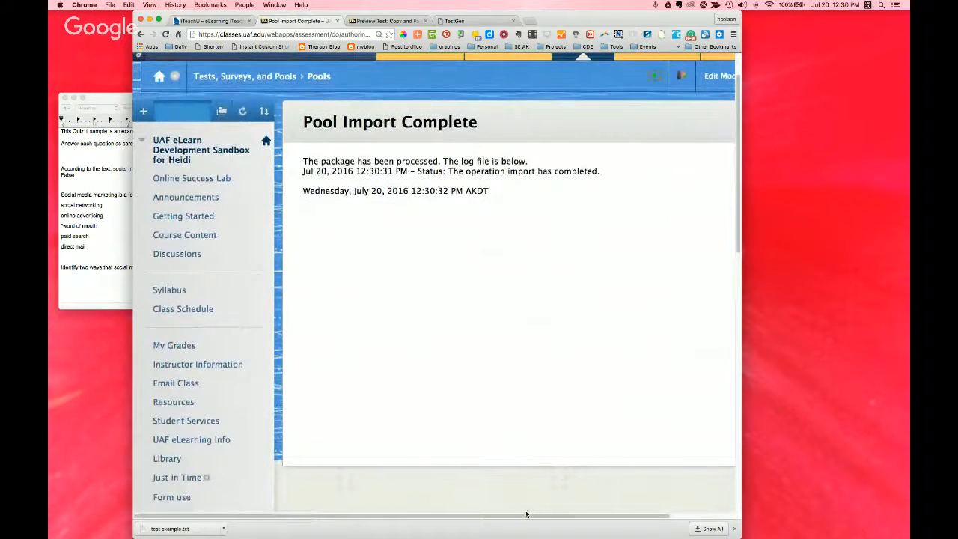
{"action": "left_click_drag", "start_coordinate": [520, 517], "coordinate": [652, 521]}
{"action": "left_click", "coordinate": [704, 455]}
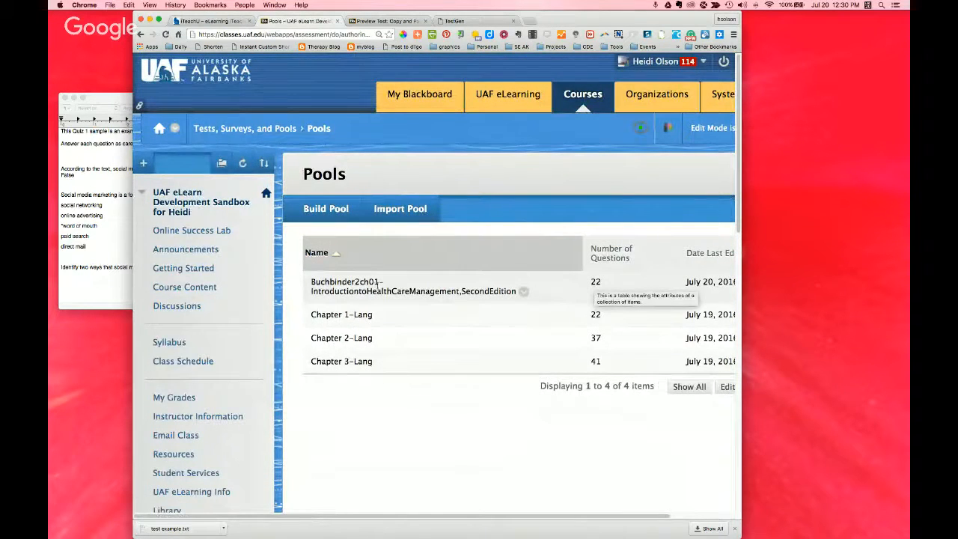
Step: Open the imported Buchbinder2ch01 pool for editing and hide the course menu
{"action": "left_click", "coordinate": [523, 292]}
{"action": "left_click", "coordinate": [543, 322]}
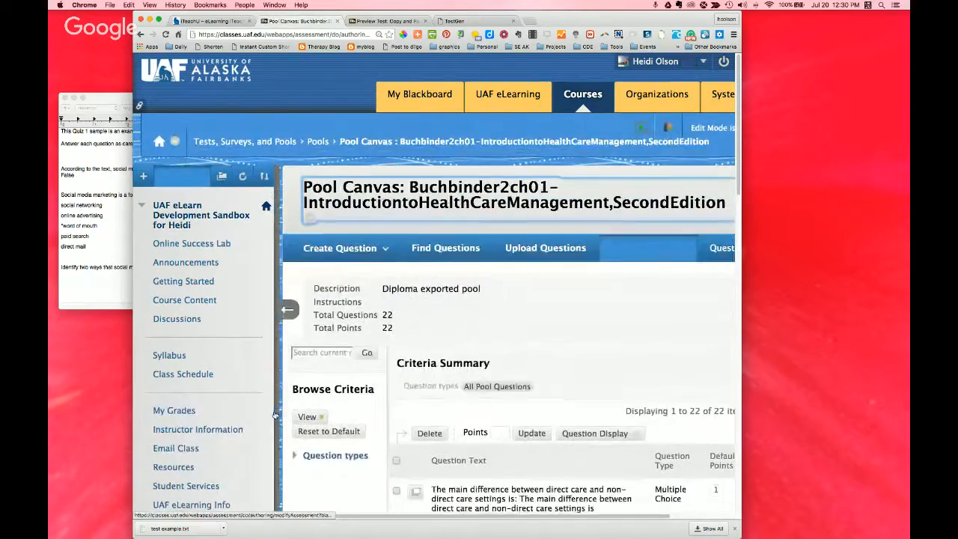
{"action": "left_click", "coordinate": [288, 310]}
Step: Look through all the questions in the Buchbinder2ch01 pool and return to the Pools list
{"action": "scroll", "coordinate": [524, 342], "scroll_direction": "down", "scroll_amount": 2}
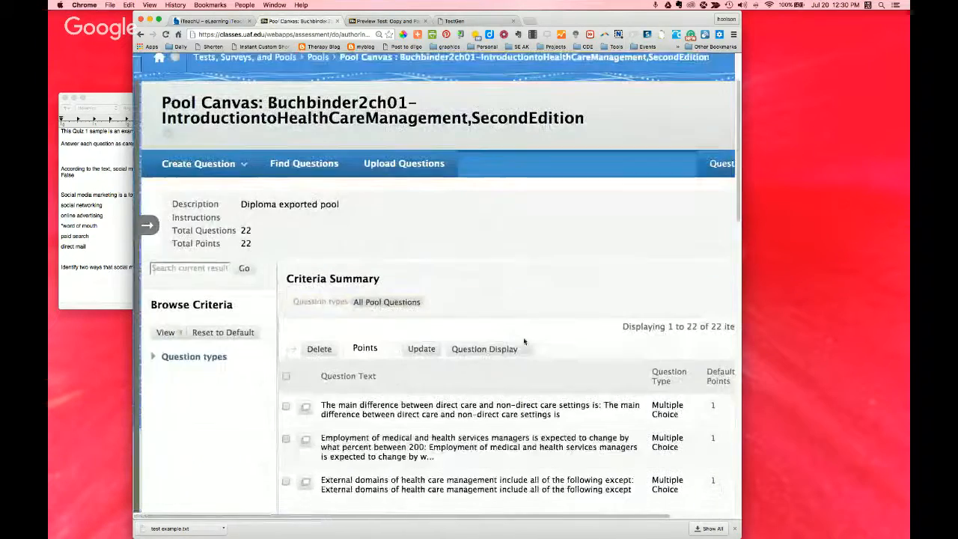
{"action": "scroll", "coordinate": [524, 342], "scroll_direction": "down", "scroll_amount": 3}
{"action": "scroll", "coordinate": [470, 315], "scroll_direction": "down", "scroll_amount": 1}
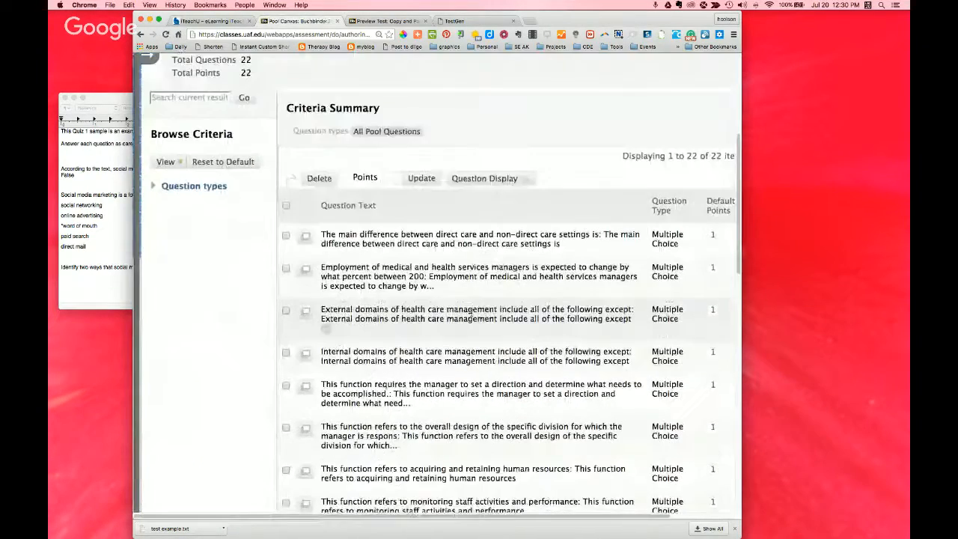
{"action": "scroll", "coordinate": [470, 317], "scroll_direction": "down", "scroll_amount": 15}
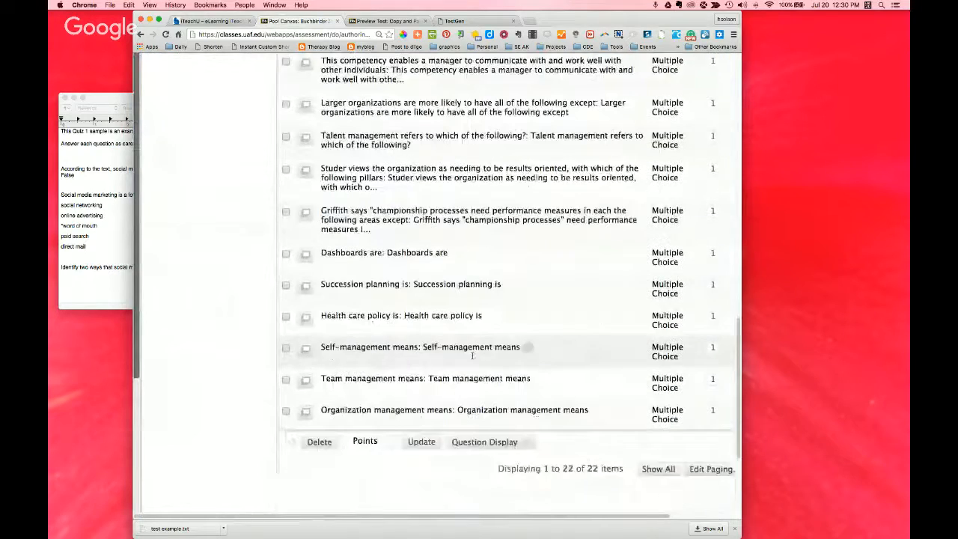
{"action": "scroll", "coordinate": [472, 356], "scroll_direction": "down", "scroll_amount": 3}
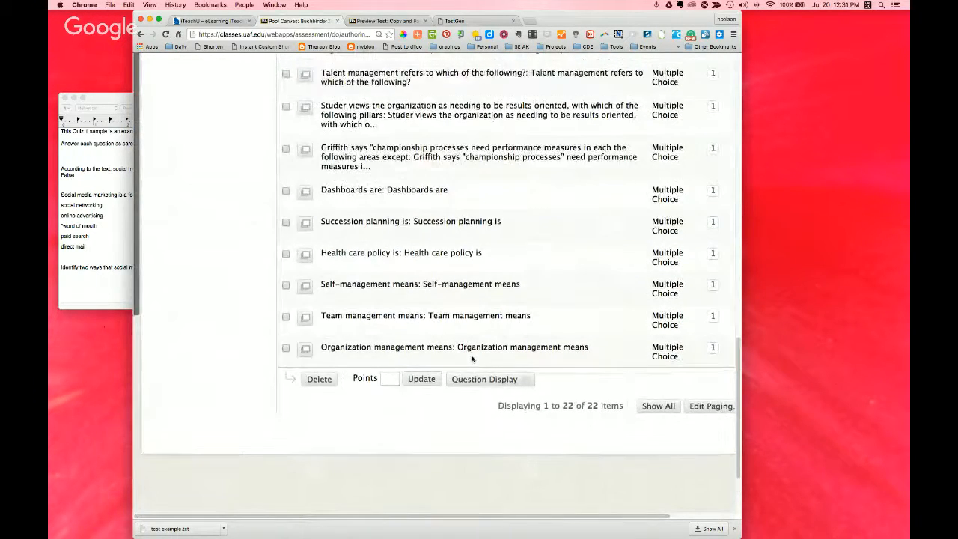
{"action": "scroll", "coordinate": [437, 350], "scroll_direction": "up", "scroll_amount": 5}
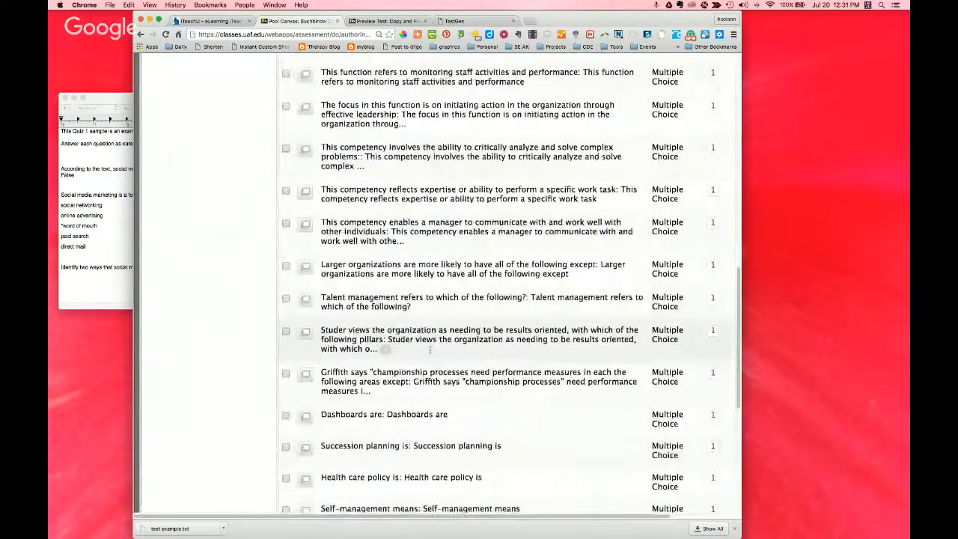
{"action": "scroll", "coordinate": [430, 350], "scroll_direction": "up", "scroll_amount": 7}
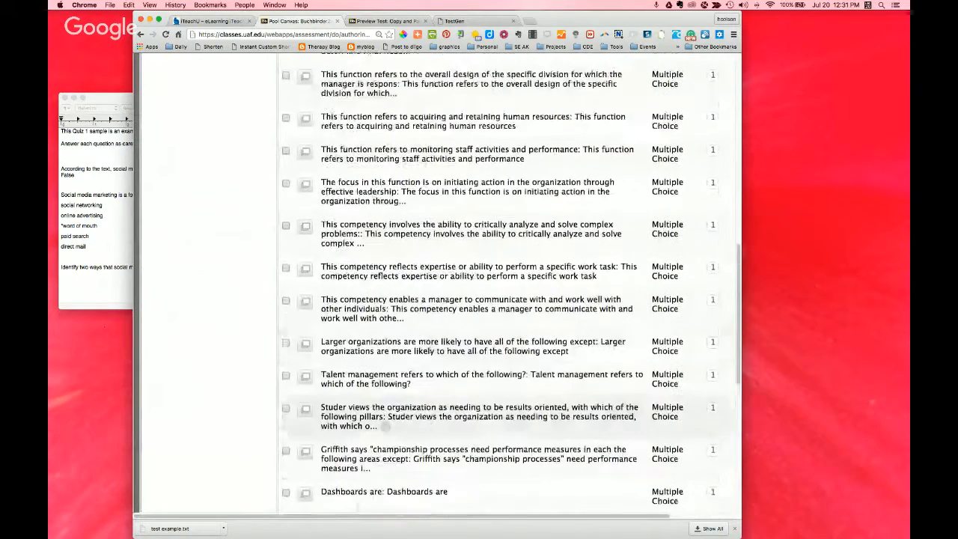
{"action": "scroll", "coordinate": [524, 350], "scroll_direction": "up", "scroll_amount": 3}
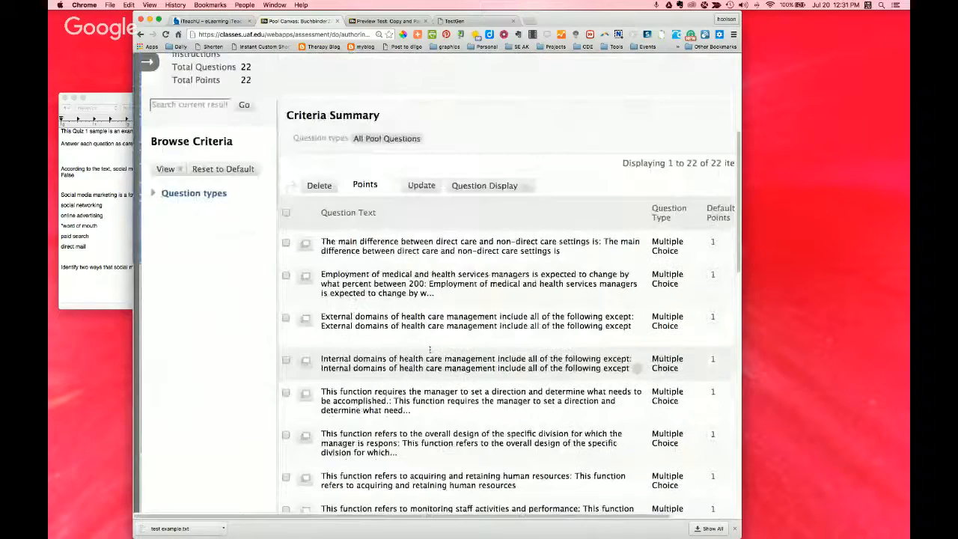
{"action": "scroll", "coordinate": [516, 299], "scroll_direction": "down", "scroll_amount": 12}
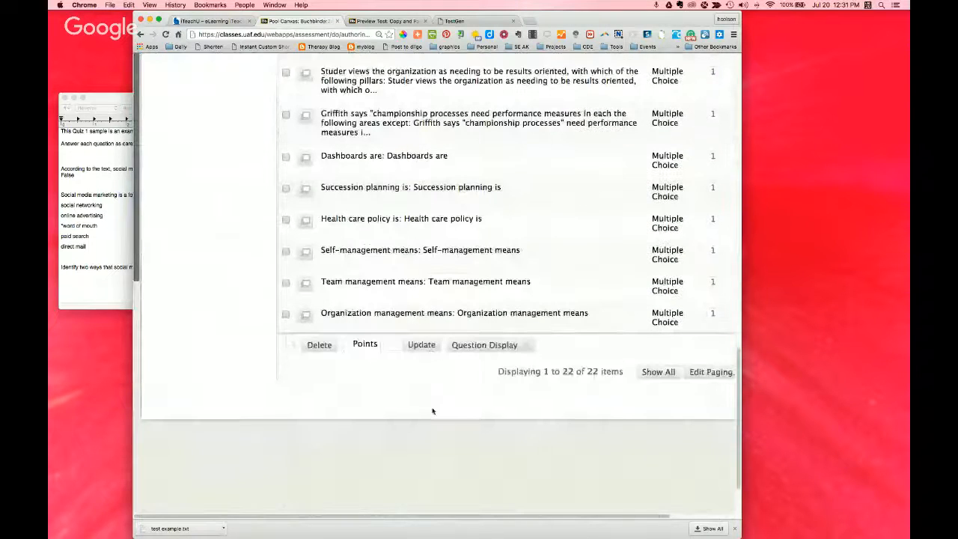
{"action": "left_click_drag", "start_coordinate": [482, 516], "coordinate": [558, 516]}
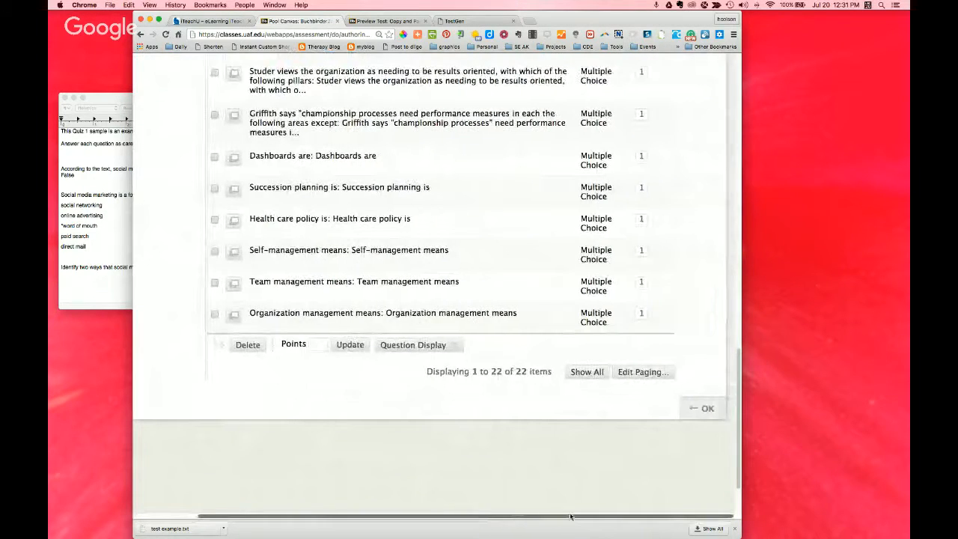
{"action": "left_click", "coordinate": [702, 413]}
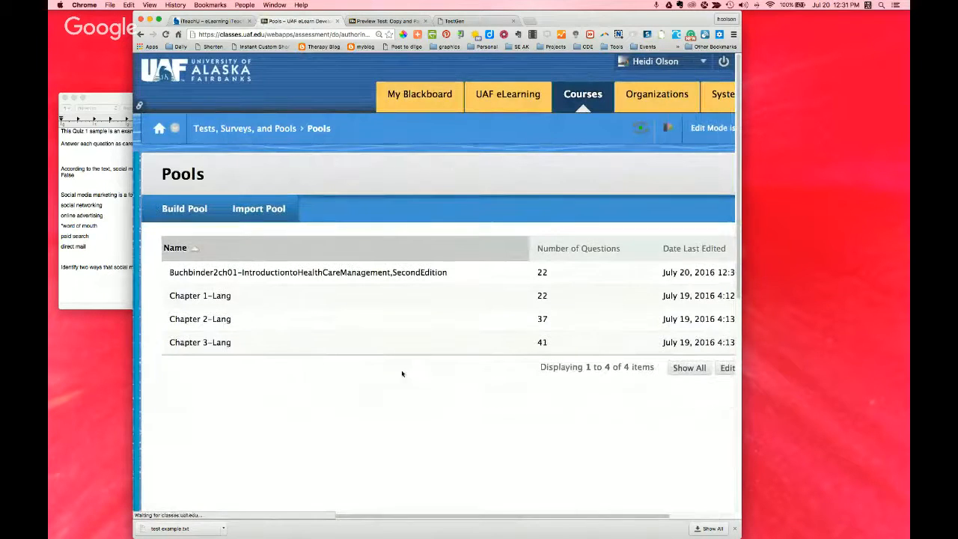
Step: Open the Chapter 3-Lang pool for editing and look through its questions on both pages
{"action": "left_click", "coordinate": [238, 344]}
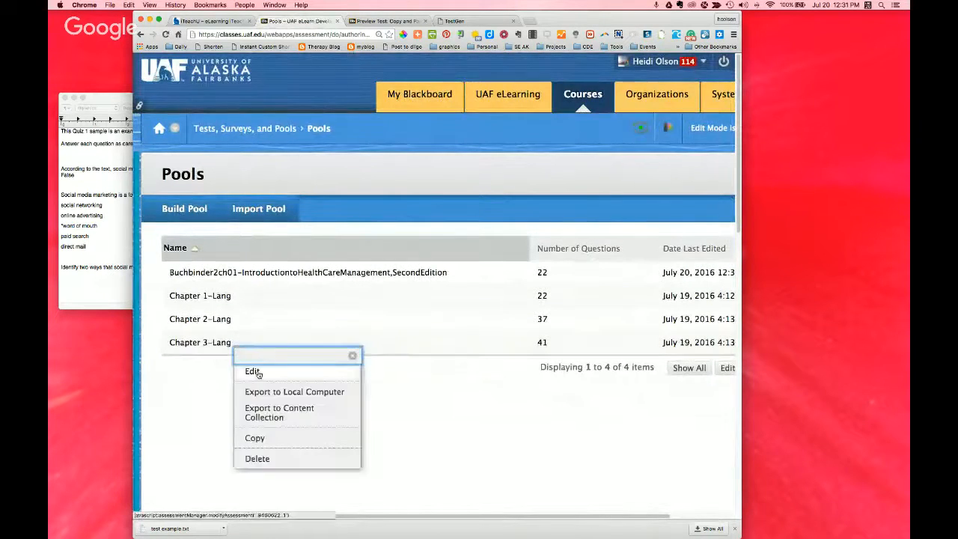
{"action": "left_click", "coordinate": [253, 372]}
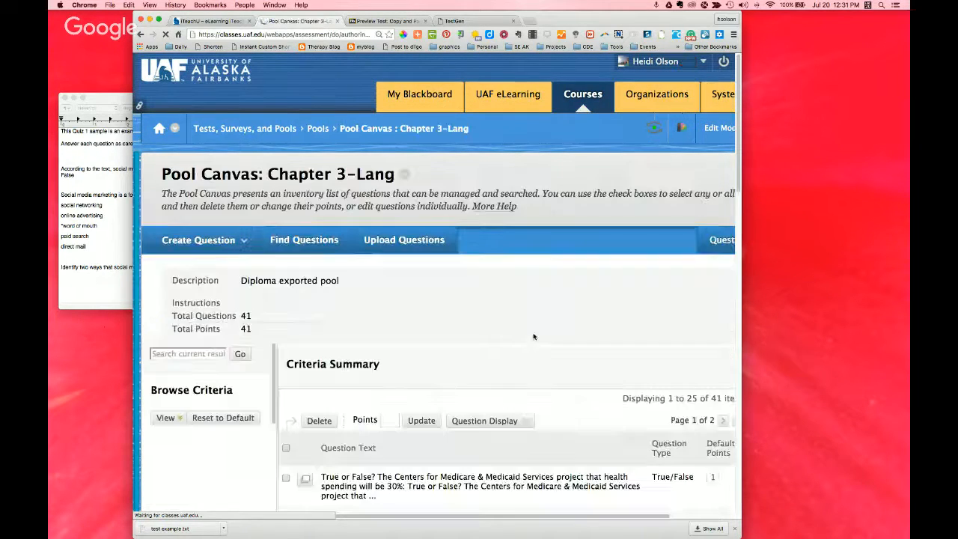
{"action": "scroll", "coordinate": [518, 314], "scroll_direction": "down", "scroll_amount": 10}
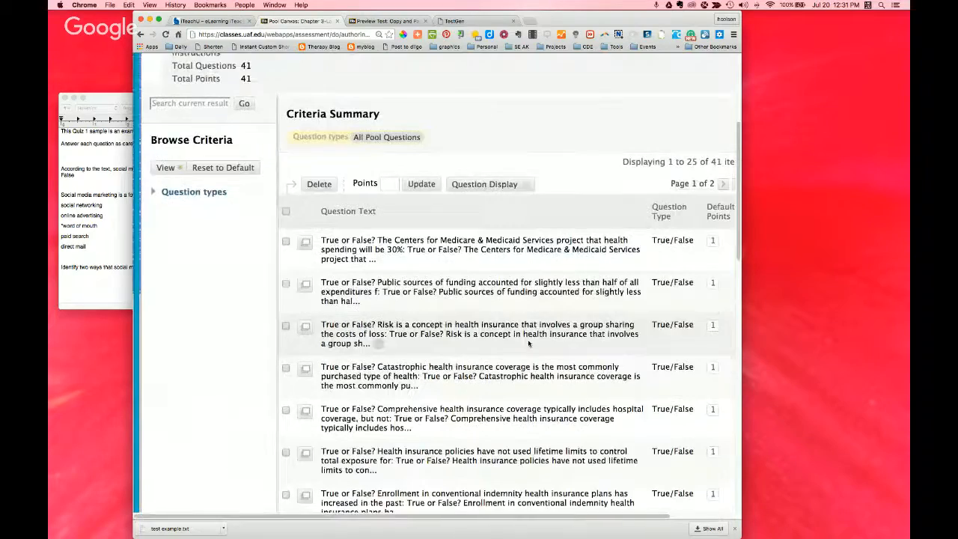
{"action": "scroll", "coordinate": [529, 343], "scroll_direction": "down", "scroll_amount": 3}
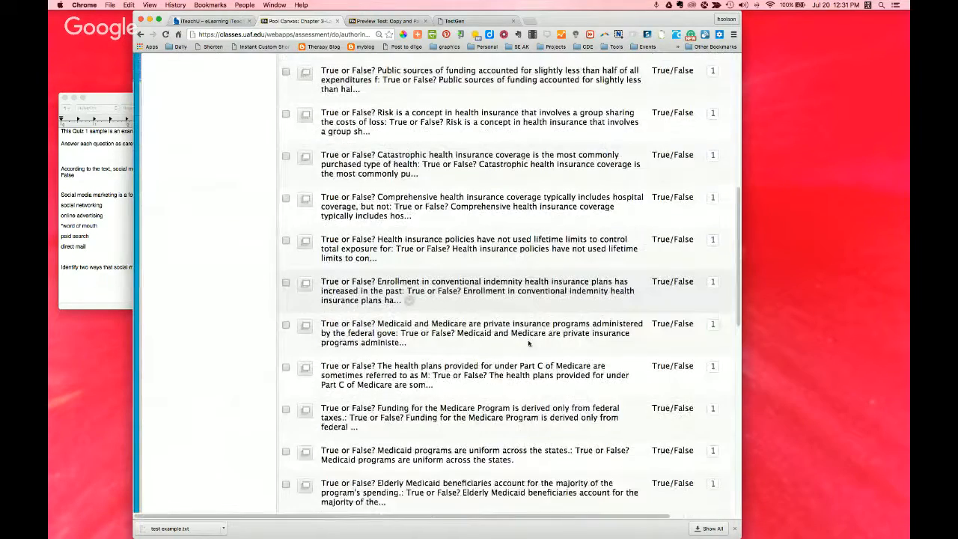
{"action": "scroll", "coordinate": [528, 342], "scroll_direction": "down", "scroll_amount": 10}
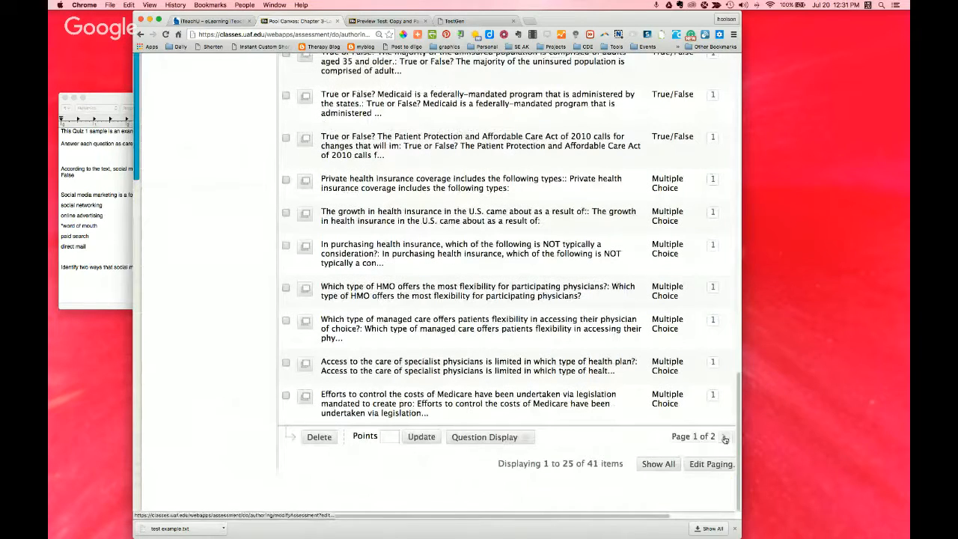
{"action": "scroll", "coordinate": [723, 449], "scroll_direction": "up", "scroll_amount": 1}
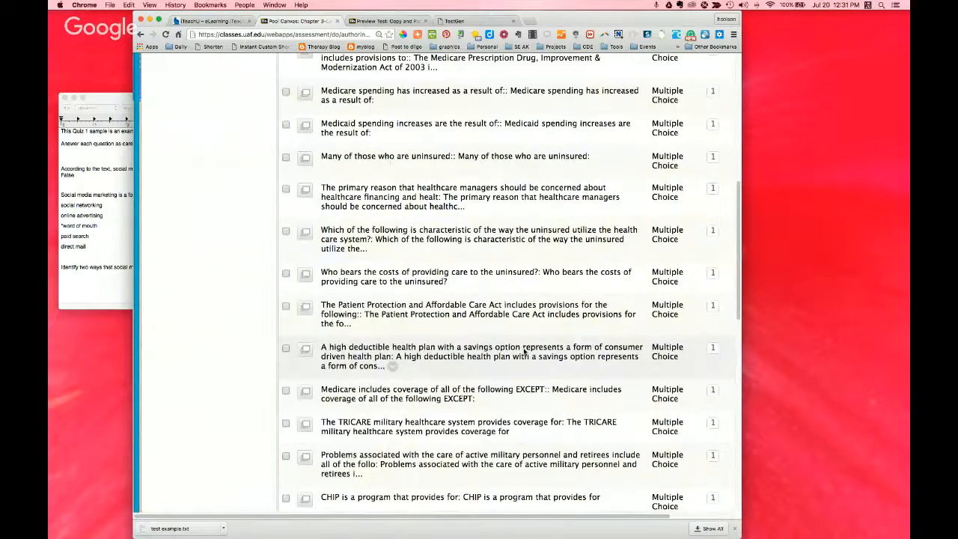
{"action": "scroll", "coordinate": [524, 350], "scroll_direction": "down", "scroll_amount": 5}
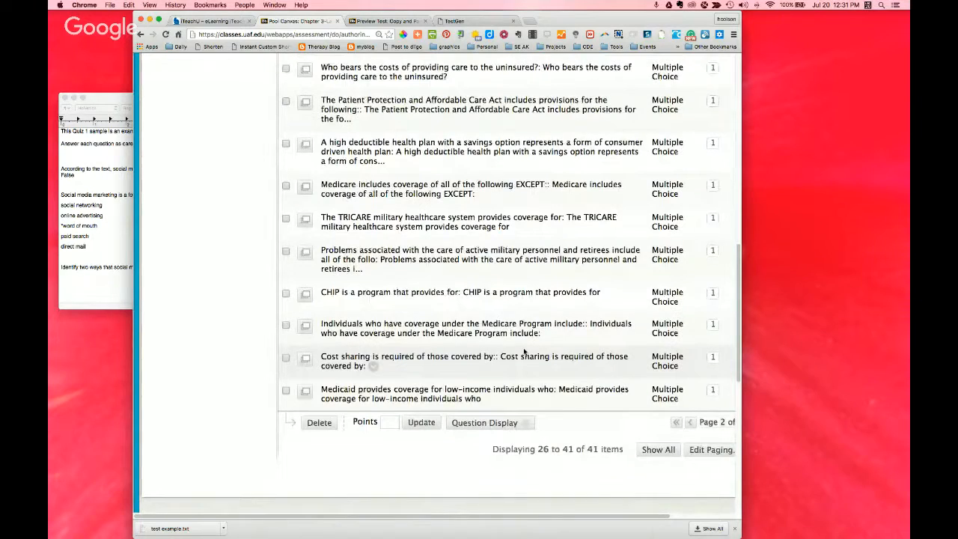
{"action": "scroll", "coordinate": [524, 351], "scroll_direction": "up", "scroll_amount": 9}
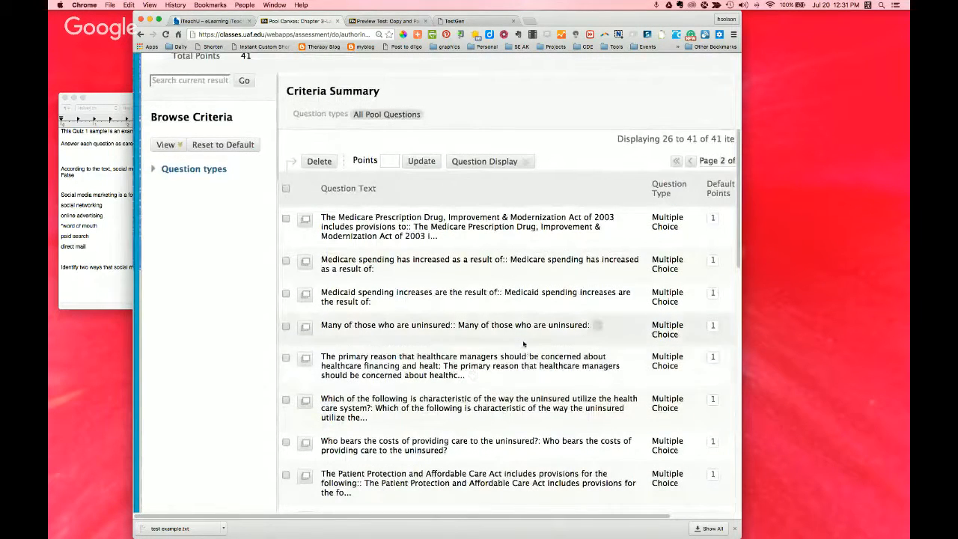
{"action": "scroll", "coordinate": [524, 349], "scroll_direction": "up", "scroll_amount": 1}
{"action": "scroll", "coordinate": [524, 344], "scroll_direction": "down", "scroll_amount": 8}
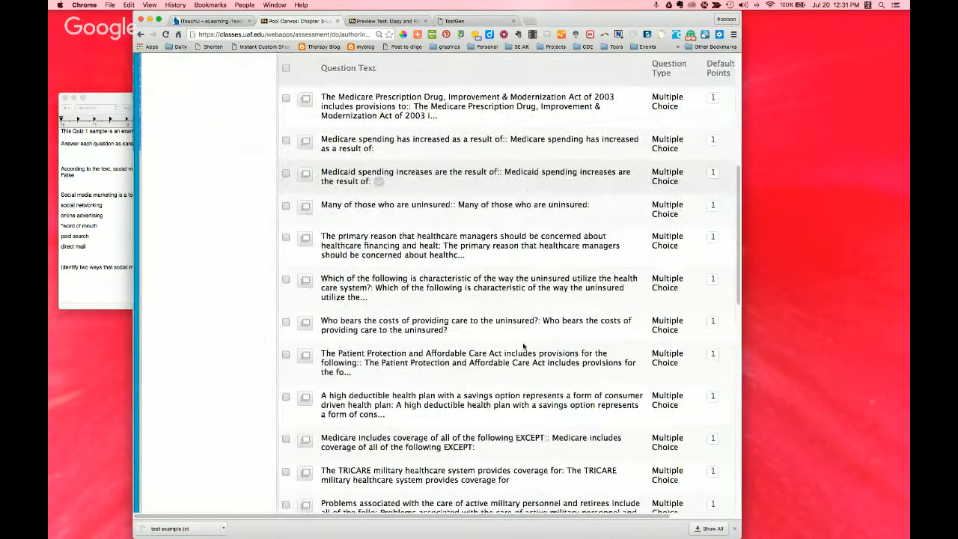
{"action": "scroll", "coordinate": [540, 449], "scroll_direction": "up", "scroll_amount": 7}
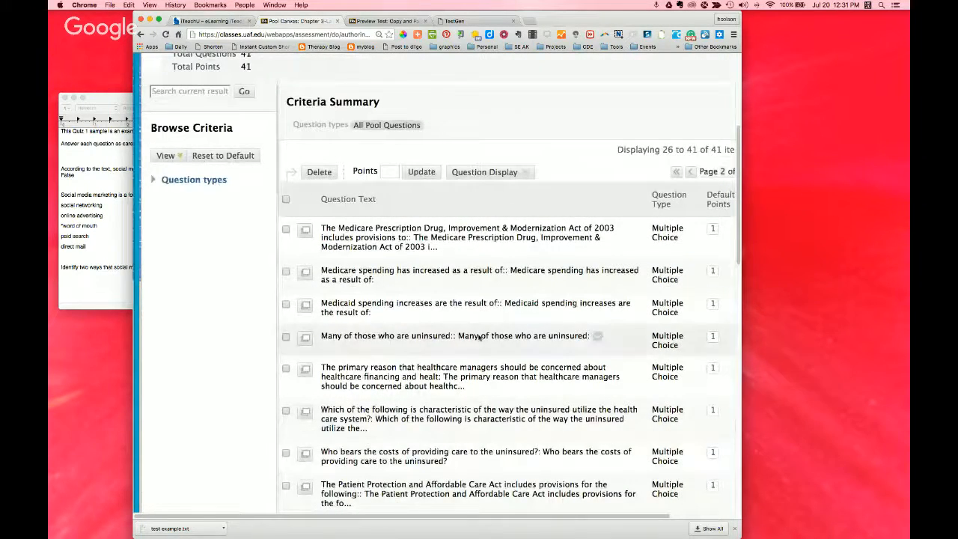
Step: View the answer details of the Medicare Prescription Drug, Improvement & Modernization Act of 2003 question and delete it from the pool
{"action": "left_click", "coordinate": [306, 232]}
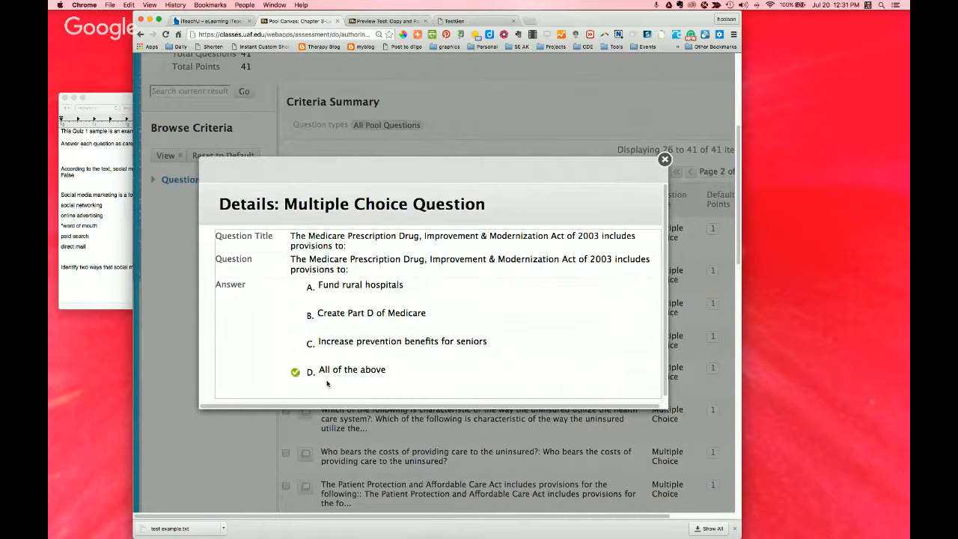
{"action": "left_click", "coordinate": [665, 160]}
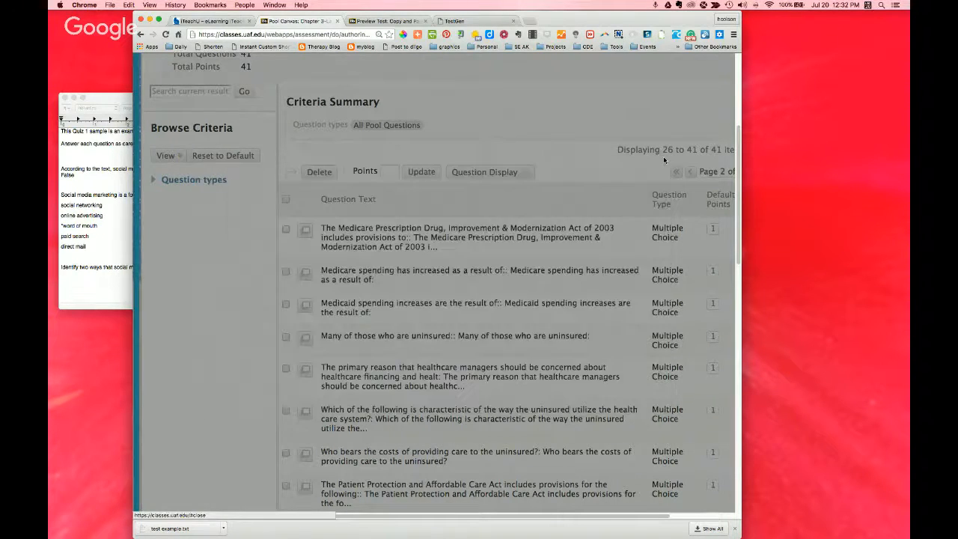
{"action": "left_click", "coordinate": [286, 229]}
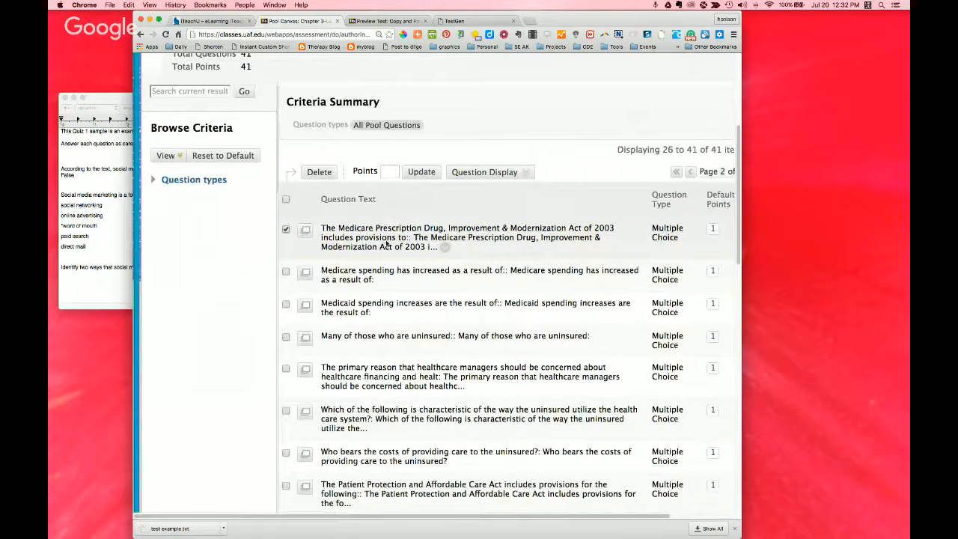
{"action": "left_click", "coordinate": [319, 171]}
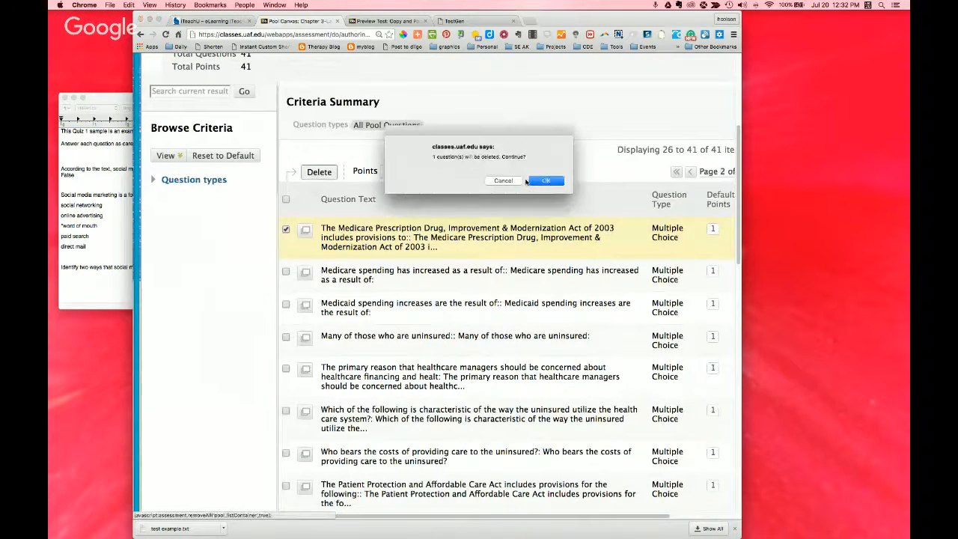
{"action": "left_click", "coordinate": [544, 181]}
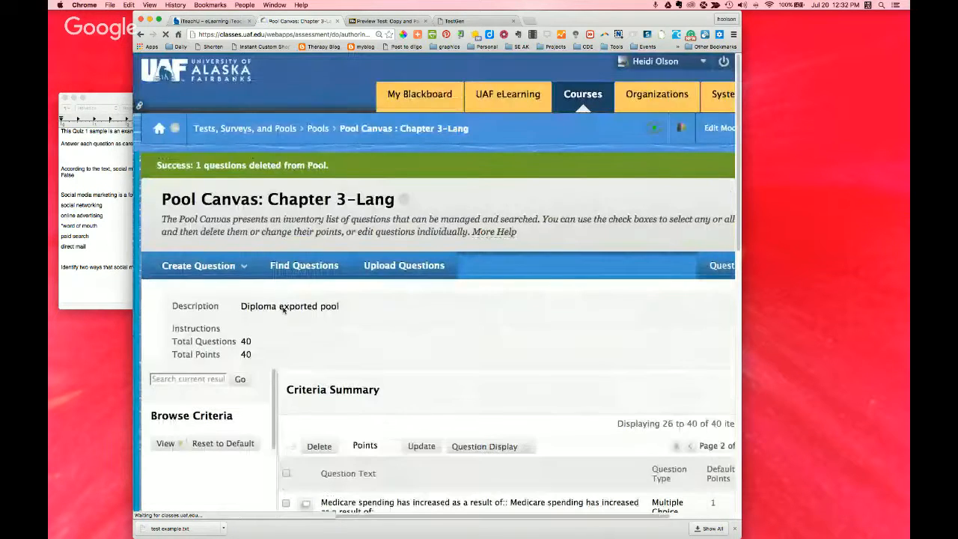
{"action": "scroll", "coordinate": [375, 352], "scroll_direction": "down", "scroll_amount": 5}
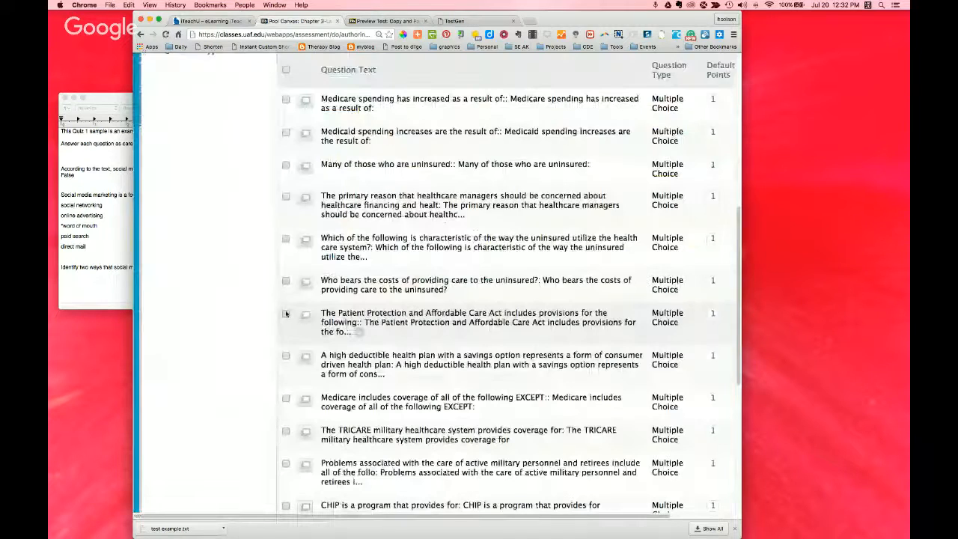
Step: Open the "Cost sharing is required of those covered by:" question for editing and look through its text, options and answers
{"action": "scroll", "coordinate": [405, 401], "scroll_direction": "down", "scroll_amount": 4}
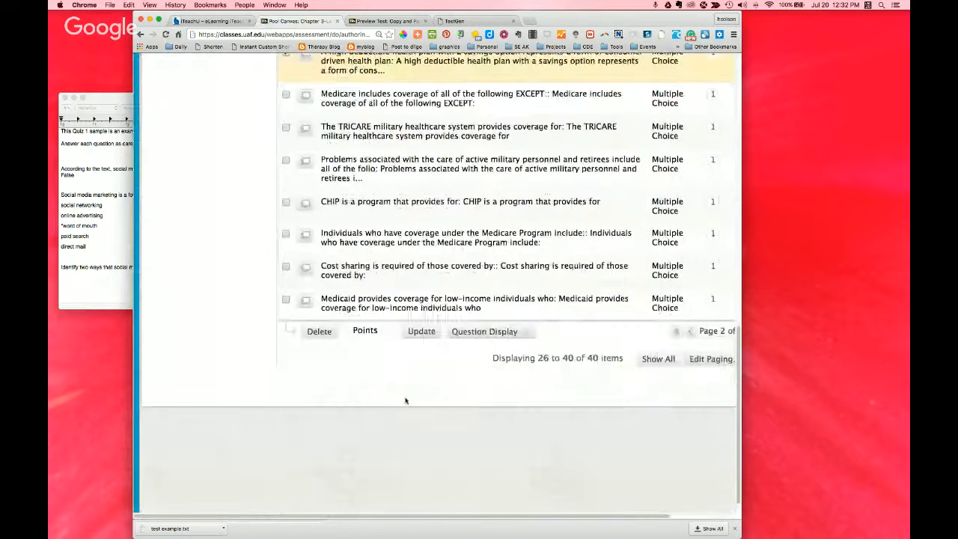
{"action": "left_click", "coordinate": [374, 277]}
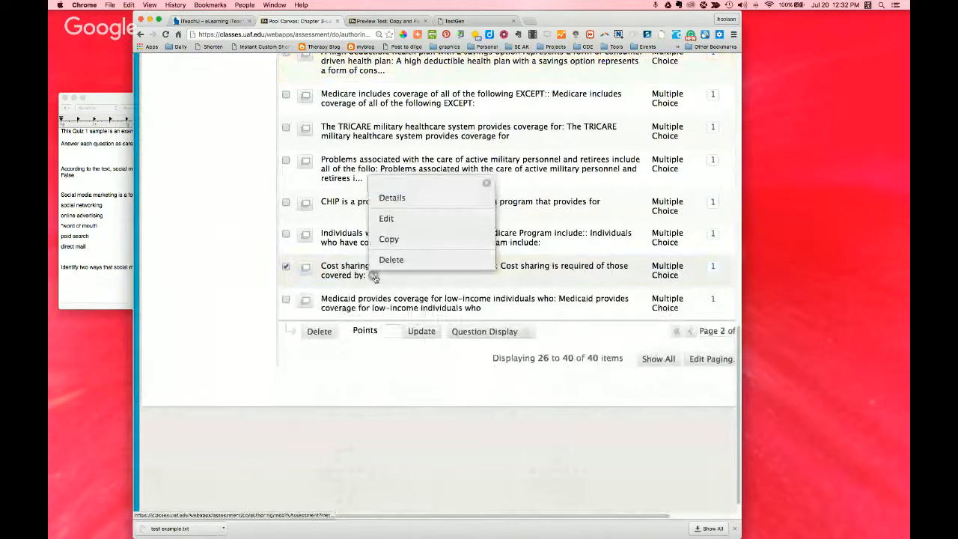
{"action": "left_click", "coordinate": [387, 218]}
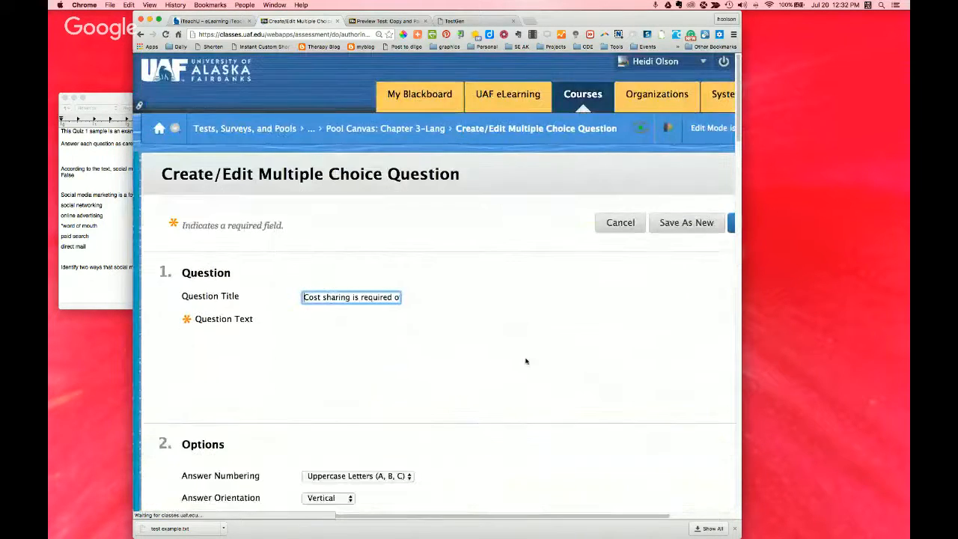
{"action": "scroll", "coordinate": [491, 352], "scroll_direction": "down", "scroll_amount": 1}
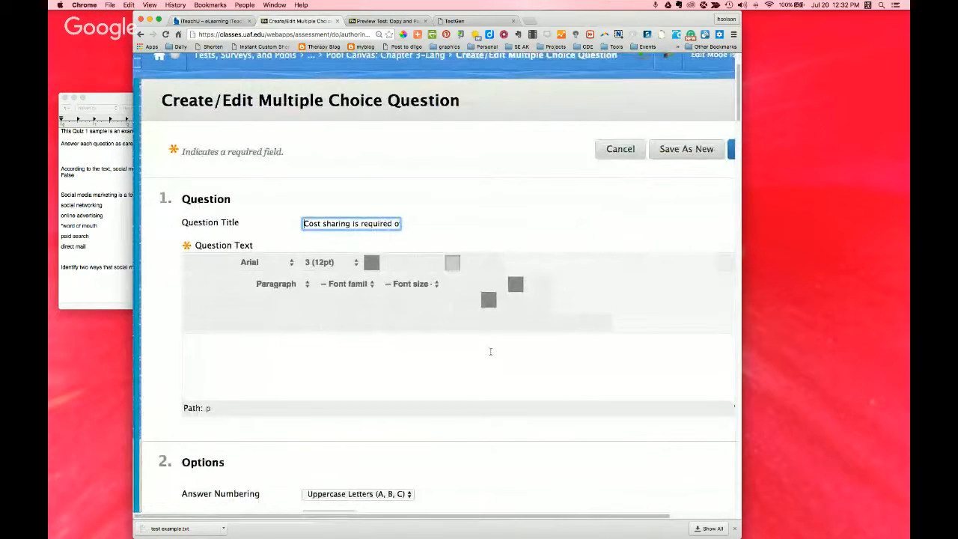
{"action": "scroll", "coordinate": [491, 351], "scroll_direction": "down", "scroll_amount": 2}
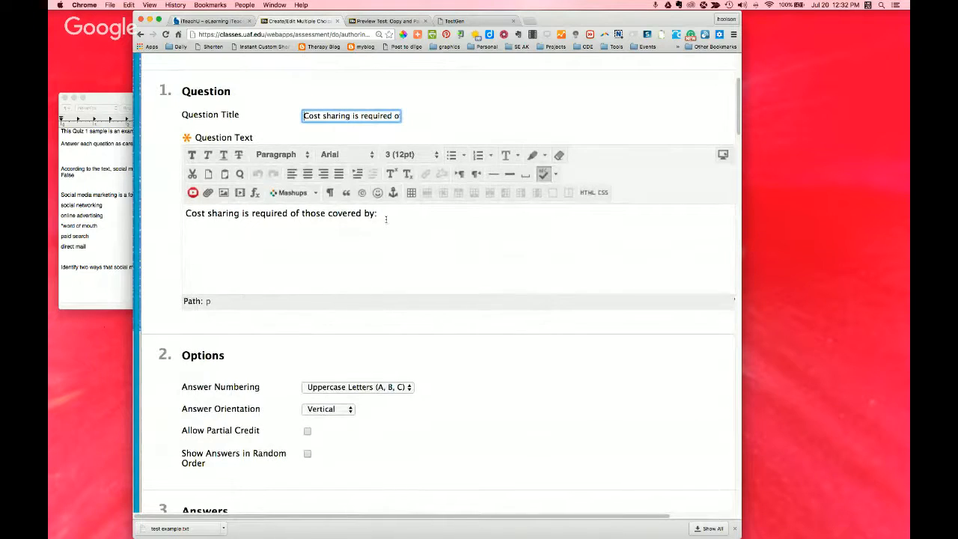
{"action": "scroll", "coordinate": [387, 219], "scroll_direction": "down", "scroll_amount": 1}
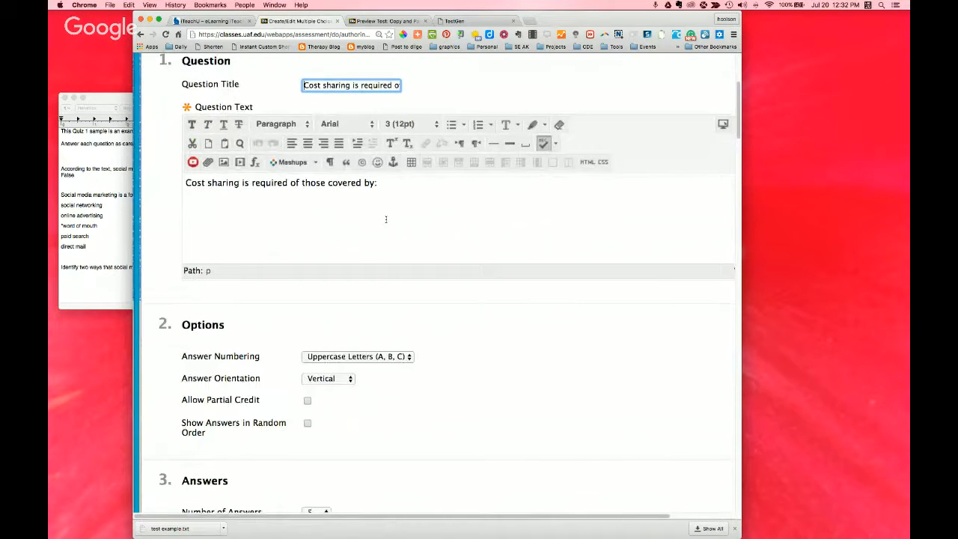
{"action": "scroll", "coordinate": [386, 218], "scroll_direction": "down", "scroll_amount": 5}
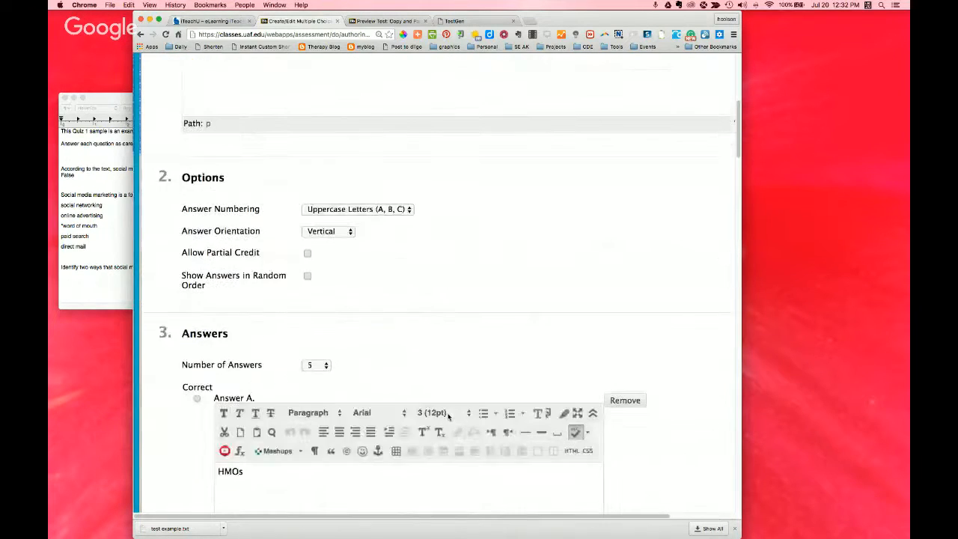
{"action": "scroll", "coordinate": [447, 415], "scroll_direction": "down", "scroll_amount": 6}
{"action": "scroll", "coordinate": [447, 414], "scroll_direction": "down", "scroll_amount": 15}
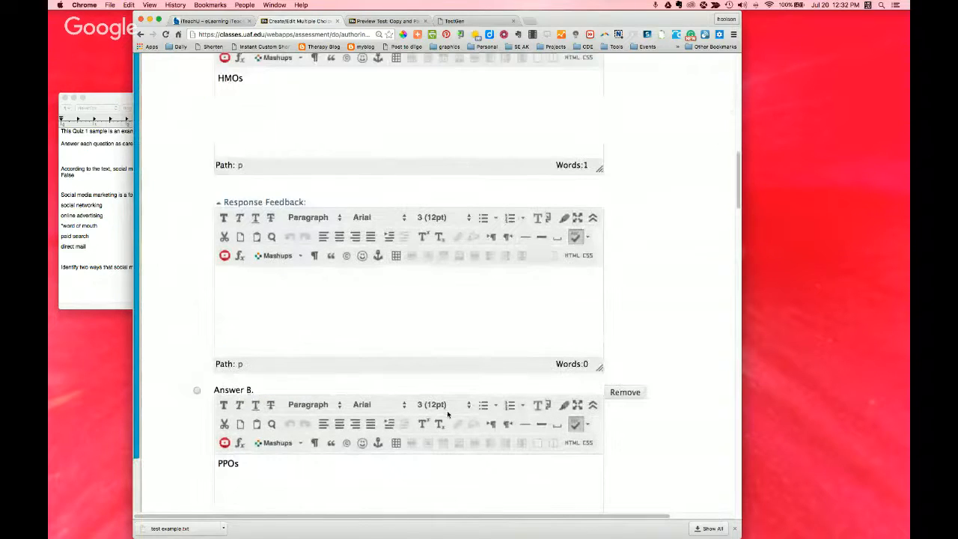
{"action": "scroll", "coordinate": [448, 415], "scroll_direction": "down", "scroll_amount": 13}
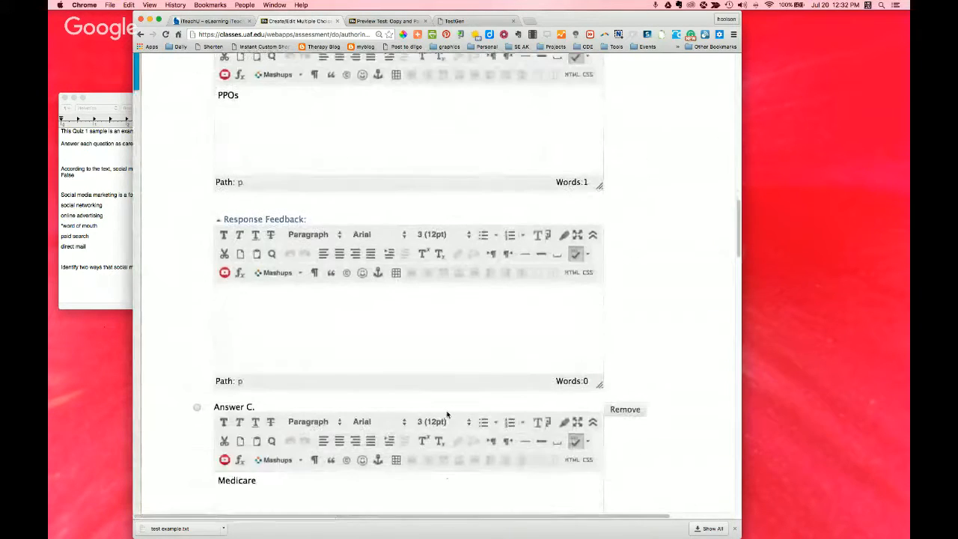
{"action": "scroll", "coordinate": [431, 410], "scroll_direction": "down", "scroll_amount": 15}
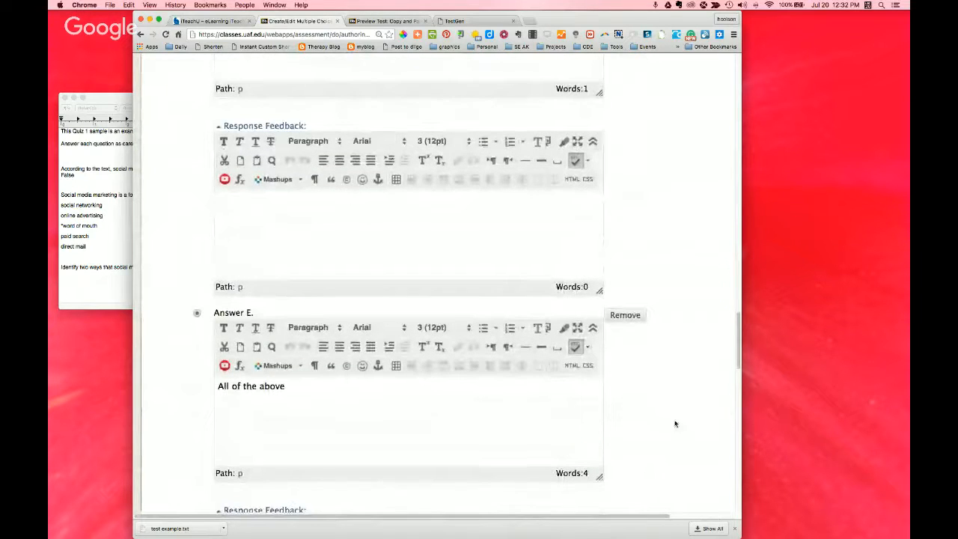
Step: Look through the question's feedback, categories and instructor notes sections, and cancel the edit
{"action": "left_click_drag", "start_coordinate": [738, 353], "coordinate": [748, 430]}
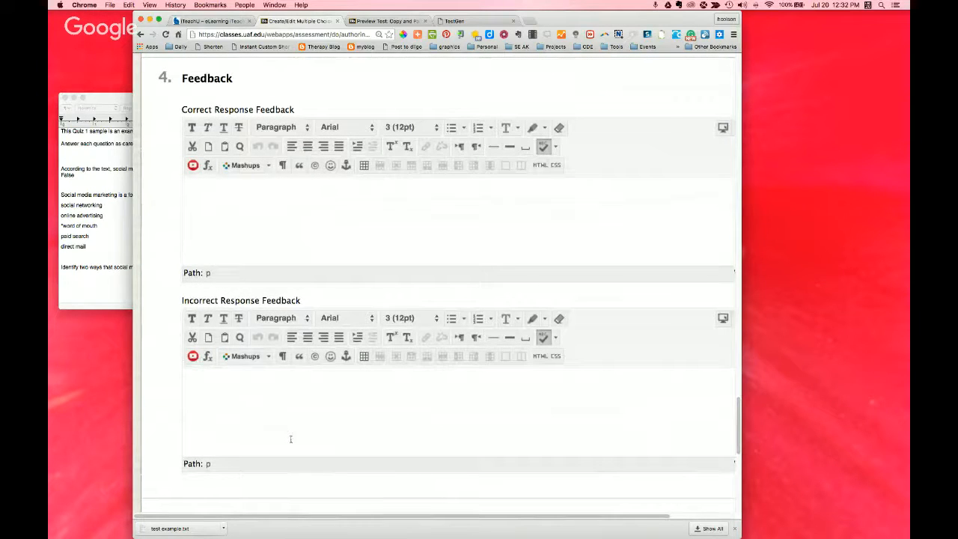
{"action": "scroll", "coordinate": [625, 517], "scroll_direction": "right", "scroll_amount": 3}
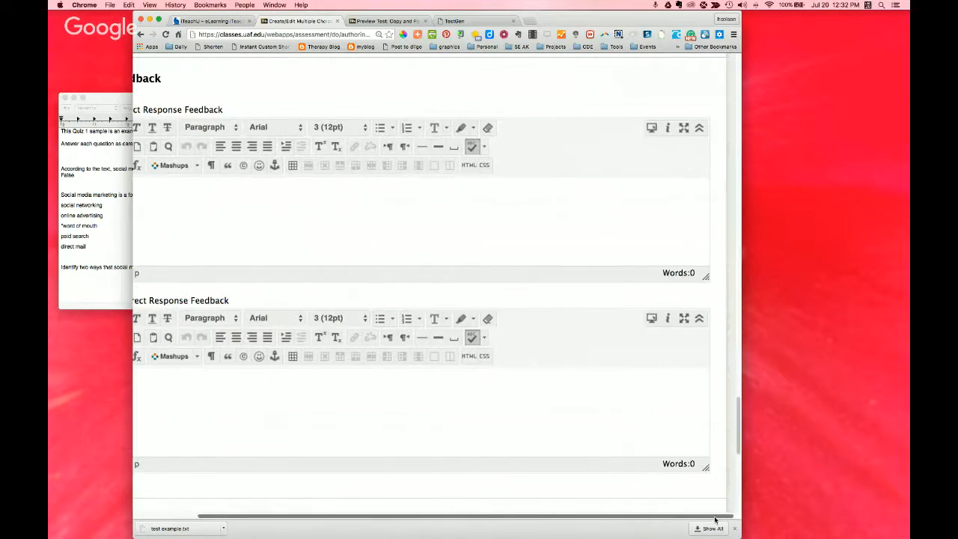
{"action": "left_click_drag", "start_coordinate": [738, 423], "coordinate": [738, 482]}
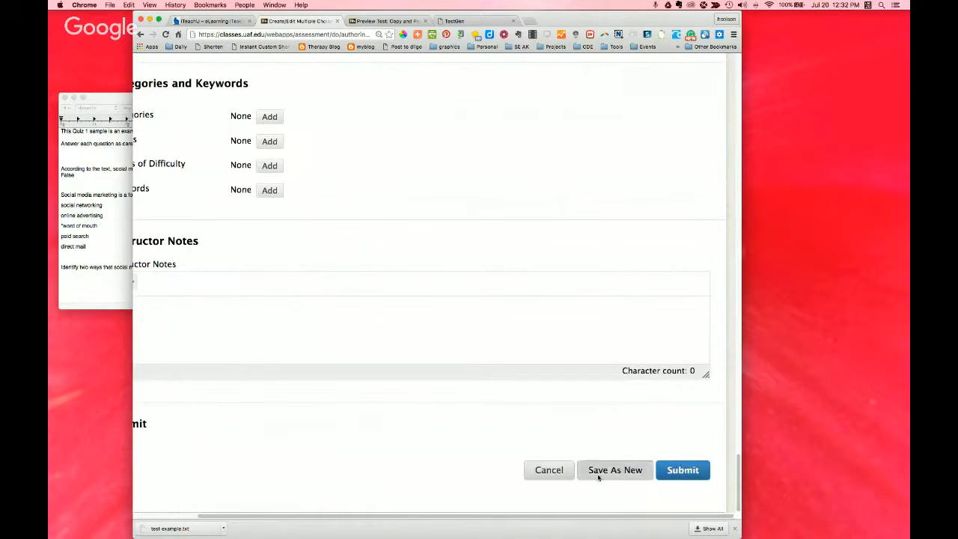
{"action": "left_click", "coordinate": [558, 471]}
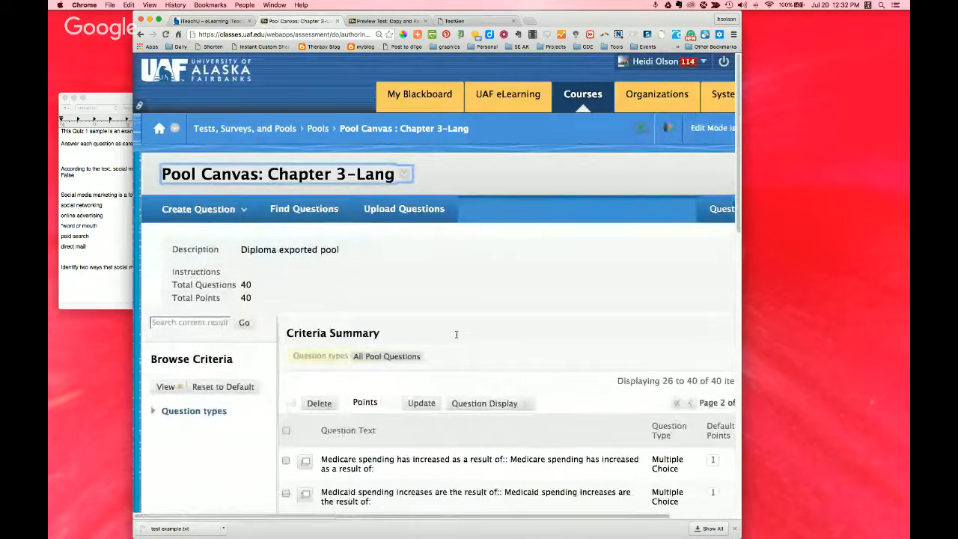
Step: Return to the Pools list and build a new pool named "test example pool"
{"action": "left_click", "coordinate": [317, 129]}
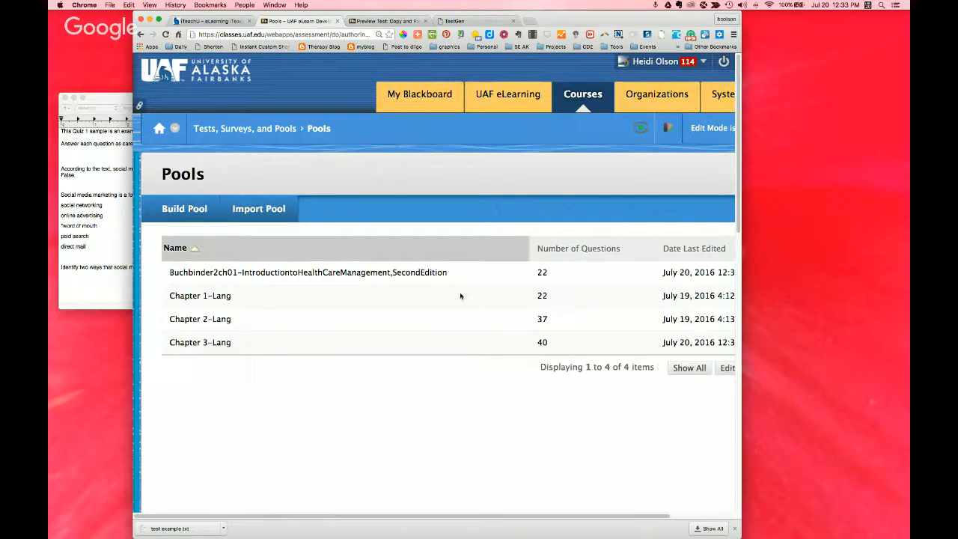
{"action": "left_click", "coordinate": [177, 211]}
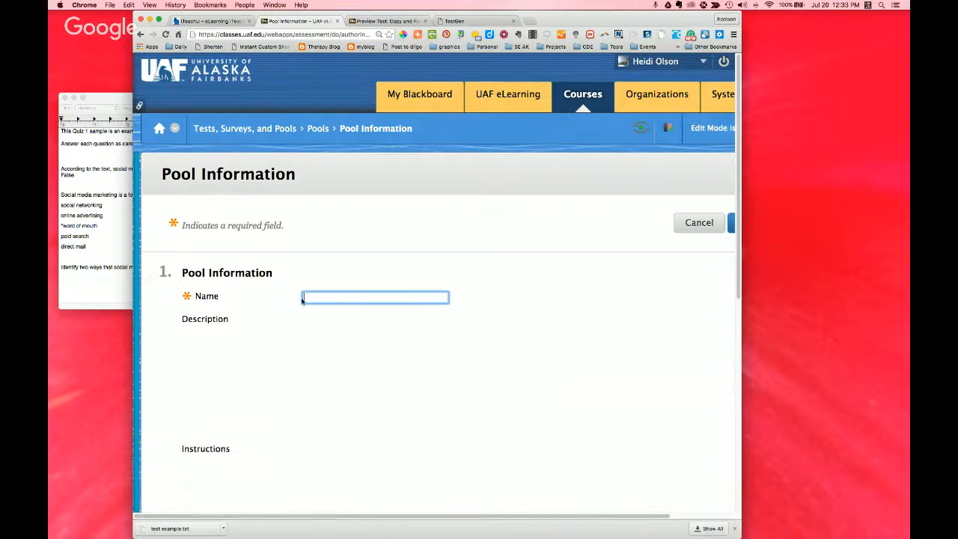
{"action": "type", "text": "test ex"}
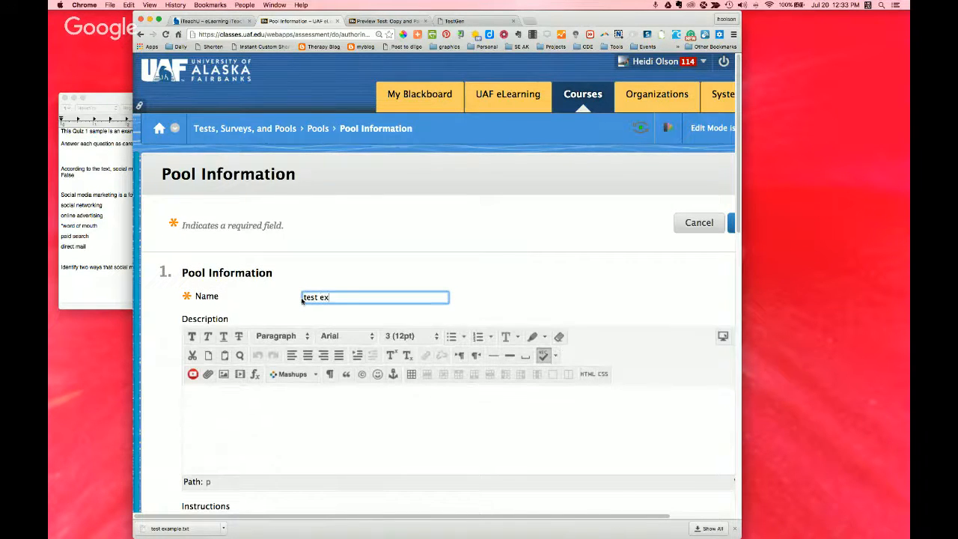
{"action": "type", "text": "ample pool"}
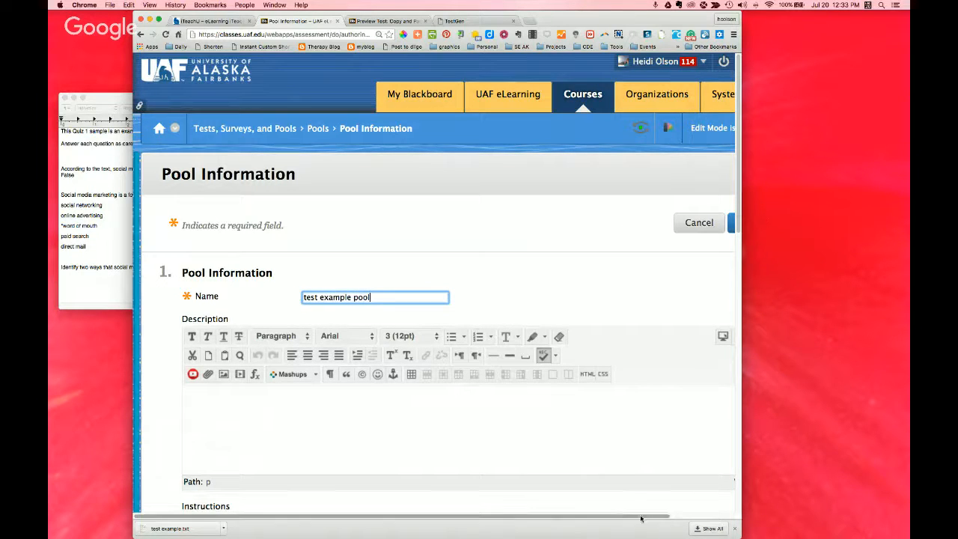
{"action": "left_click_drag", "start_coordinate": [645, 518], "coordinate": [689, 519]}
{"action": "left_click", "coordinate": [700, 223]}
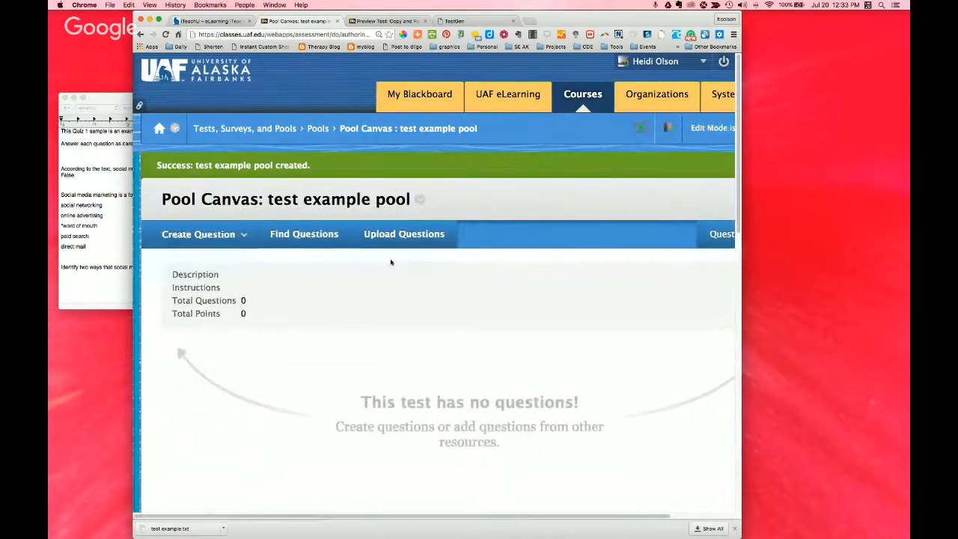
Step: Upload the questions from the file test example.txt into the new pool
{"action": "left_click", "coordinate": [392, 234]}
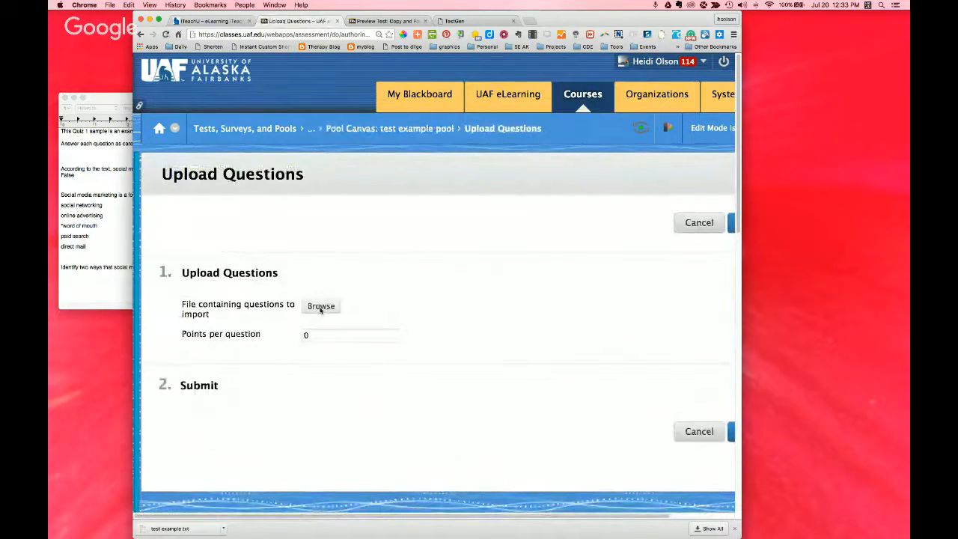
{"action": "left_click", "coordinate": [320, 307]}
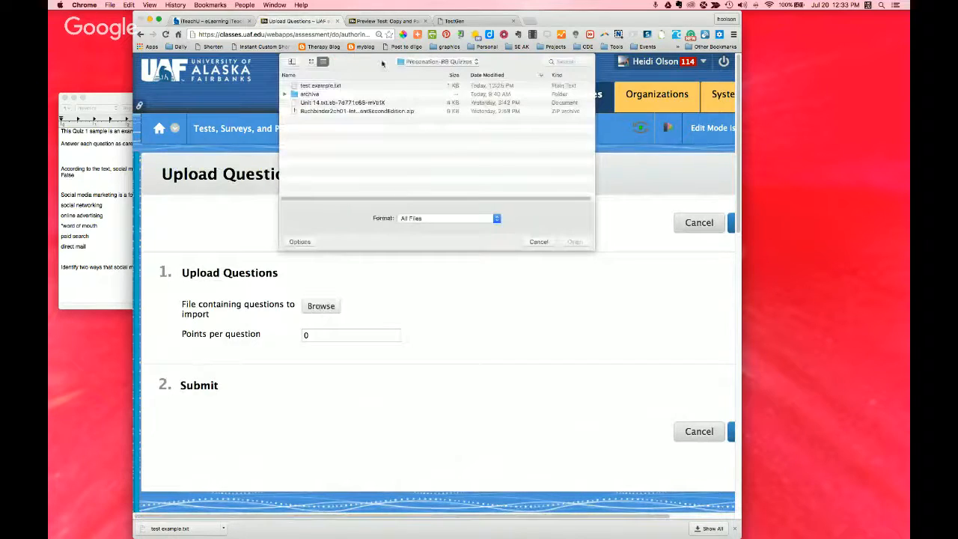
{"action": "left_click", "coordinate": [324, 86]}
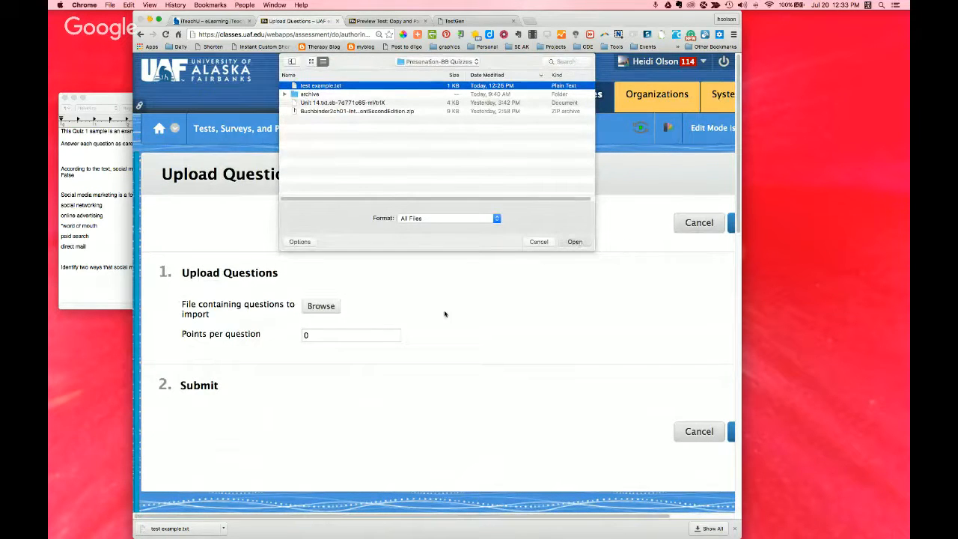
{"action": "key", "text": "Return"}
{"action": "left_click", "coordinate": [319, 337]}
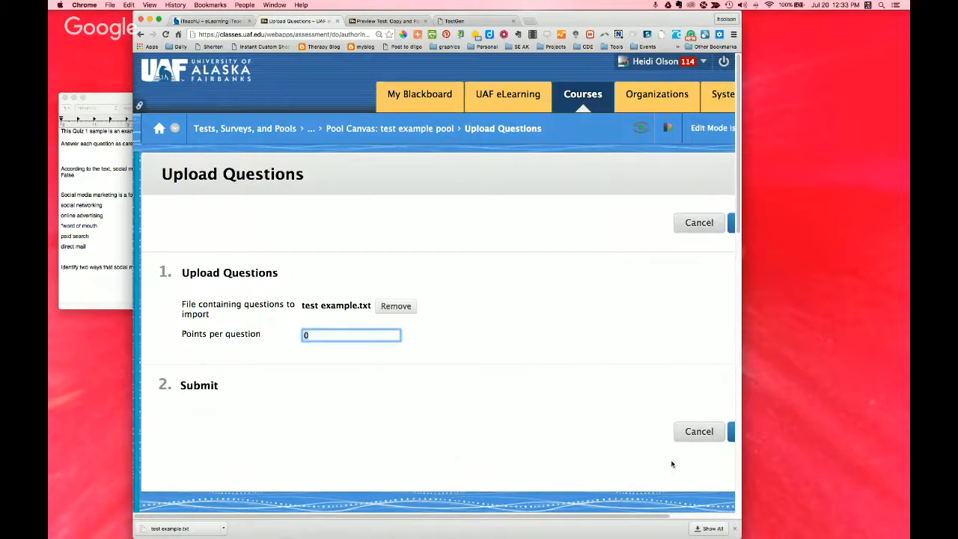
{"action": "scroll", "coordinate": [641, 518], "scroll_direction": "right", "scroll_amount": 3}
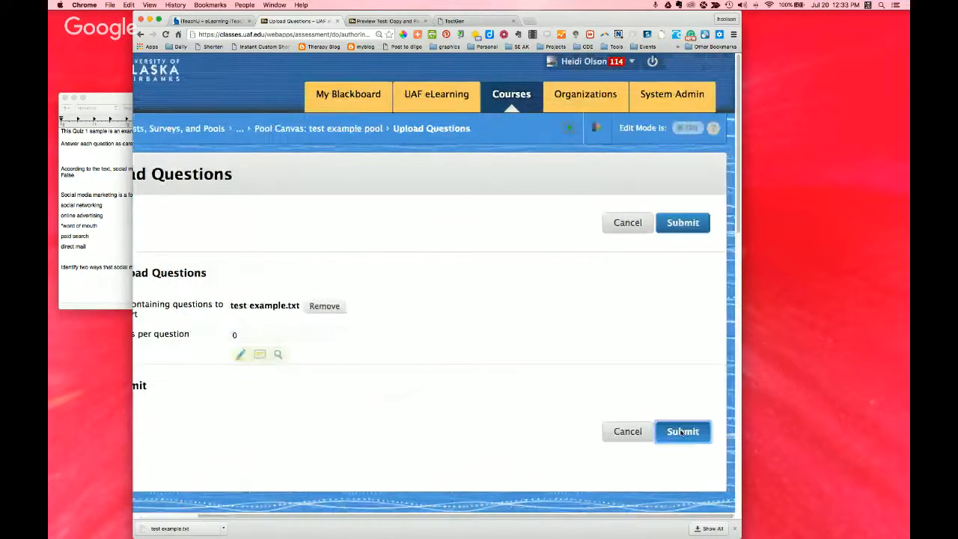
{"action": "left_click", "coordinate": [681, 431]}
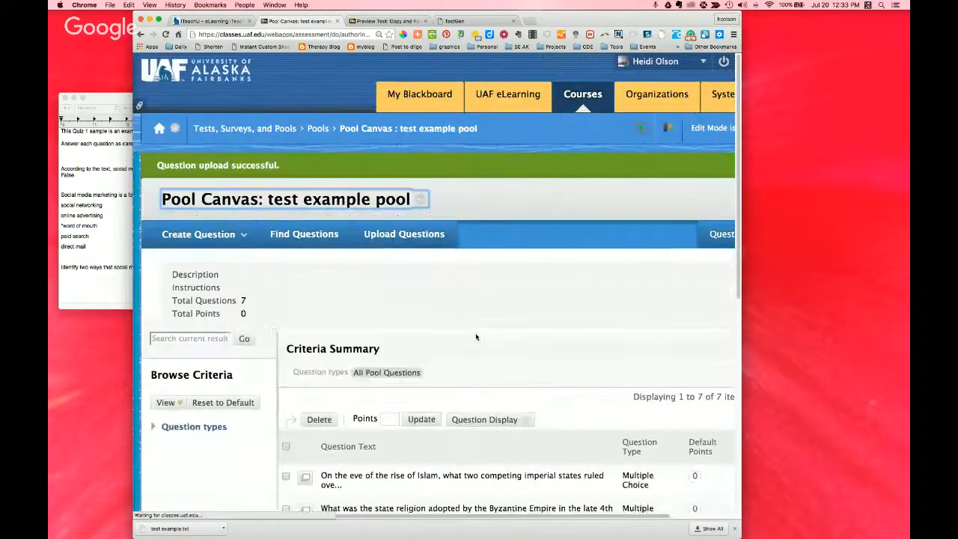
Step: Look through the uploaded questions in the test example pool and return to the Pools list
{"action": "scroll", "coordinate": [480, 356], "scroll_direction": "down", "scroll_amount": 5}
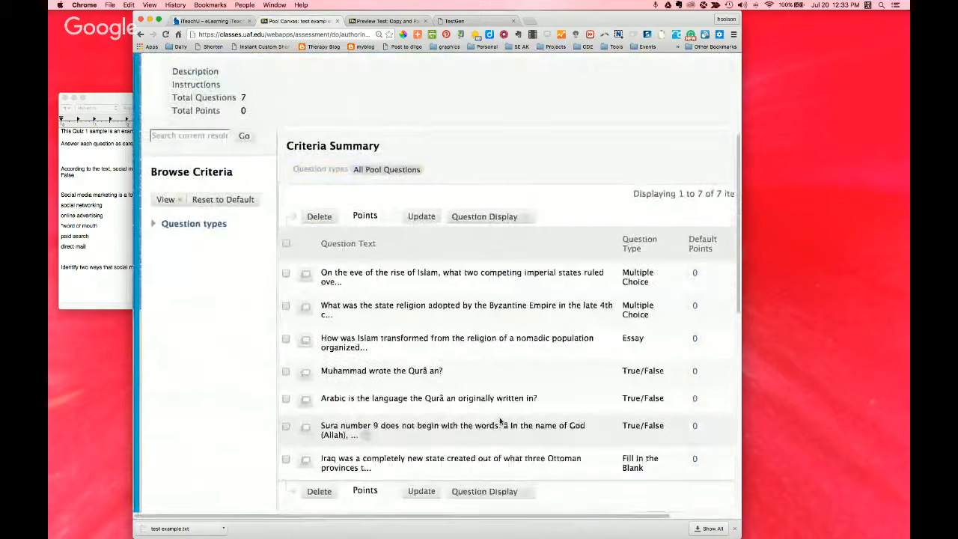
{"action": "scroll", "coordinate": [500, 423], "scroll_direction": "down", "scroll_amount": 2}
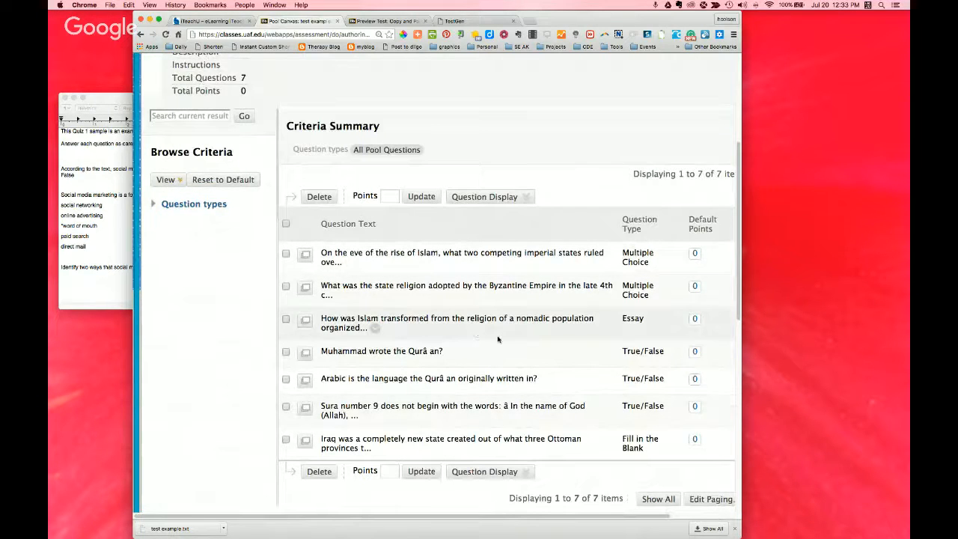
{"action": "scroll", "coordinate": [498, 339], "scroll_direction": "down", "scroll_amount": 3}
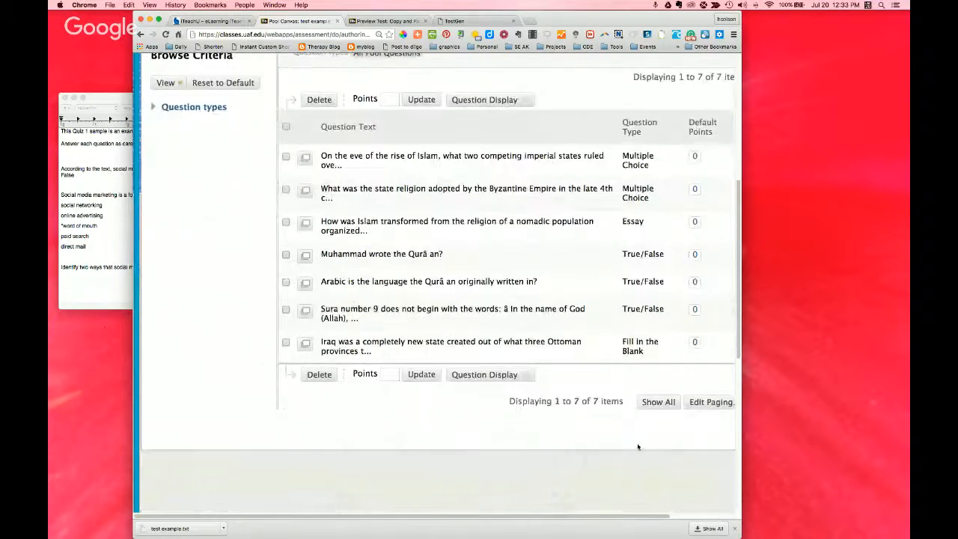
{"action": "scroll", "coordinate": [680, 470], "scroll_direction": "right", "scroll_amount": 2}
{"action": "left_click", "coordinate": [707, 440]}
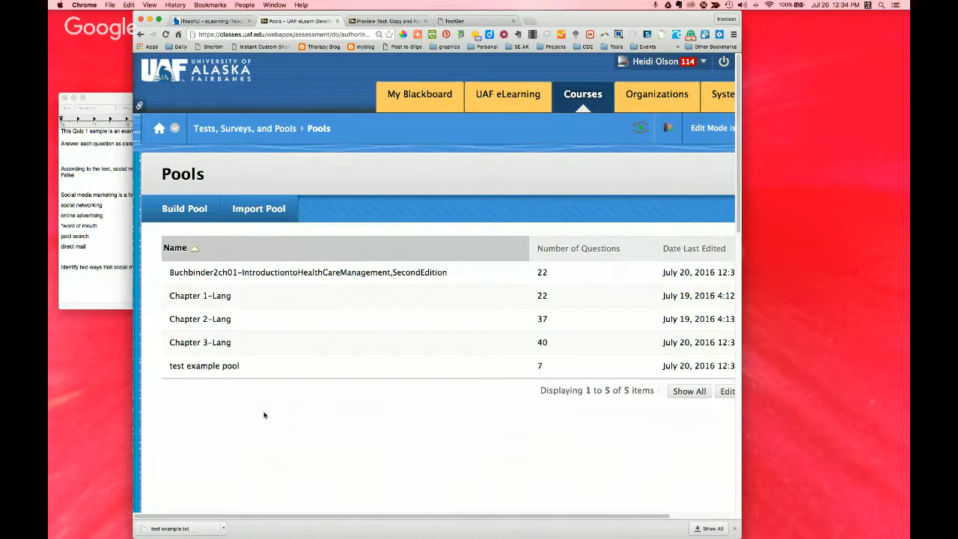
Step: Go to the course's Tests list and build a new test named "test from pools"
{"action": "left_click", "coordinate": [242, 129]}
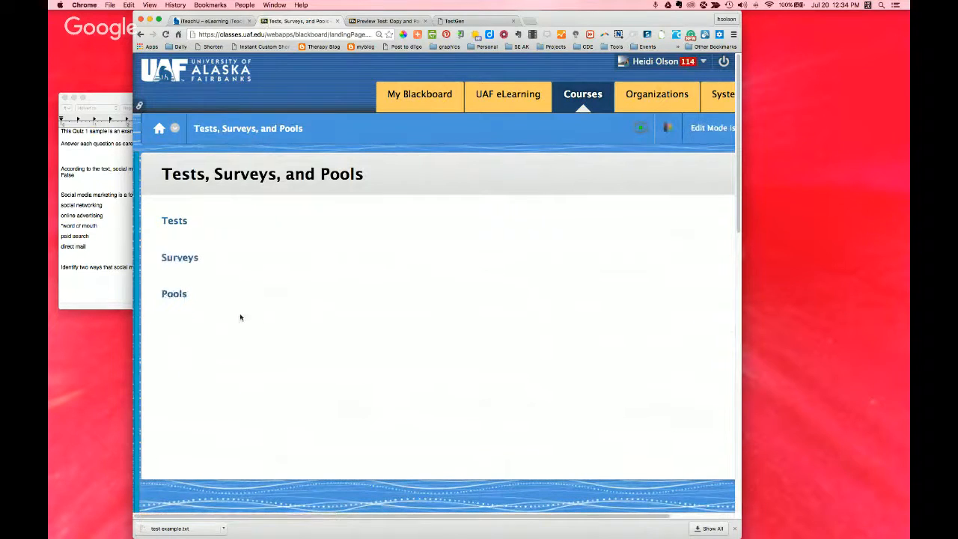
{"action": "left_click", "coordinate": [173, 224]}
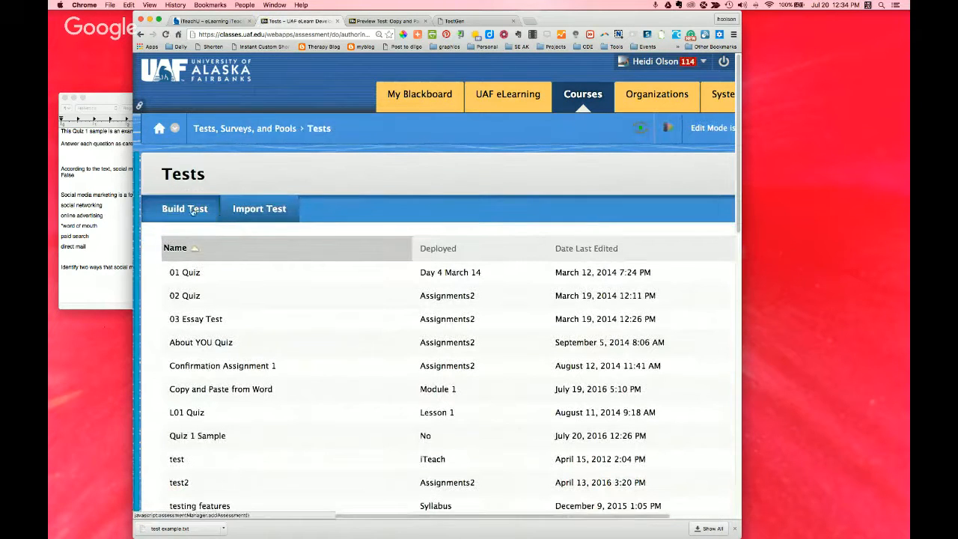
{"action": "left_click", "coordinate": [191, 209]}
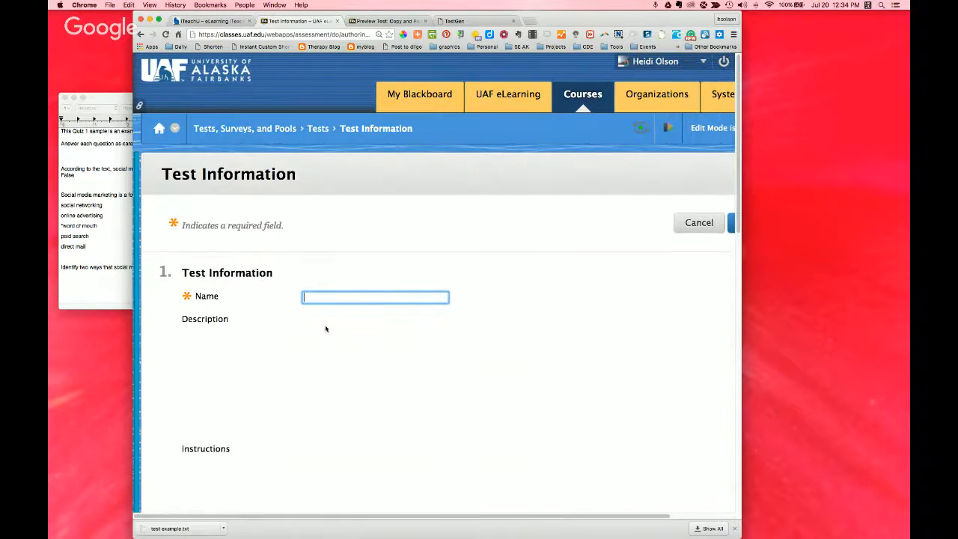
{"action": "type", "text": "test from pool"}
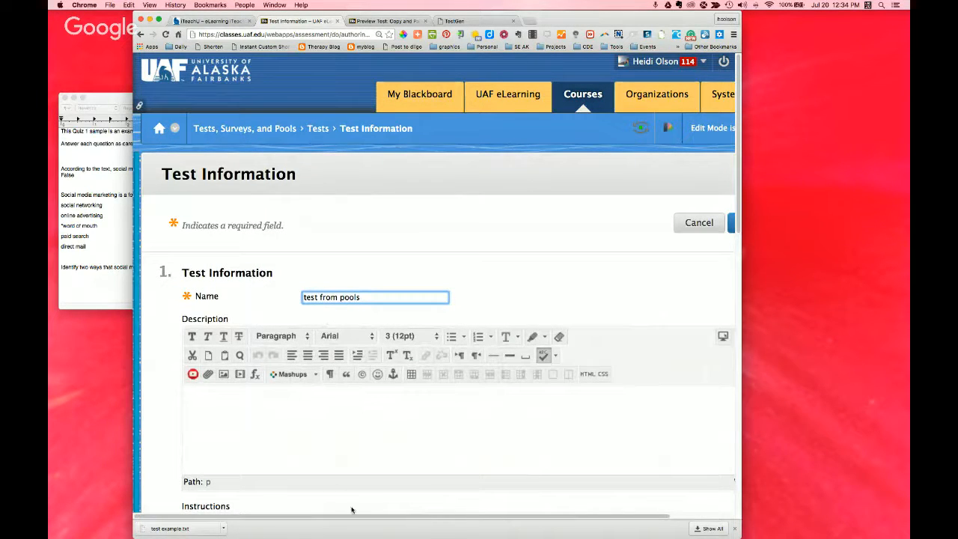
{"action": "type", "text": "s"}
{"action": "left_click_drag", "start_coordinate": [348, 517], "coordinate": [412, 516]}
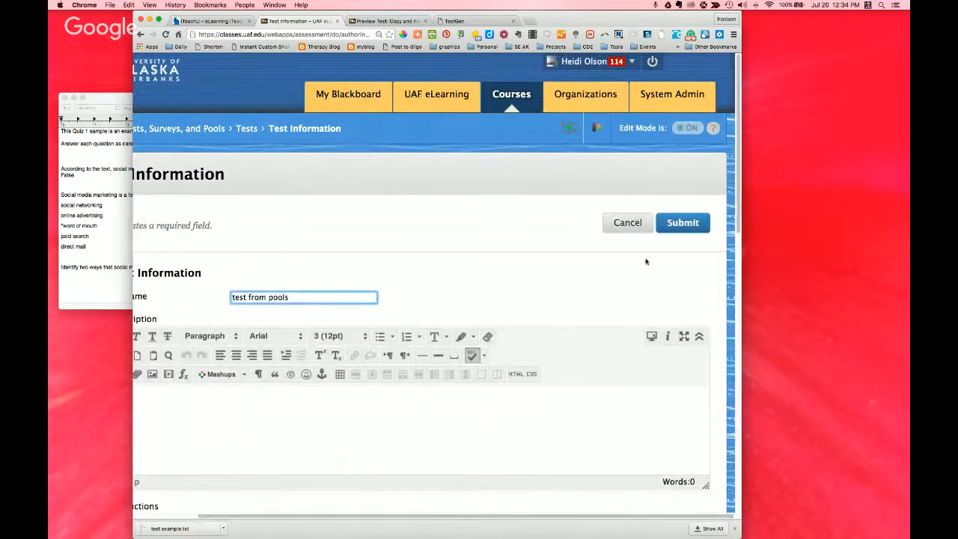
{"action": "left_click", "coordinate": [669, 227]}
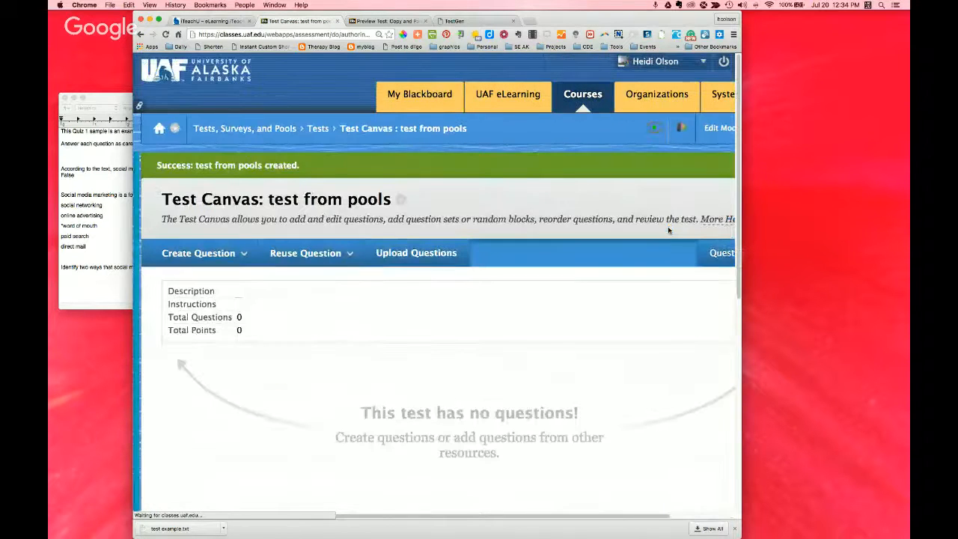
Step: Start a random block in the test from pools and choose Chapter 1-Lang as its source pool
{"action": "scroll", "coordinate": [400, 308], "scroll_direction": "down", "scroll_amount": 3}
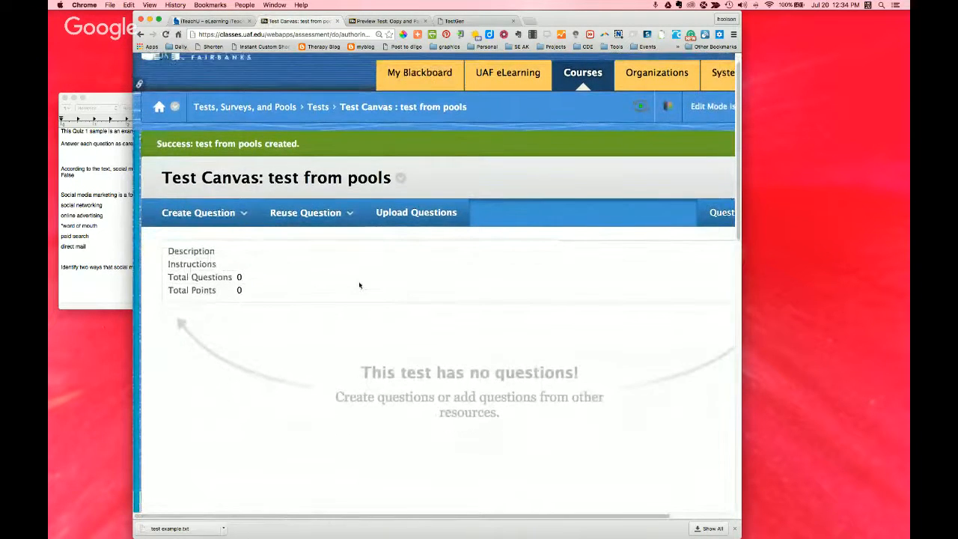
{"action": "left_click", "coordinate": [201, 188]}
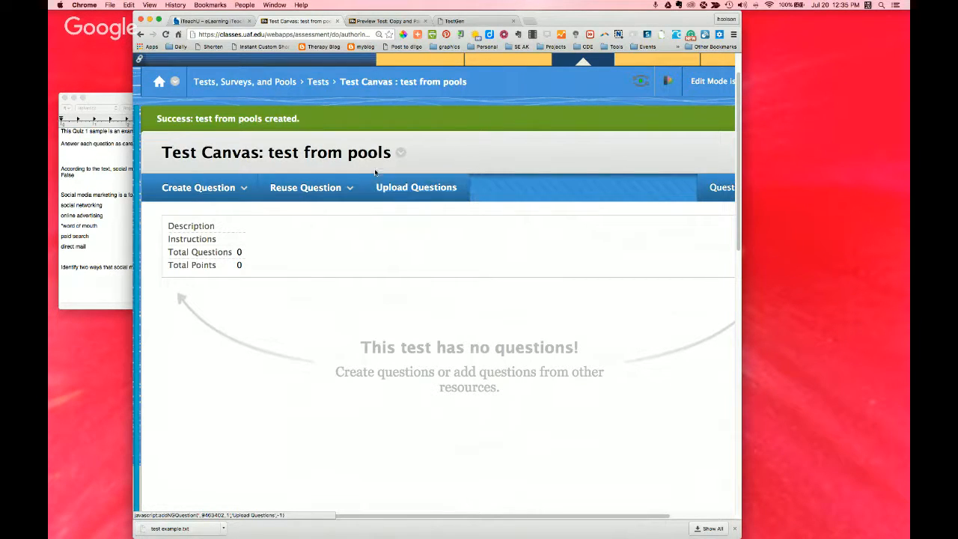
{"action": "left_click", "coordinate": [314, 189]}
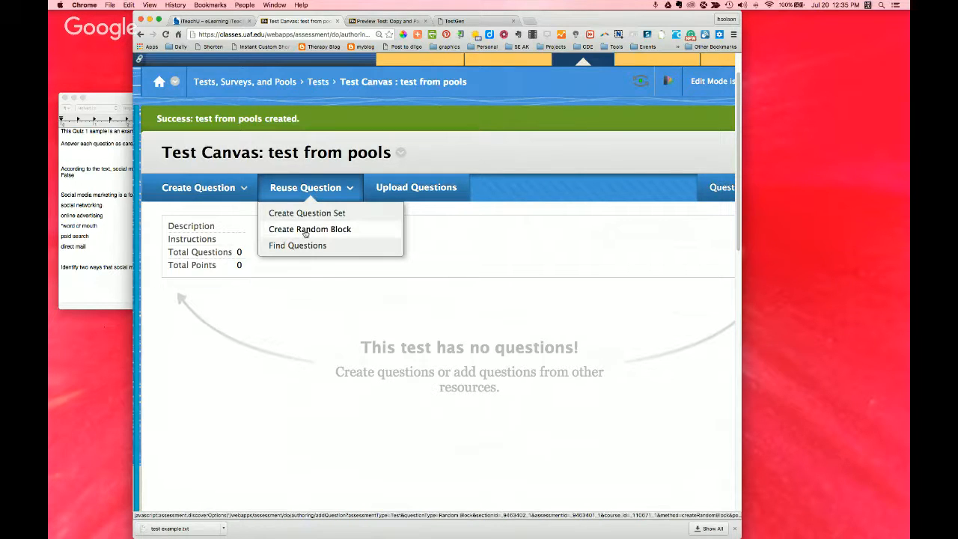
{"action": "left_click", "coordinate": [305, 232]}
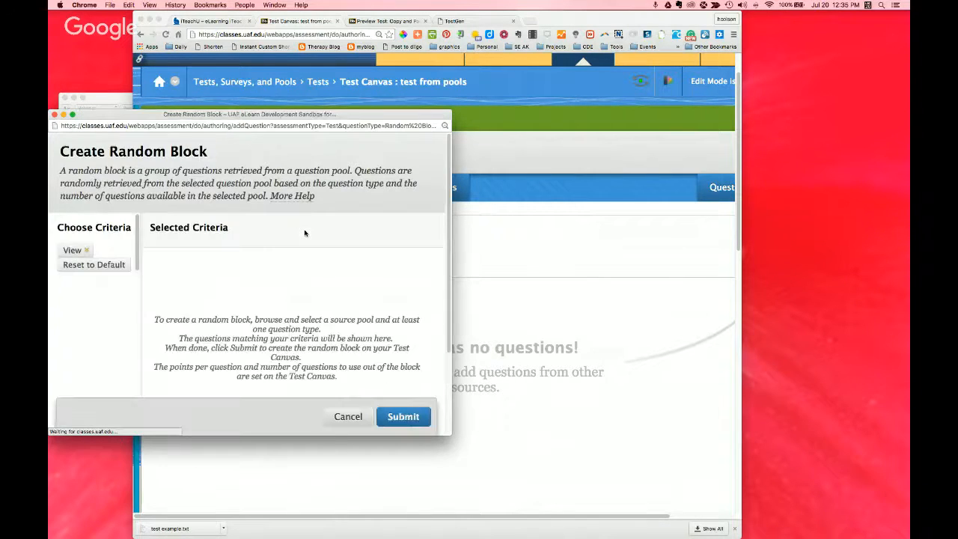
{"action": "left_click_drag", "start_coordinate": [451, 433], "coordinate": [488, 510]}
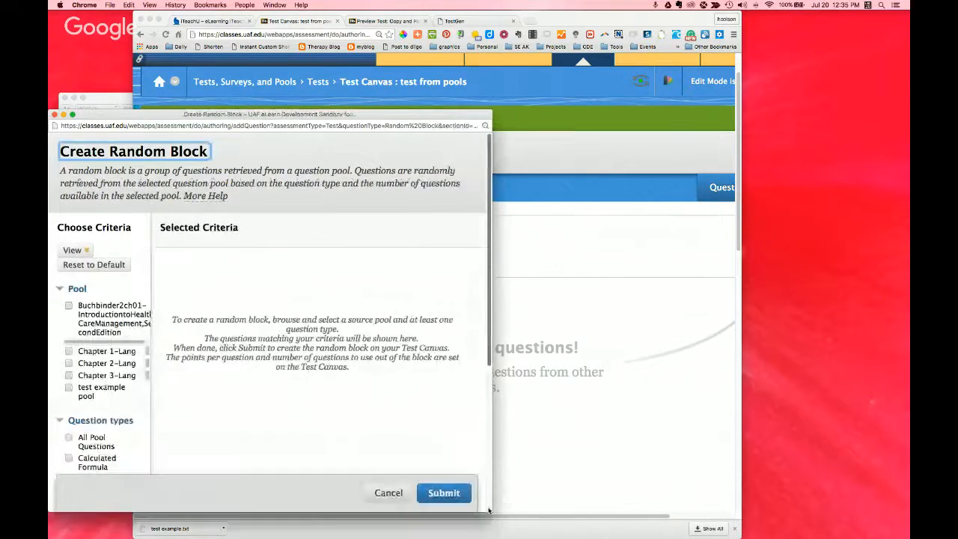
{"action": "left_click", "coordinate": [69, 351]}
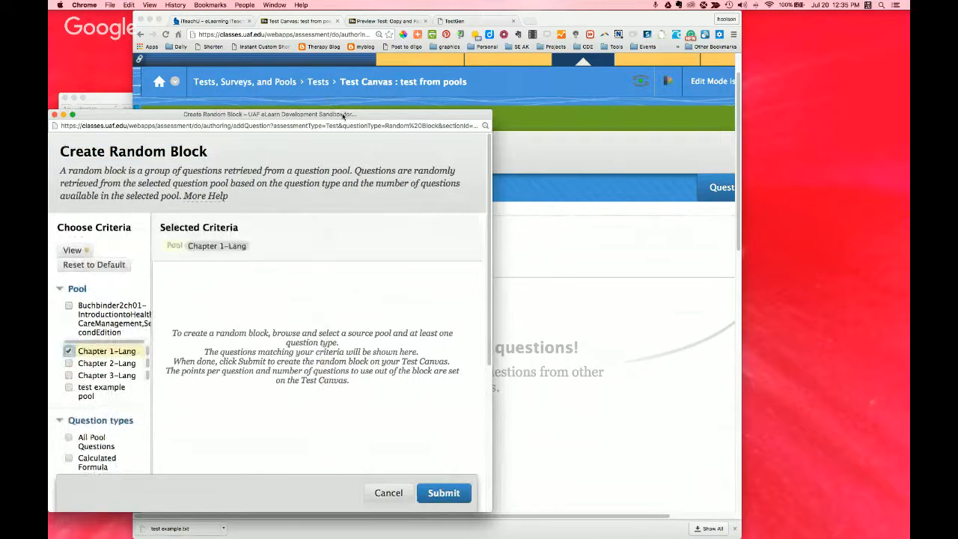
{"action": "left_click_drag", "start_coordinate": [343, 116], "coordinate": [366, 67]}
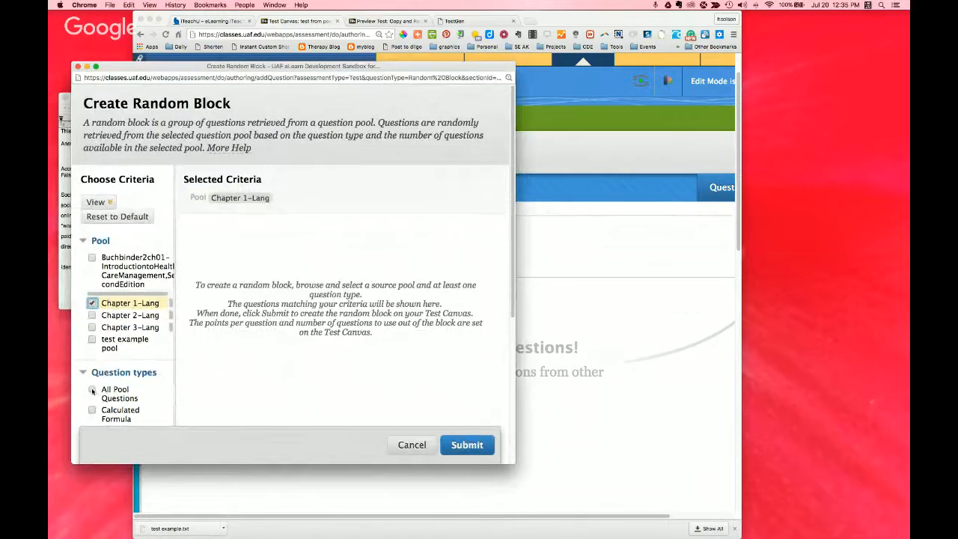
Step: Include all pool questions, review the matching questions, and submit the random block
{"action": "left_click", "coordinate": [92, 390]}
{"action": "scroll", "coordinate": [271, 378], "scroll_direction": "down", "scroll_amount": 3}
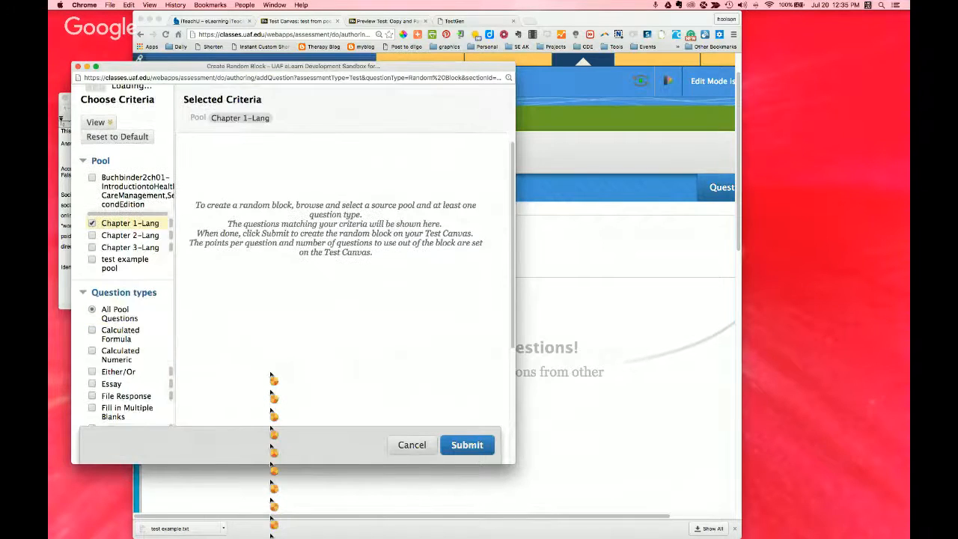
{"action": "scroll", "coordinate": [271, 378], "scroll_direction": "down", "scroll_amount": 4}
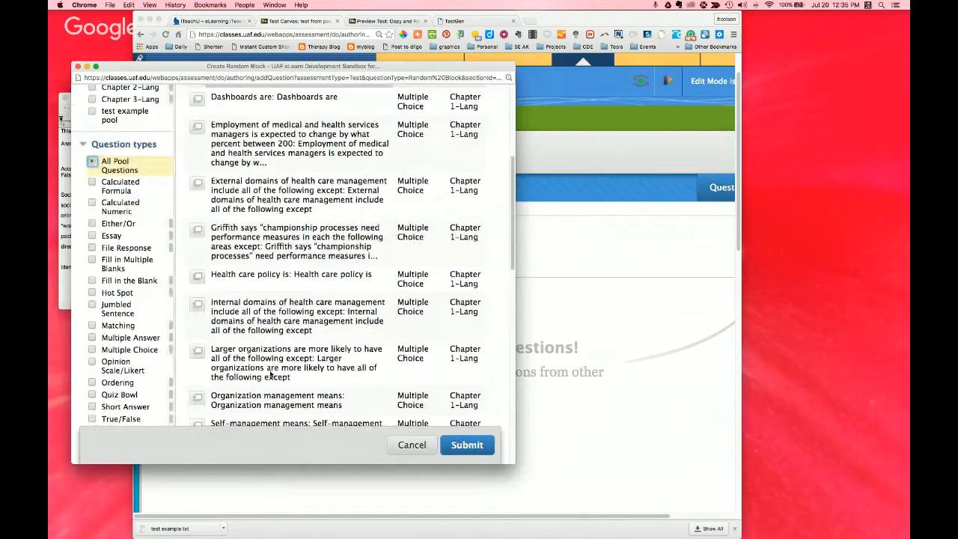
{"action": "scroll", "coordinate": [304, 301], "scroll_direction": "down", "scroll_amount": 10}
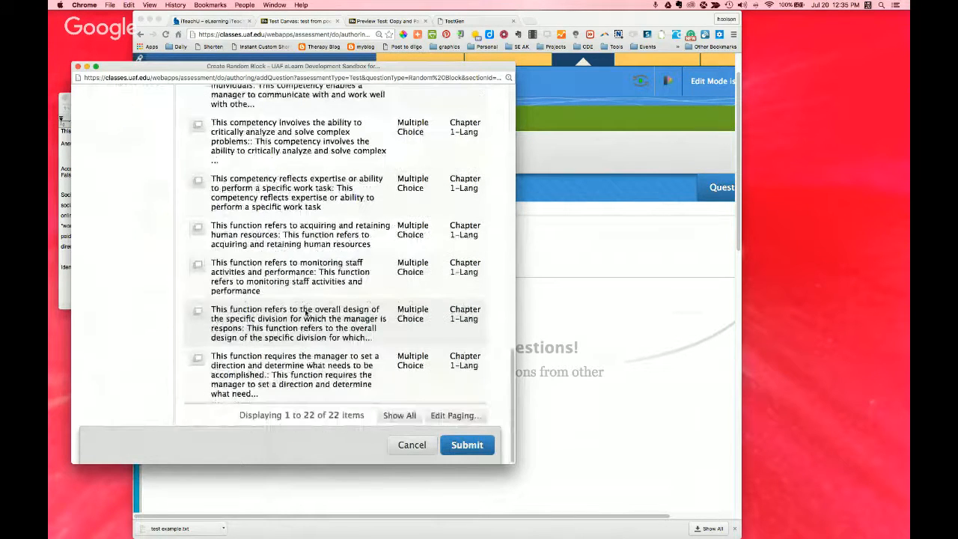
{"action": "scroll", "coordinate": [305, 312], "scroll_direction": "up", "scroll_amount": 4}
{"action": "scroll", "coordinate": [378, 357], "scroll_direction": "down", "scroll_amount": 4}
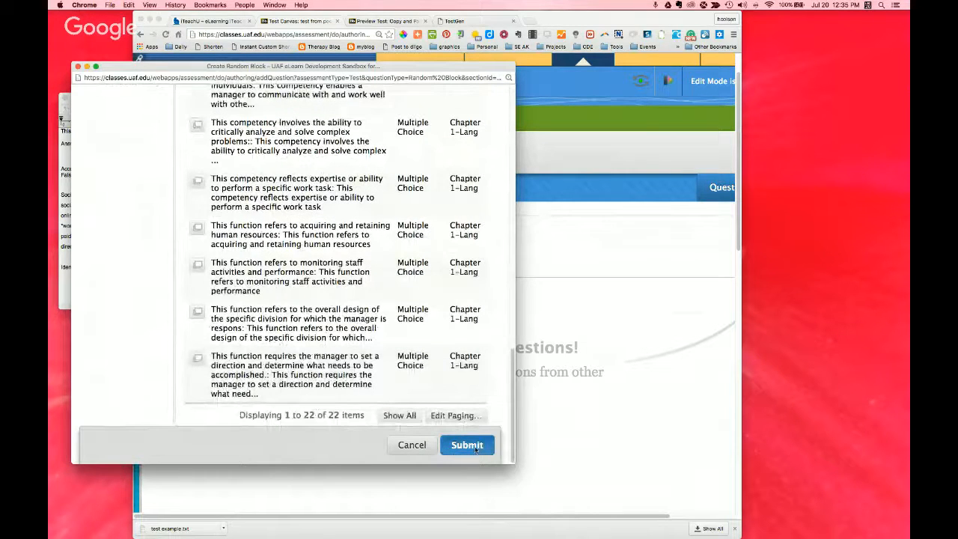
{"action": "left_click", "coordinate": [476, 447]}
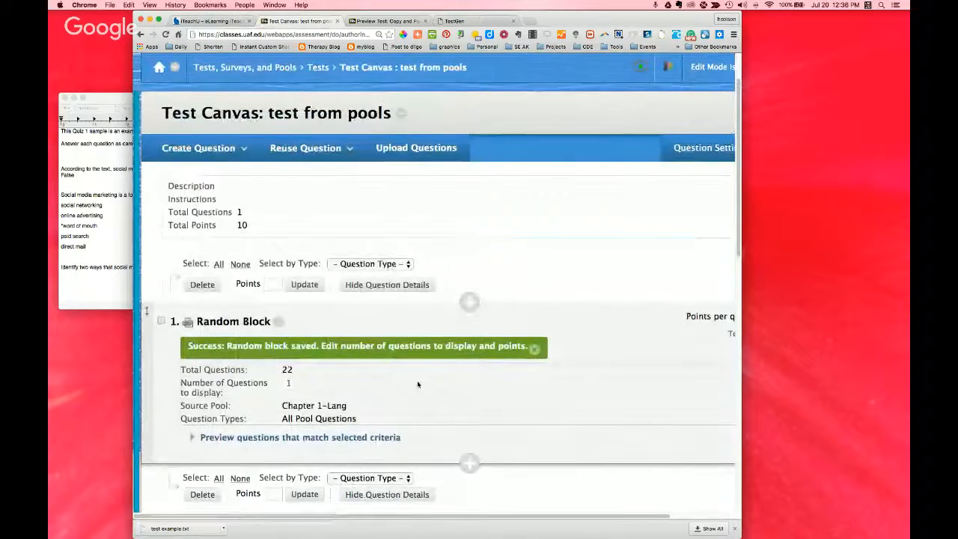
Step: Set the random block's number of questions to display to 5
{"action": "scroll", "coordinate": [418, 384], "scroll_direction": "down", "scroll_amount": 3}
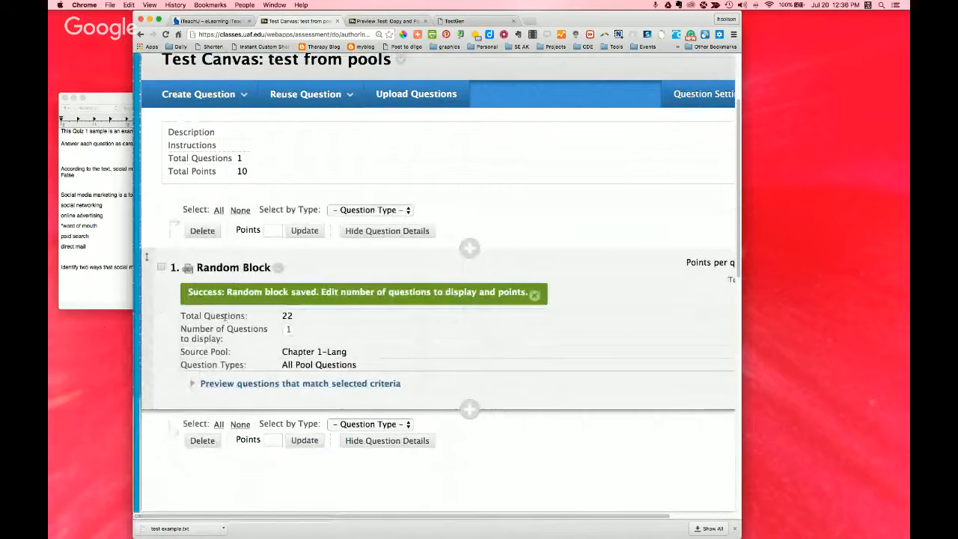
{"action": "left_click", "coordinate": [289, 330]}
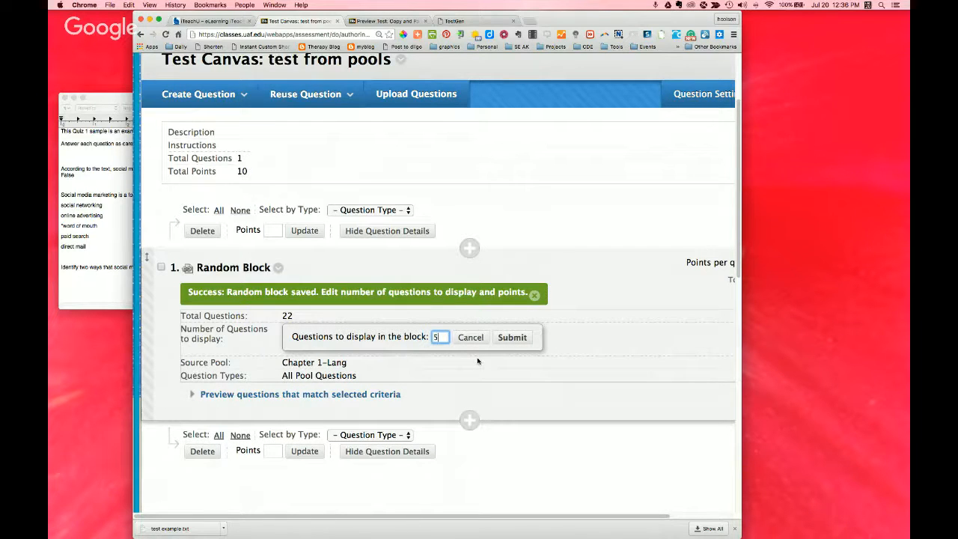
{"action": "type", "text": "5"}
{"action": "left_click", "coordinate": [513, 337]}
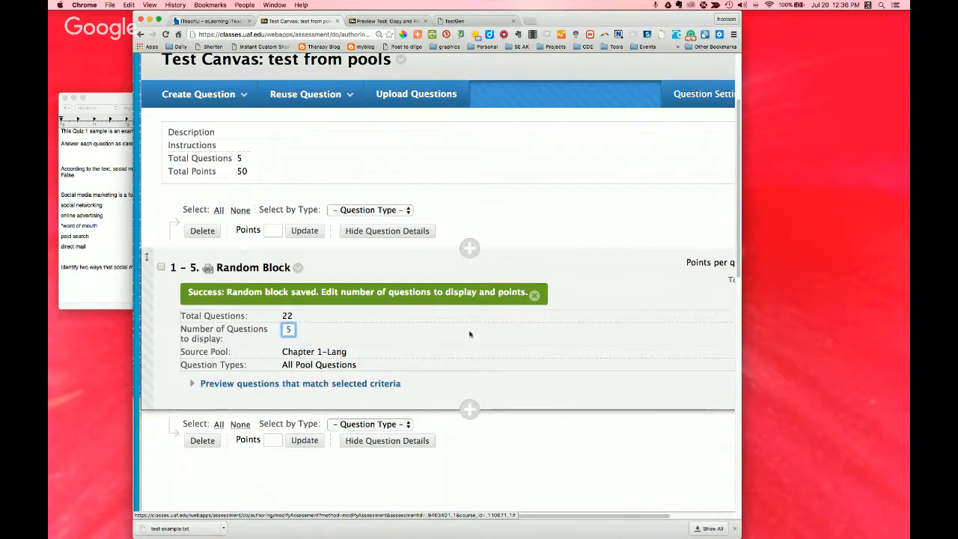
Step: Start a question set for the test and bring its pool criteria into view
{"action": "scroll", "coordinate": [445, 333], "scroll_direction": "down", "scroll_amount": 1}
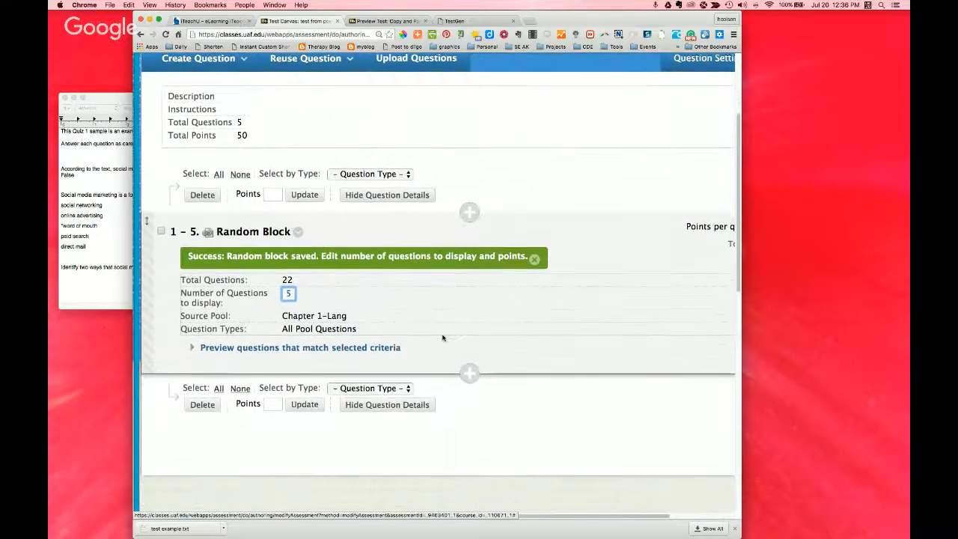
{"action": "scroll", "coordinate": [444, 341], "scroll_direction": "up", "scroll_amount": 2}
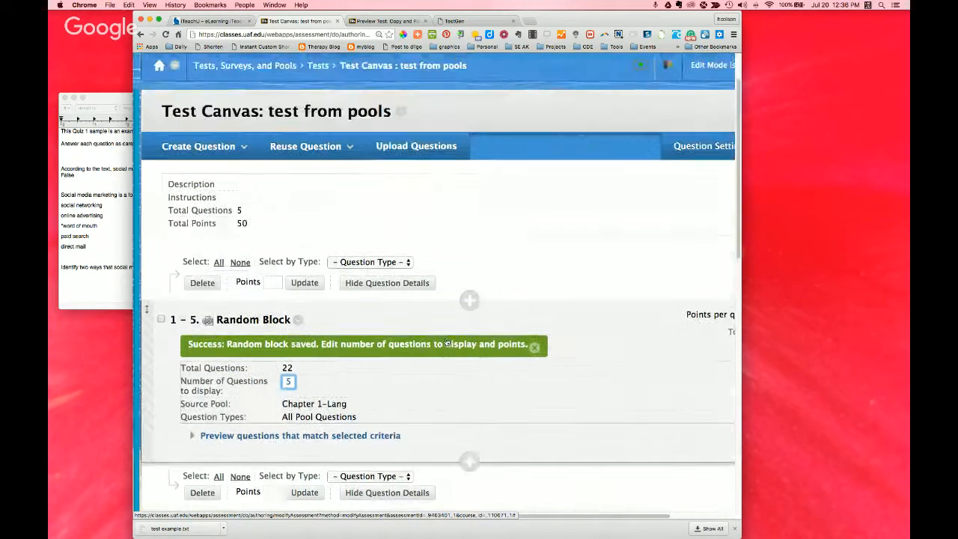
{"action": "left_click", "coordinate": [306, 147]}
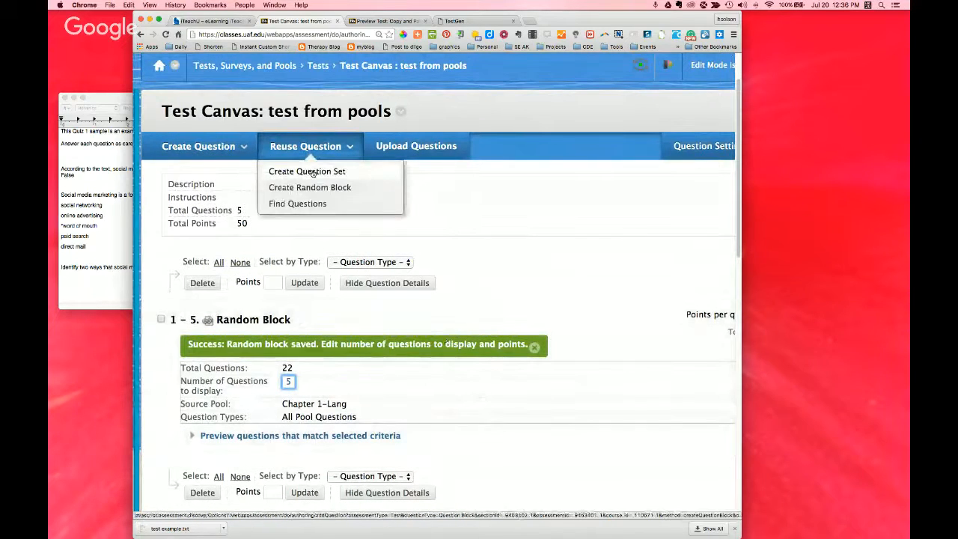
{"action": "left_click", "coordinate": [313, 174]}
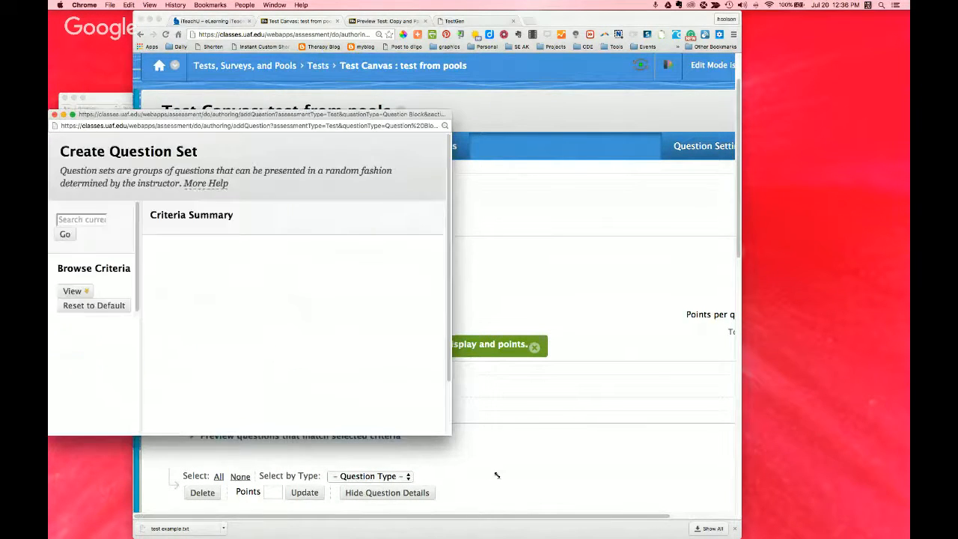
{"action": "left_click_drag", "start_coordinate": [358, 116], "coordinate": [429, 94]}
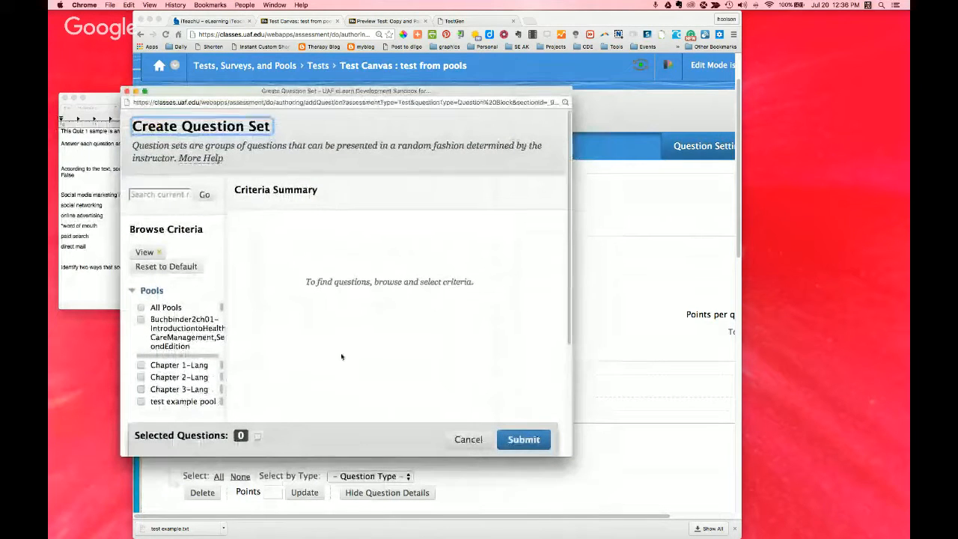
{"action": "scroll", "coordinate": [332, 347], "scroll_direction": "down", "scroll_amount": 3}
{"action": "scroll", "coordinate": [280, 328], "scroll_direction": "down", "scroll_amount": 4}
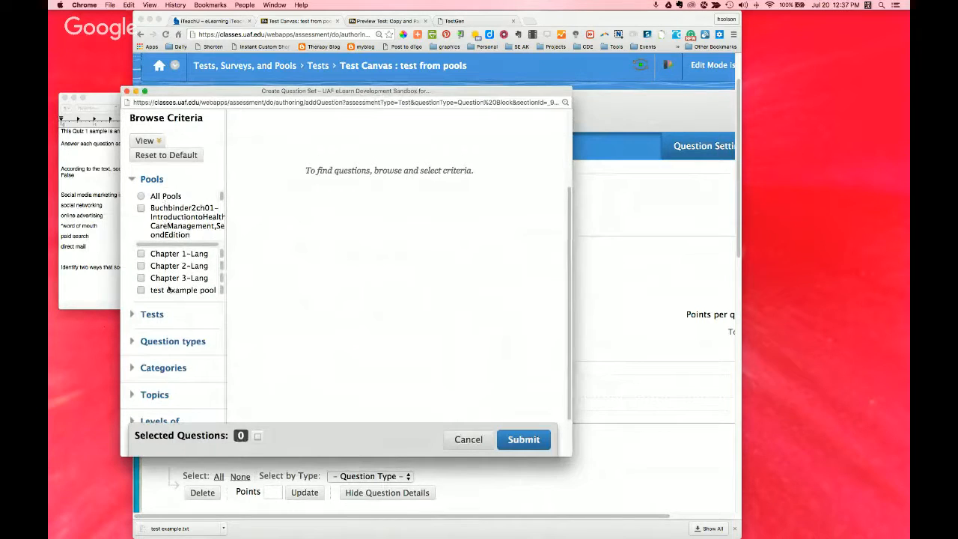
Step: Examine the Tests and Question types criteria available for choosing the question set's questions
{"action": "left_click", "coordinate": [132, 314]}
{"action": "scroll", "coordinate": [199, 368], "scroll_direction": "down", "scroll_amount": 1}
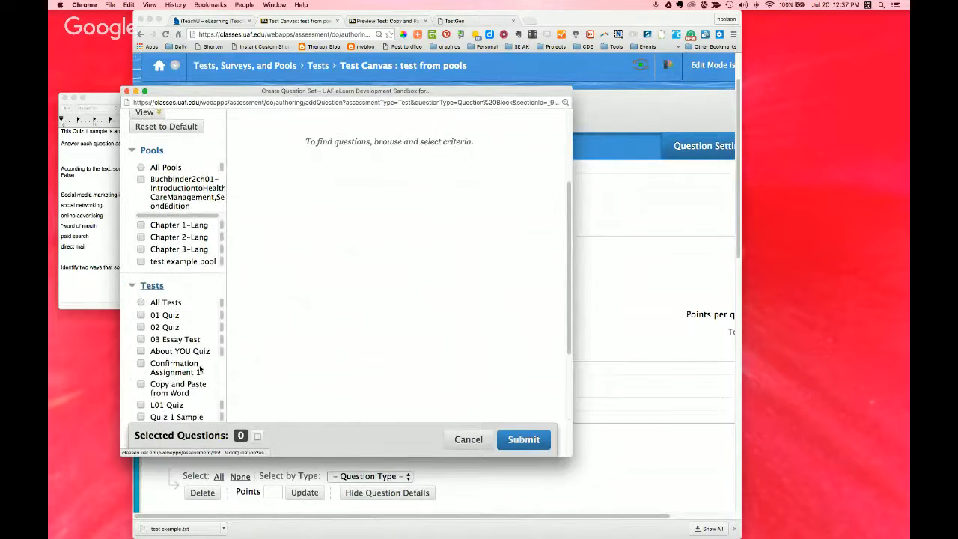
{"action": "scroll", "coordinate": [199, 387], "scroll_direction": "down", "scroll_amount": 2}
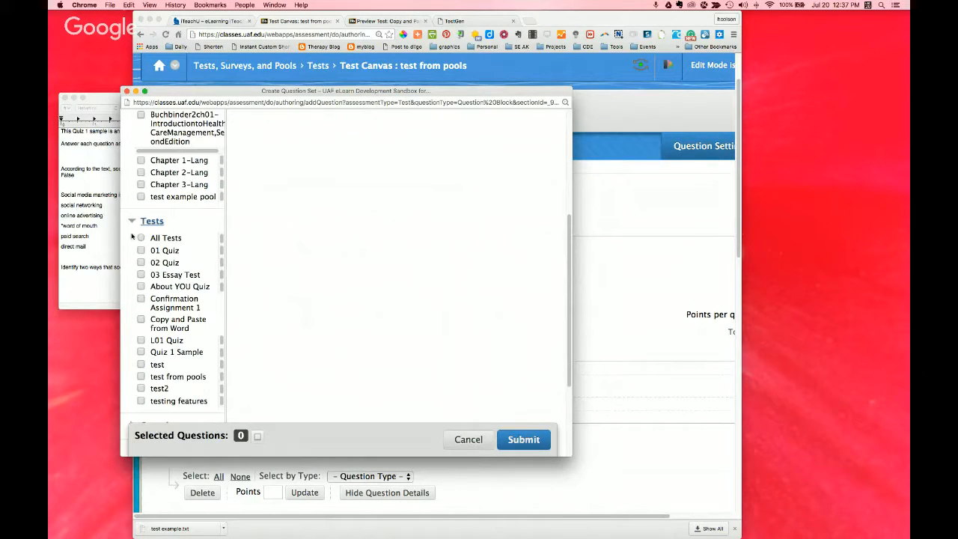
{"action": "left_click", "coordinate": [140, 223]}
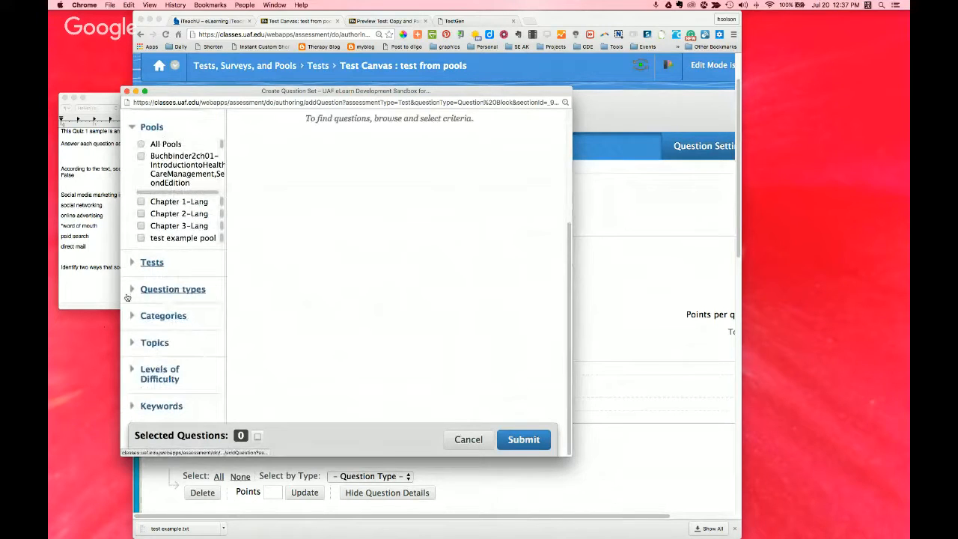
{"action": "left_click", "coordinate": [132, 289]}
{"action": "scroll", "coordinate": [228, 334], "scroll_direction": "down", "scroll_amount": 1}
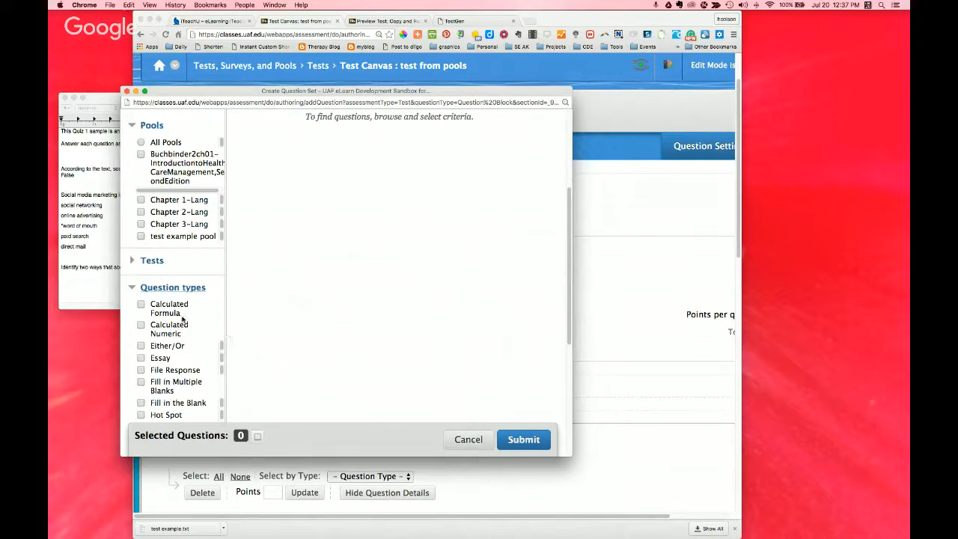
{"action": "scroll", "coordinate": [182, 318], "scroll_direction": "down", "scroll_amount": 3}
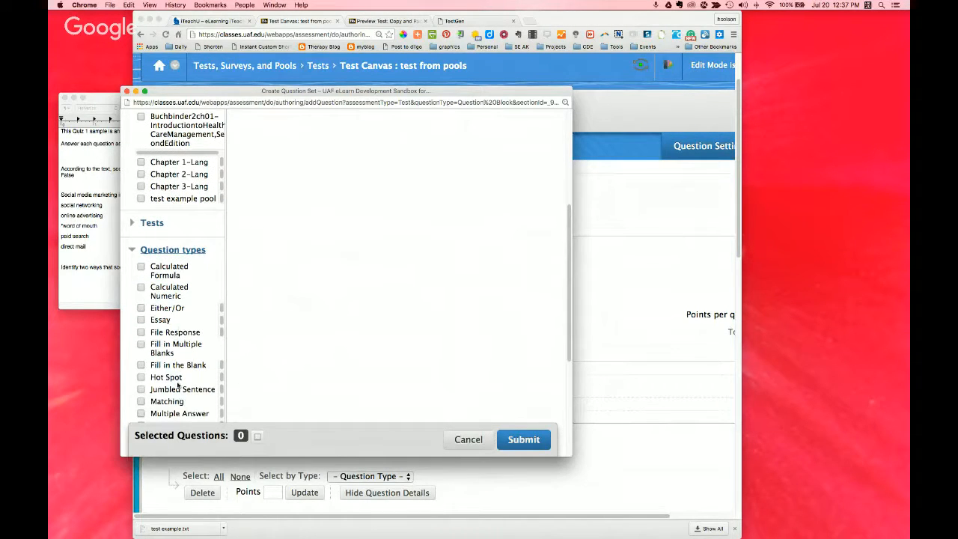
{"action": "scroll", "coordinate": [178, 384], "scroll_direction": "up", "scroll_amount": 3}
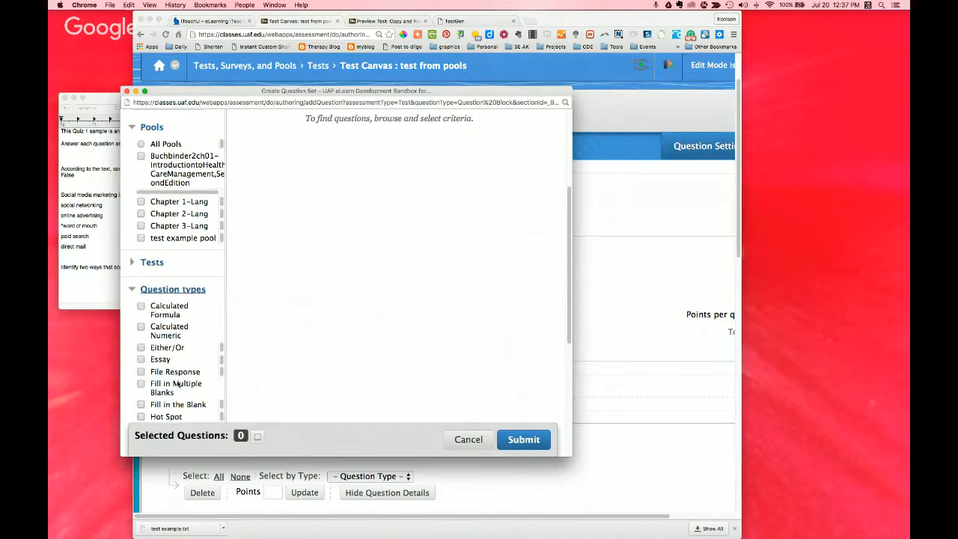
Step: Filter the question set's candidates to the Chapter 3-Lang pool with Multiple Answer and Multiple Choice types, and look through the matches
{"action": "left_click", "coordinate": [140, 226]}
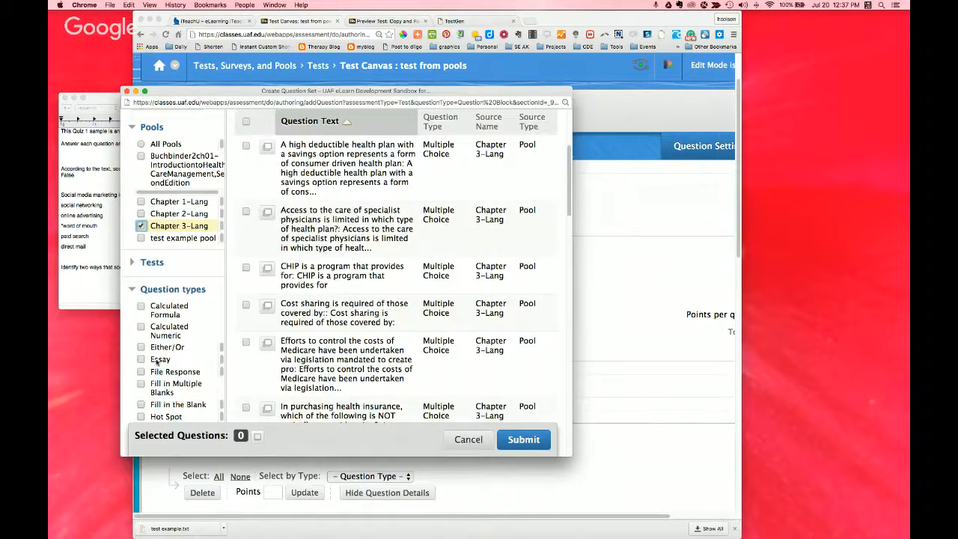
{"action": "scroll", "coordinate": [147, 384], "scroll_direction": "down", "scroll_amount": 3}
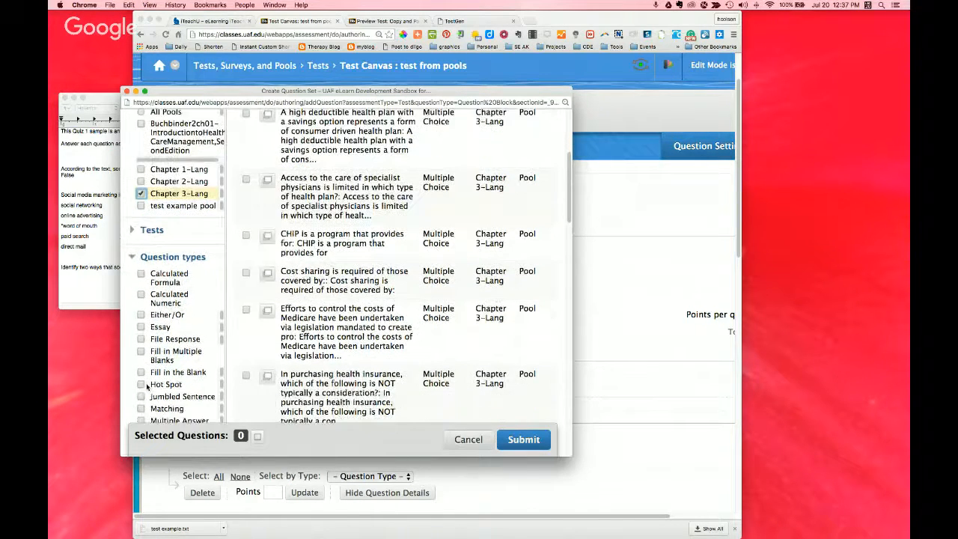
{"action": "scroll", "coordinate": [147, 385], "scroll_direction": "down", "scroll_amount": 1}
{"action": "left_click", "coordinate": [143, 408]}
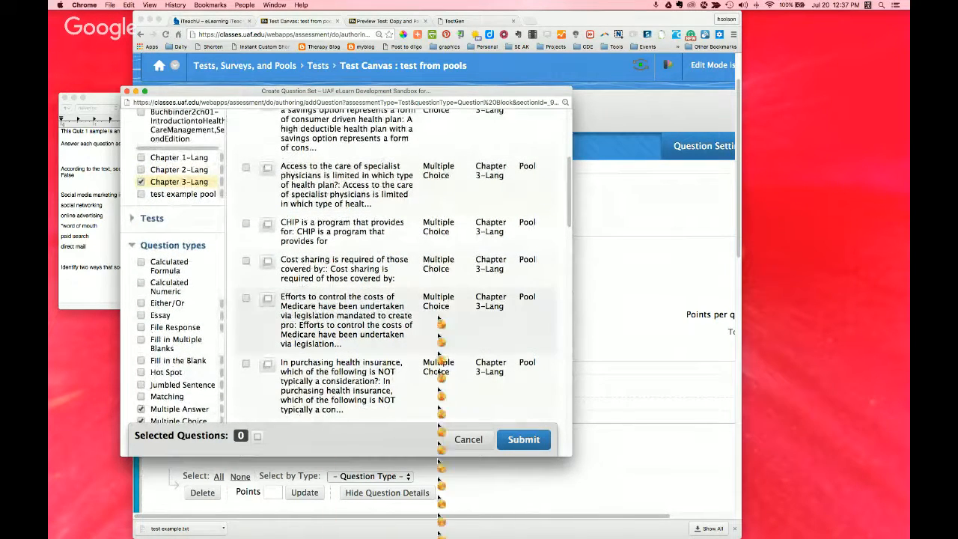
{"action": "scroll", "coordinate": [446, 315], "scroll_direction": "down", "scroll_amount": 3}
{"action": "scroll", "coordinate": [447, 316], "scroll_direction": "down", "scroll_amount": 5}
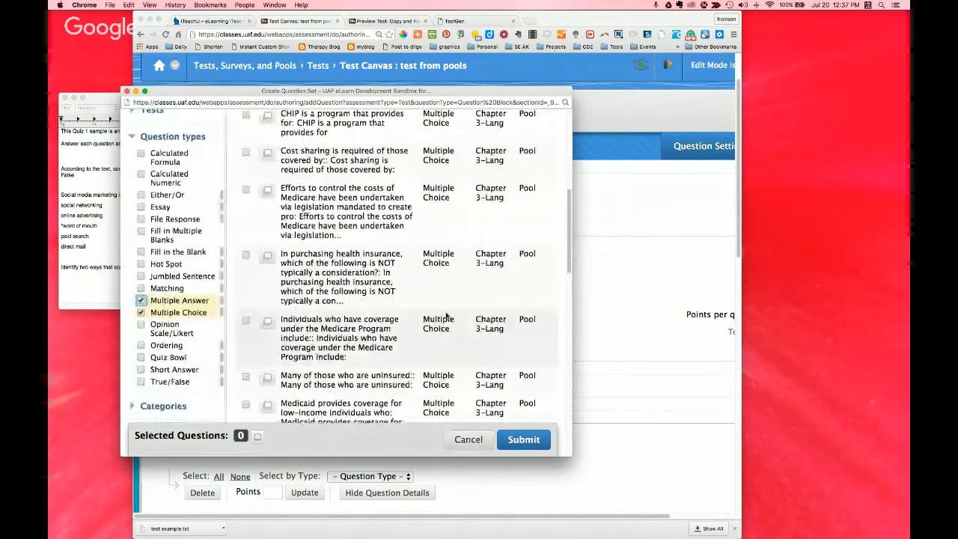
Step: Remove Multiple Choice from the question type criteria, keeping Multiple Answer, and check the matching questions
{"action": "scroll", "coordinate": [447, 315], "scroll_direction": "up", "scroll_amount": 8}
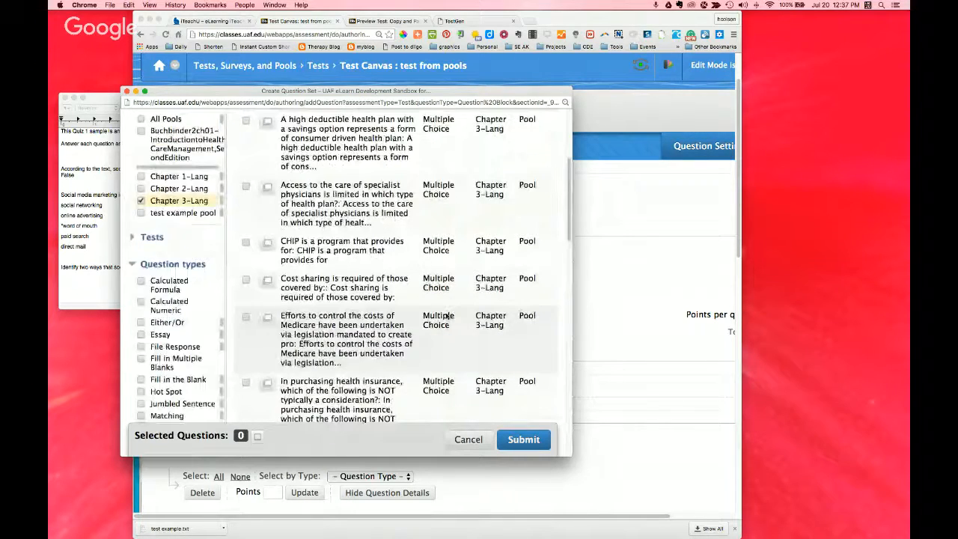
{"action": "scroll", "coordinate": [447, 316], "scroll_direction": "down", "scroll_amount": 5}
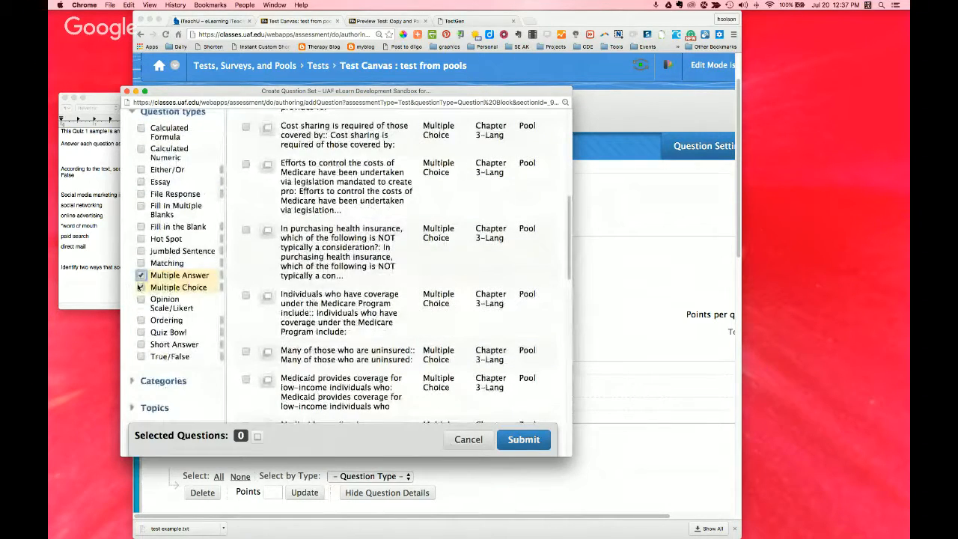
{"action": "left_click", "coordinate": [140, 288]}
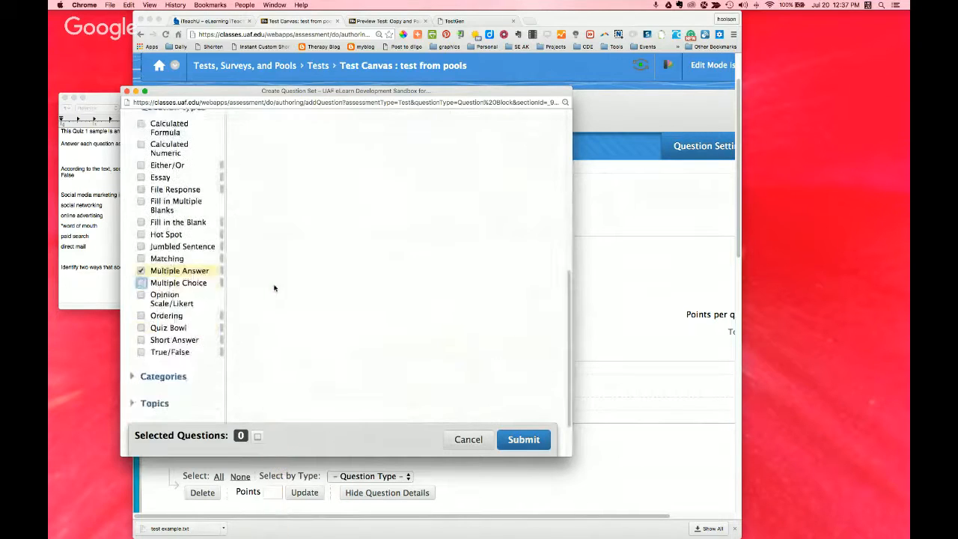
{"action": "scroll", "coordinate": [275, 289], "scroll_direction": "down", "scroll_amount": 2}
{"action": "scroll", "coordinate": [310, 289], "scroll_direction": "up", "scroll_amount": 3}
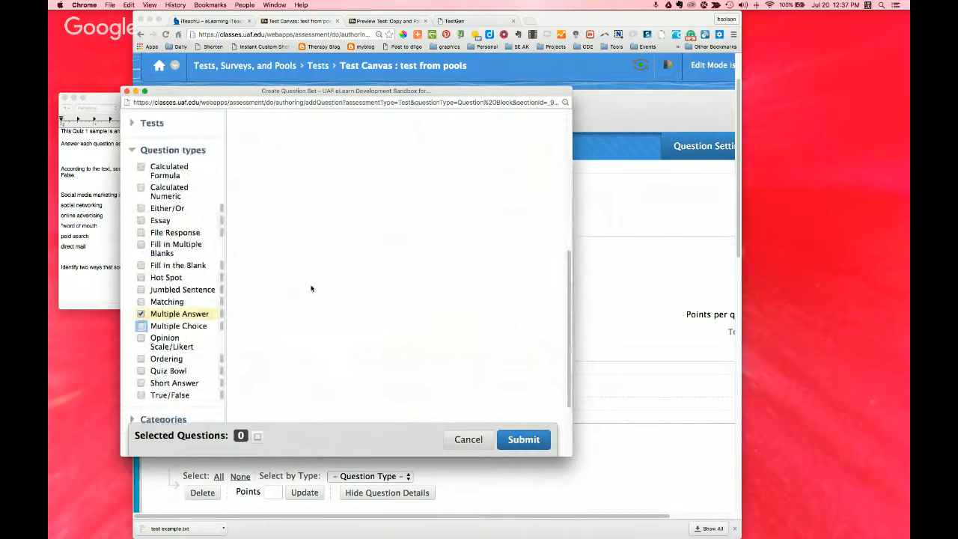
Step: Switch the question type criteria from Multiple Answer to Multiple Choice and select all matching Chapter 3-Lang questions
{"action": "scroll", "coordinate": [246, 274], "scroll_direction": "up", "scroll_amount": 4}
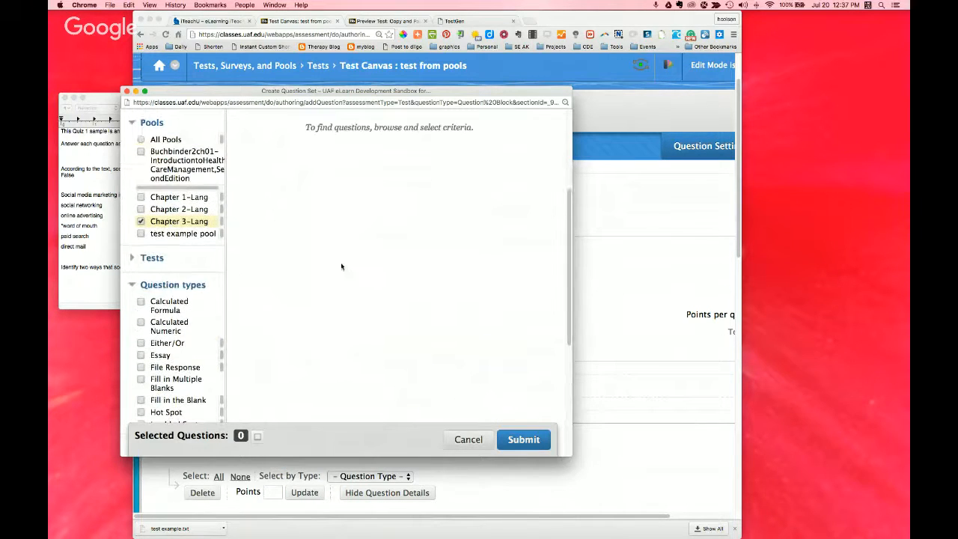
{"action": "scroll", "coordinate": [389, 285], "scroll_direction": "up", "scroll_amount": 3}
{"action": "scroll", "coordinate": [255, 296], "scroll_direction": "down", "scroll_amount": 5}
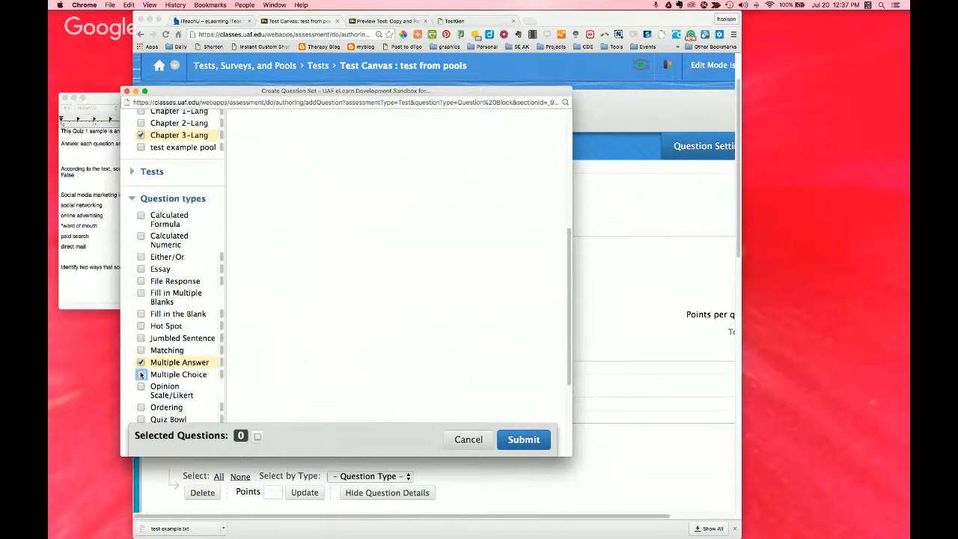
{"action": "left_click", "coordinate": [141, 375]}
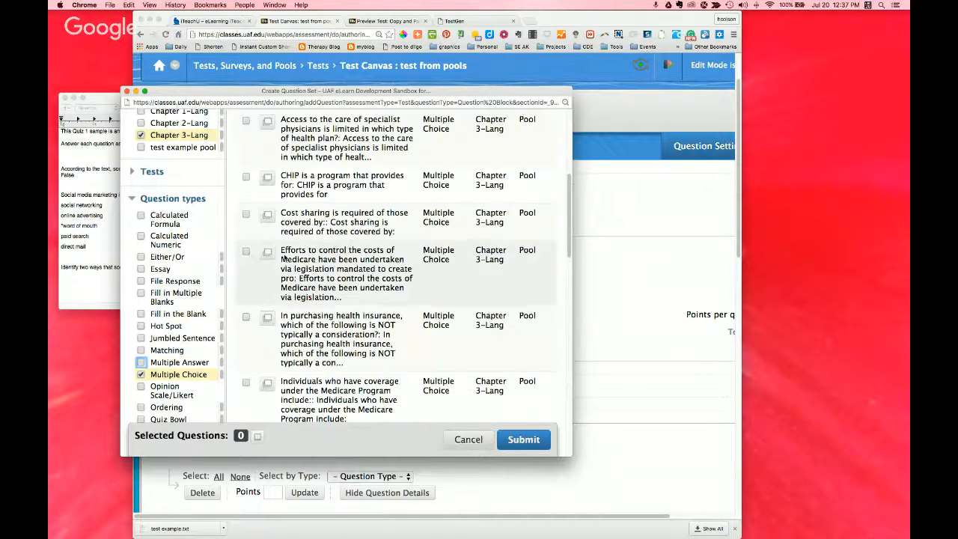
{"action": "scroll", "coordinate": [274, 234], "scroll_direction": "up", "scroll_amount": 5}
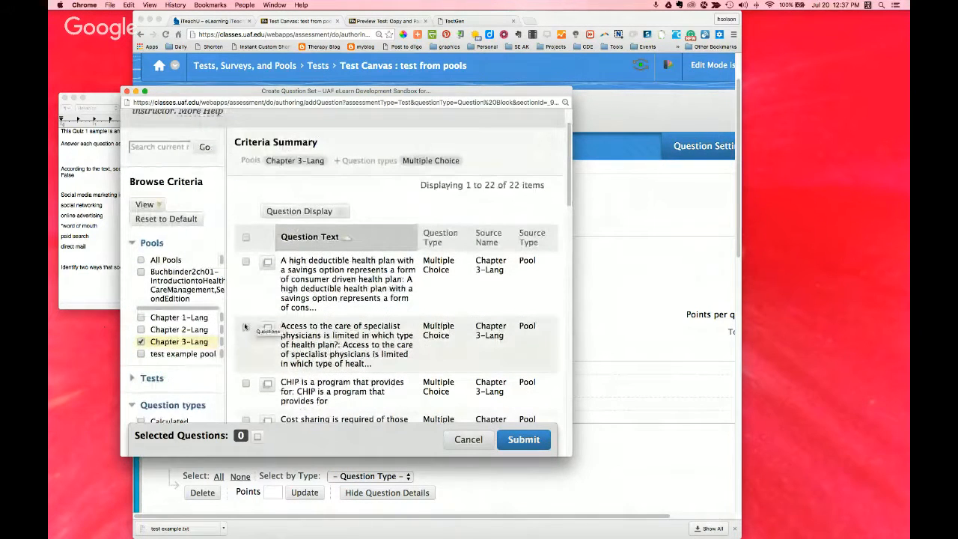
{"action": "left_click", "coordinate": [247, 237]}
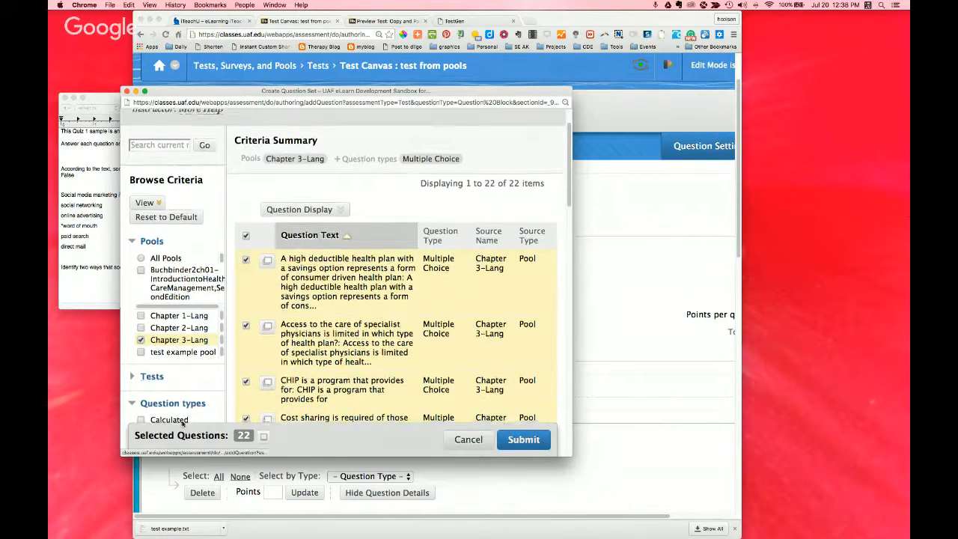
Step: Switch the question type criteria to True/False only and add all matching Chapter 3-Lang questions to the selection
{"action": "scroll", "coordinate": [184, 408], "scroll_direction": "down", "scroll_amount": 2}
{"action": "scroll", "coordinate": [181, 422], "scroll_direction": "down", "scroll_amount": 5}
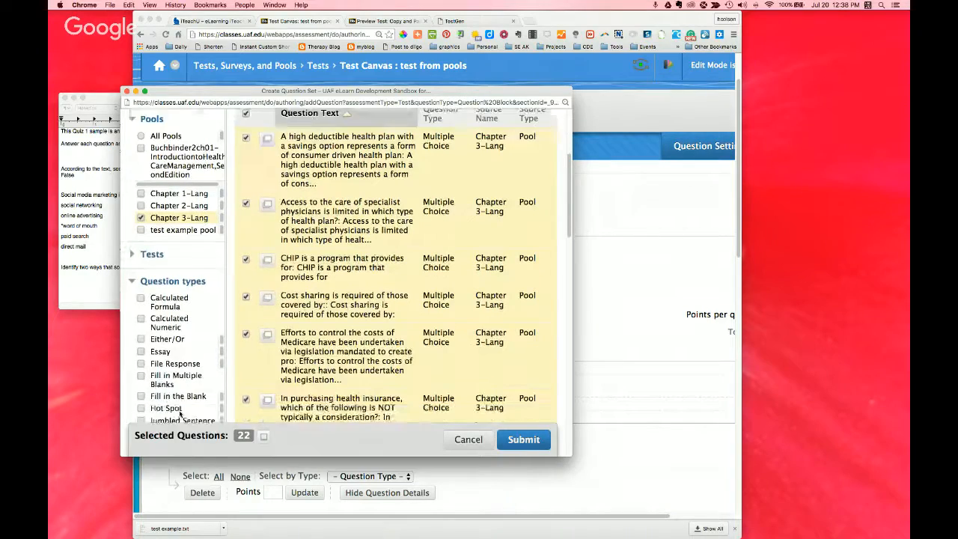
{"action": "scroll", "coordinate": [162, 399], "scroll_direction": "down", "scroll_amount": 3}
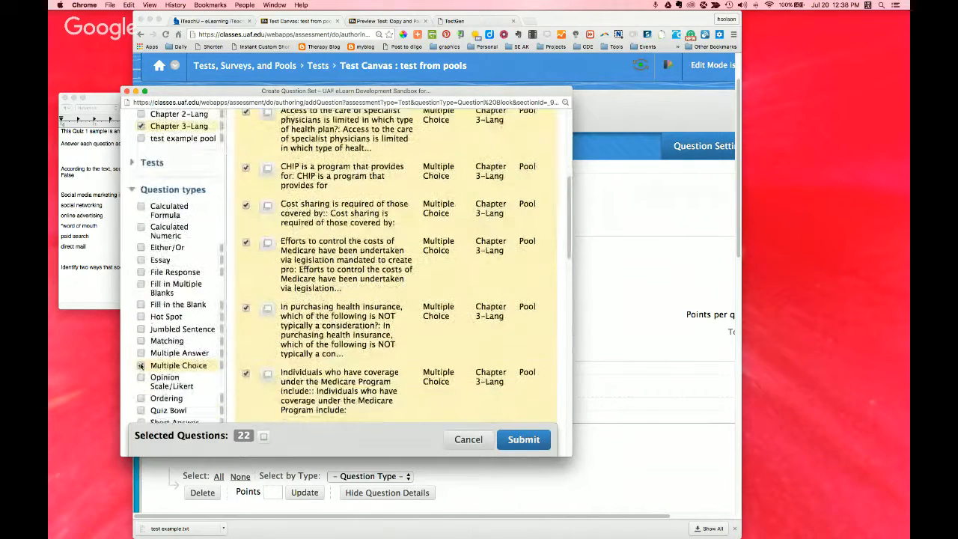
{"action": "left_click", "coordinate": [141, 415]}
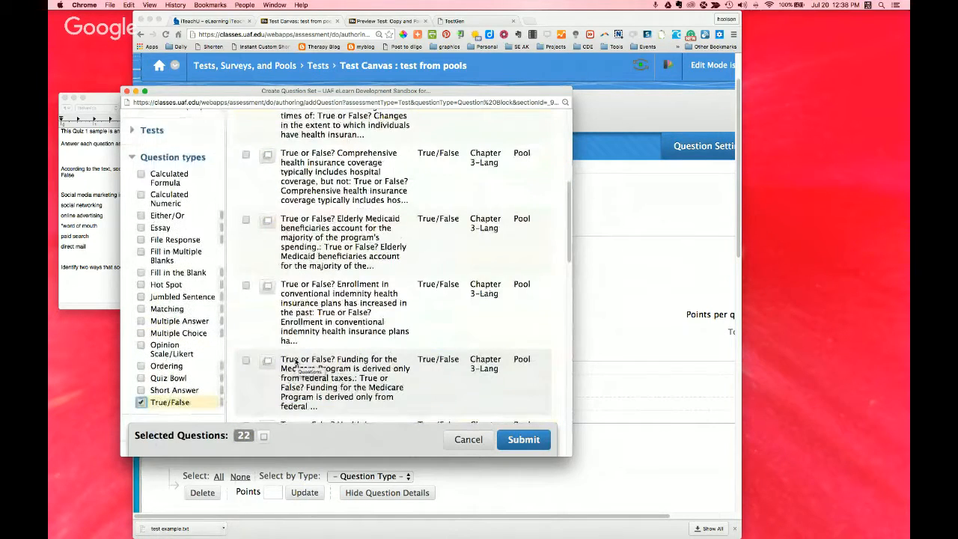
{"action": "scroll", "coordinate": [251, 185], "scroll_direction": "up", "scroll_amount": 5}
{"action": "scroll", "coordinate": [251, 186], "scroll_direction": "up", "scroll_amount": 3}
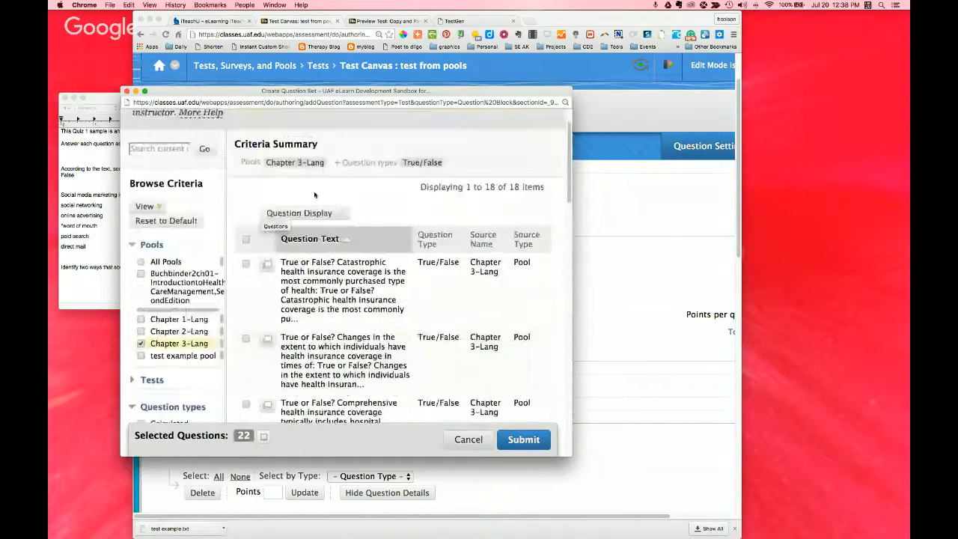
{"action": "left_click", "coordinate": [245, 242]}
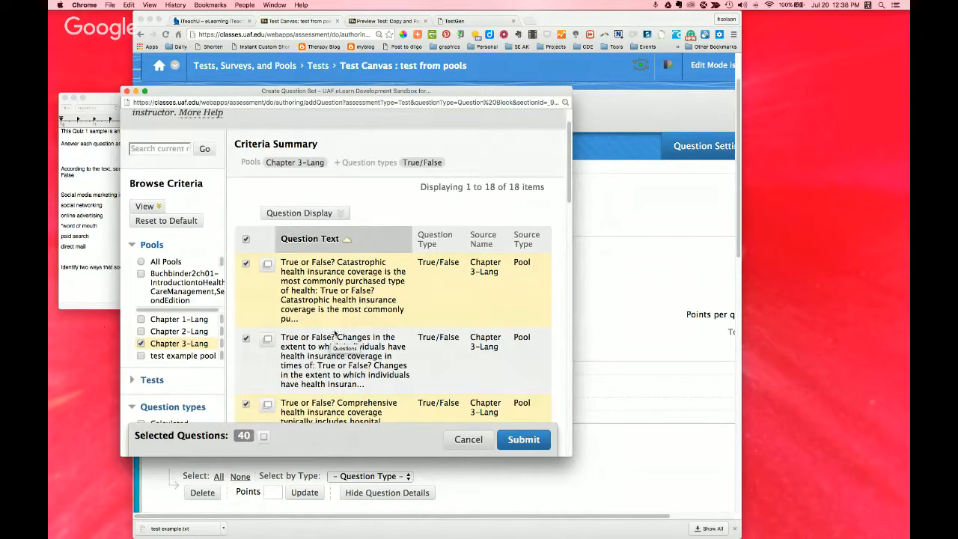
Step: Expand the Tests criteria, look through the tests available as question sources, and collapse the list again
{"action": "scroll", "coordinate": [334, 335], "scroll_direction": "down", "scroll_amount": 5}
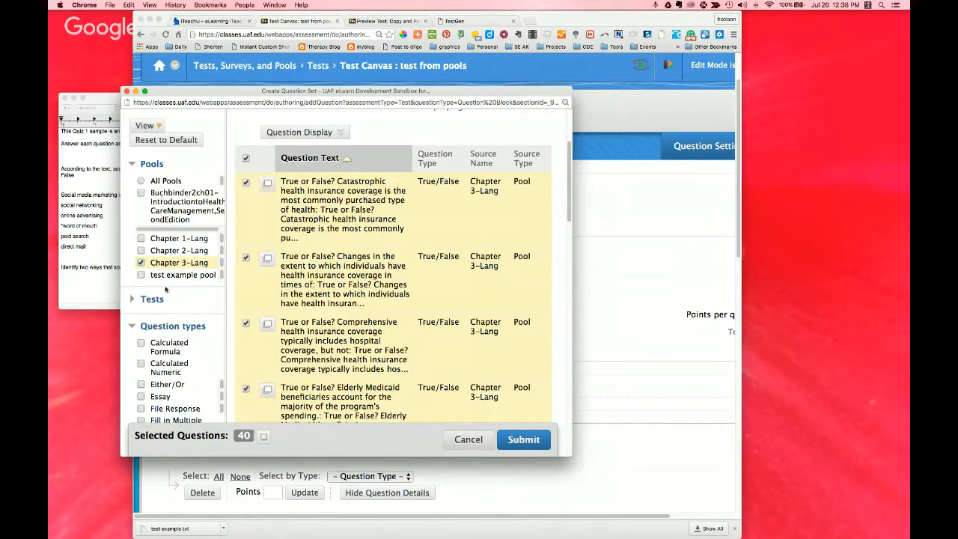
{"action": "left_click", "coordinate": [150, 298]}
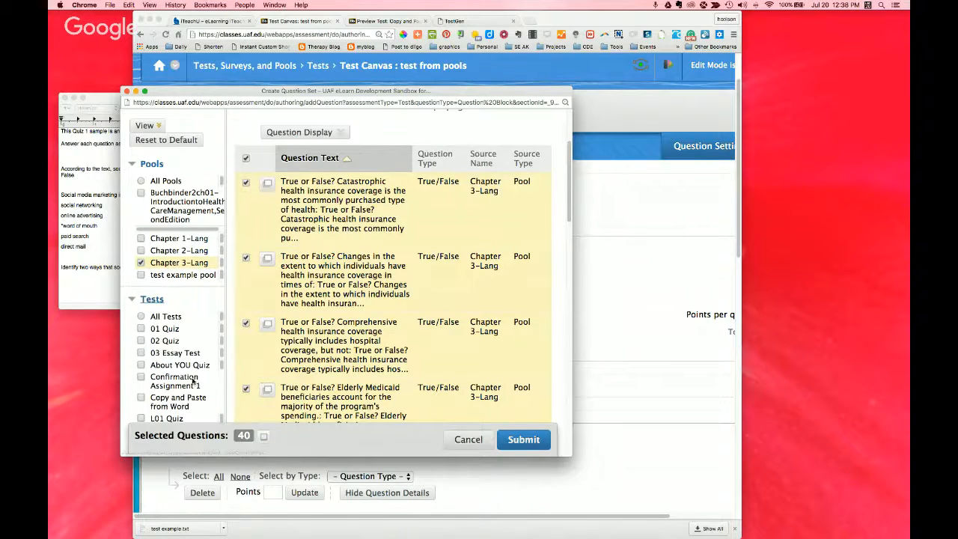
{"action": "scroll", "coordinate": [193, 382], "scroll_direction": "down", "scroll_amount": 1}
{"action": "scroll", "coordinate": [192, 382], "scroll_direction": "down", "scroll_amount": 3}
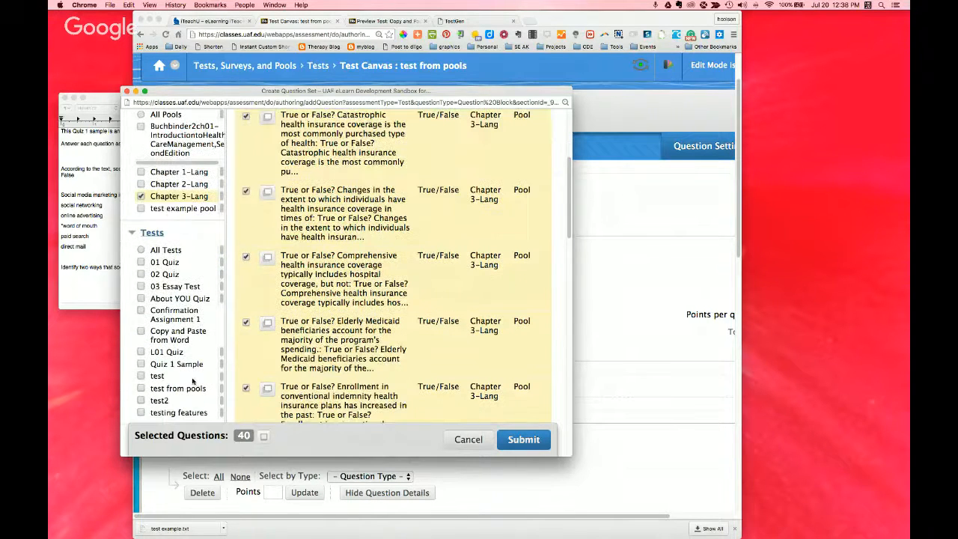
{"action": "left_click", "coordinate": [133, 232]}
{"action": "scroll", "coordinate": [162, 170], "scroll_direction": "up", "scroll_amount": 3}
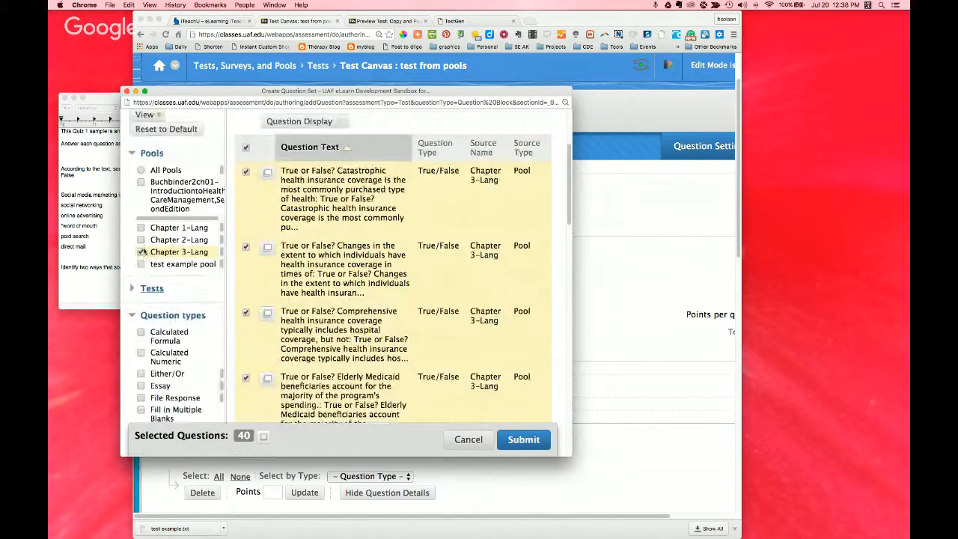
Step: Add test example pool to the pool criteria, review the matching questions, and submit the question set with the existing selection
{"action": "left_click", "coordinate": [141, 265]}
{"action": "scroll", "coordinate": [140, 267], "scroll_direction": "up", "scroll_amount": 1}
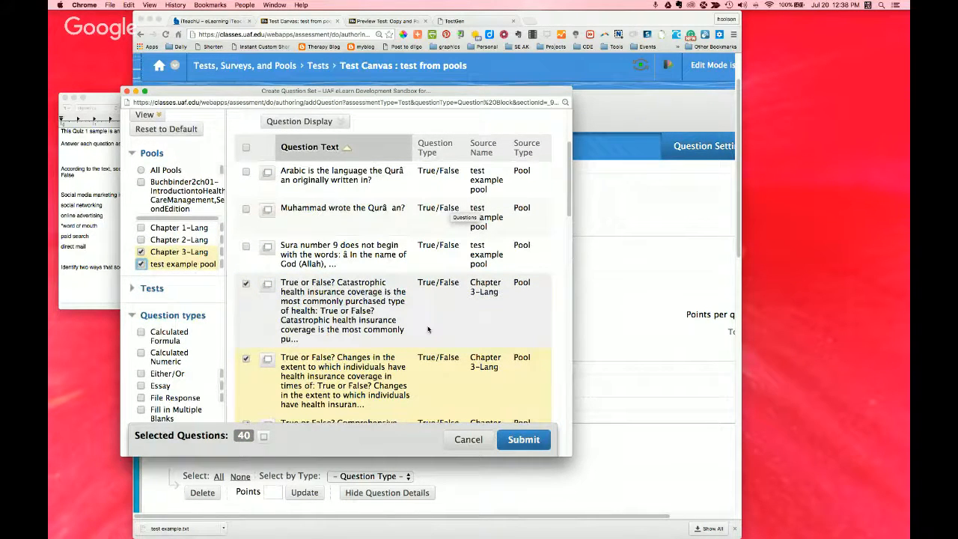
{"action": "scroll", "coordinate": [428, 329], "scroll_direction": "down", "scroll_amount": 10}
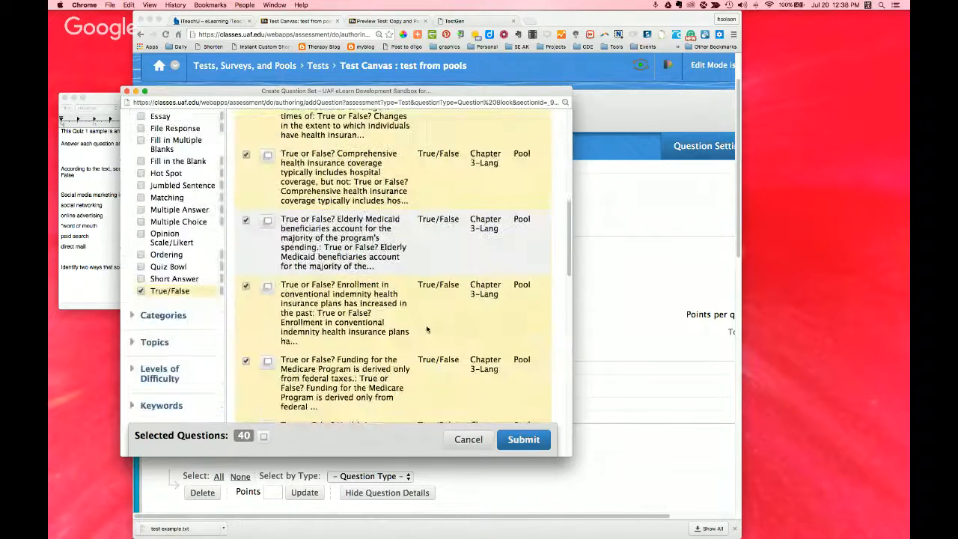
{"action": "scroll", "coordinate": [426, 330], "scroll_direction": "down", "scroll_amount": 10}
{"action": "scroll", "coordinate": [429, 330], "scroll_direction": "down", "scroll_amount": 9}
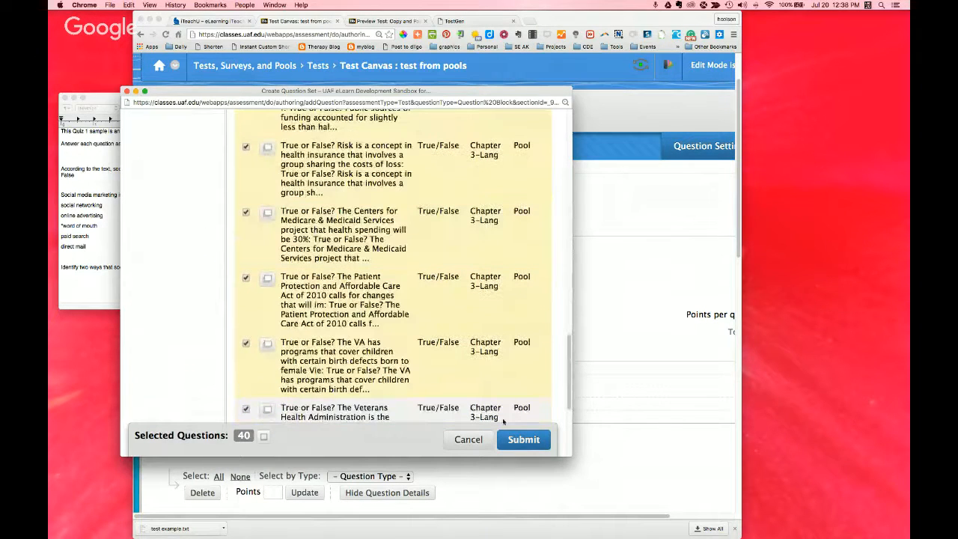
{"action": "left_click", "coordinate": [517, 445]}
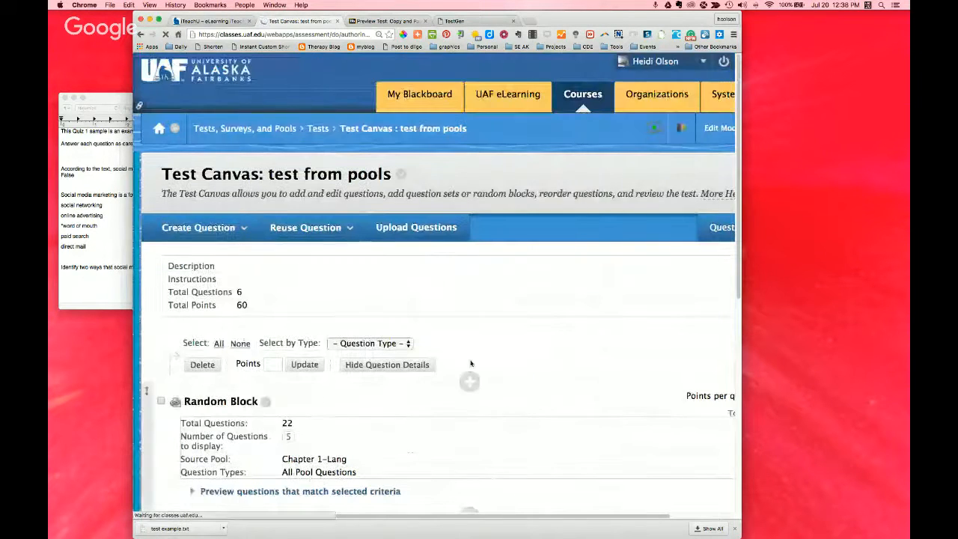
Step: Try to set the question set's number of questions to display to 10
{"action": "scroll", "coordinate": [506, 367], "scroll_direction": "down", "scroll_amount": 3}
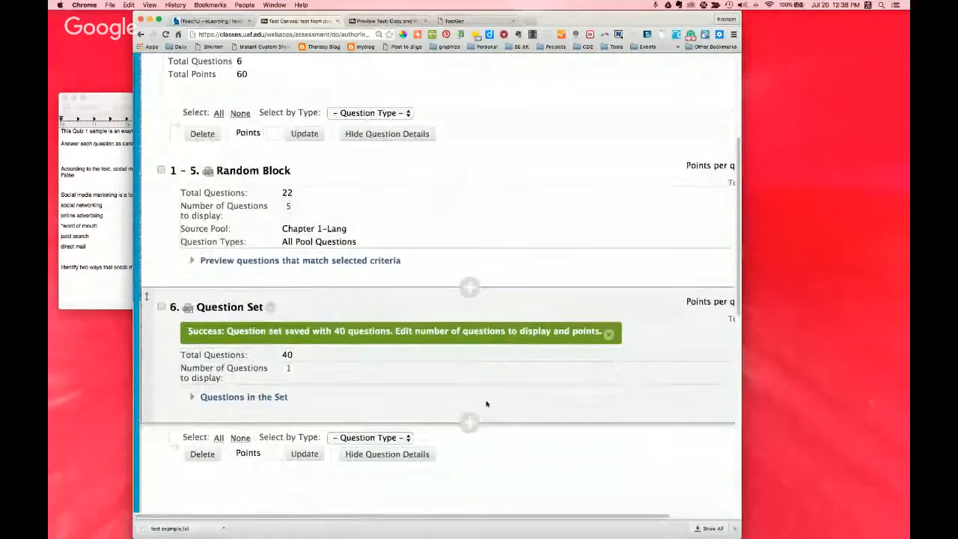
{"action": "left_click", "coordinate": [289, 369]}
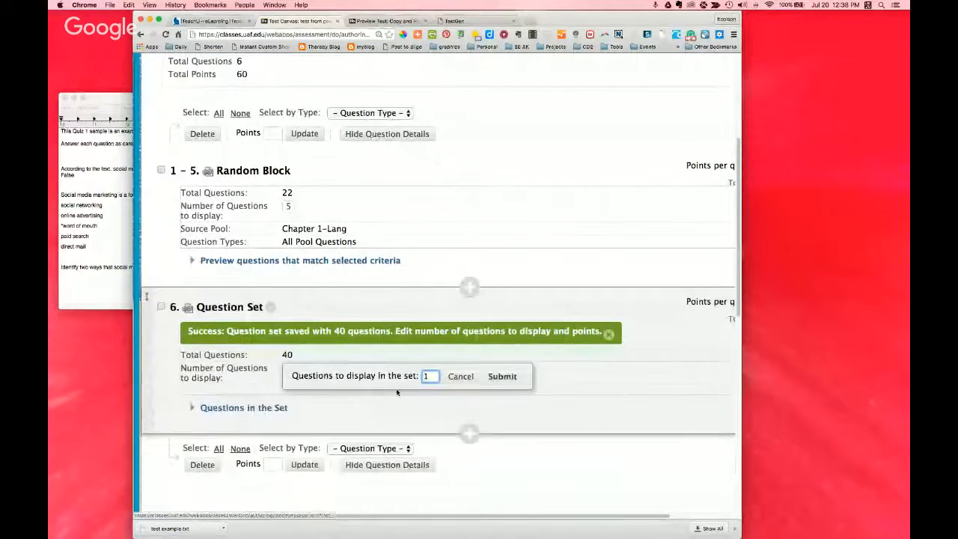
{"action": "type", "text": "10"}
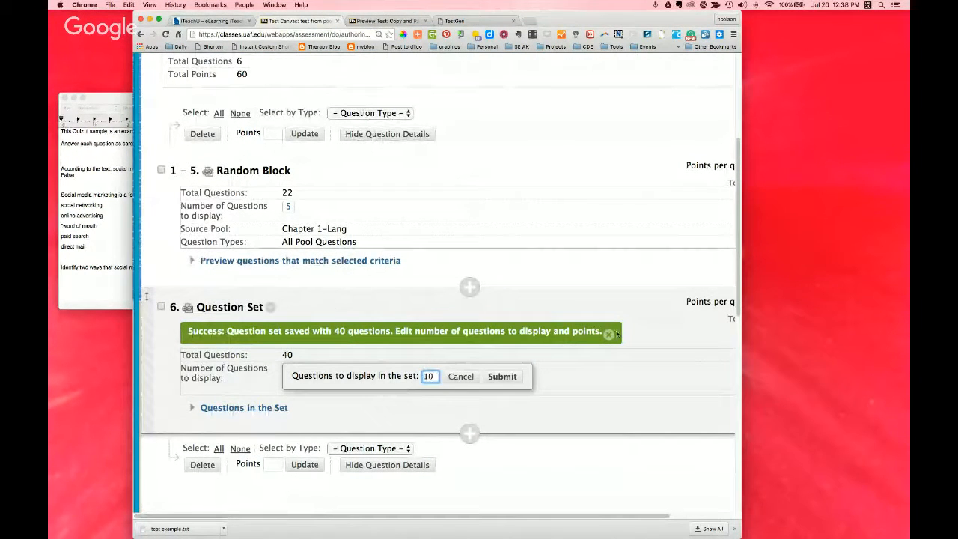
{"action": "left_click", "coordinate": [636, 371]}
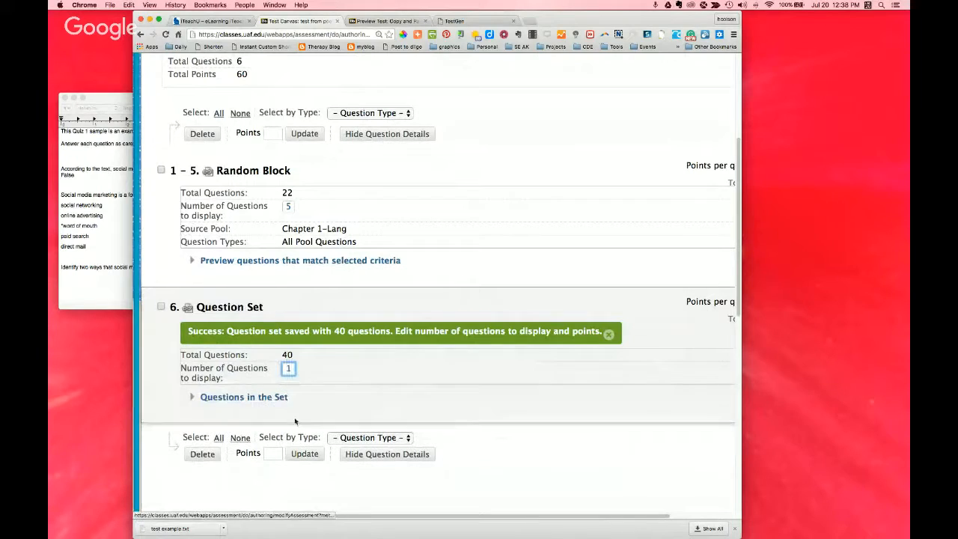
Step: Expand the list of questions in the question set, look through it, and collapse it again
{"action": "left_click", "coordinate": [191, 398]}
{"action": "scroll", "coordinate": [404, 406], "scroll_direction": "down", "scroll_amount": 3}
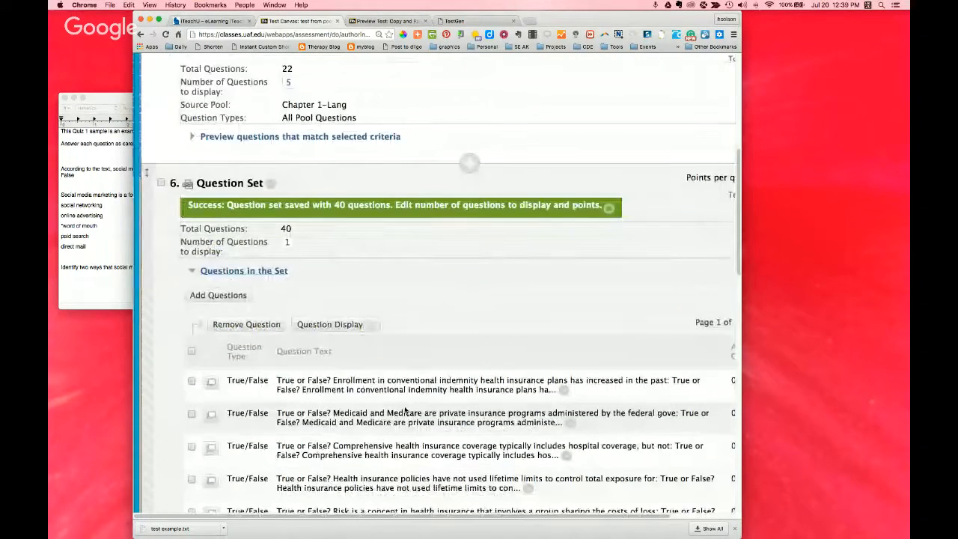
{"action": "scroll", "coordinate": [405, 410], "scroll_direction": "down", "scroll_amount": 10}
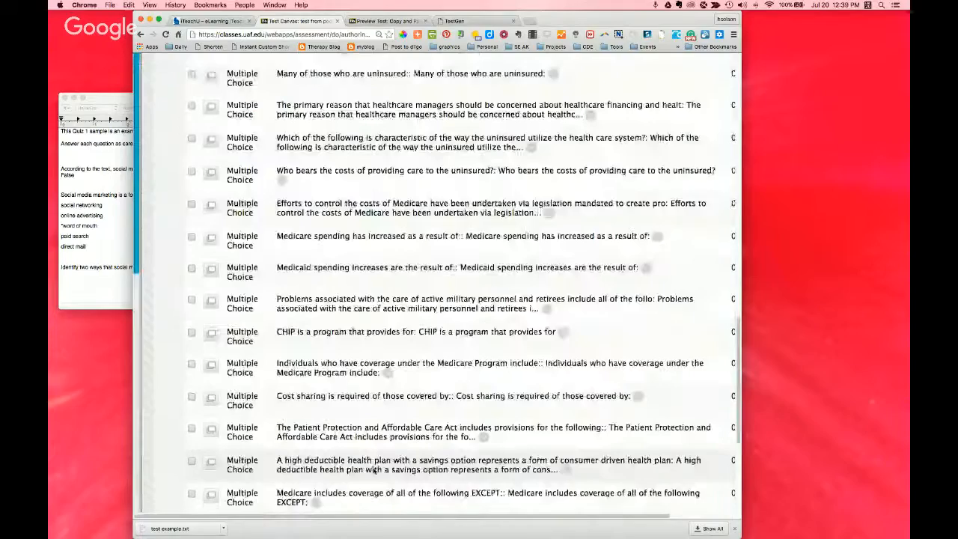
{"action": "scroll", "coordinate": [373, 470], "scroll_direction": "down", "scroll_amount": 6}
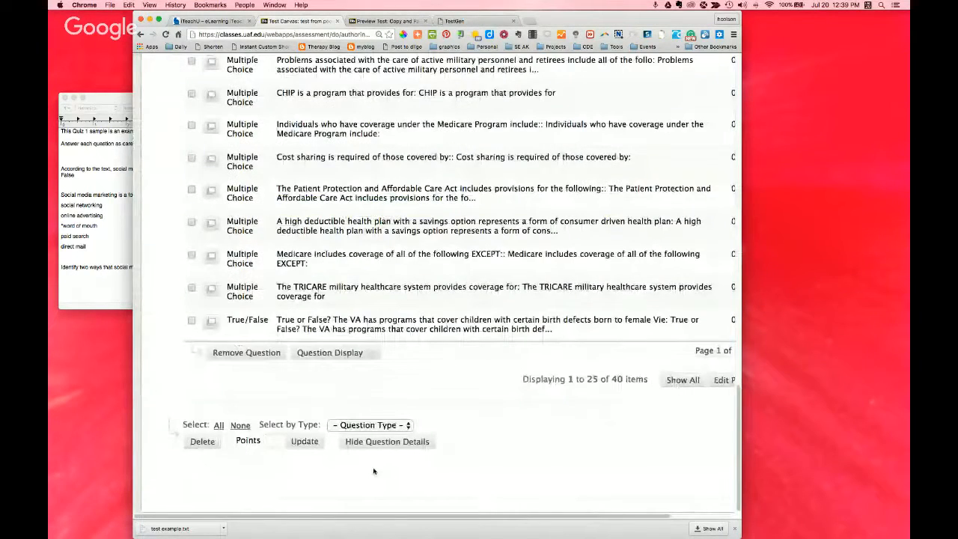
{"action": "scroll", "coordinate": [373, 471], "scroll_direction": "up", "scroll_amount": 20}
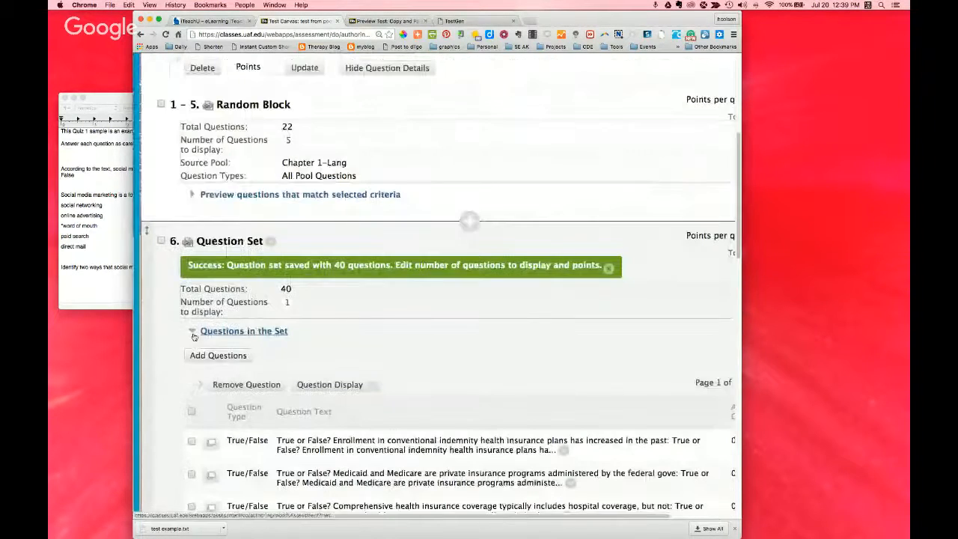
{"action": "left_click", "coordinate": [193, 333]}
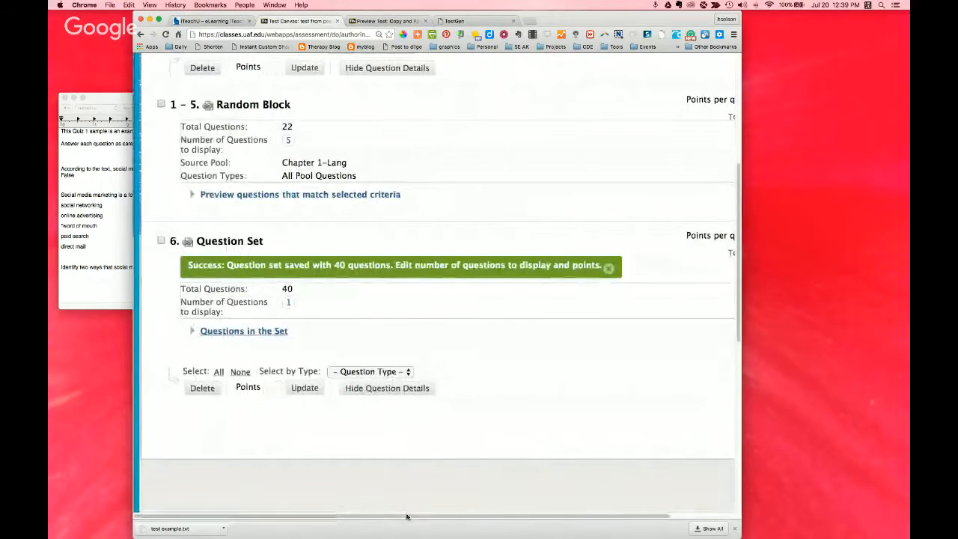
Step: Finish editing the test canvas and find the test from pools entry in the Tests list
{"action": "scroll", "coordinate": [413, 519], "scroll_direction": "right", "scroll_amount": 3}
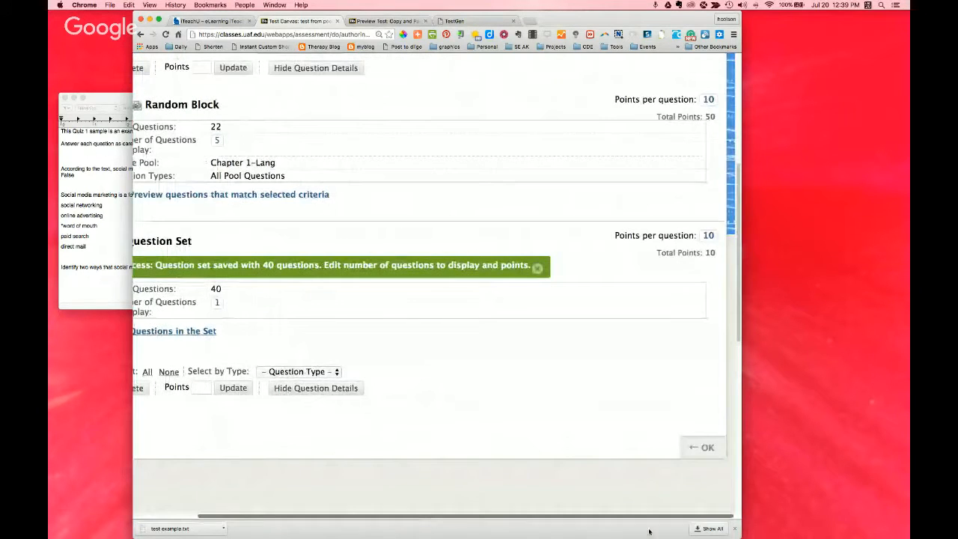
{"action": "left_click", "coordinate": [704, 449]}
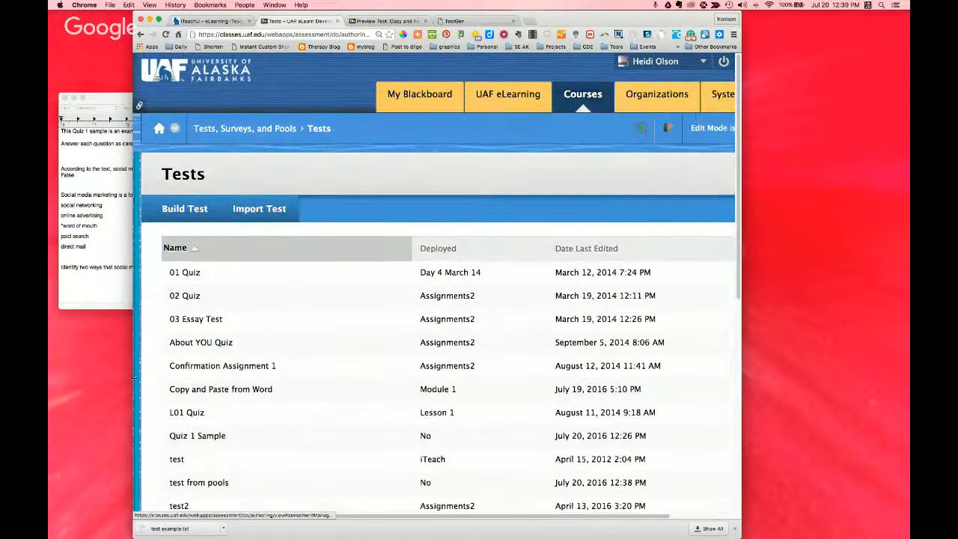
{"action": "scroll", "coordinate": [316, 353], "scroll_direction": "down", "scroll_amount": 1}
{"action": "scroll", "coordinate": [322, 352], "scroll_direction": "down", "scroll_amount": 3}
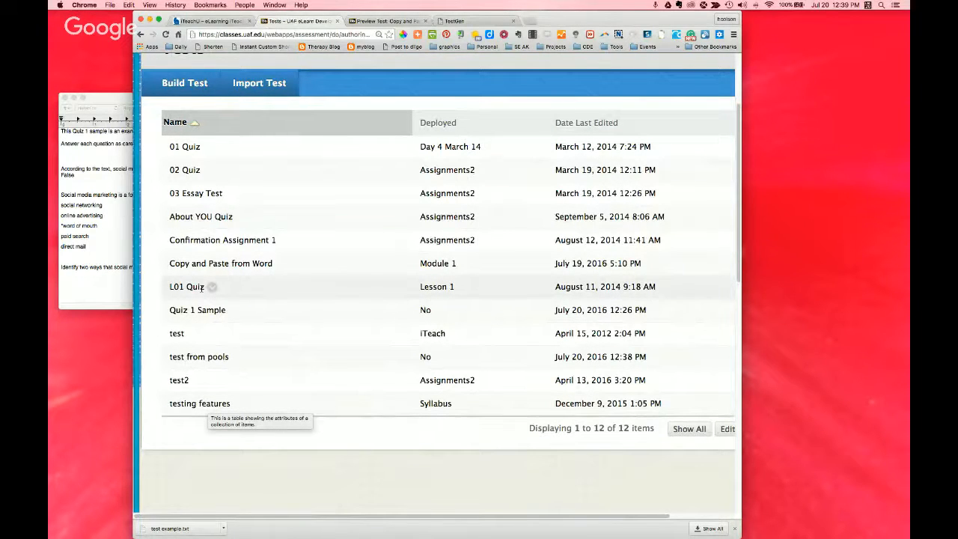
Step: Open test from pools for editing, review its random block and question set, and return to the Tests list
{"action": "left_click", "coordinate": [235, 357]}
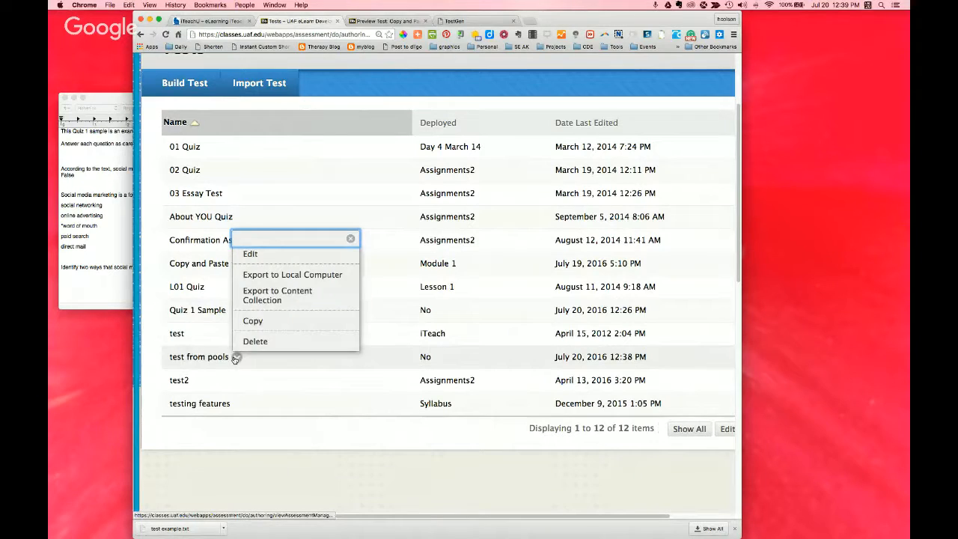
{"action": "left_click", "coordinate": [251, 254]}
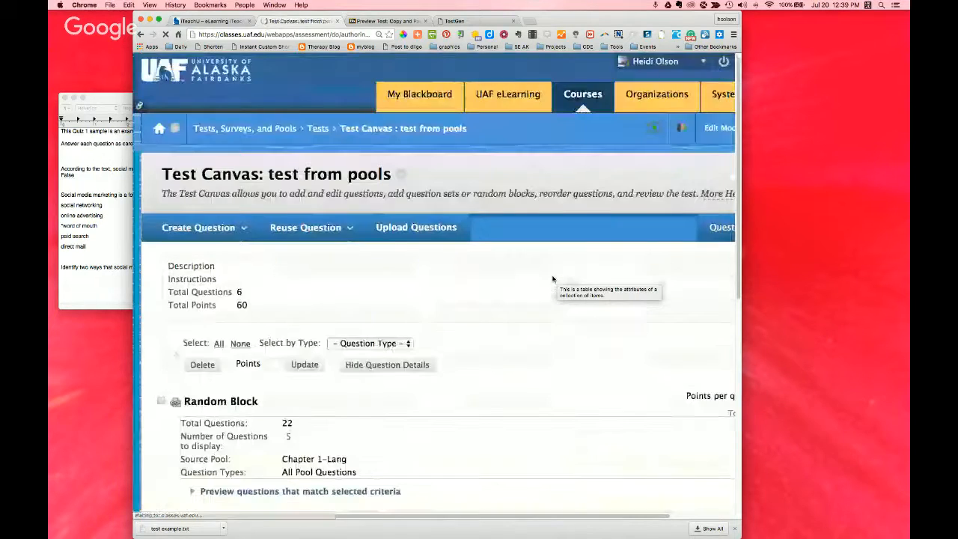
{"action": "scroll", "coordinate": [550, 279], "scroll_direction": "down", "scroll_amount": 2}
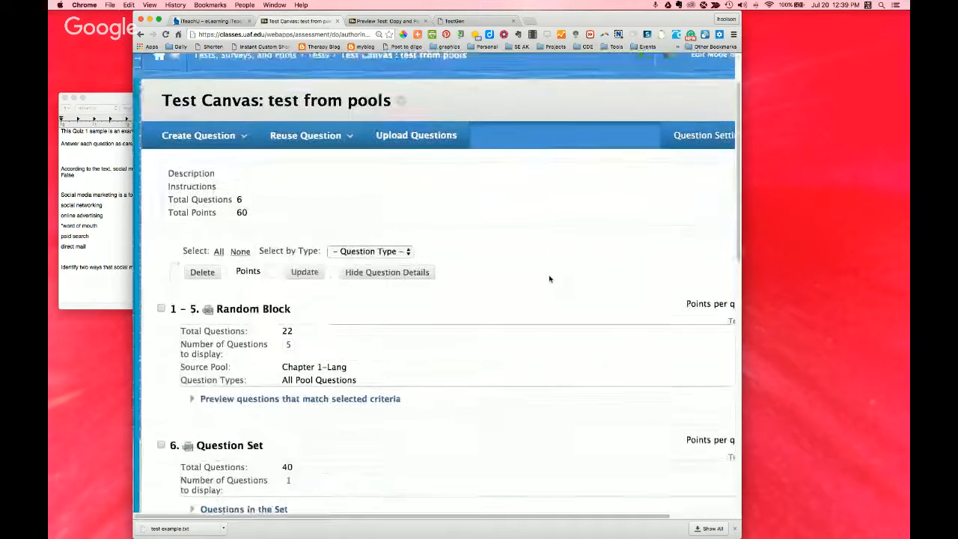
{"action": "scroll", "coordinate": [550, 279], "scroll_direction": "down", "scroll_amount": 6}
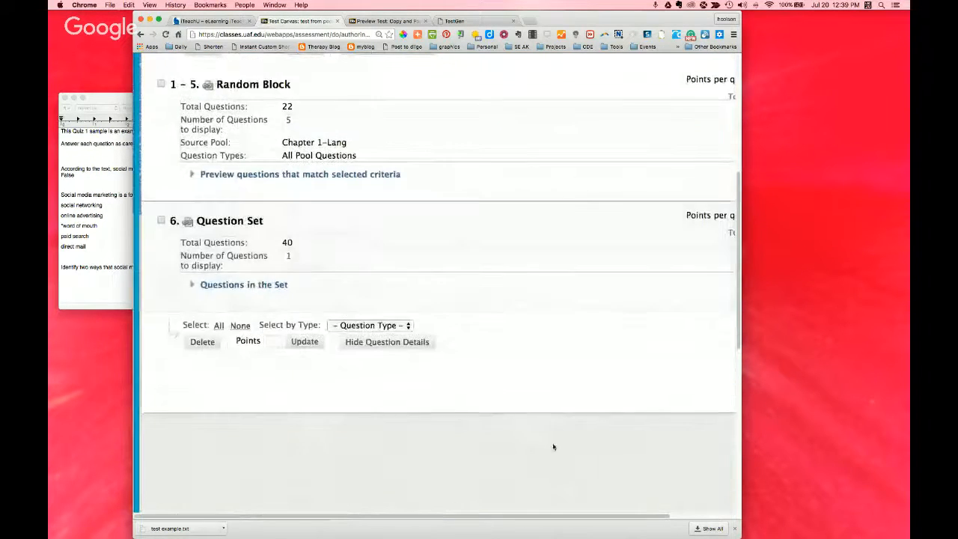
{"action": "scroll", "coordinate": [546, 515], "scroll_direction": "right", "scroll_amount": 3}
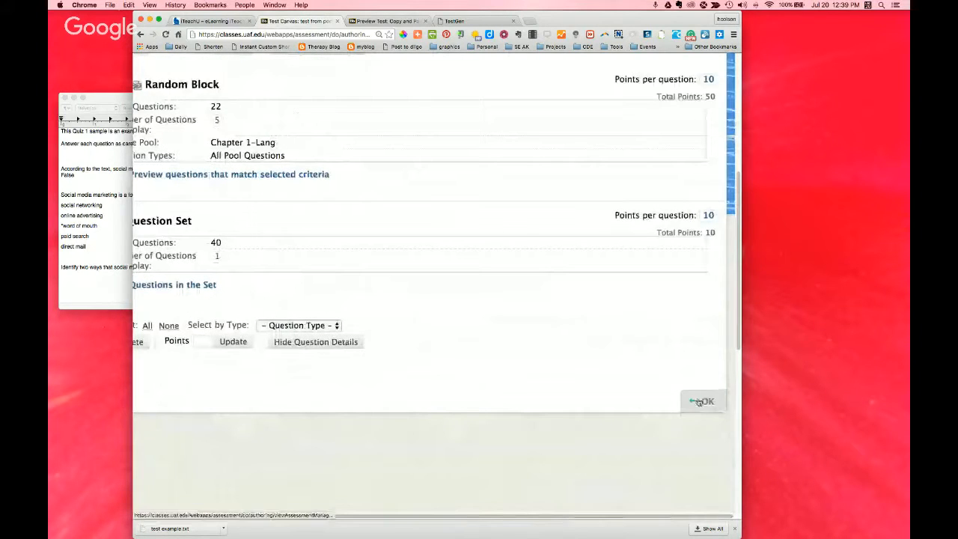
{"action": "left_click", "coordinate": [699, 402]}
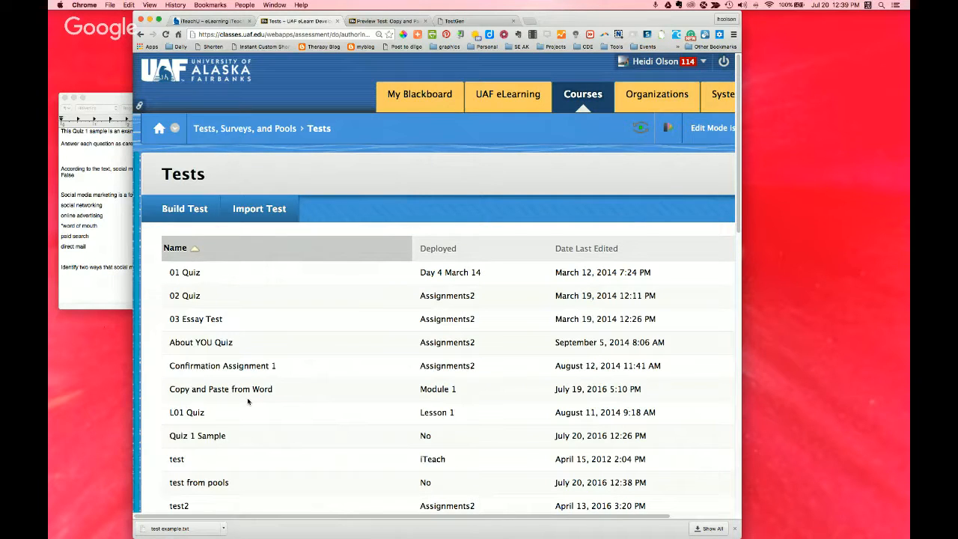
{"action": "mouse_move", "coordinate": [247, 401]}
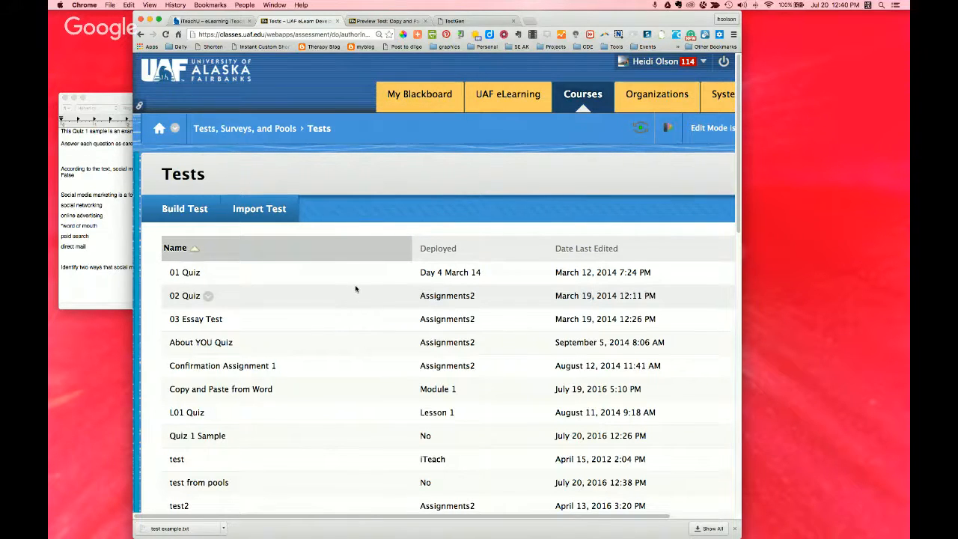
{"action": "scroll", "coordinate": [356, 289], "scroll_direction": "down", "scroll_amount": 1}
{"action": "scroll", "coordinate": [343, 216], "scroll_direction": "down", "scroll_amount": 2}
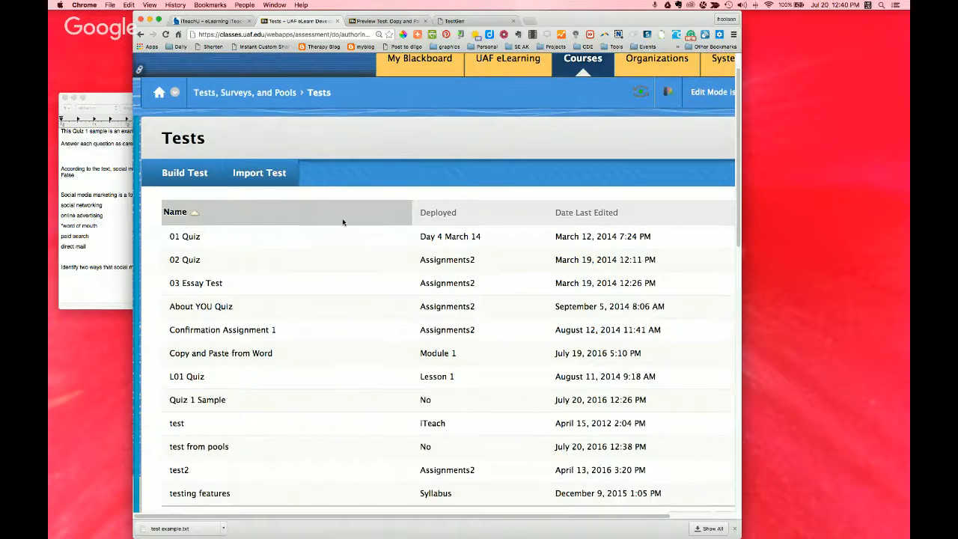
{"action": "scroll", "coordinate": [343, 221], "scroll_direction": "down", "scroll_amount": 1}
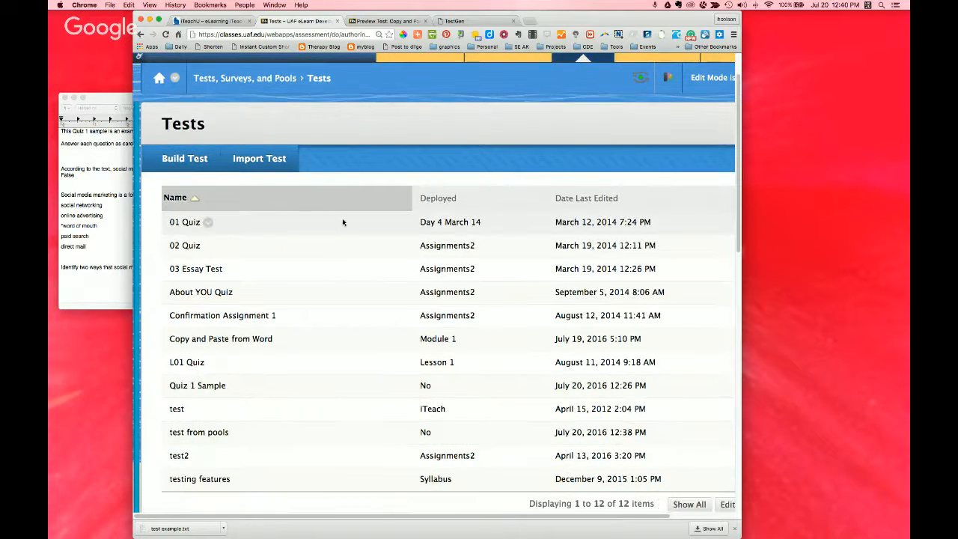
{"action": "scroll", "coordinate": [343, 222], "scroll_direction": "down", "scroll_amount": 2}
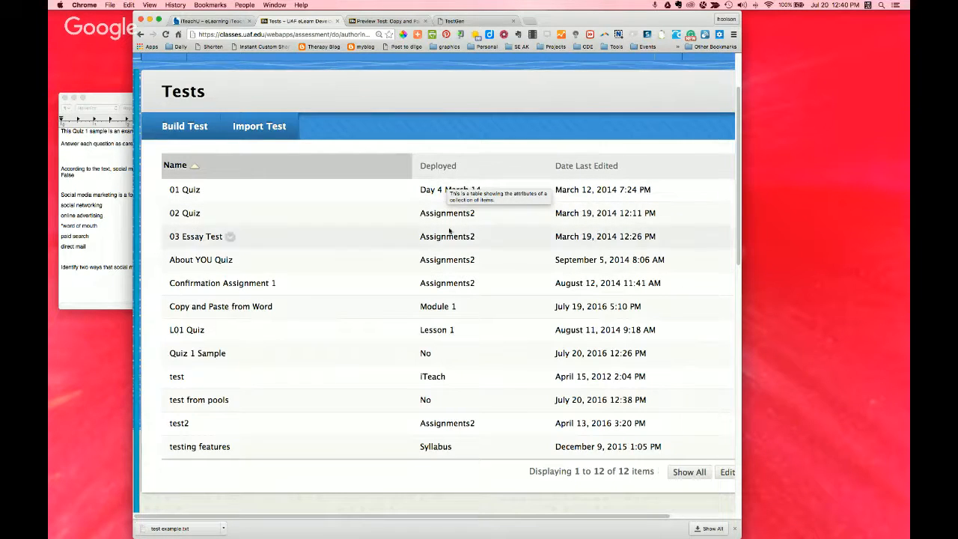
{"action": "scroll", "coordinate": [469, 383], "scroll_direction": "down", "scroll_amount": 1}
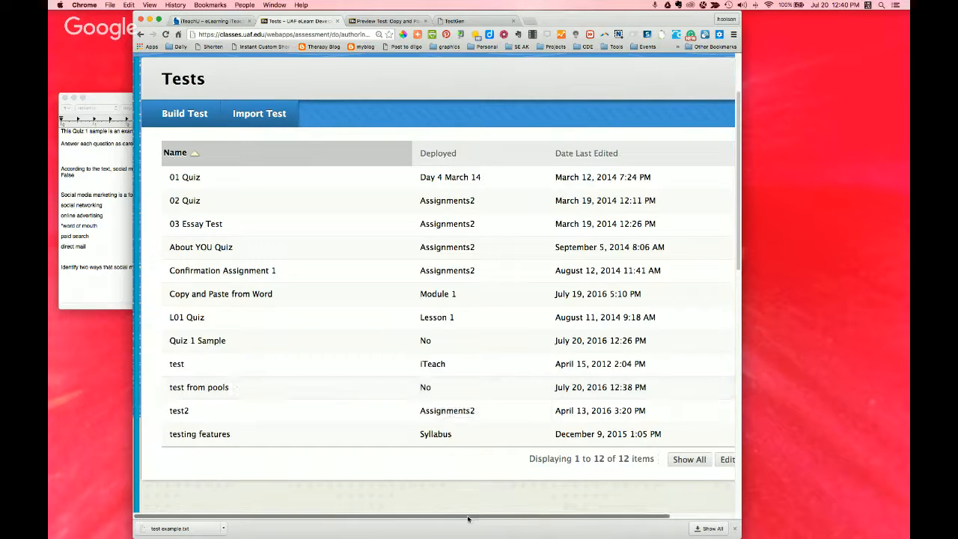
Step: Open Module 1 in Course Content and start adding a test assessment there
{"action": "left_click", "coordinate": [150, 202]}
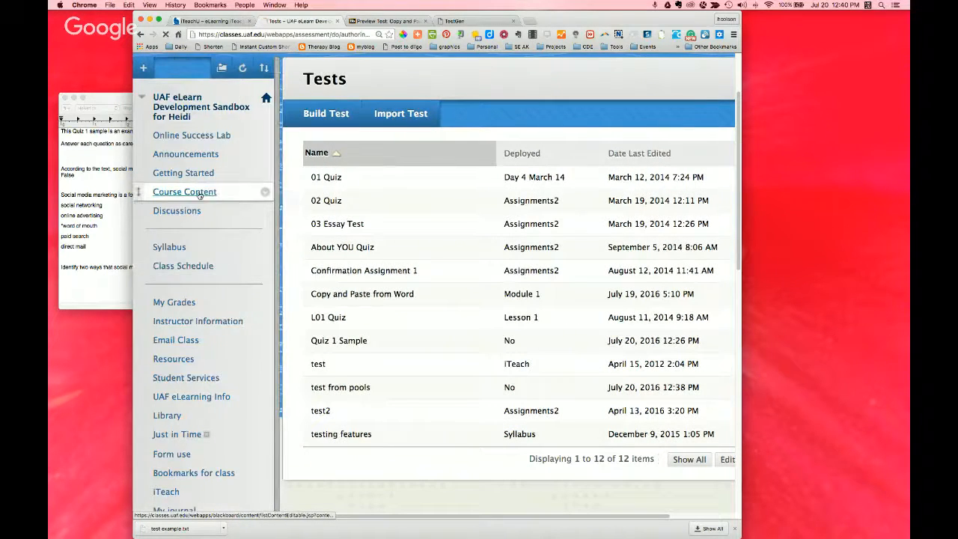
{"action": "left_click", "coordinate": [200, 193]}
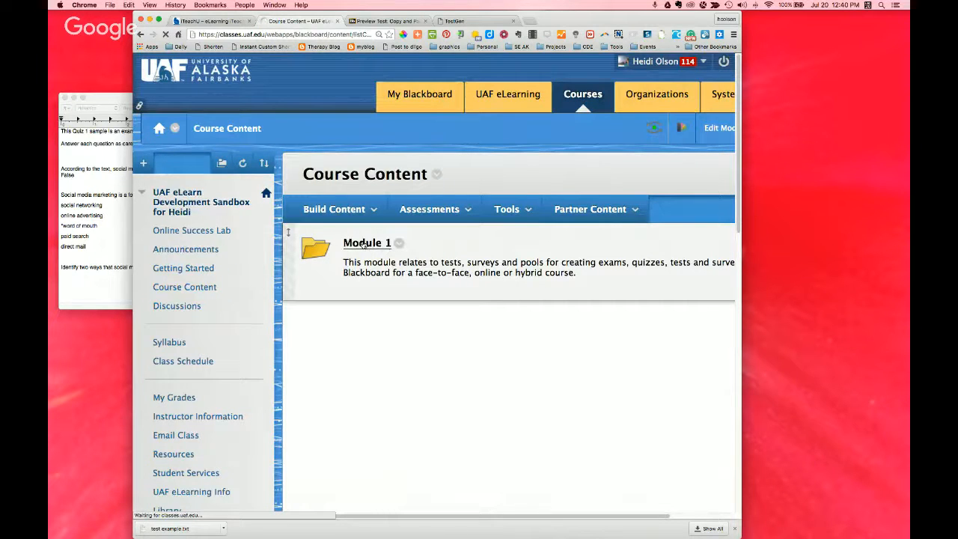
{"action": "left_click", "coordinate": [364, 243]}
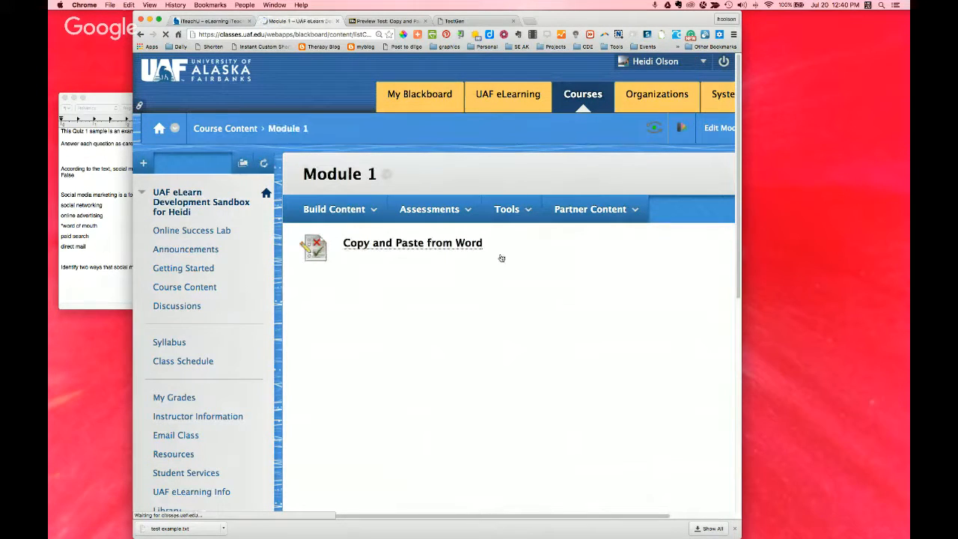
{"action": "left_click", "coordinate": [441, 211]}
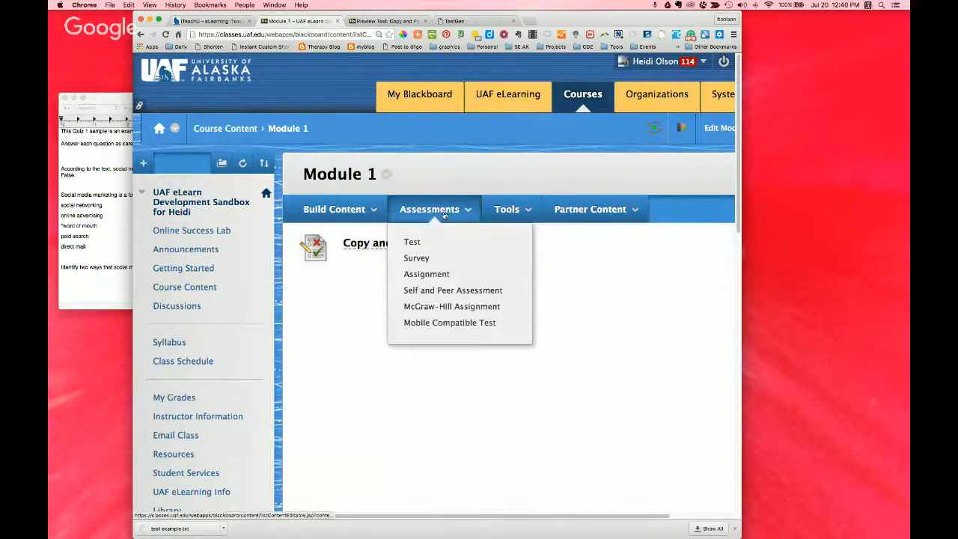
{"action": "left_click", "coordinate": [414, 244]}
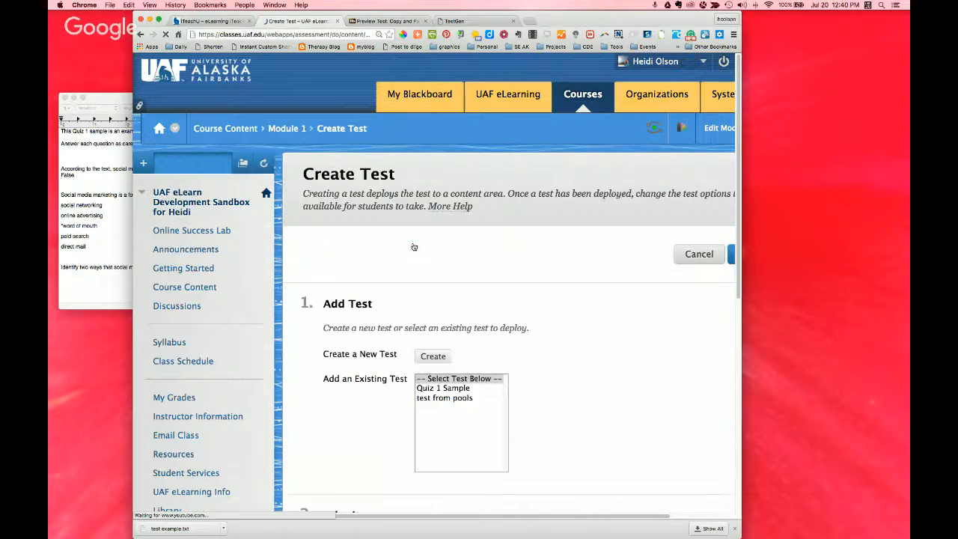
Step: Choose the existing test Quiz 1 Sample and submit it to deploy it in Module 1
{"action": "scroll", "coordinate": [570, 344], "scroll_direction": "down", "scroll_amount": 2}
{"action": "scroll", "coordinate": [570, 344], "scroll_direction": "down", "scroll_amount": 3}
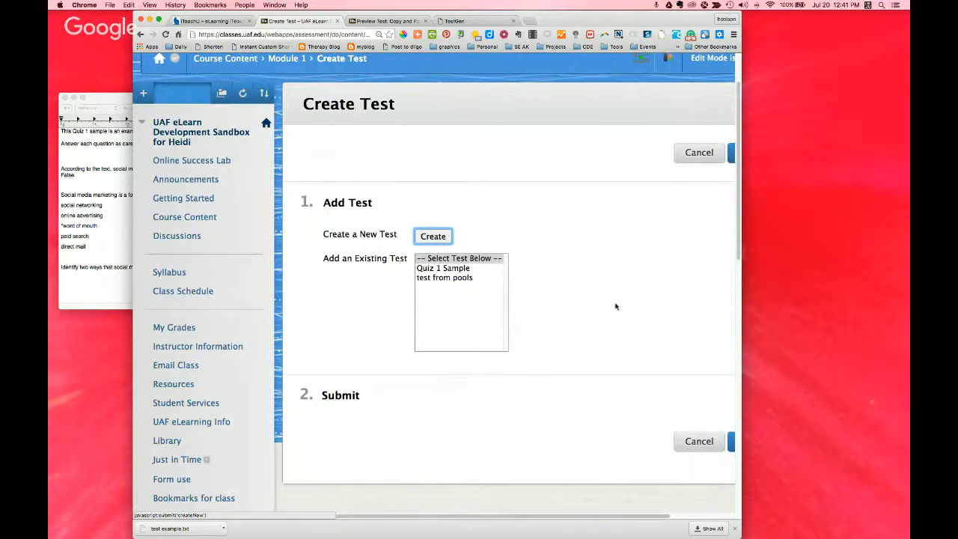
{"action": "scroll", "coordinate": [610, 302], "scroll_direction": "down", "scroll_amount": 1}
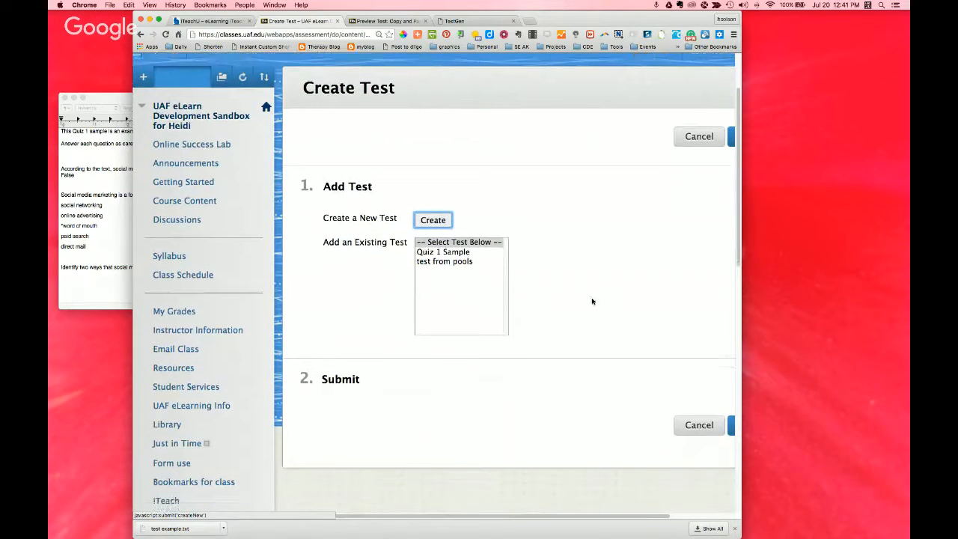
{"action": "left_click", "coordinate": [448, 253]}
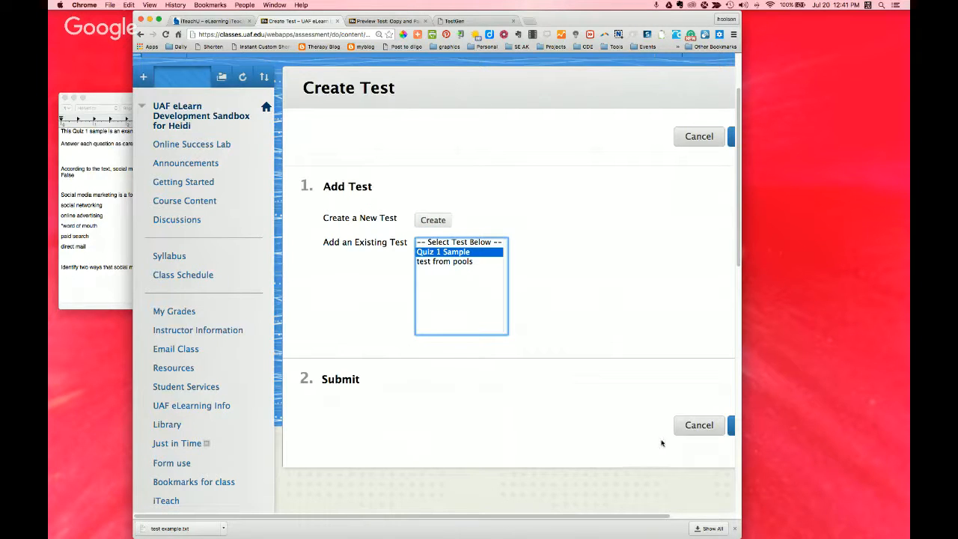
{"action": "left_click_drag", "start_coordinate": [614, 517], "coordinate": [685, 494]}
{"action": "left_click", "coordinate": [683, 425]}
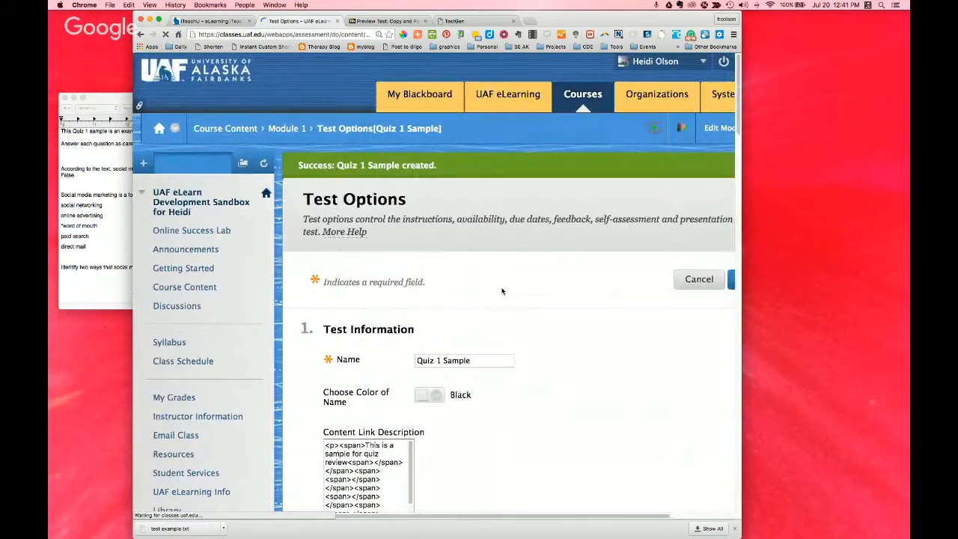
Step: Review the test information options for Quiz 1 Sample and set Make the link available to Yes
{"action": "scroll", "coordinate": [576, 333], "scroll_direction": "down", "scroll_amount": 2}
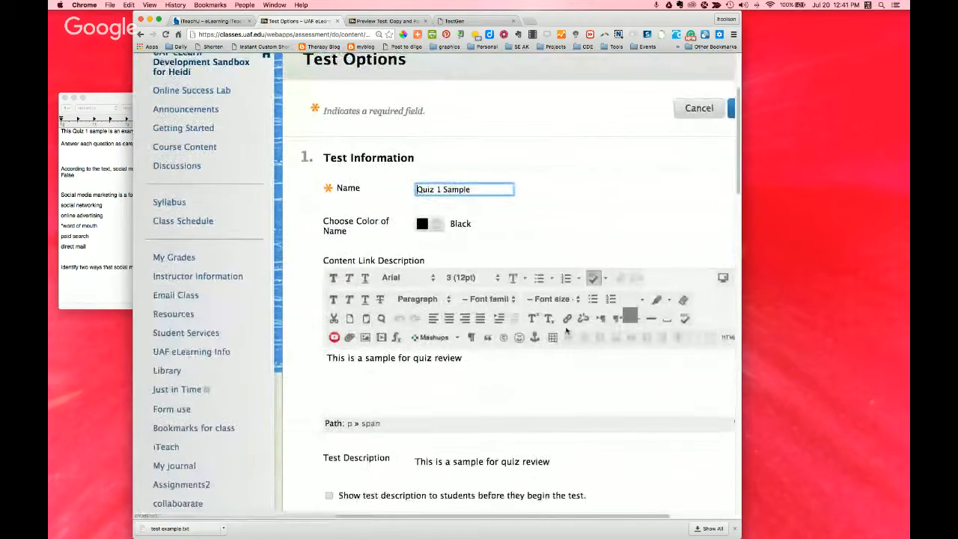
{"action": "scroll", "coordinate": [529, 228], "scroll_direction": "down", "scroll_amount": 1}
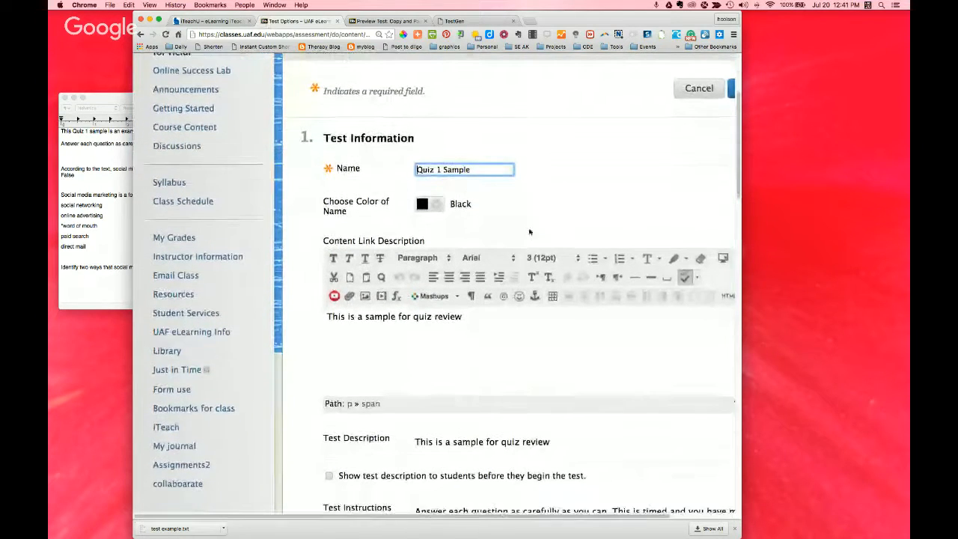
{"action": "scroll", "coordinate": [530, 232], "scroll_direction": "down", "scroll_amount": 2}
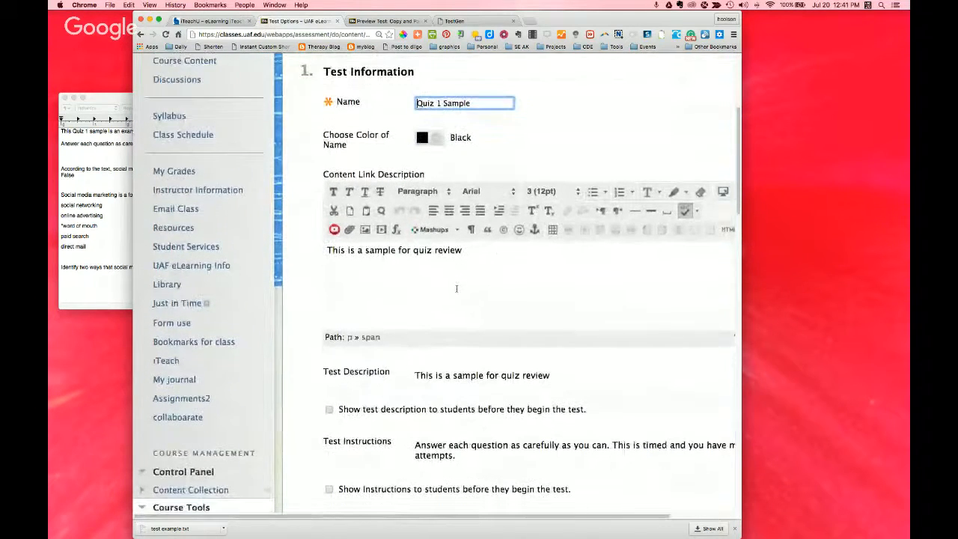
{"action": "scroll", "coordinate": [456, 289], "scroll_direction": "down", "scroll_amount": 3}
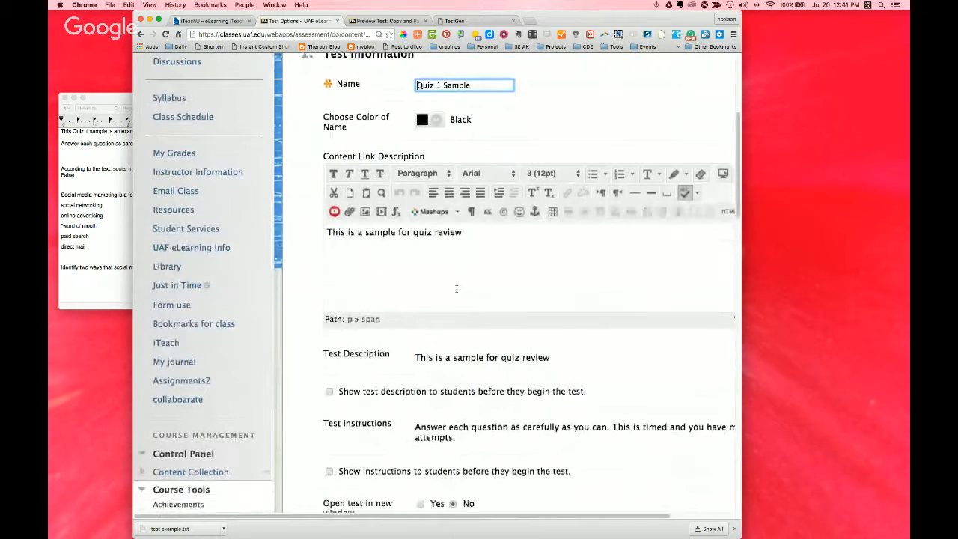
{"action": "scroll", "coordinate": [314, 285], "scroll_direction": "down", "scroll_amount": 1}
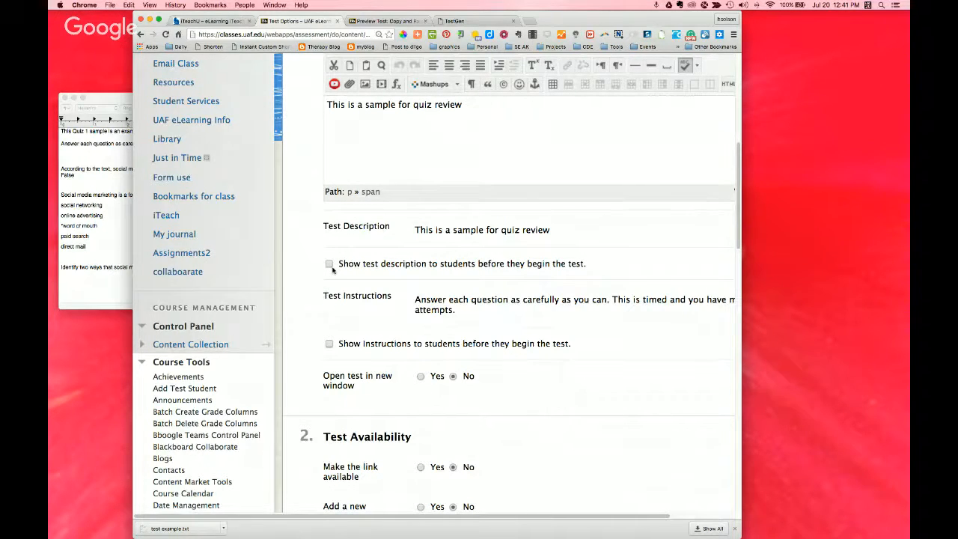
{"action": "scroll", "coordinate": [514, 272], "scroll_direction": "down", "scroll_amount": 3}
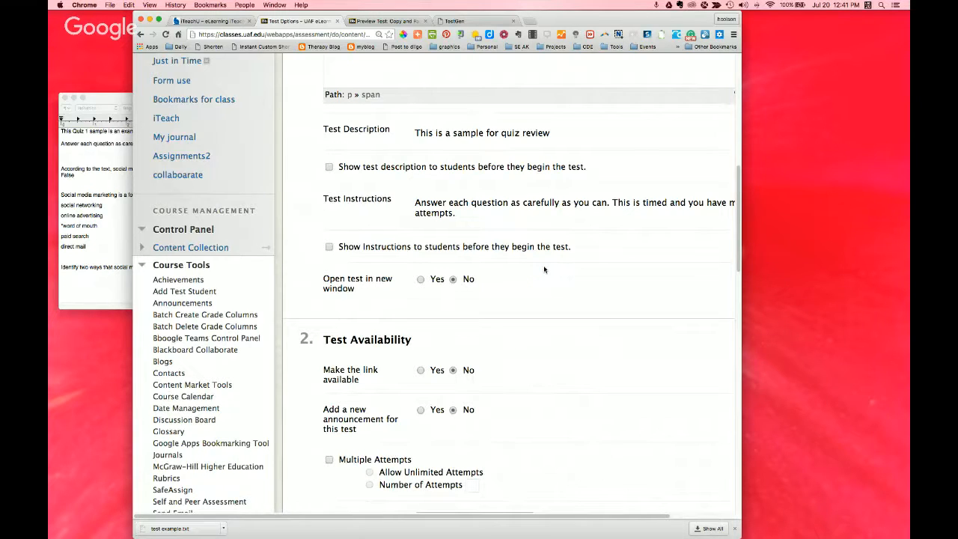
{"action": "scroll", "coordinate": [545, 274], "scroll_direction": "down", "scroll_amount": 4}
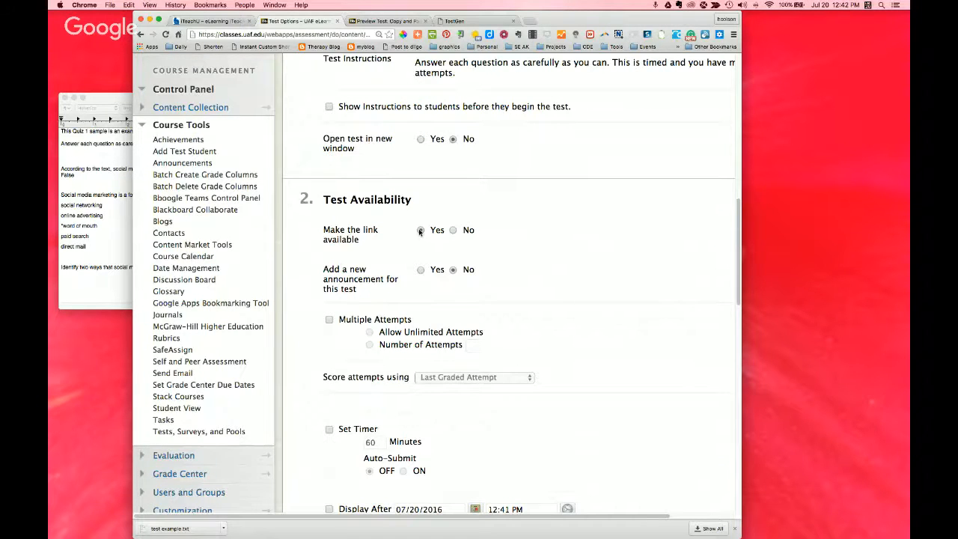
Step: Enable multiple attempts with the number of attempts set to 3, and keep Last Graded Attempt for scoring attempts
{"action": "scroll", "coordinate": [515, 264], "scroll_direction": "down", "scroll_amount": 3}
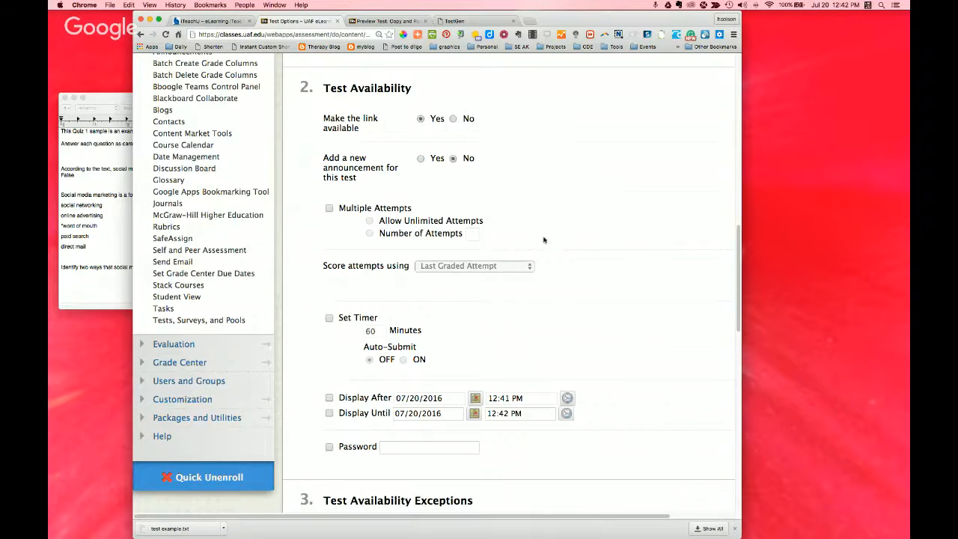
{"action": "scroll", "coordinate": [581, 272], "scroll_direction": "down", "scroll_amount": 2}
{"action": "scroll", "coordinate": [581, 273], "scroll_direction": "down", "scroll_amount": 1}
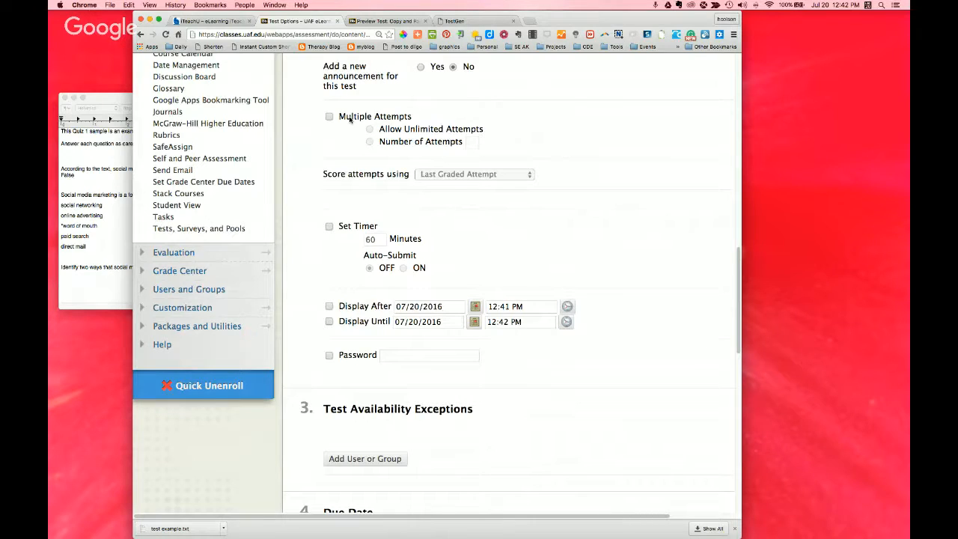
{"action": "left_click", "coordinate": [350, 119]}
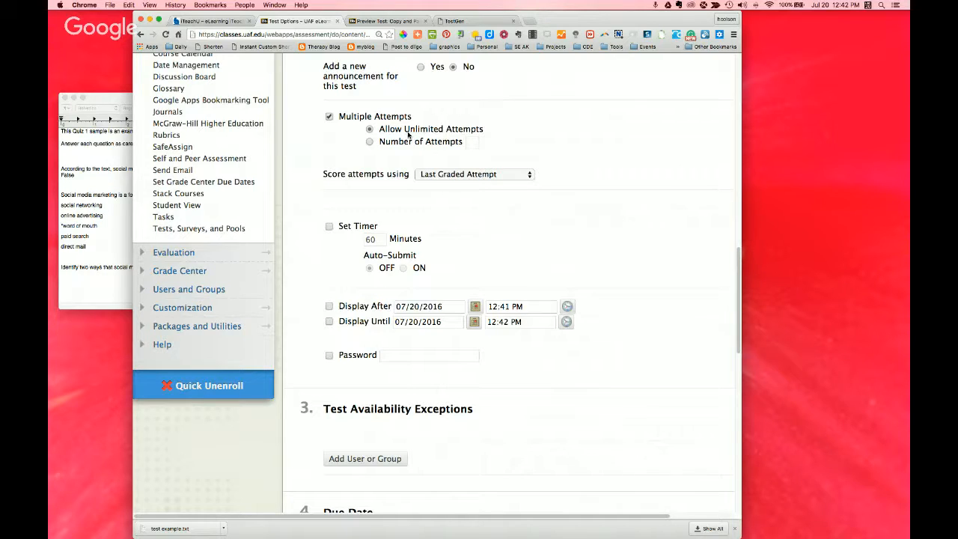
{"action": "left_click", "coordinate": [369, 142]}
{"action": "left_click", "coordinate": [471, 143]}
{"action": "type", "text": "3"}
{"action": "left_click", "coordinate": [470, 175]}
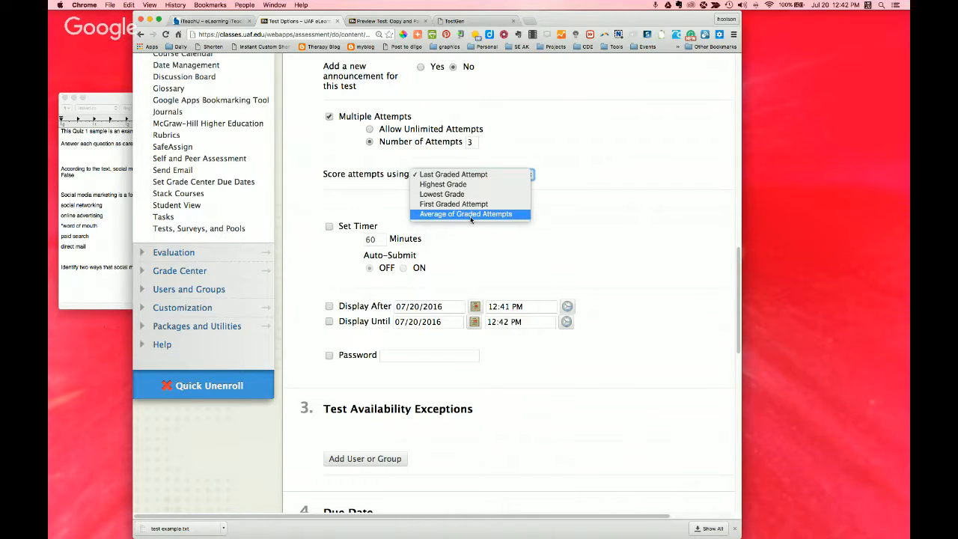
{"action": "left_click", "coordinate": [544, 223]}
Step: Enable the due date of 07/20/2016 at 12:44 PM and disallow starting the test once the due date has passed
{"action": "scroll", "coordinate": [544, 223], "scroll_direction": "down", "scroll_amount": 2}
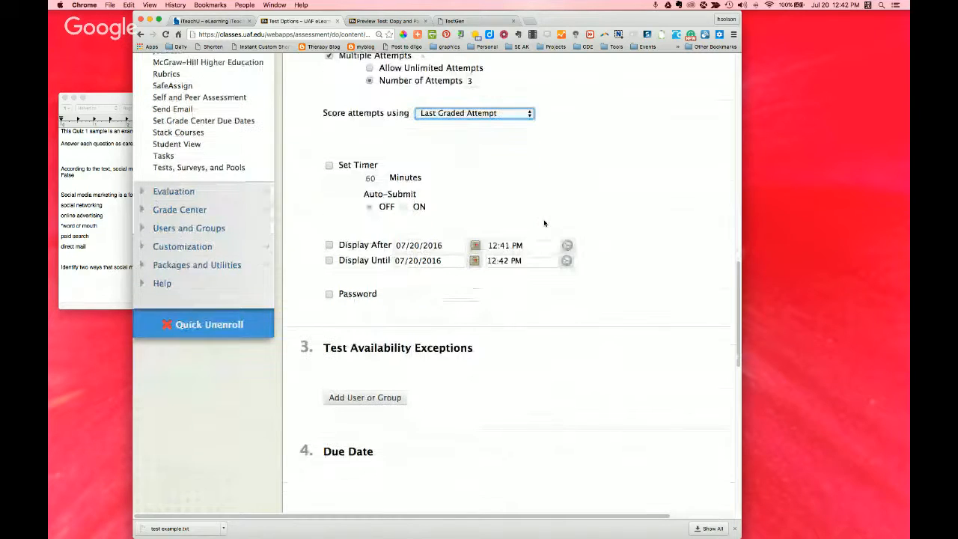
{"action": "scroll", "coordinate": [338, 182], "scroll_direction": "down", "scroll_amount": 1}
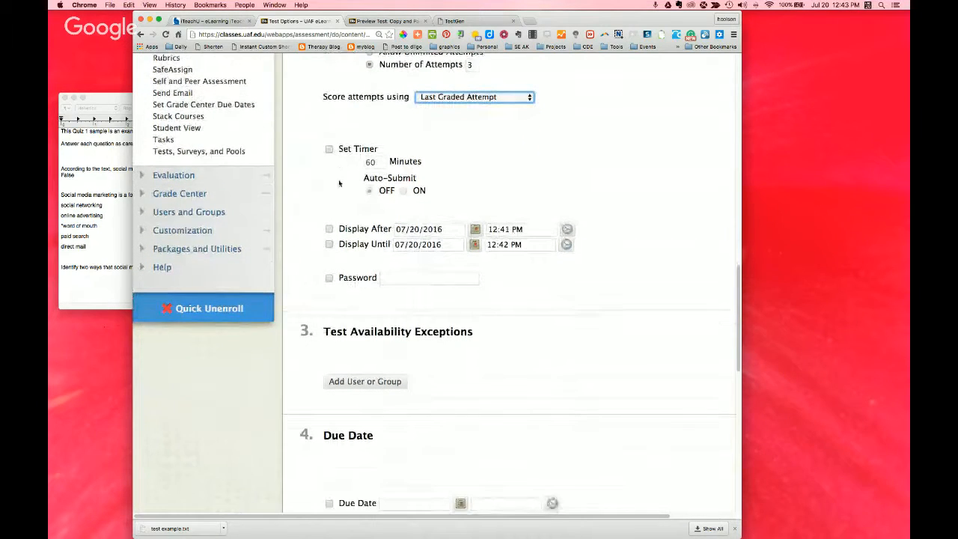
{"action": "scroll", "coordinate": [344, 182], "scroll_direction": "down", "scroll_amount": 1}
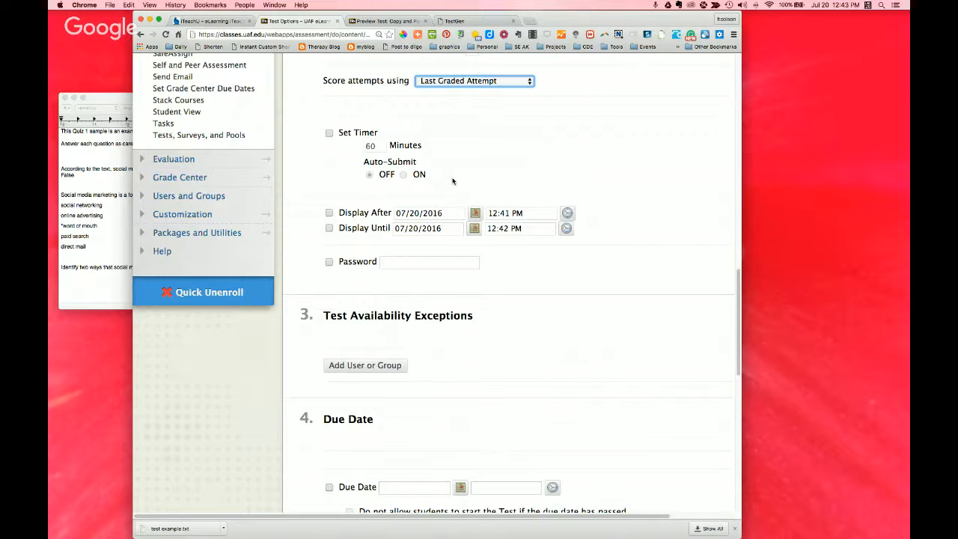
{"action": "scroll", "coordinate": [452, 181], "scroll_direction": "down", "scroll_amount": 1}
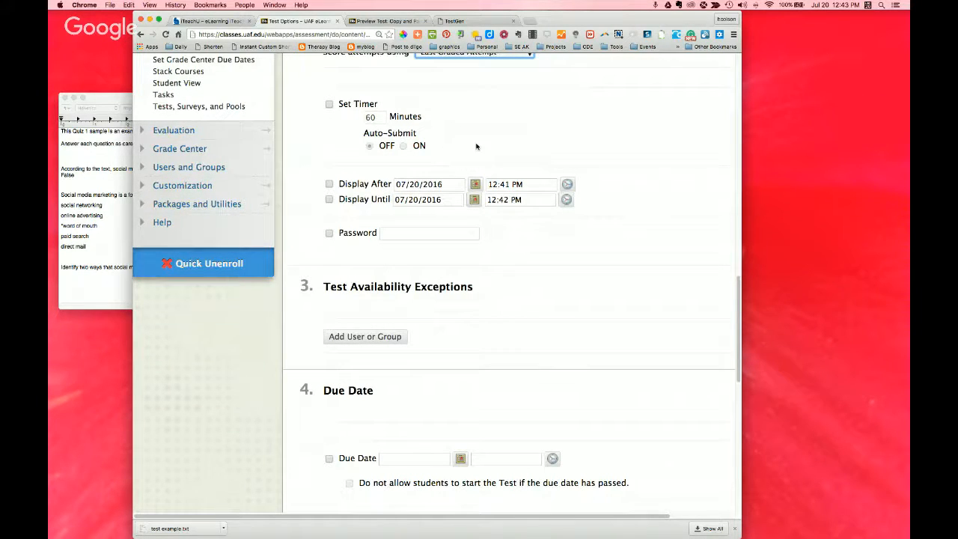
{"action": "scroll", "coordinate": [476, 146], "scroll_direction": "down", "scroll_amount": 2}
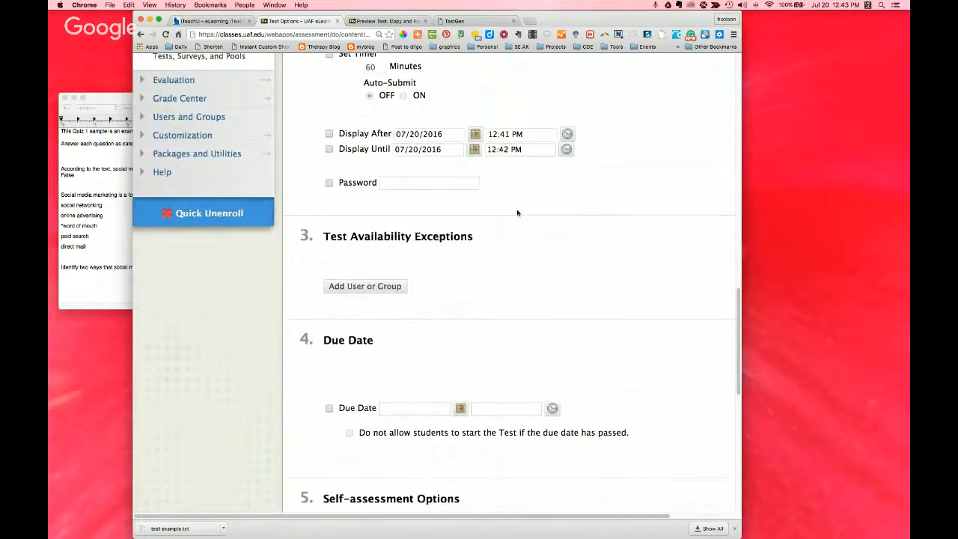
{"action": "scroll", "coordinate": [516, 212], "scroll_direction": "down", "scroll_amount": 1}
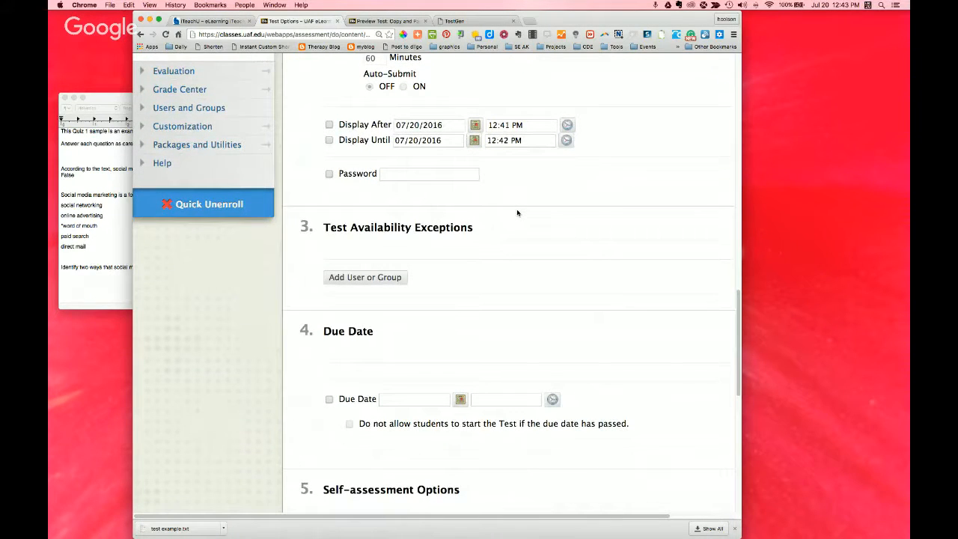
{"action": "scroll", "coordinate": [517, 212], "scroll_direction": "down", "scroll_amount": 1}
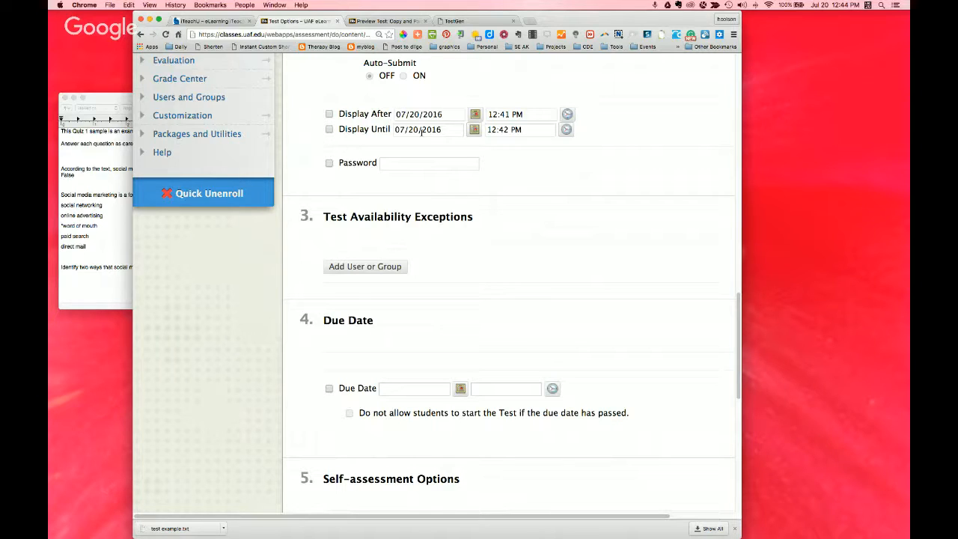
{"action": "left_click", "coordinate": [330, 388]}
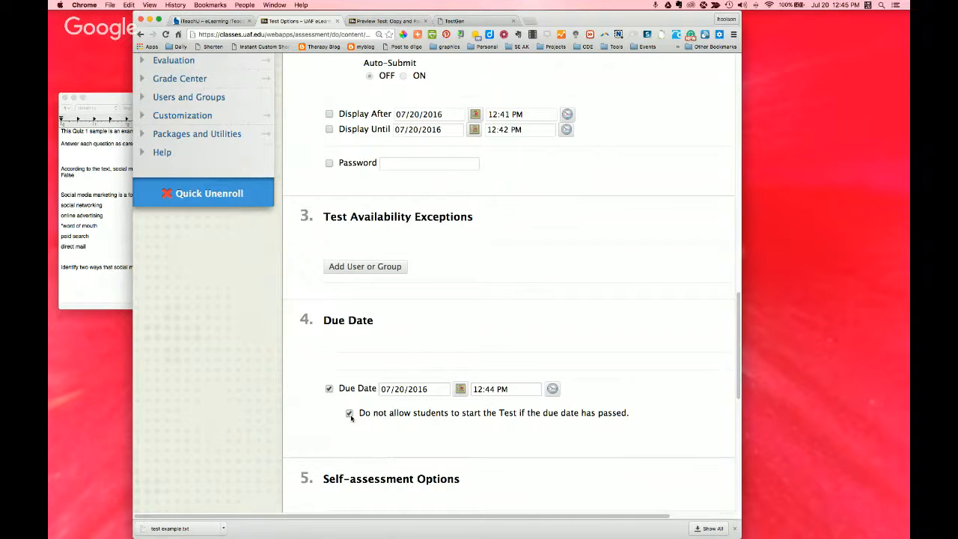
Step: Review the self-assessment options, the results and feedback settings, and the test presentation settings
{"action": "scroll", "coordinate": [494, 288], "scroll_direction": "down", "scroll_amount": 3}
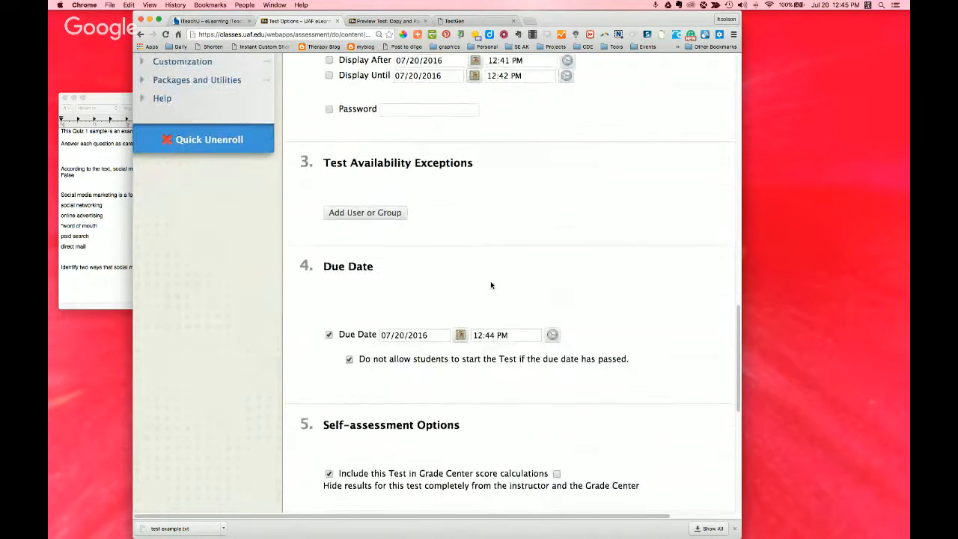
{"action": "scroll", "coordinate": [491, 285], "scroll_direction": "down", "scroll_amount": 1}
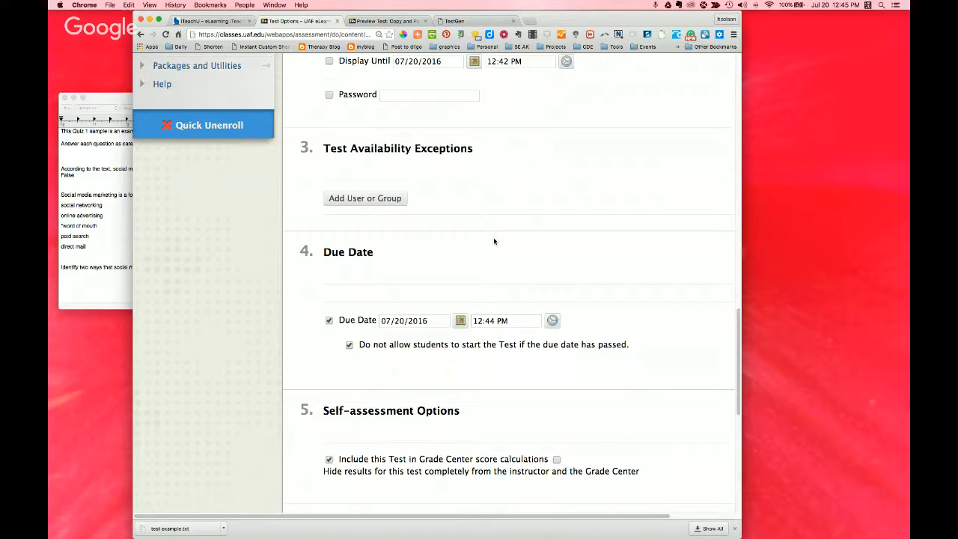
{"action": "scroll", "coordinate": [569, 348], "scroll_direction": "down", "scroll_amount": 5}
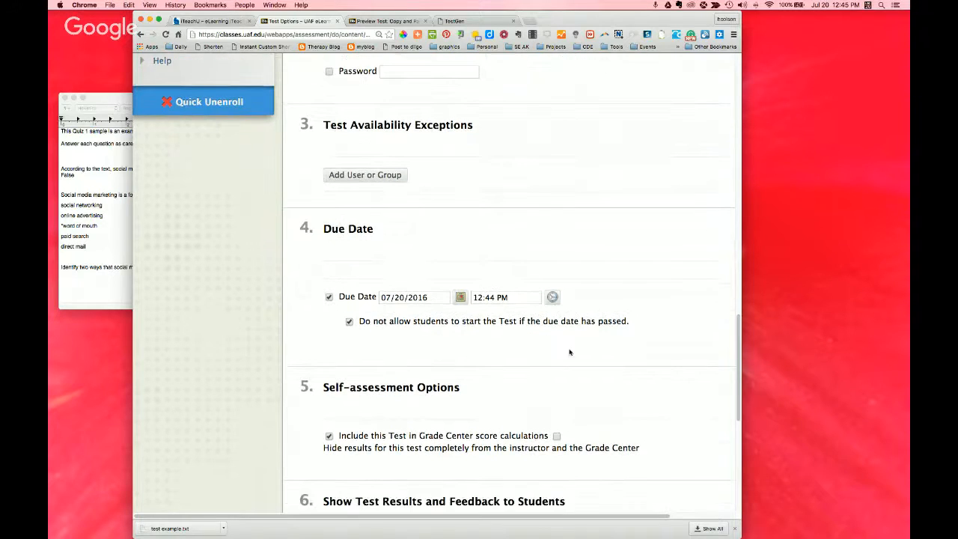
{"action": "scroll", "coordinate": [584, 314], "scroll_direction": "down", "scroll_amount": 2}
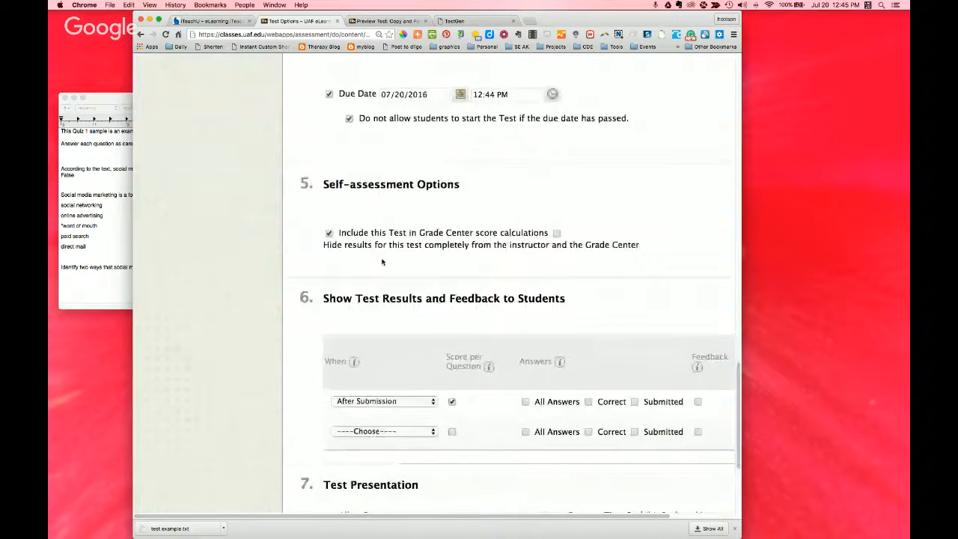
{"action": "scroll", "coordinate": [464, 273], "scroll_direction": "down", "scroll_amount": 1}
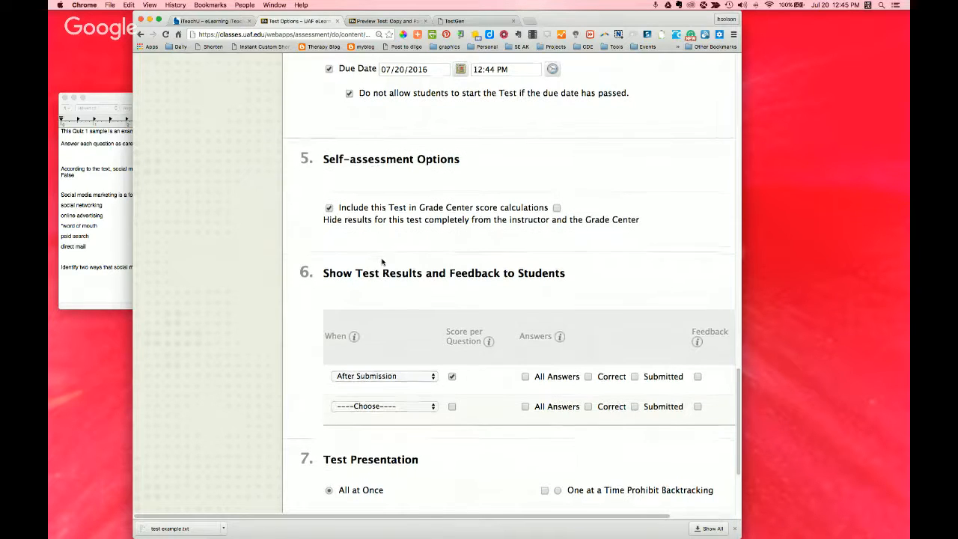
{"action": "scroll", "coordinate": [382, 261], "scroll_direction": "down", "scroll_amount": 2}
{"action": "scroll", "coordinate": [464, 321], "scroll_direction": "down", "scroll_amount": 2}
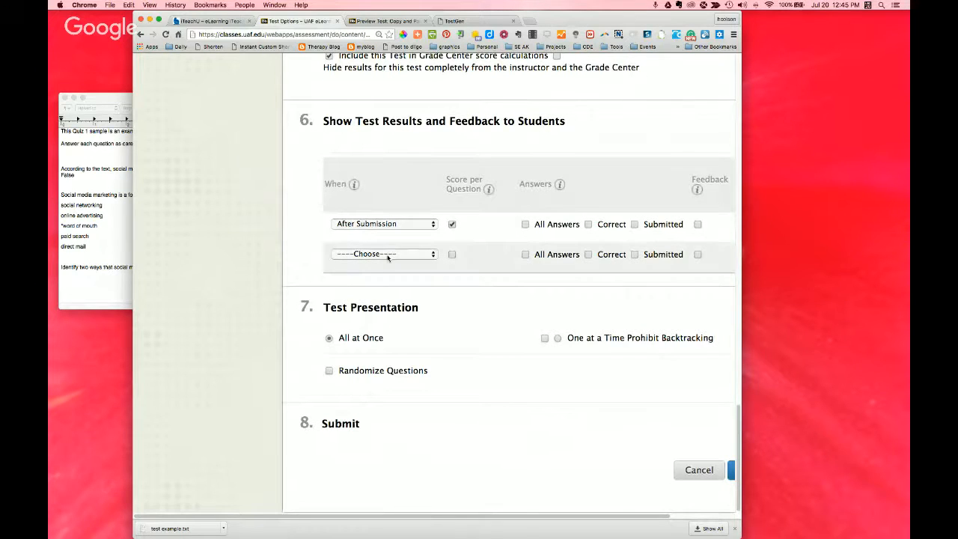
Step: Check the timing choices for the second results and feedback rule, leave it unset, and submit the test options
{"action": "left_click", "coordinate": [387, 255]}
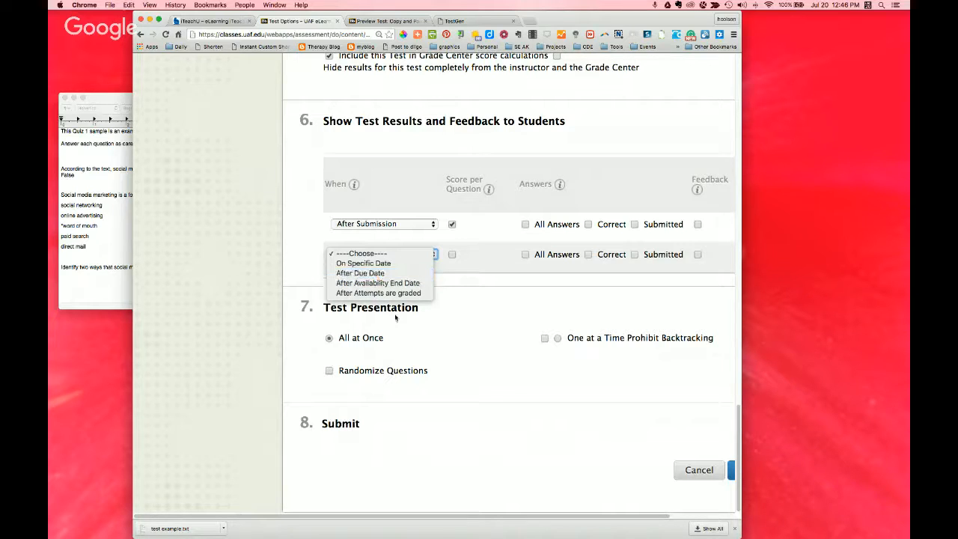
{"action": "left_click", "coordinate": [456, 462]}
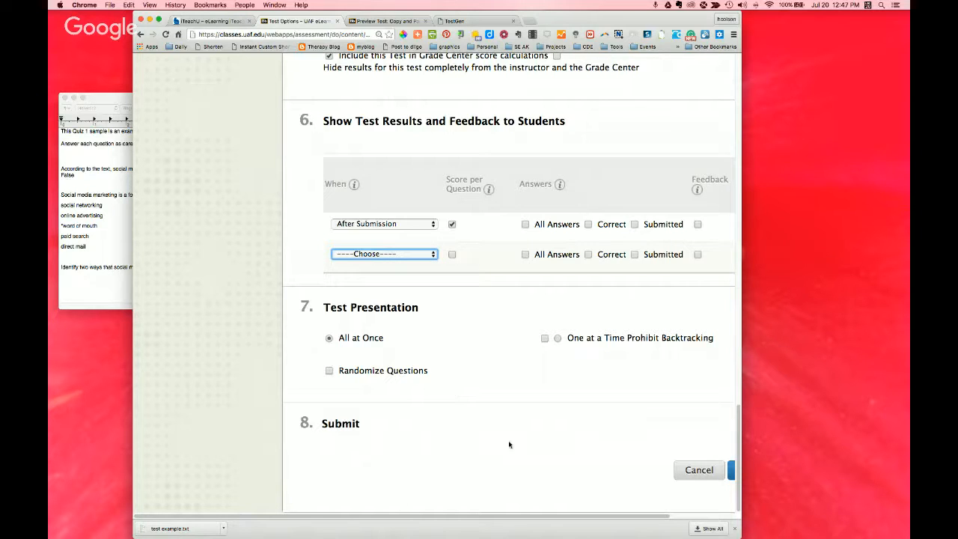
{"action": "left_click_drag", "start_coordinate": [508, 517], "coordinate": [580, 518]}
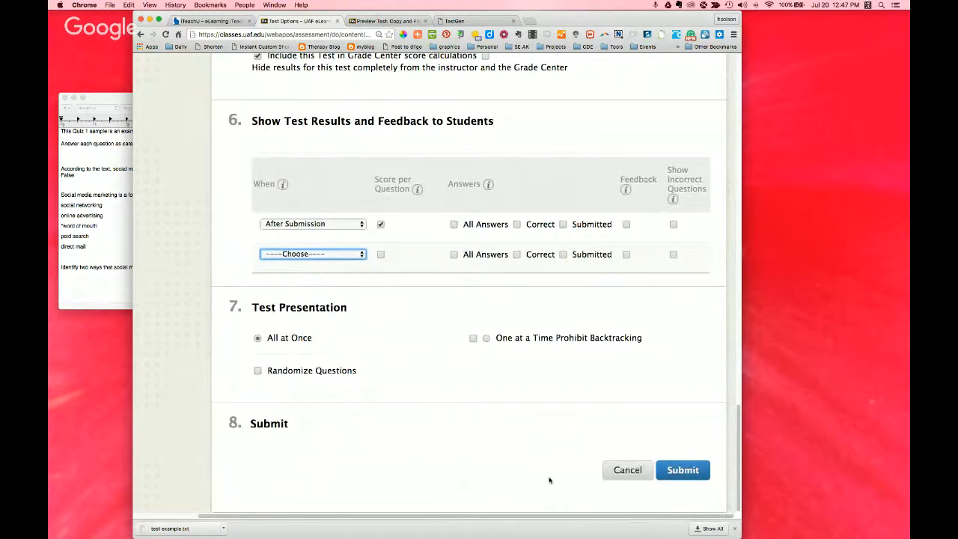
{"action": "left_click", "coordinate": [685, 471]}
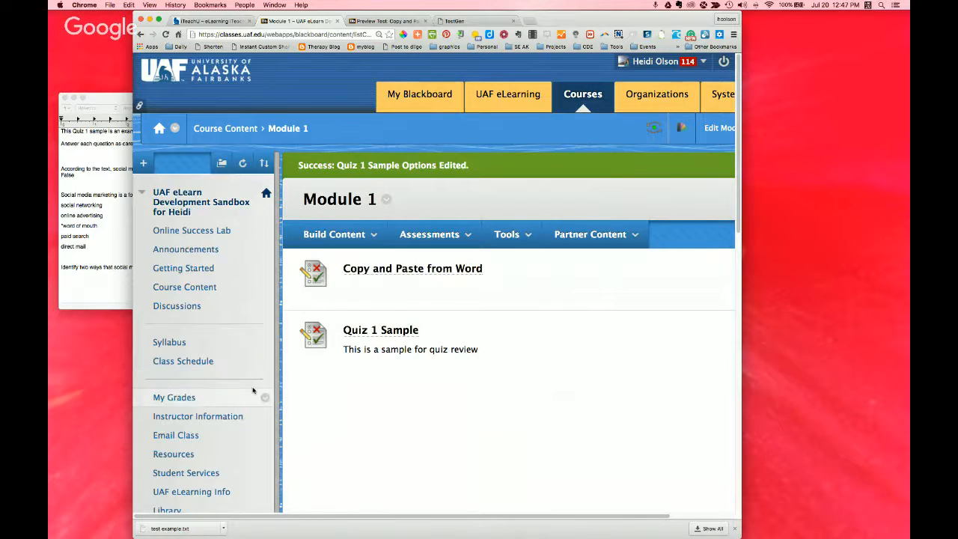
Step: Open the Full Grade Center from the course's Control Panel
{"action": "scroll", "coordinate": [259, 389], "scroll_direction": "down", "scroll_amount": 10}
{"action": "left_click", "coordinate": [145, 325]}
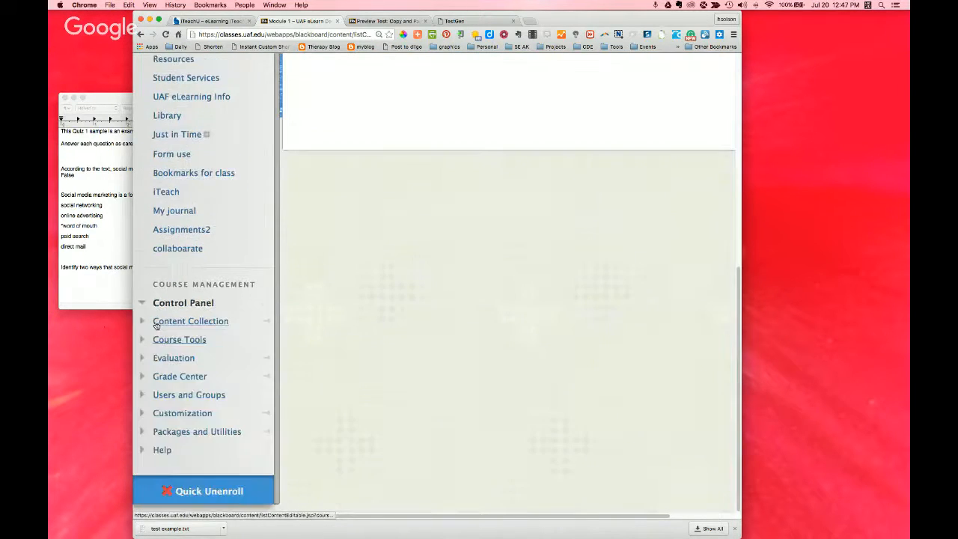
{"action": "scroll", "coordinate": [310, 364], "scroll_direction": "up", "scroll_amount": 10}
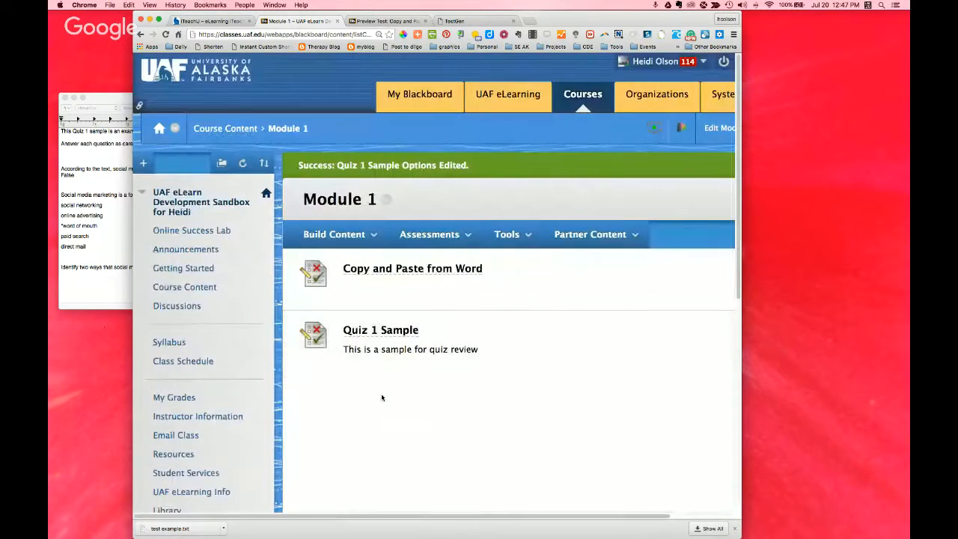
{"action": "scroll", "coordinate": [245, 401], "scroll_direction": "down", "scroll_amount": 5}
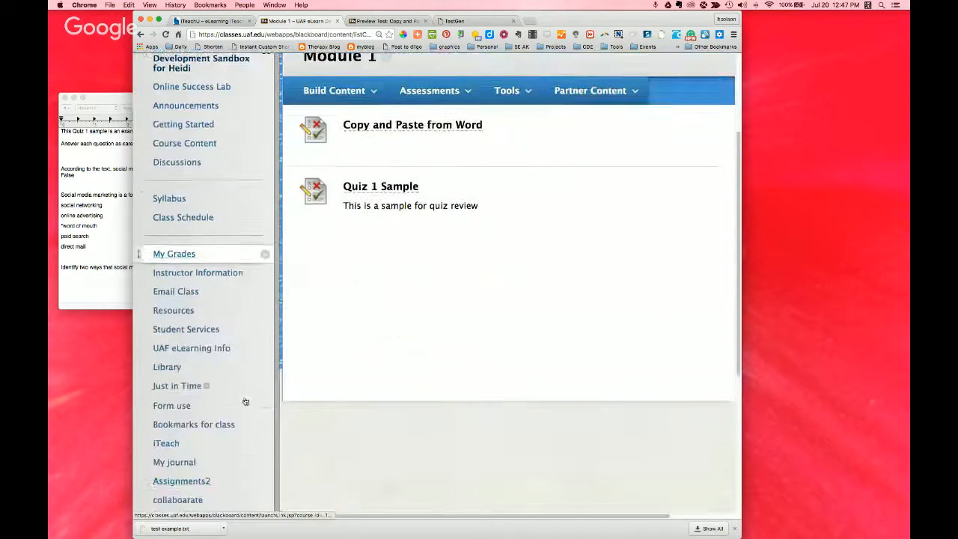
{"action": "scroll", "coordinate": [244, 402], "scroll_direction": "down", "scroll_amount": 4}
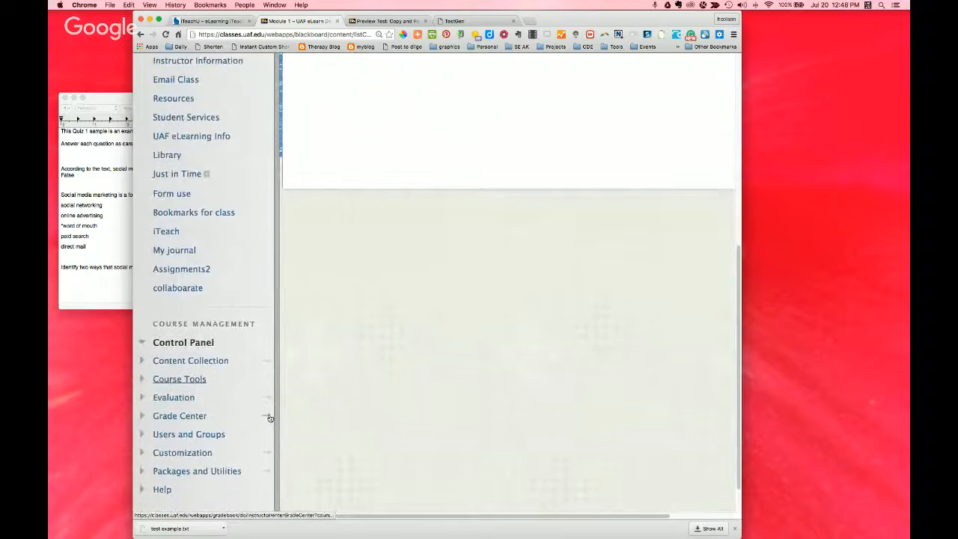
{"action": "left_click", "coordinate": [268, 417]}
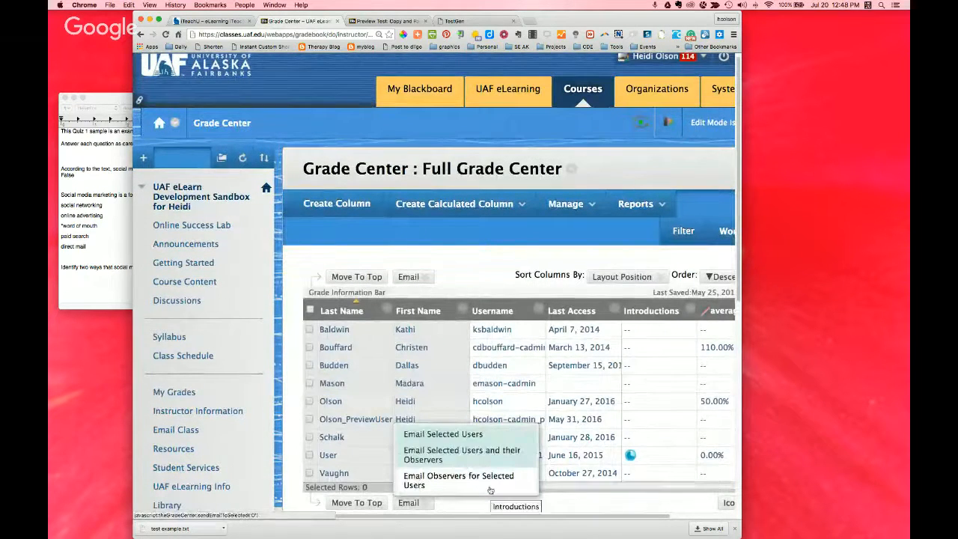
Step: Find the Quiz 1 Sample column in the Grade Center, view its Quick Column Information, and close it
{"action": "left_click_drag", "start_coordinate": [481, 485], "coordinate": [725, 485]}
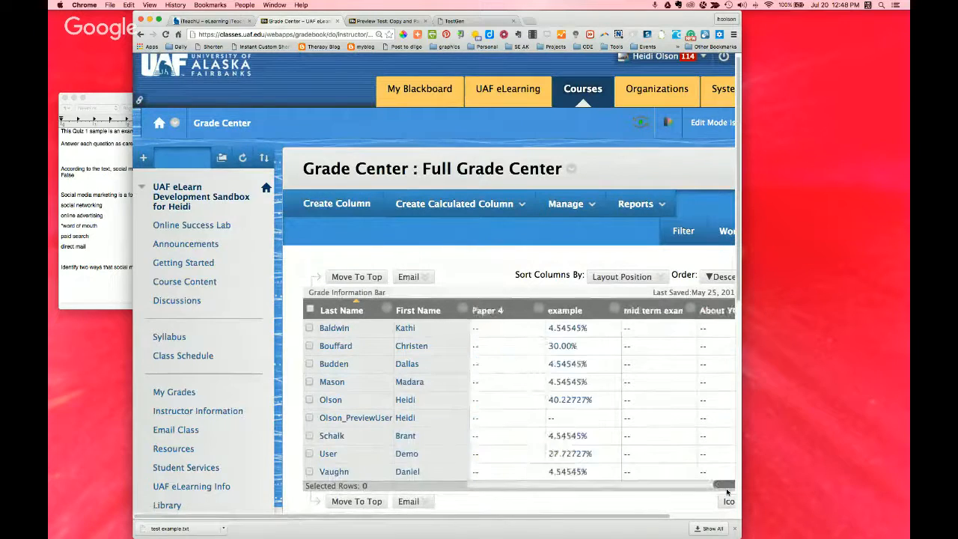
{"action": "left_click", "coordinate": [733, 518]}
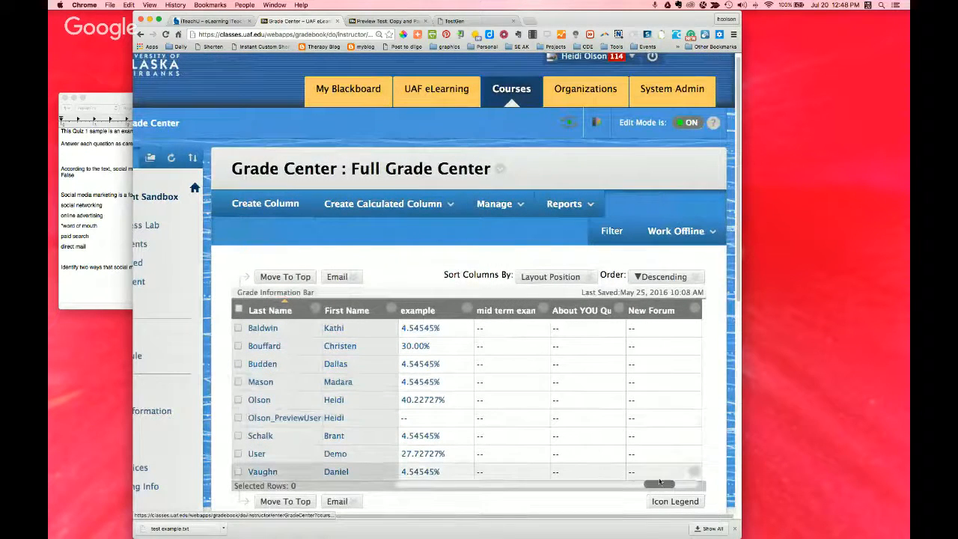
{"action": "left_click_drag", "start_coordinate": [658, 486], "coordinate": [683, 485]}
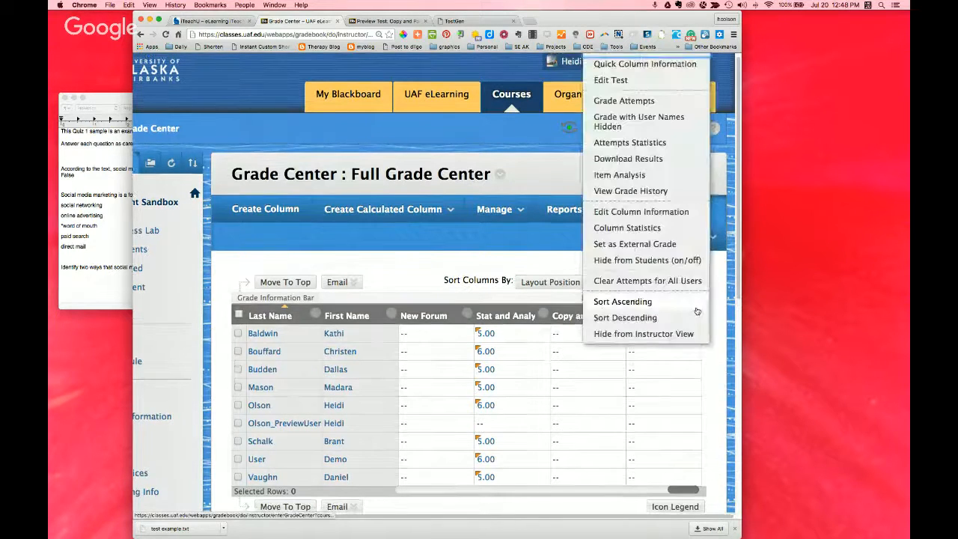
{"action": "left_click", "coordinate": [696, 308]}
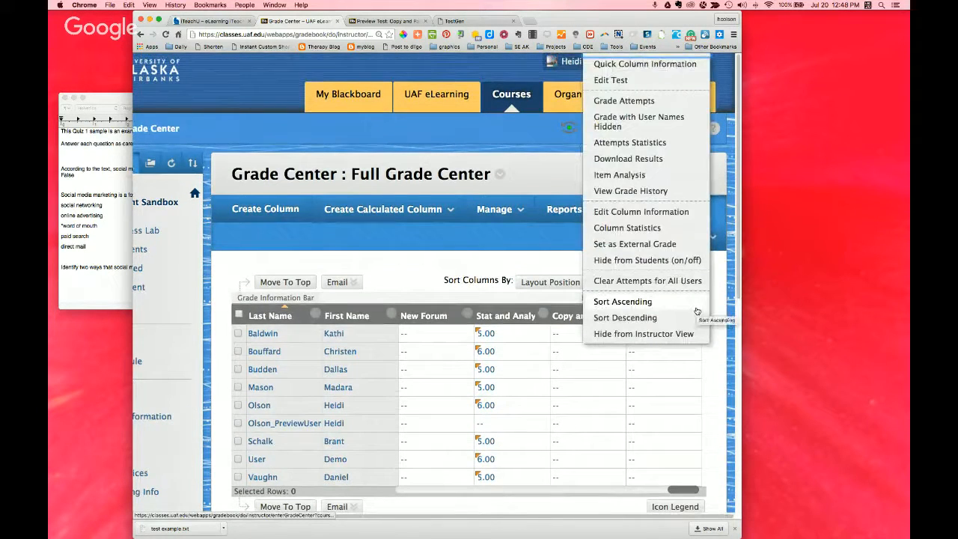
{"action": "left_click", "coordinate": [621, 64]}
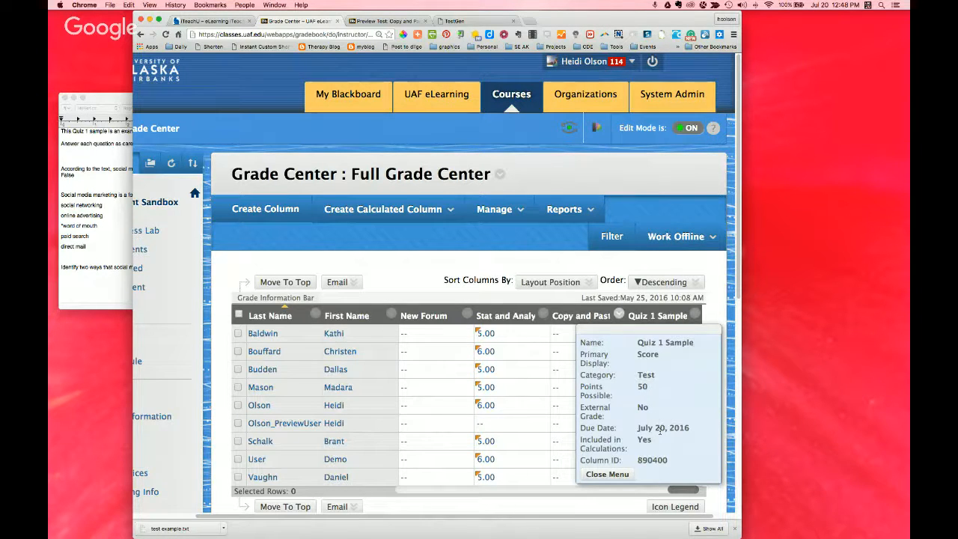
{"action": "left_click", "coordinate": [606, 475]}
Step: Open Edit Column Information for Quiz 1 Sample and examine its display, scoring, date and visibility settings
{"action": "left_click", "coordinate": [696, 315]}
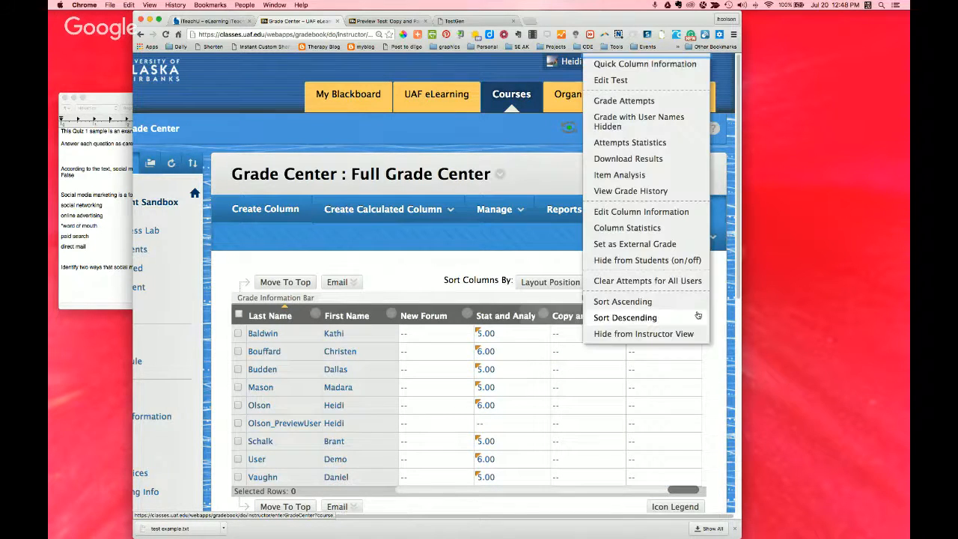
{"action": "left_click", "coordinate": [696, 318]}
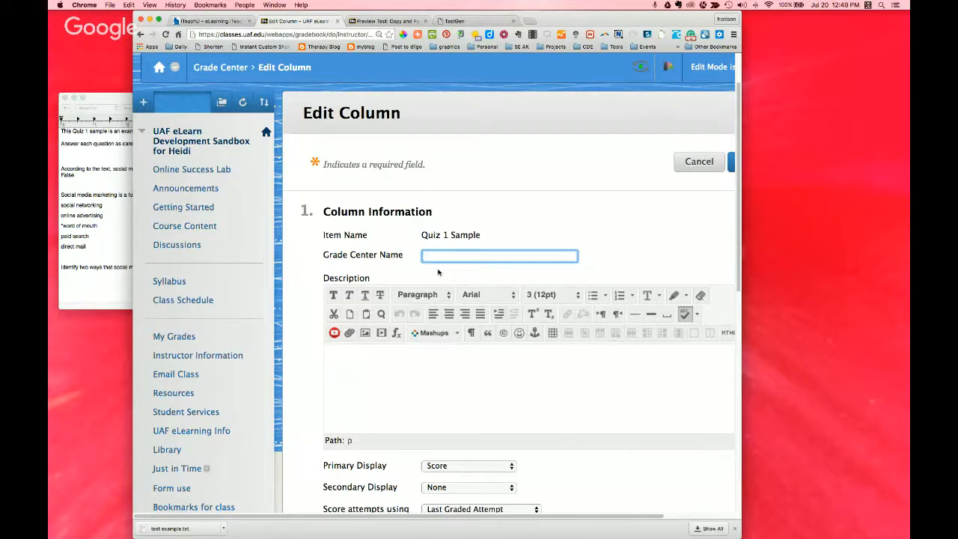
{"action": "scroll", "coordinate": [542, 385], "scroll_direction": "down", "scroll_amount": 3}
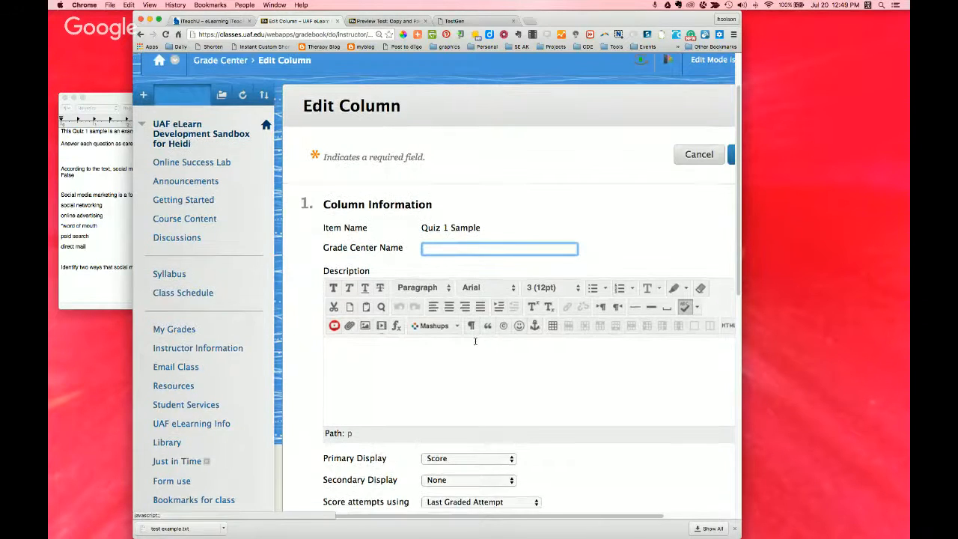
{"action": "scroll", "coordinate": [541, 381], "scroll_direction": "down", "scroll_amount": 2}
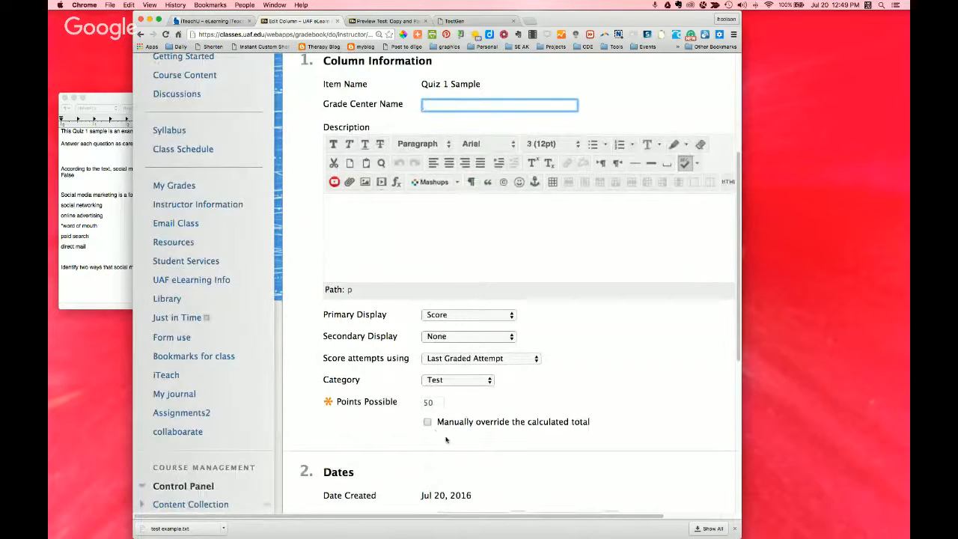
{"action": "scroll", "coordinate": [480, 457], "scroll_direction": "down", "scroll_amount": 1}
{"action": "scroll", "coordinate": [480, 456], "scroll_direction": "down", "scroll_amount": 5}
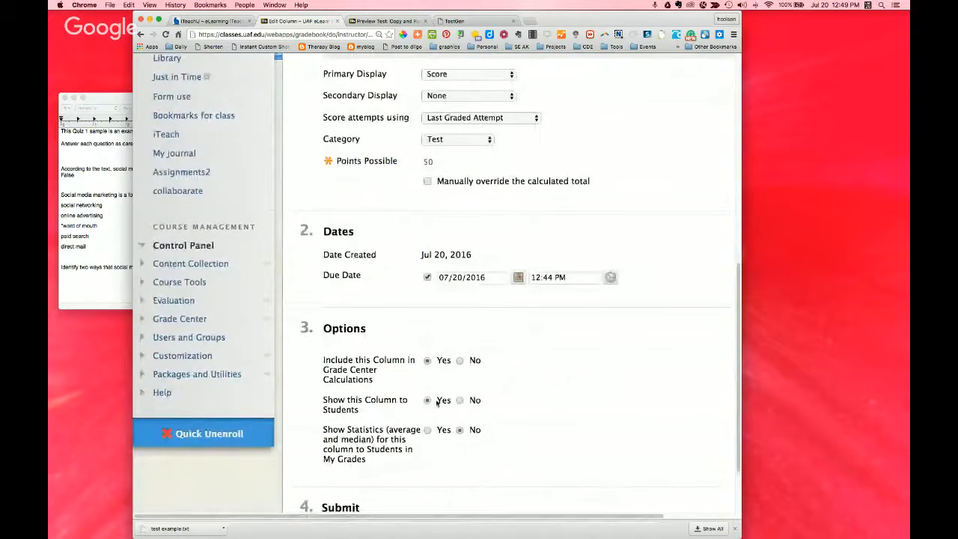
{"action": "scroll", "coordinate": [431, 376], "scroll_direction": "down", "scroll_amount": 1}
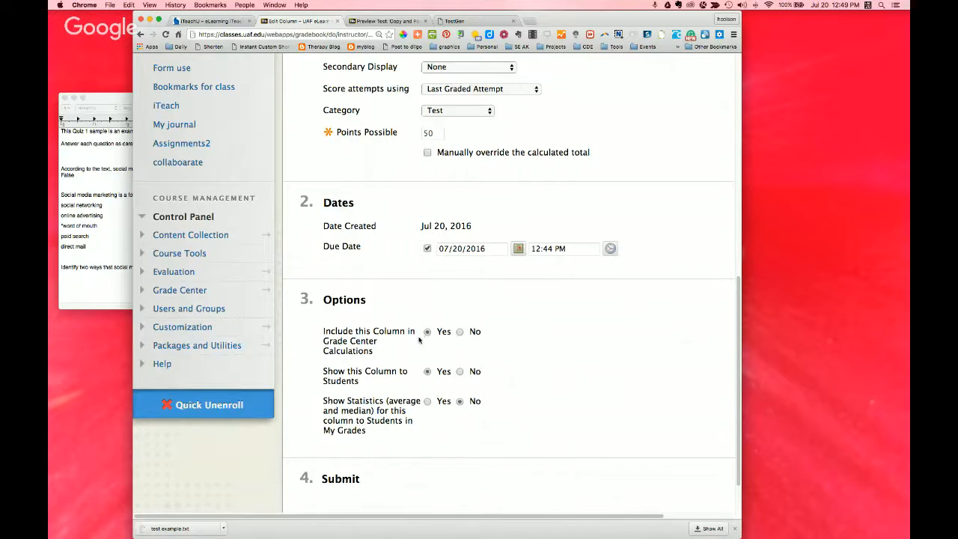
{"action": "scroll", "coordinate": [494, 467], "scroll_direction": "down", "scroll_amount": 2}
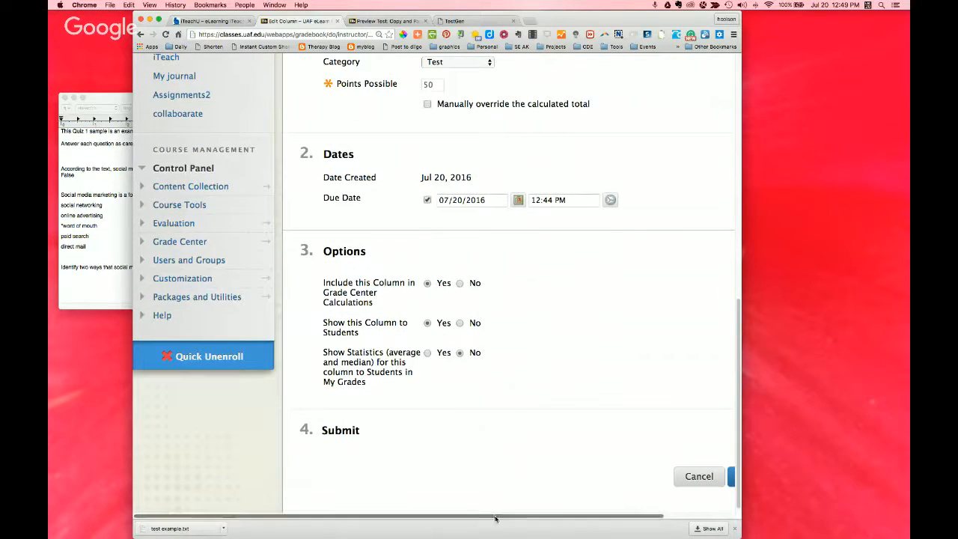
Step: Submit the Edit Column form for Quiz 1 Sample and return to the Full Grade Center
{"action": "left_click_drag", "start_coordinate": [570, 516], "coordinate": [640, 518]}
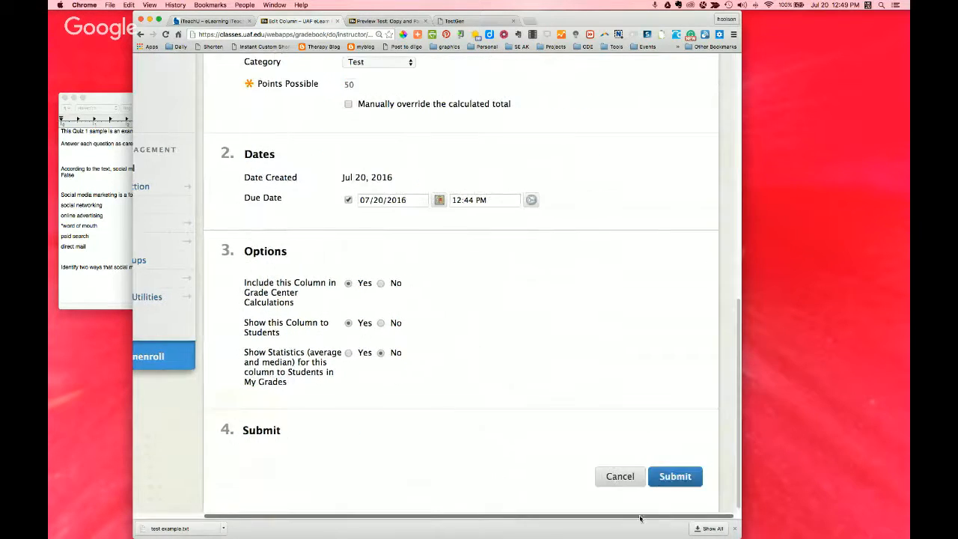
{"action": "left_click", "coordinate": [662, 476]}
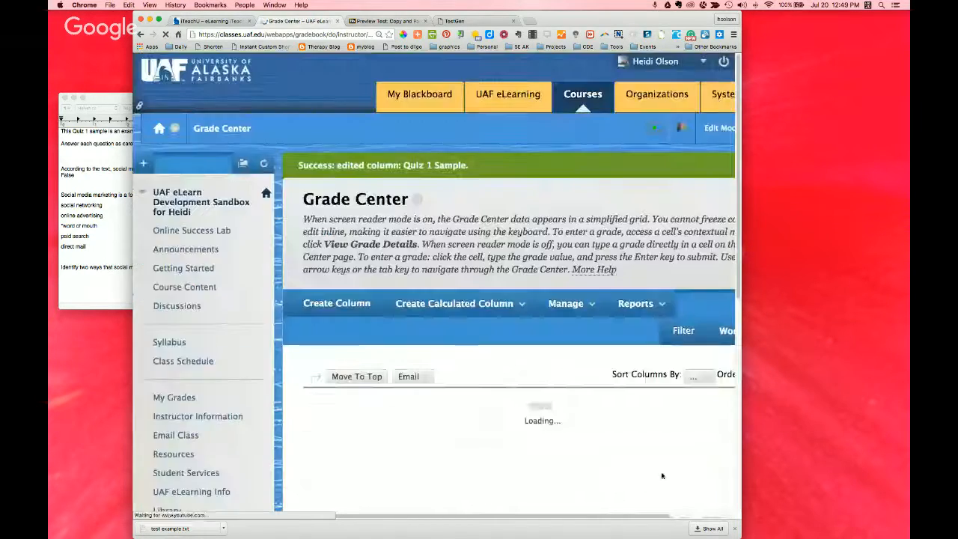
Step: View the Attempts Statistics for the Stat and Analysis example column and return to the Grade Center
{"action": "scroll", "coordinate": [620, 444], "scroll_direction": "down", "scroll_amount": 1}
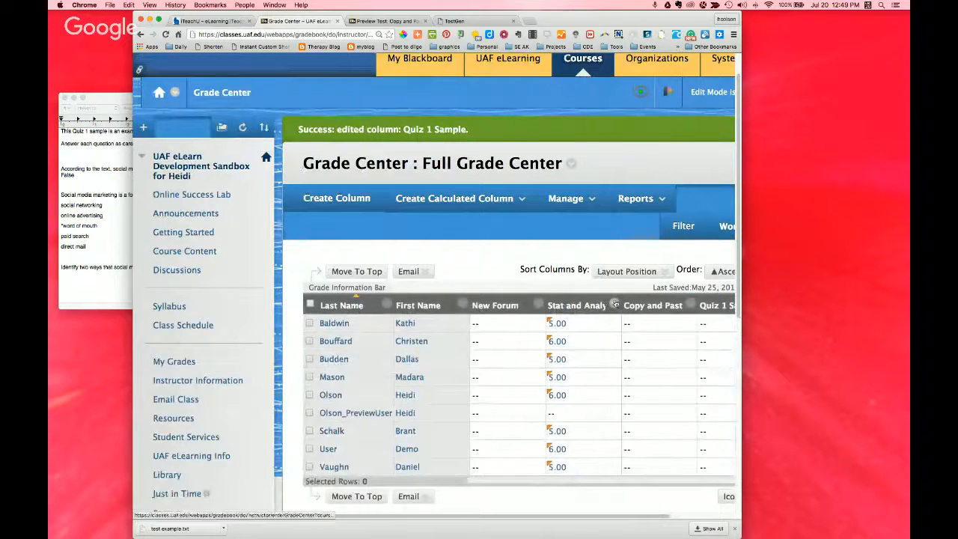
{"action": "scroll", "coordinate": [614, 304], "scroll_direction": "down", "scroll_amount": 1}
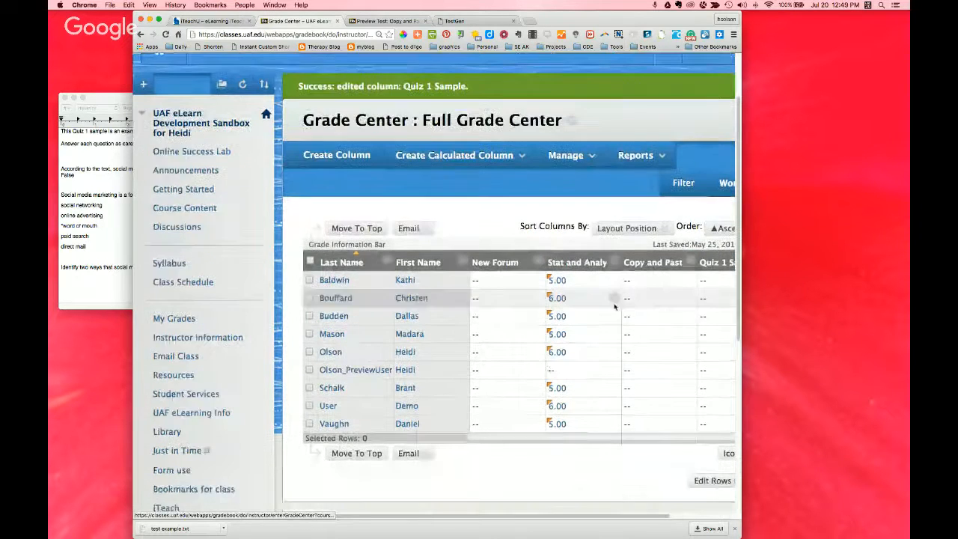
{"action": "left_click", "coordinate": [615, 262]}
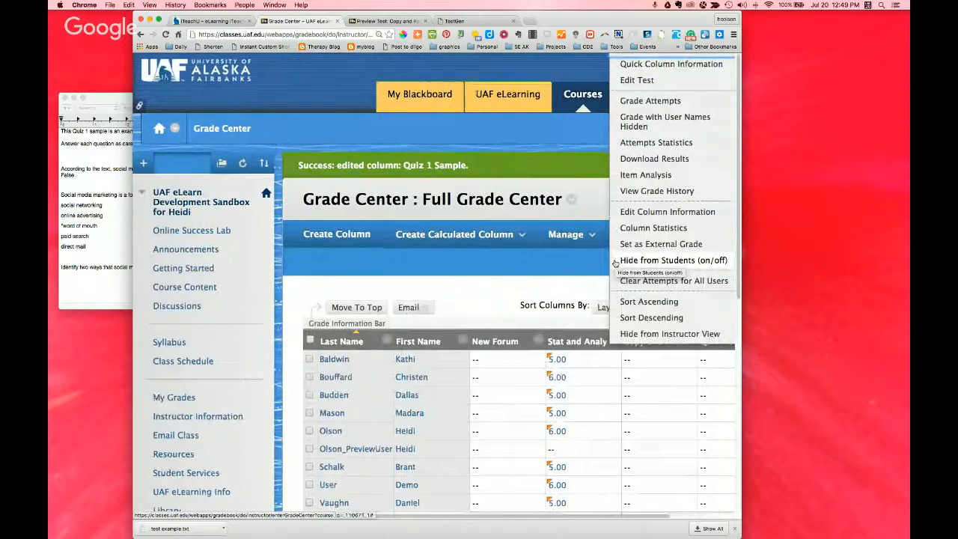
{"action": "left_click", "coordinate": [645, 143]}
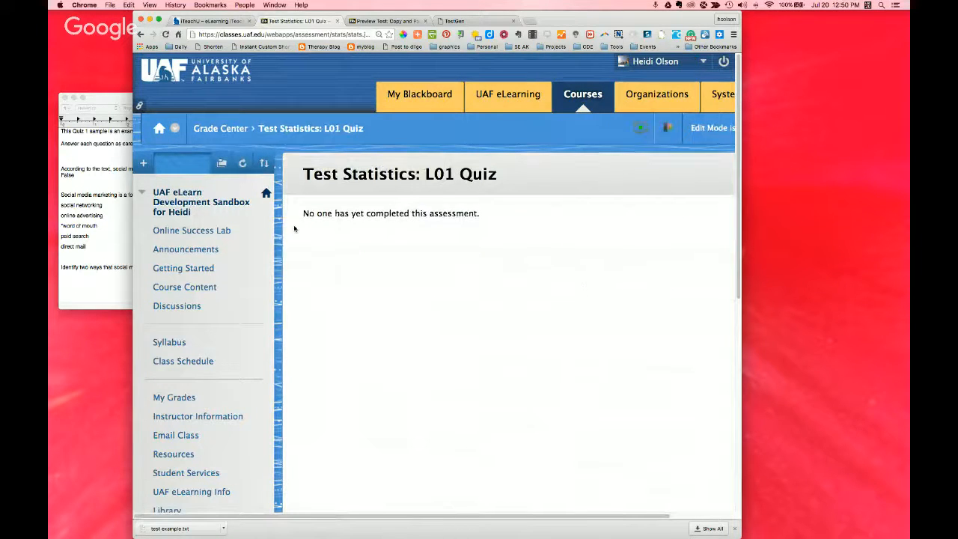
{"action": "left_click", "coordinate": [140, 36]}
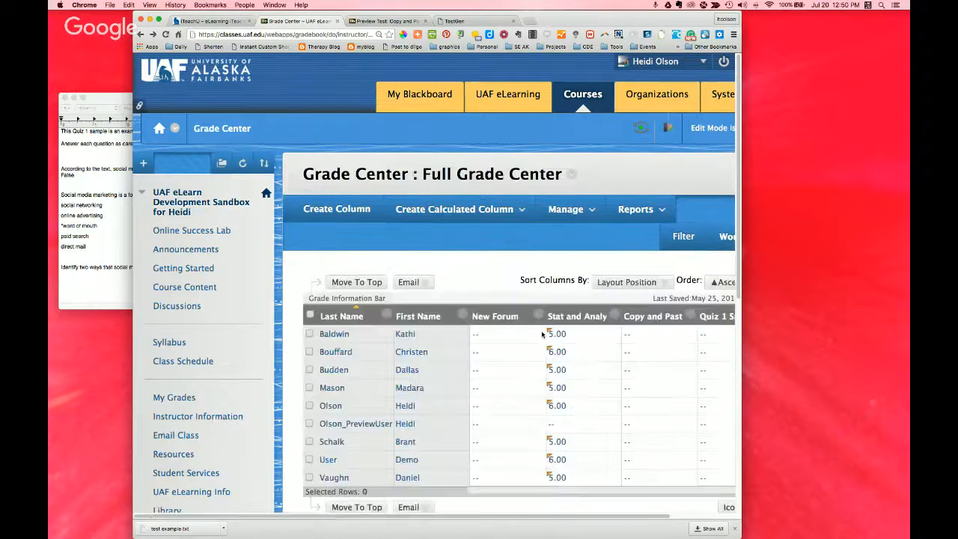
Step: Recheck the Stat and Analysis example column's Attempts Statistics, sort the grid by that column, and check the statistics once more
{"action": "left_click", "coordinate": [614, 317]}
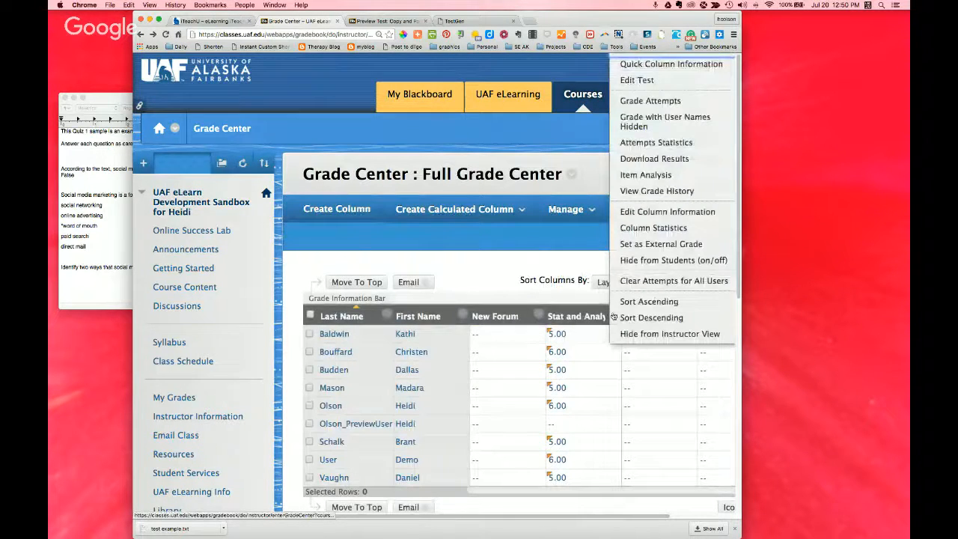
{"action": "left_click", "coordinate": [634, 147]}
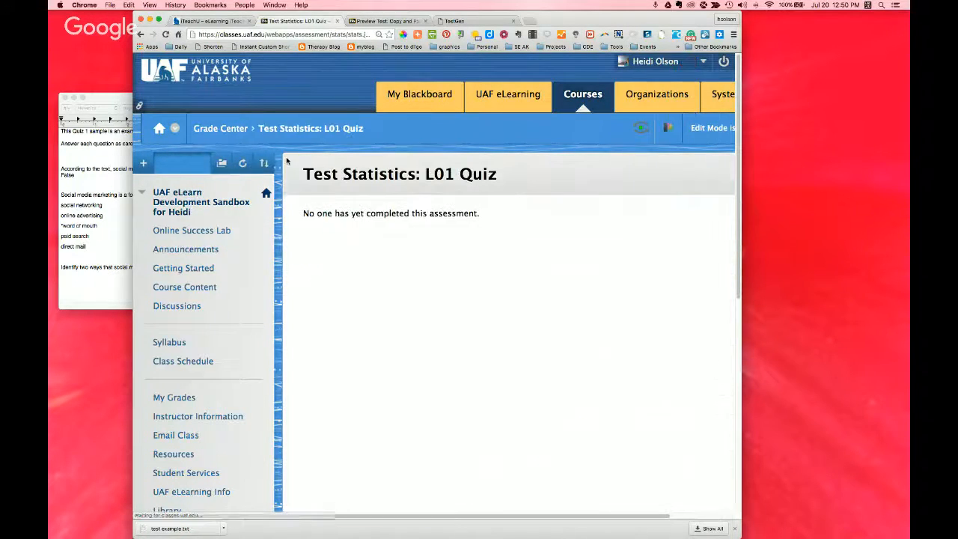
{"action": "left_click", "coordinate": [140, 35]}
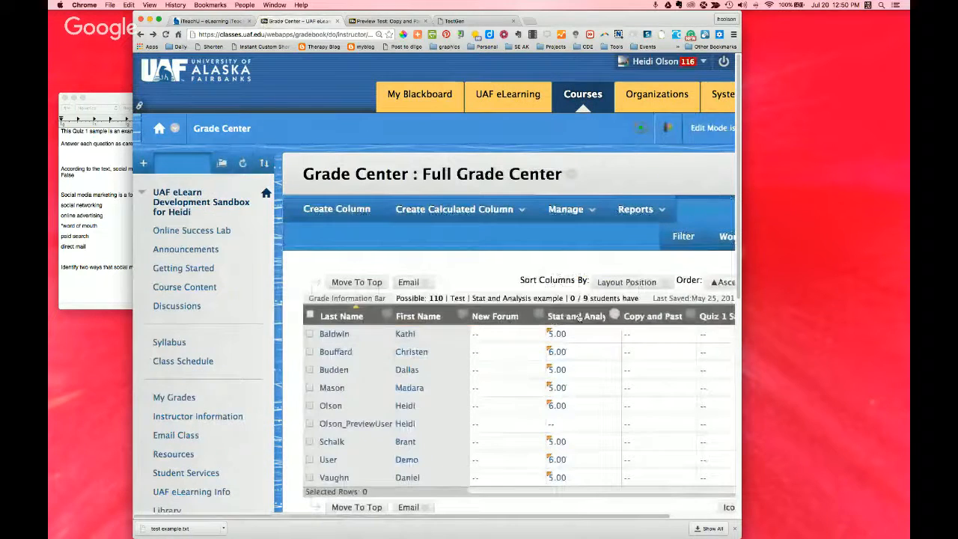
{"action": "left_click", "coordinate": [604, 317]}
{"action": "left_click", "coordinate": [613, 316]}
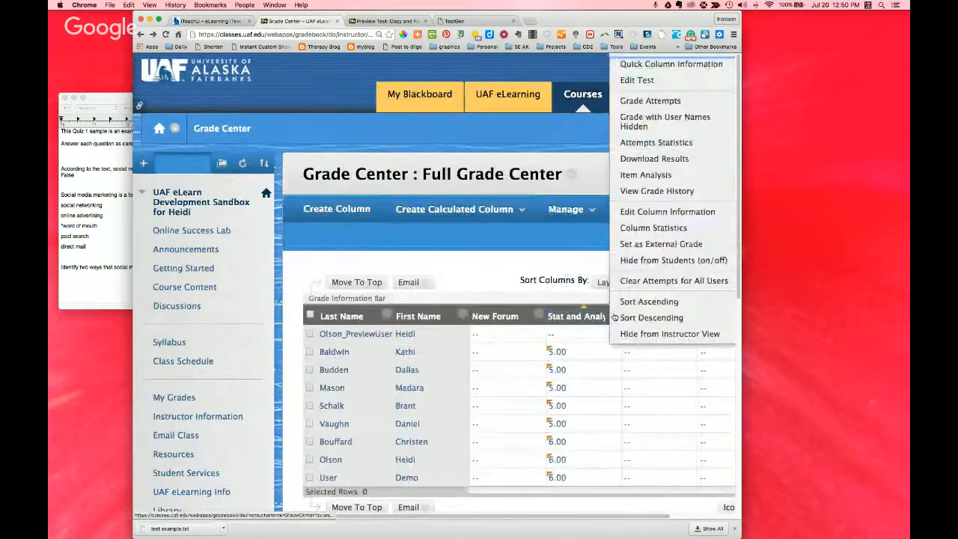
{"action": "left_click", "coordinate": [633, 144]}
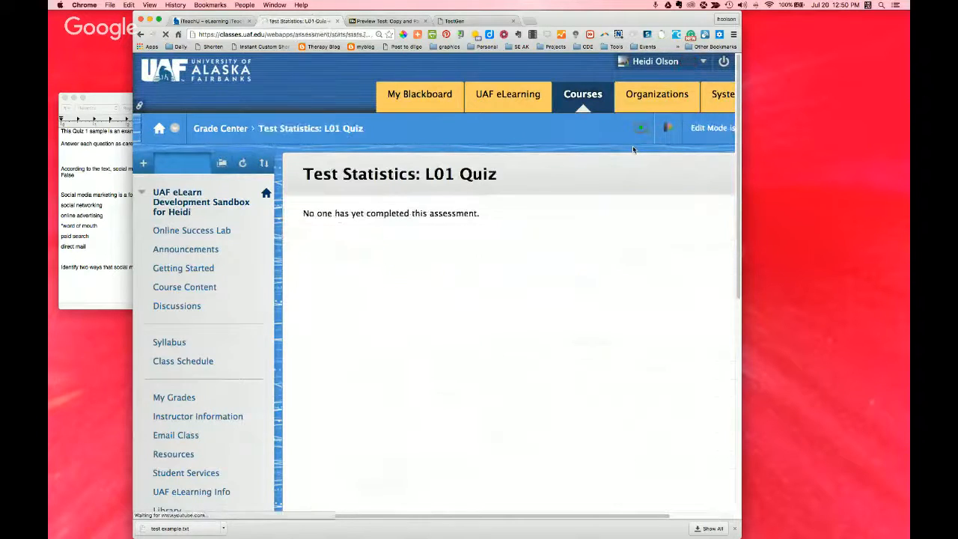
{"action": "left_click", "coordinate": [140, 35]}
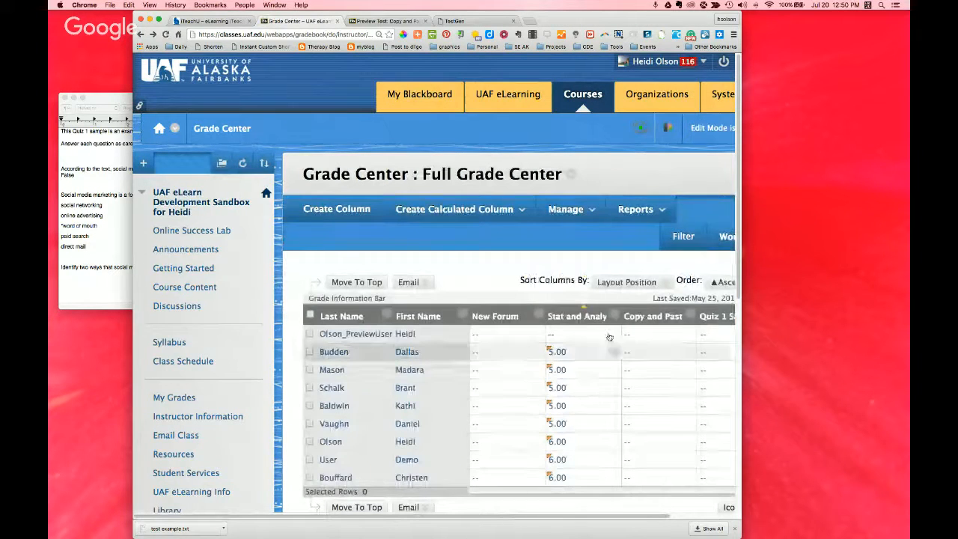
Step: Reduce the page zoom, reopen Attempts Statistics for the Stat and Analysis example column, and go back to the Grade Center
{"action": "left_click", "coordinate": [612, 315]}
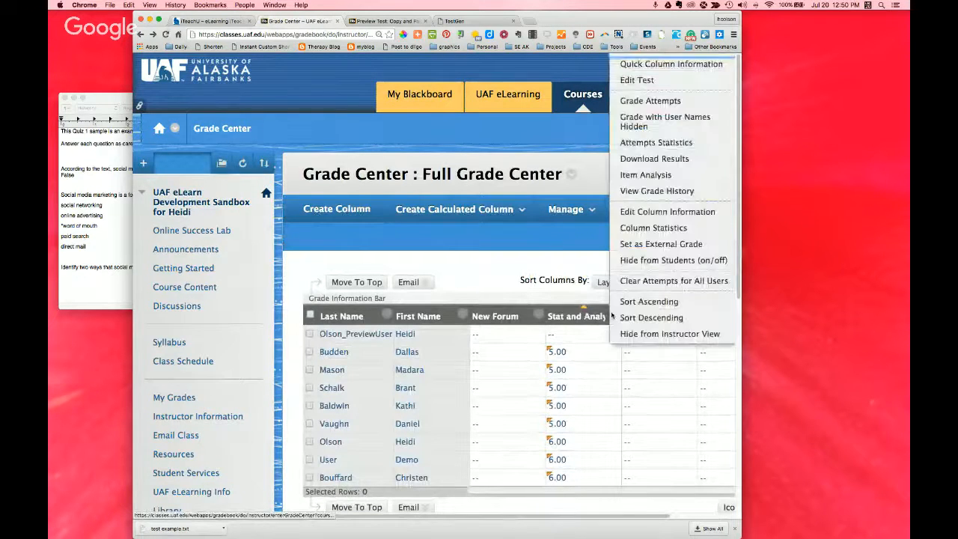
{"action": "key", "text": "super+minus"}
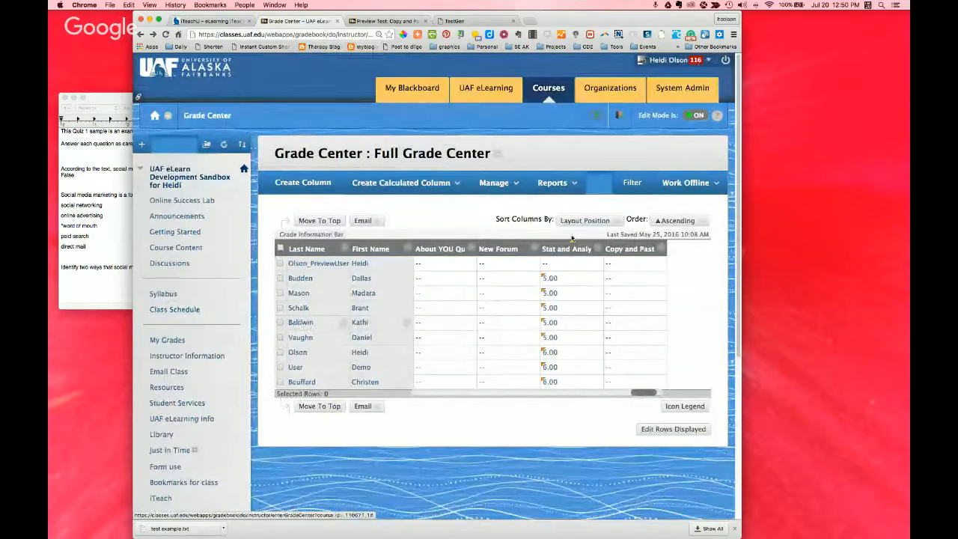
{"action": "left_click", "coordinate": [598, 249]}
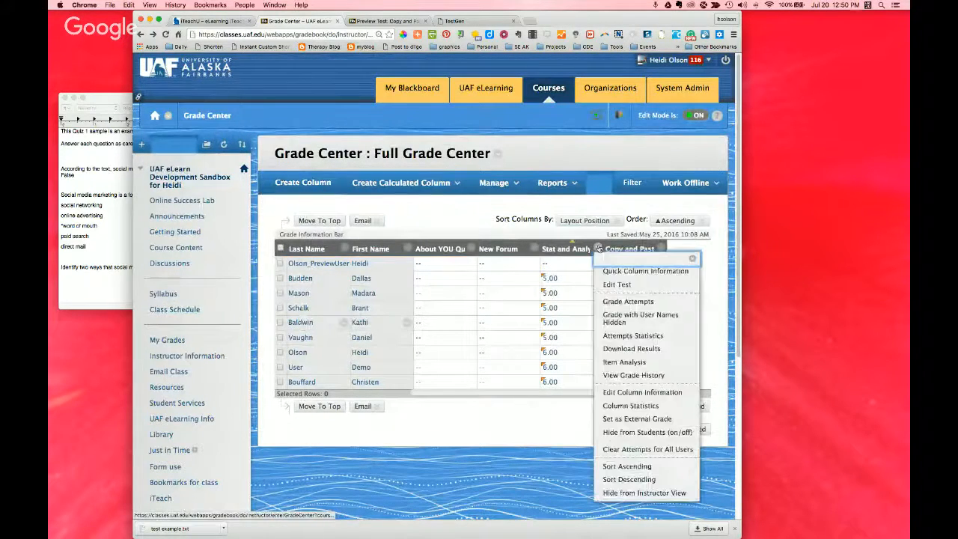
{"action": "left_click", "coordinate": [609, 336]}
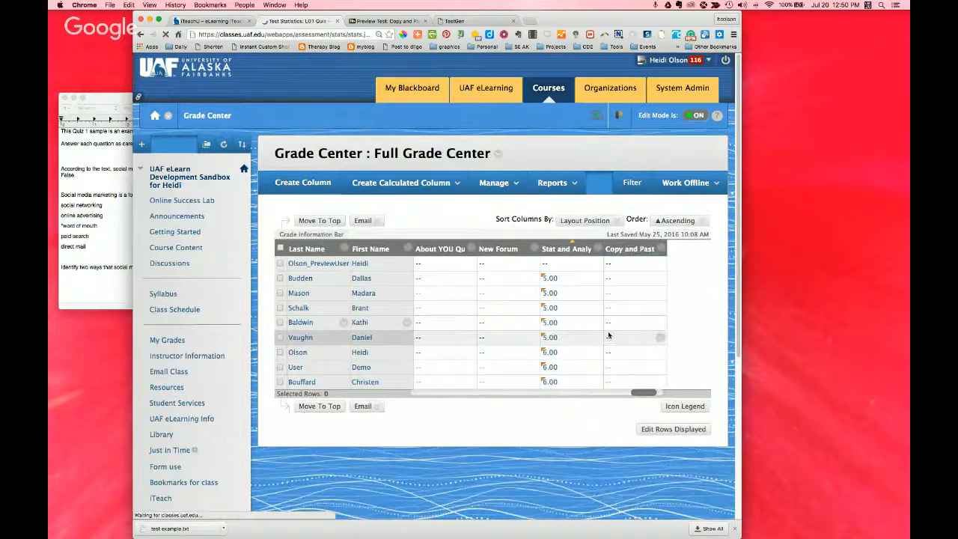
{"action": "left_click", "coordinate": [140, 36]}
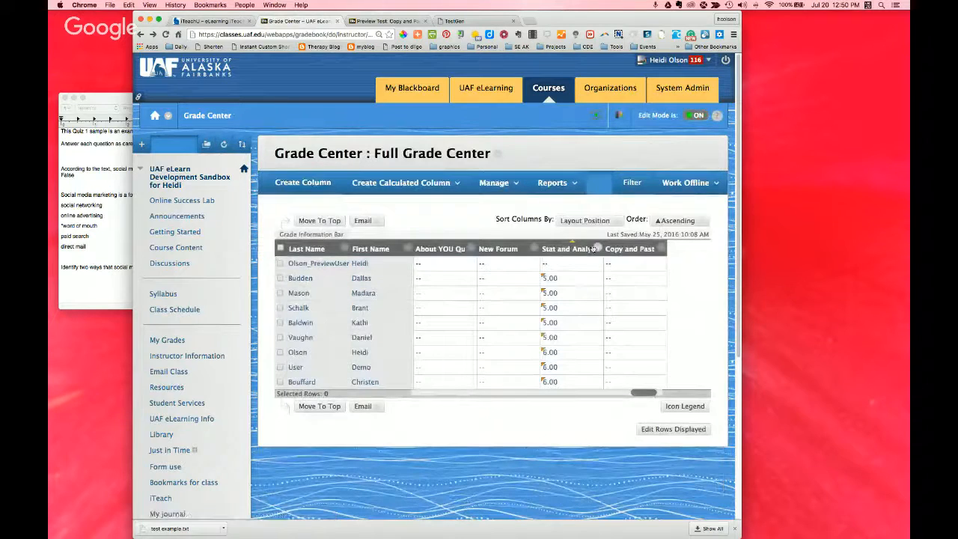
Step: View and close the Quick Column Information of the Stat and Analysis example column, and refresh the course menu
{"action": "left_click", "coordinate": [599, 248]}
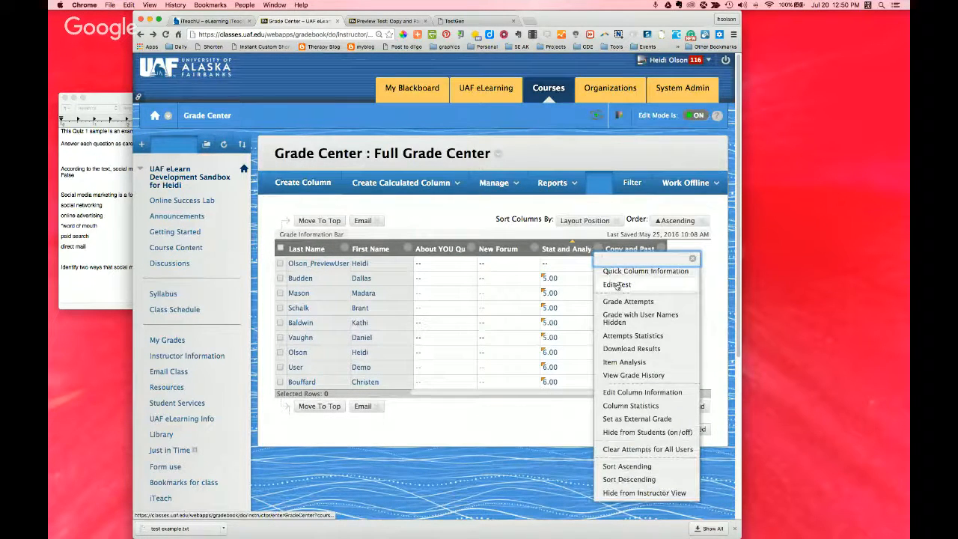
{"action": "left_click", "coordinate": [615, 271]}
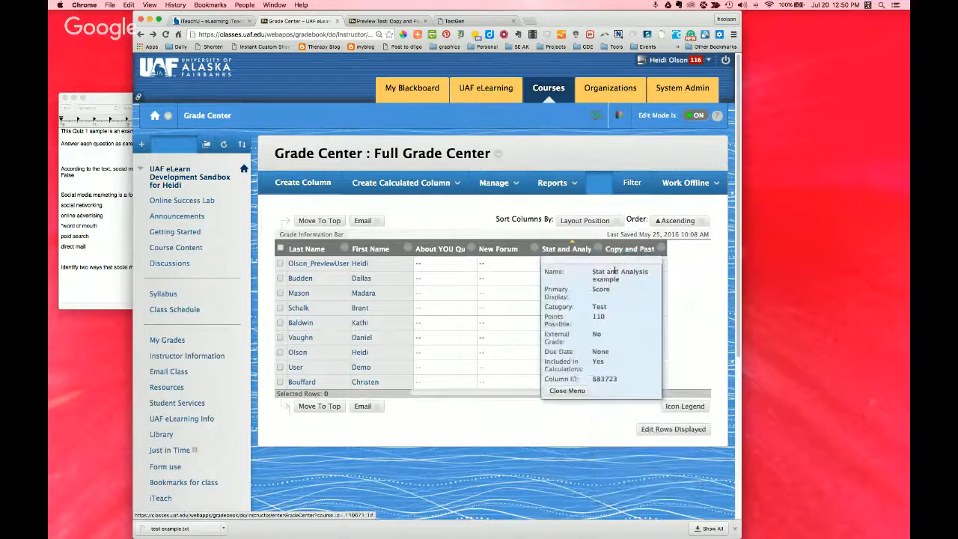
{"action": "left_click", "coordinate": [567, 390]}
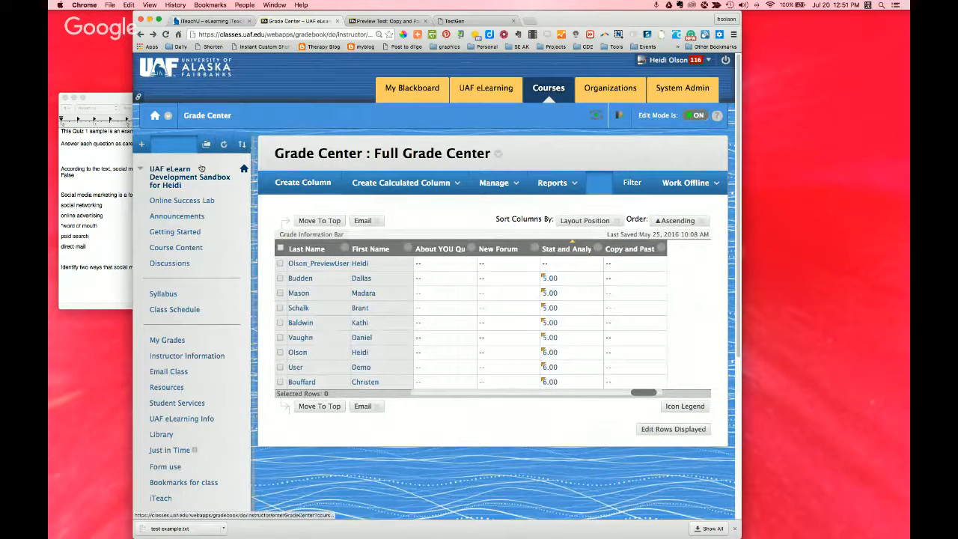
{"action": "left_click", "coordinate": [223, 145]}
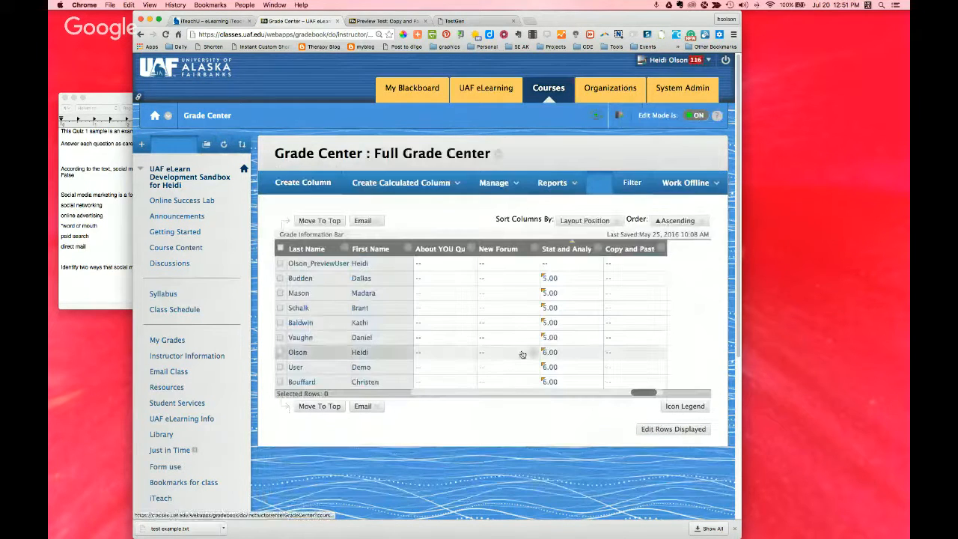
Step: Open Item Analysis from the Stat and Analysis example column, check which tests are selectable, keep L01 Quiz, and return to the Grade Center
{"action": "left_click", "coordinate": [597, 249]}
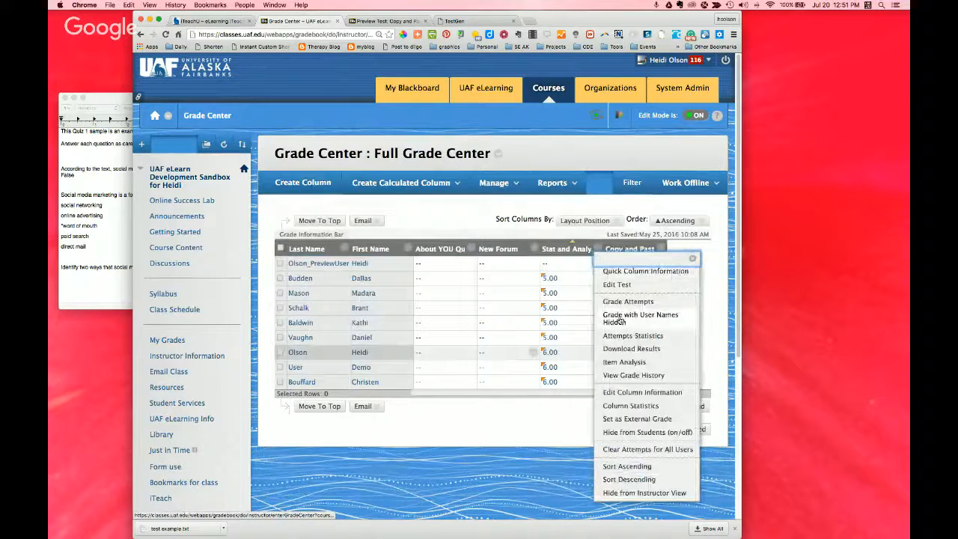
{"action": "left_click", "coordinate": [615, 363]}
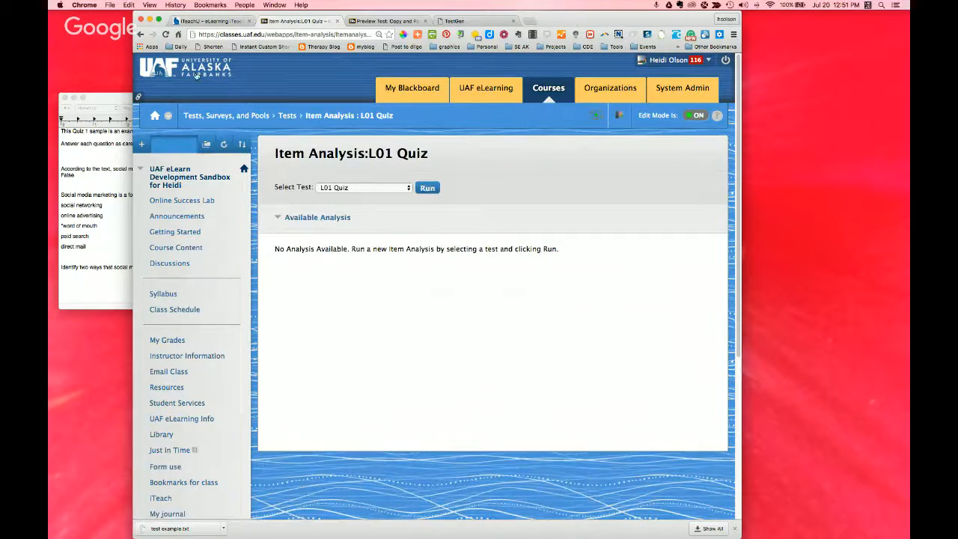
{"action": "left_click", "coordinate": [355, 188]}
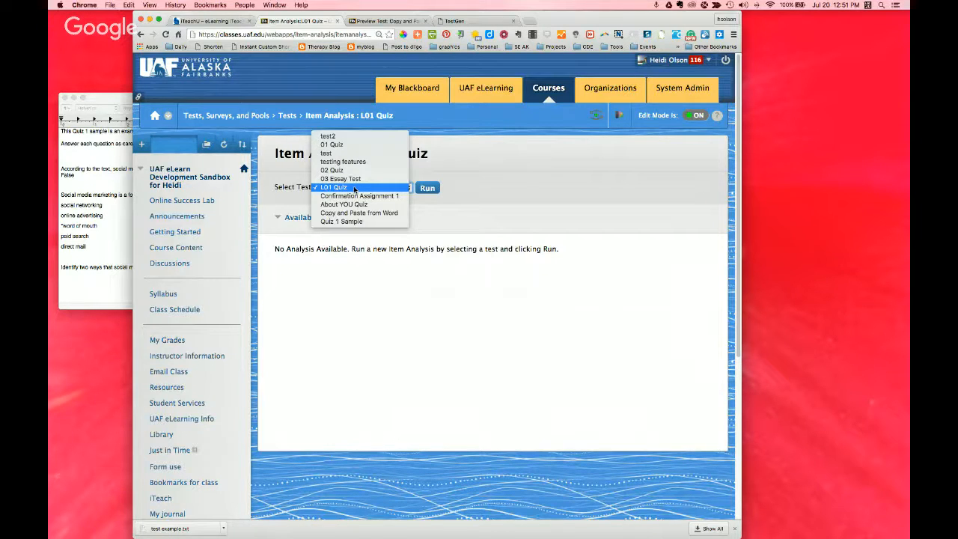
{"action": "left_click", "coordinate": [379, 190]}
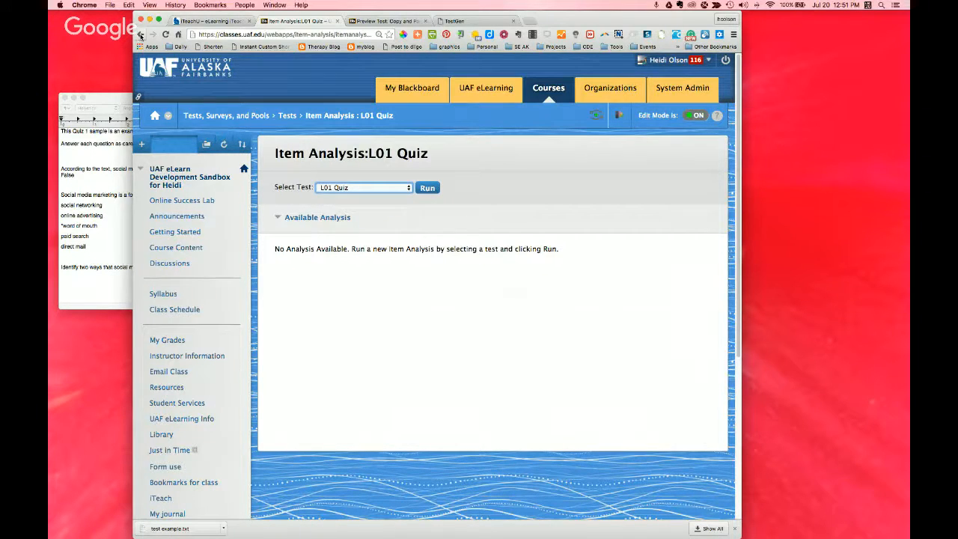
{"action": "left_click", "coordinate": [139, 34]}
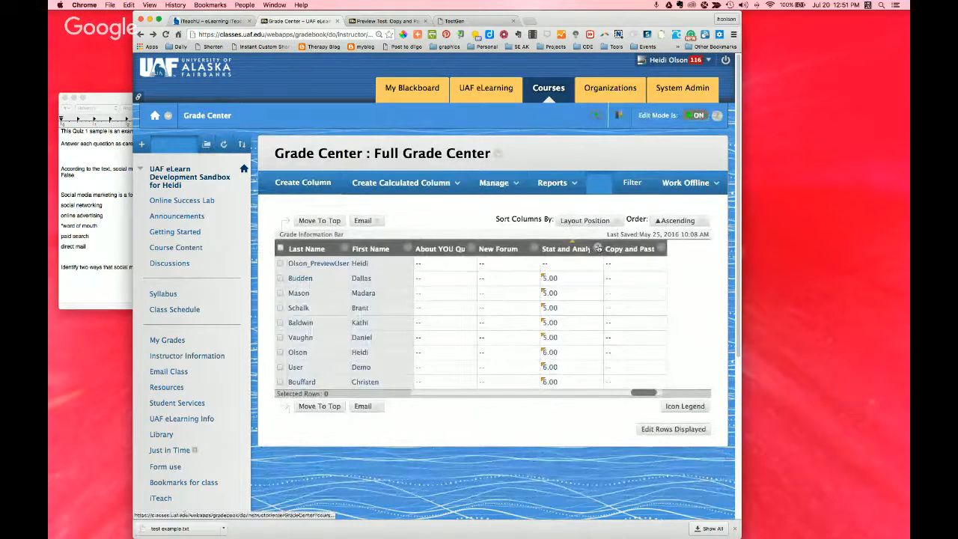
Step: Check the item name behind the Stat and Analysis example column in Edit Column Information, and cancel without changes
{"action": "left_click", "coordinate": [598, 248]}
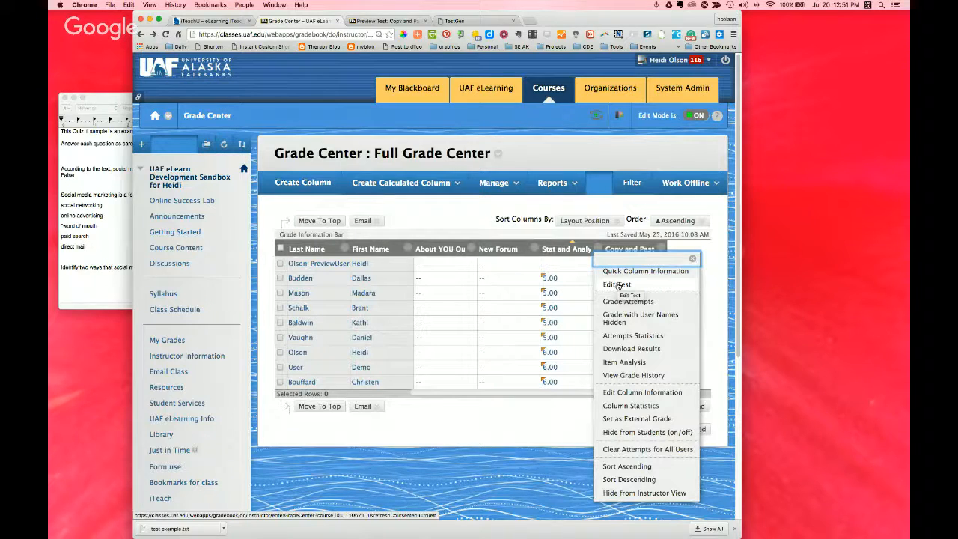
{"action": "left_click", "coordinate": [615, 392]}
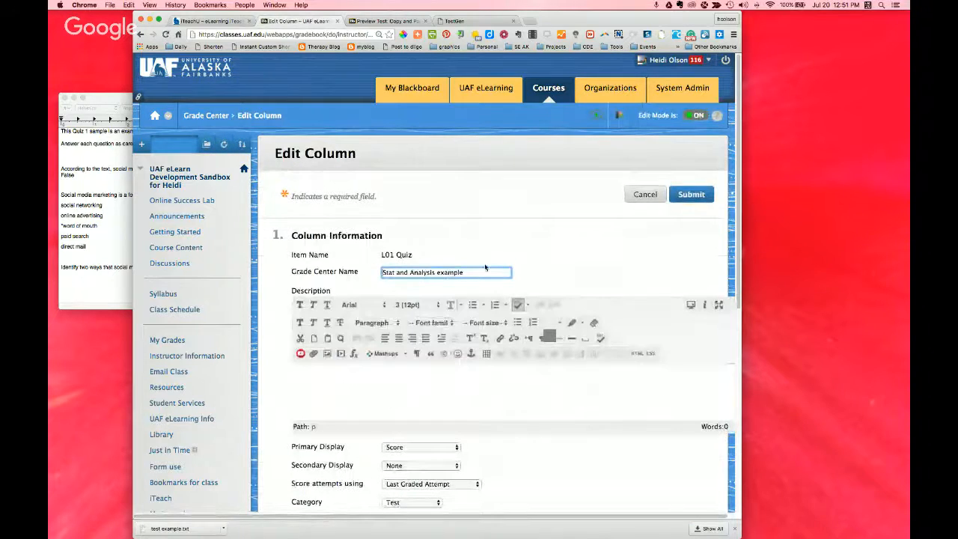
{"action": "left_click", "coordinate": [636, 196]}
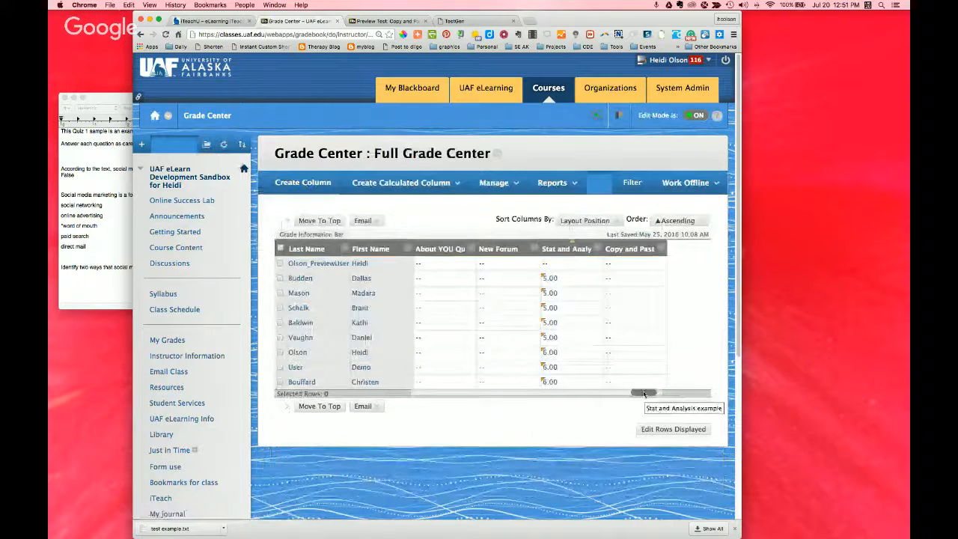
Step: Find the 01 Quiz column among the earlier Grade Center columns, open its Attempts Statistics, and review the per-question answer percentages and average scores
{"action": "left_click_drag", "start_coordinate": [659, 394], "coordinate": [430, 392]}
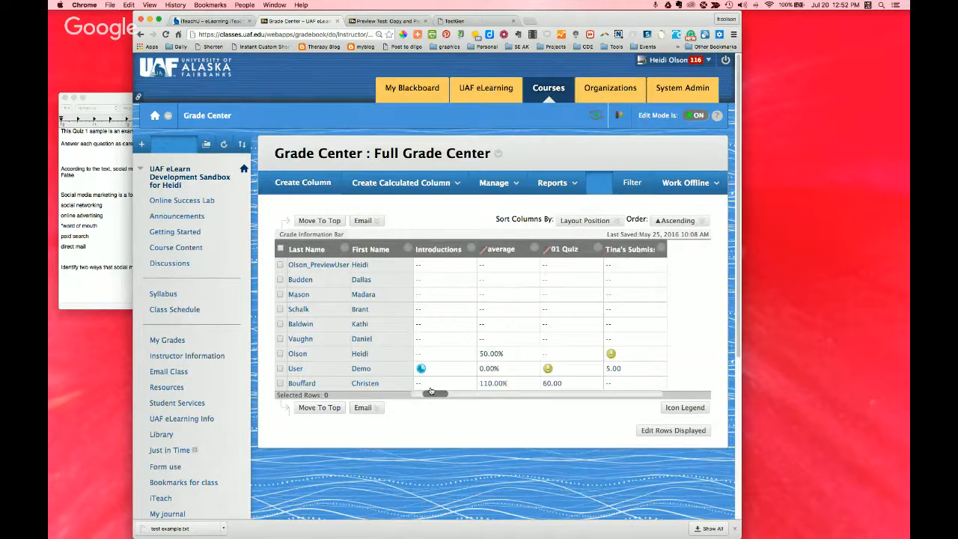
{"action": "left_click", "coordinate": [597, 248]}
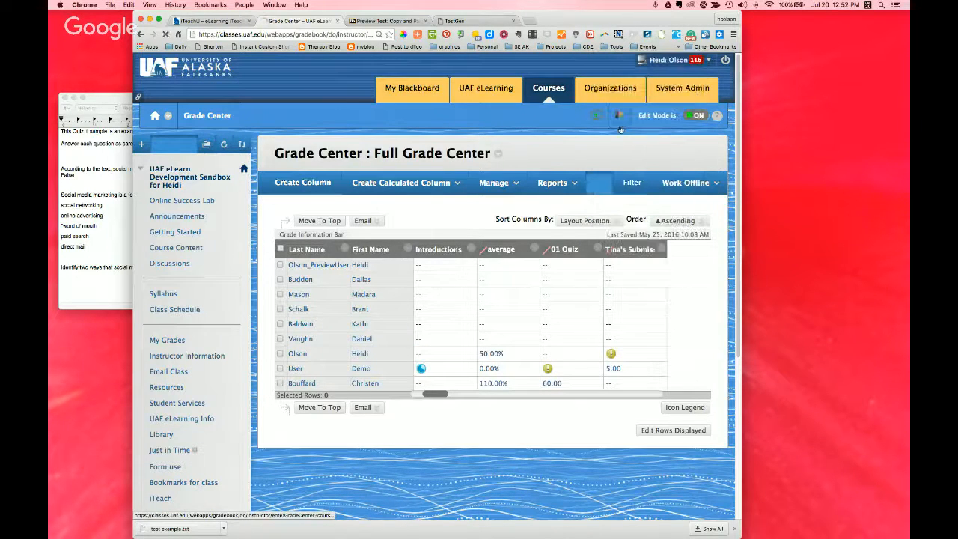
{"action": "left_click", "coordinate": [401, 183]}
{"action": "left_click", "coordinate": [382, 221]}
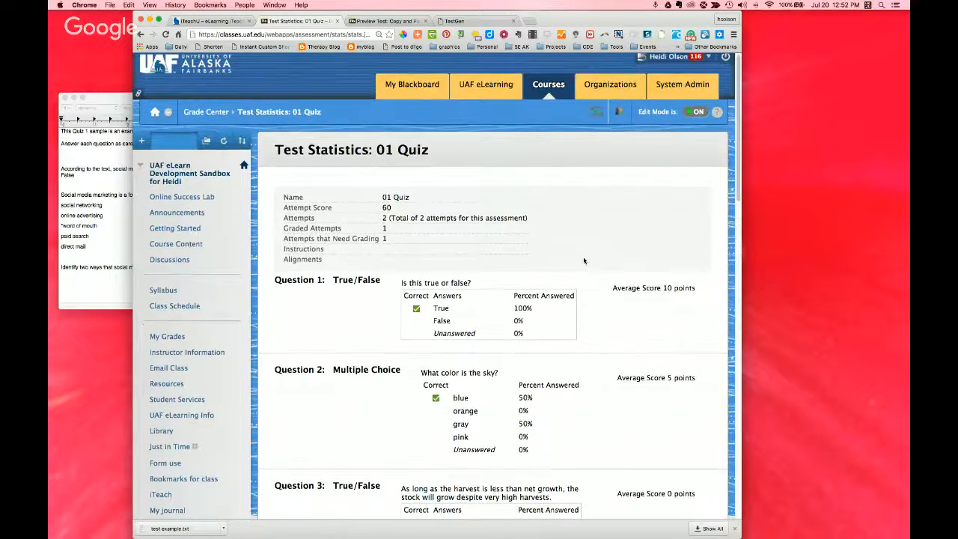
{"action": "scroll", "coordinate": [584, 260], "scroll_direction": "down", "scroll_amount": 2}
{"action": "scroll", "coordinate": [585, 261], "scroll_direction": "down", "scroll_amount": 1}
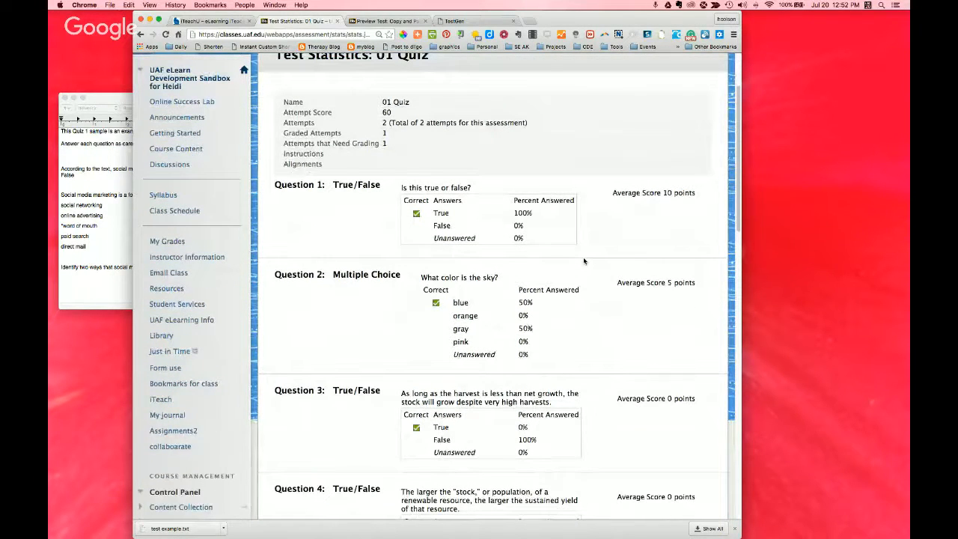
{"action": "scroll", "coordinate": [584, 260], "scroll_direction": "down", "scroll_amount": 2}
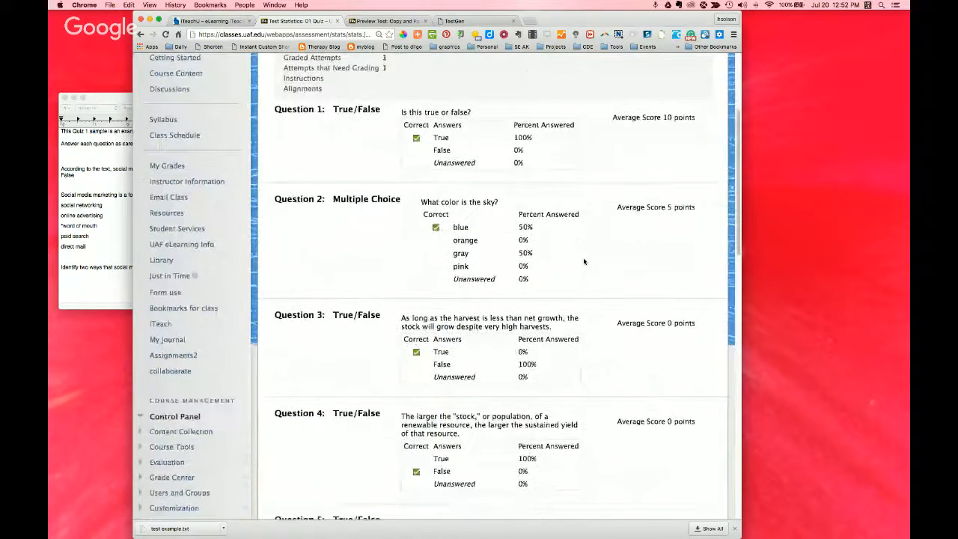
Step: Review the answer percentages and average scores of the remaining 01 Quiz questions, and return to the Full Grade Center
{"action": "scroll", "coordinate": [585, 261], "scroll_direction": "down", "scroll_amount": 6}
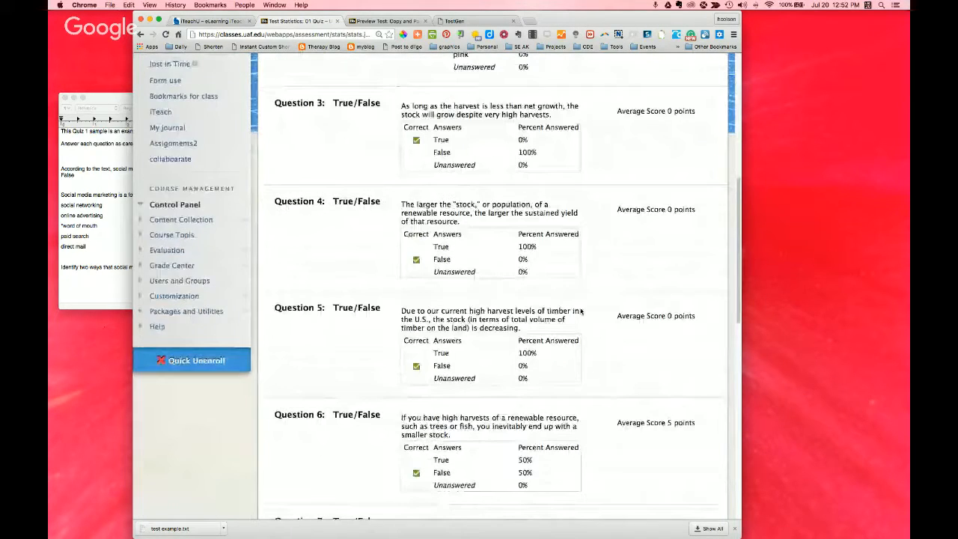
{"action": "scroll", "coordinate": [580, 311], "scroll_direction": "down", "scroll_amount": 15}
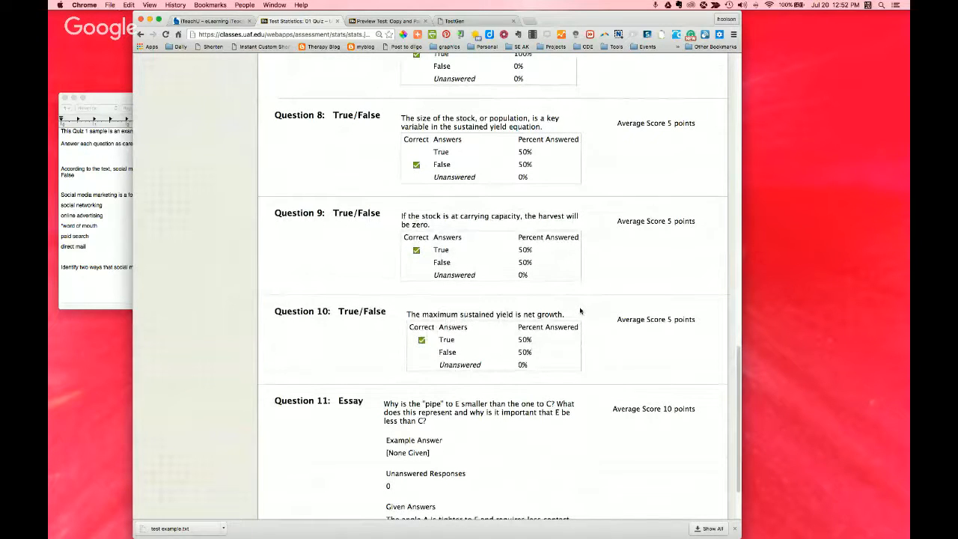
{"action": "scroll", "coordinate": [580, 311], "scroll_direction": "up", "scroll_amount": 2}
{"action": "scroll", "coordinate": [578, 306], "scroll_direction": "up", "scroll_amount": 20}
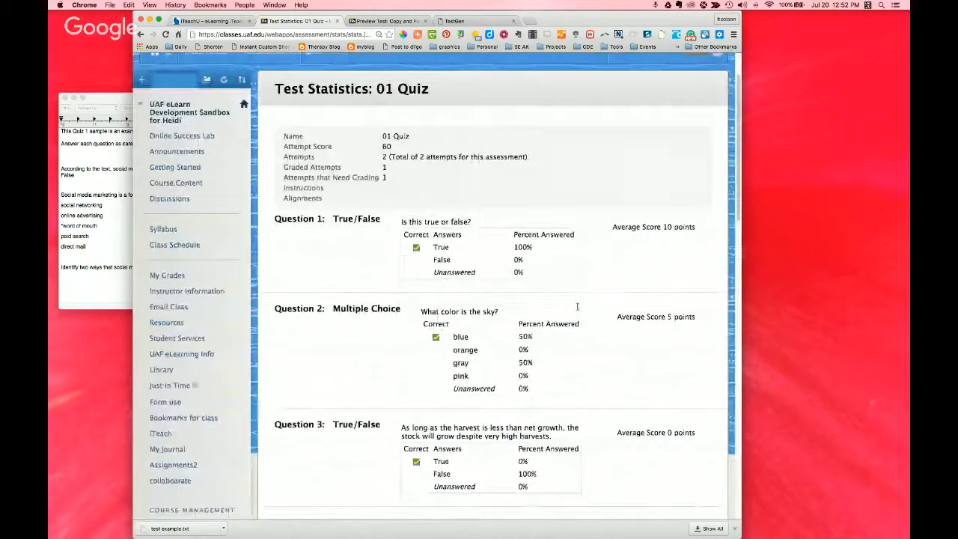
{"action": "scroll", "coordinate": [534, 229], "scroll_direction": "up", "scroll_amount": 2}
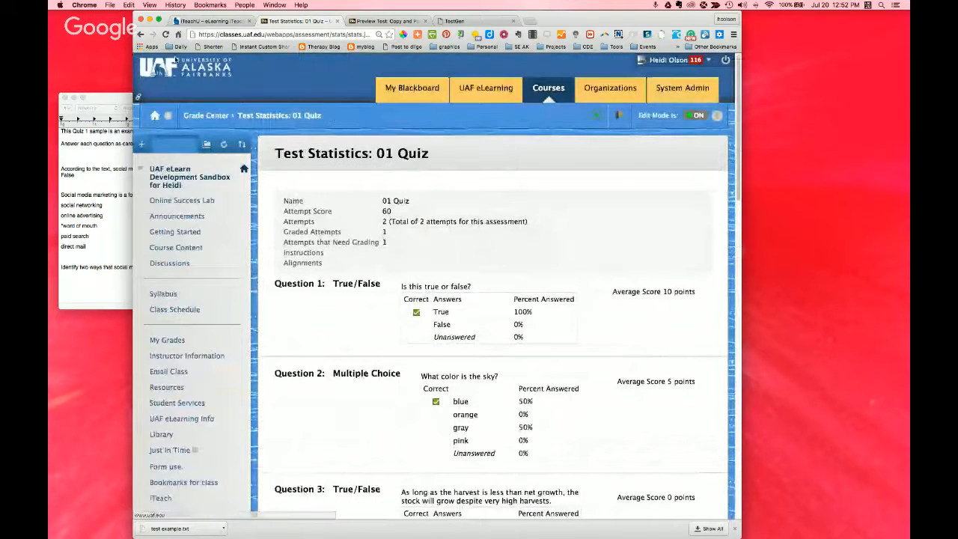
{"action": "left_click", "coordinate": [140, 35]}
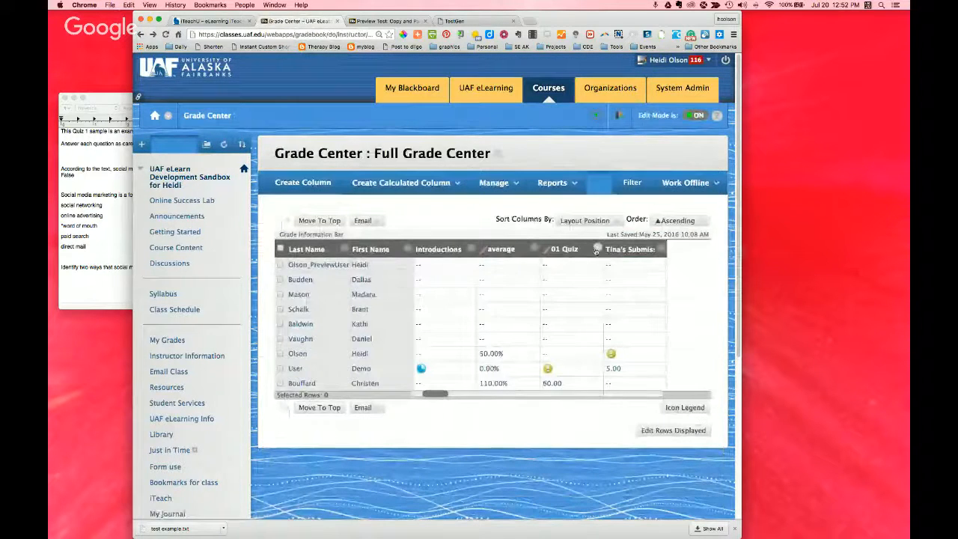
Step: Examine the Download Results settings for the 01 Quiz column, cancel without downloading, and look over the column's other available actions
{"action": "left_click", "coordinate": [597, 249]}
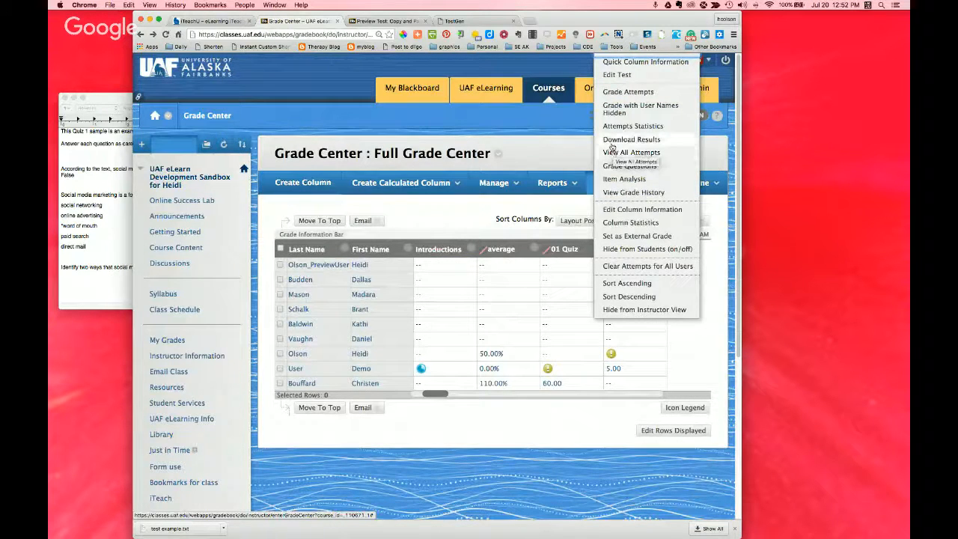
{"action": "left_click", "coordinate": [612, 148]}
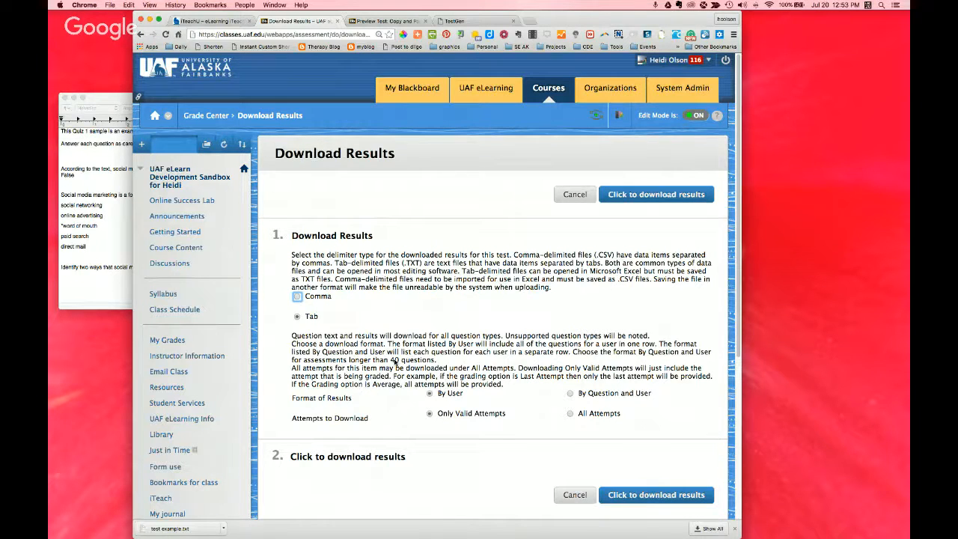
{"action": "left_click", "coordinate": [573, 197]}
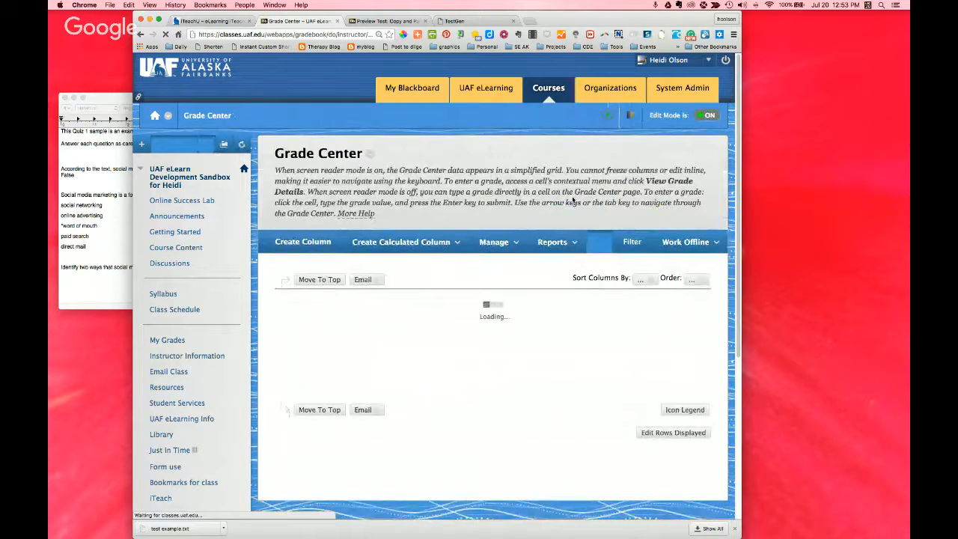
{"action": "left_click", "coordinate": [598, 250]}
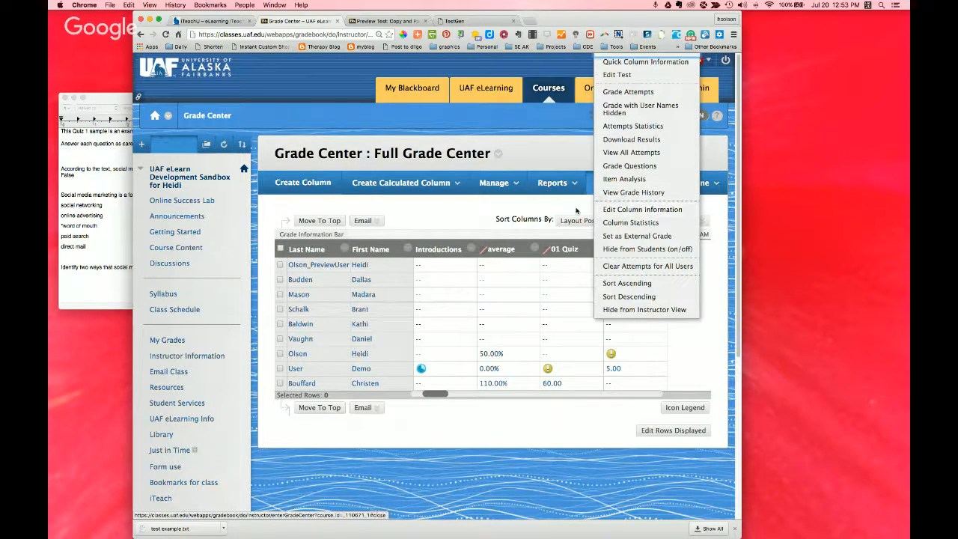
{"action": "left_click", "coordinate": [442, 214]}
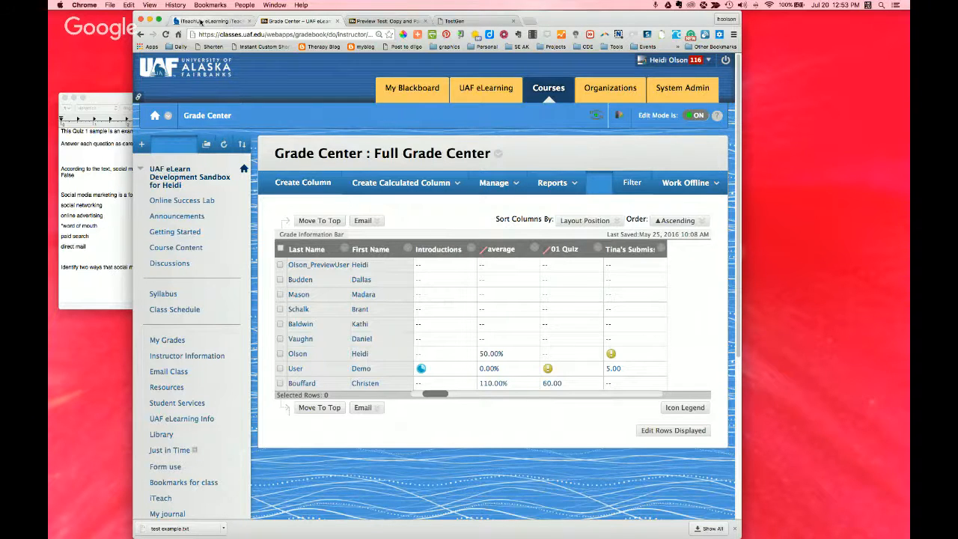
Step: Switch to the iTeachU session page to view its Grade Center section, and return to the 01 Quiz column's actions in Blackboard
{"action": "left_click", "coordinate": [203, 21]}
{"action": "scroll", "coordinate": [464, 309], "scroll_direction": "down", "scroll_amount": 5}
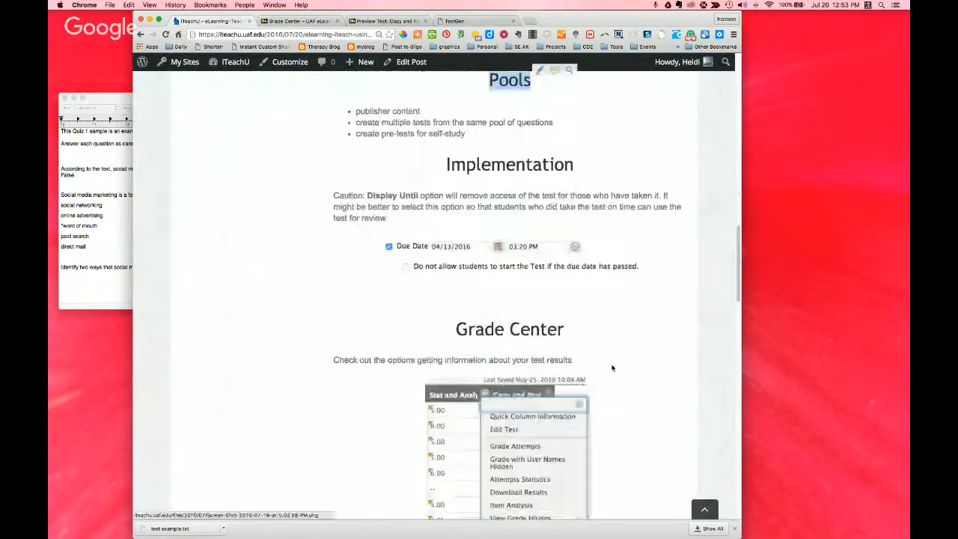
{"action": "scroll", "coordinate": [612, 368], "scroll_direction": "down", "scroll_amount": 8}
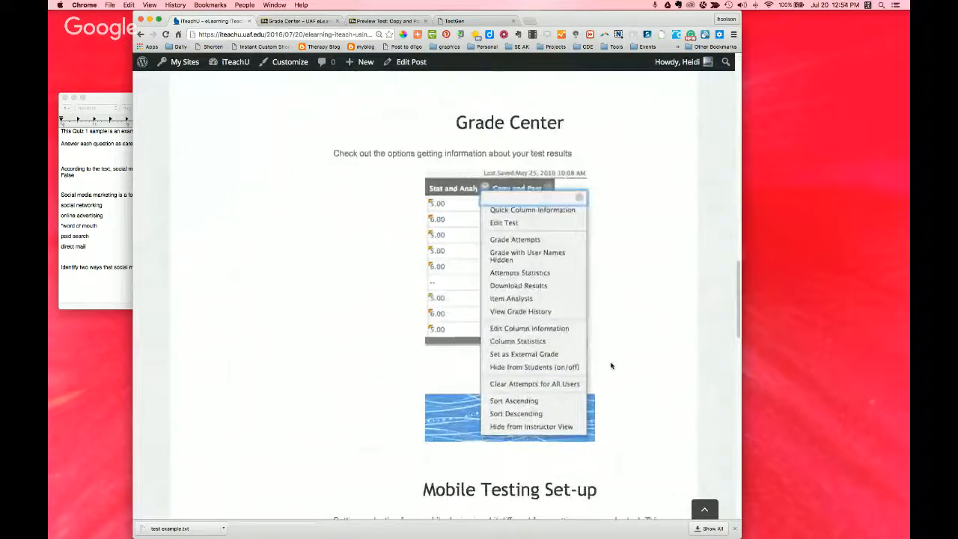
{"action": "scroll", "coordinate": [611, 365], "scroll_direction": "up", "scroll_amount": 3}
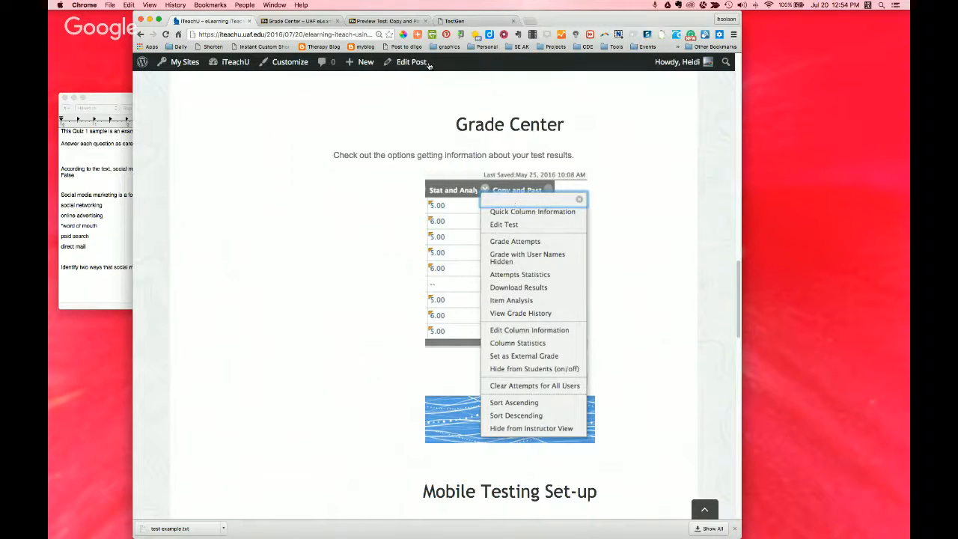
{"action": "left_click", "coordinate": [313, 21]}
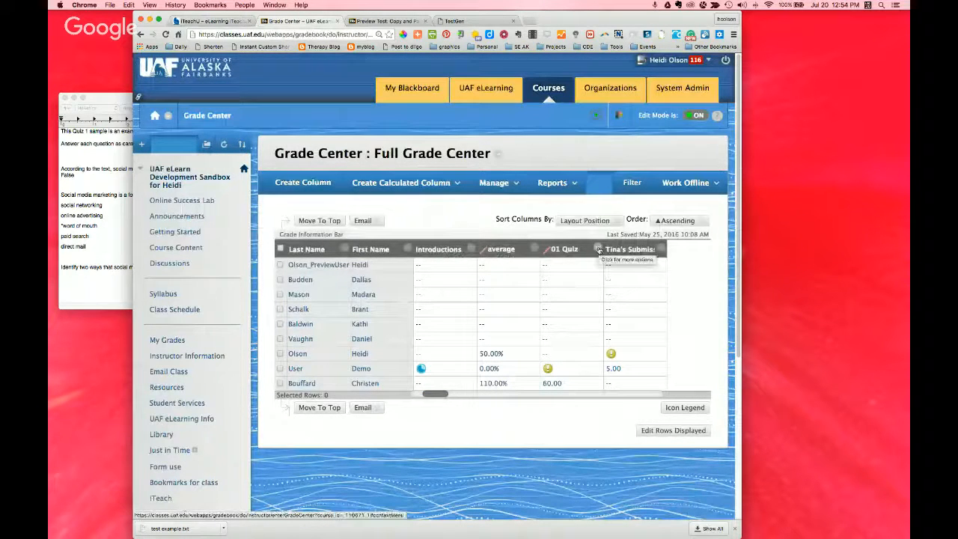
{"action": "left_click", "coordinate": [598, 250]}
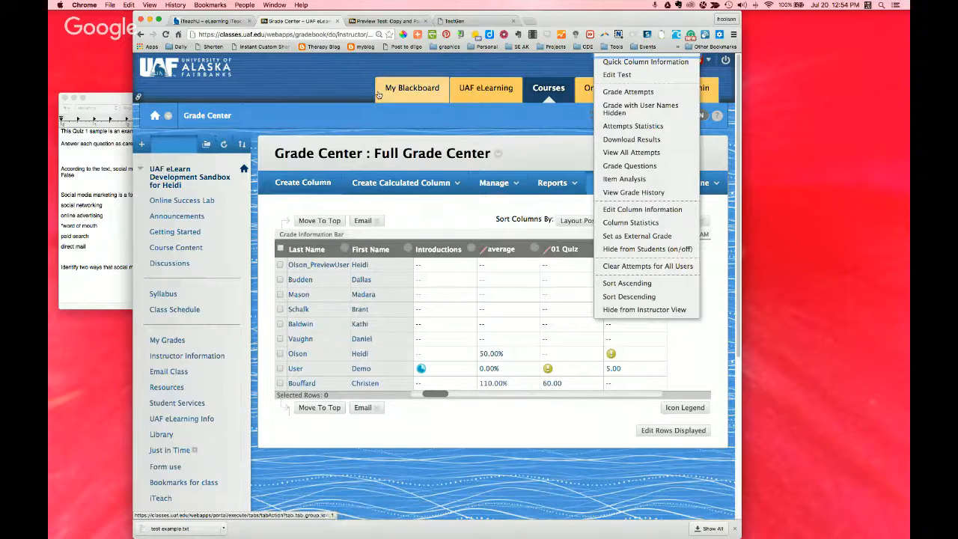
Step: Switch back to the iTeachU session page, view the Mobile Testing Set-up section, and return to the beginning of the page
{"action": "left_click", "coordinate": [215, 21]}
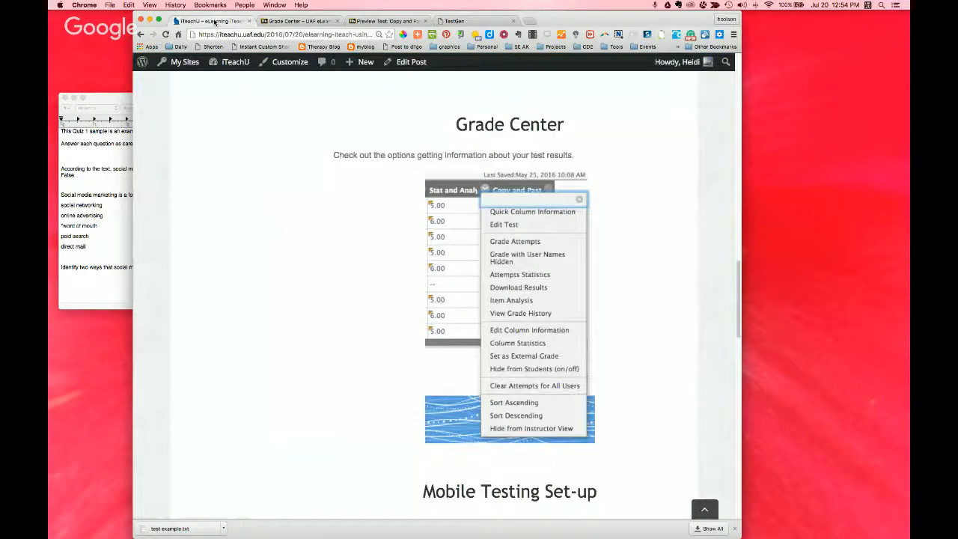
{"action": "scroll", "coordinate": [364, 436], "scroll_direction": "down", "scroll_amount": 1}
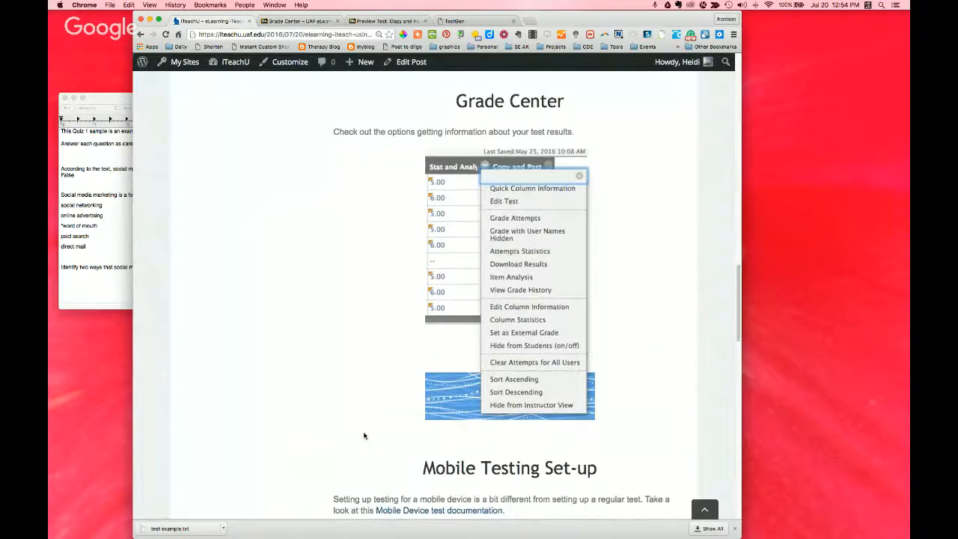
{"action": "scroll", "coordinate": [364, 435], "scroll_direction": "down", "scroll_amount": 4}
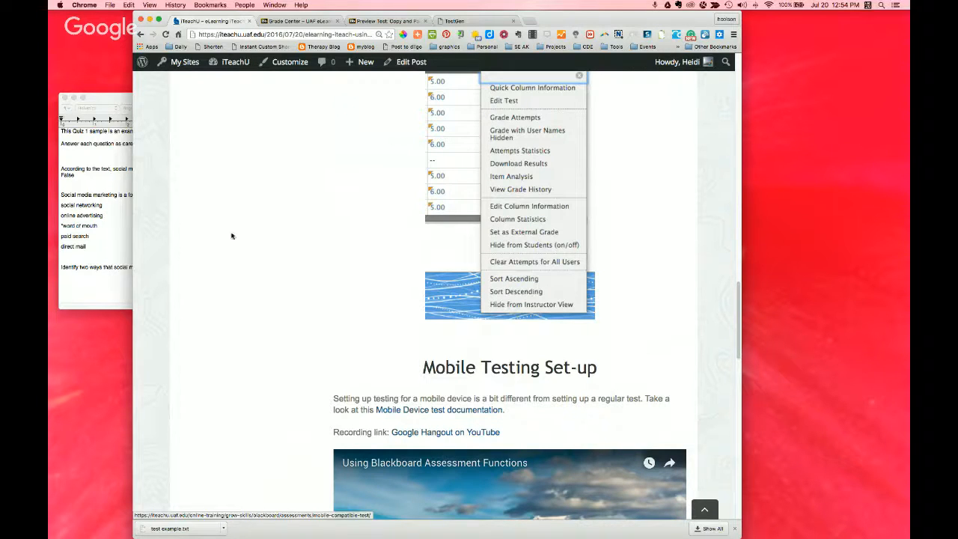
{"action": "scroll", "coordinate": [325, 349], "scroll_direction": "up", "scroll_amount": 15}
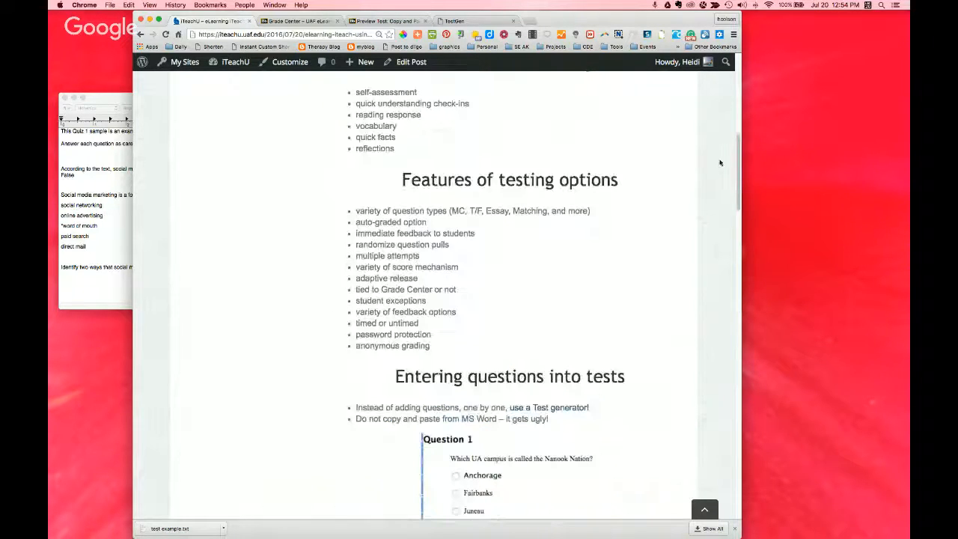
{"action": "left_click_drag", "start_coordinate": [740, 166], "coordinate": [738, 81]}
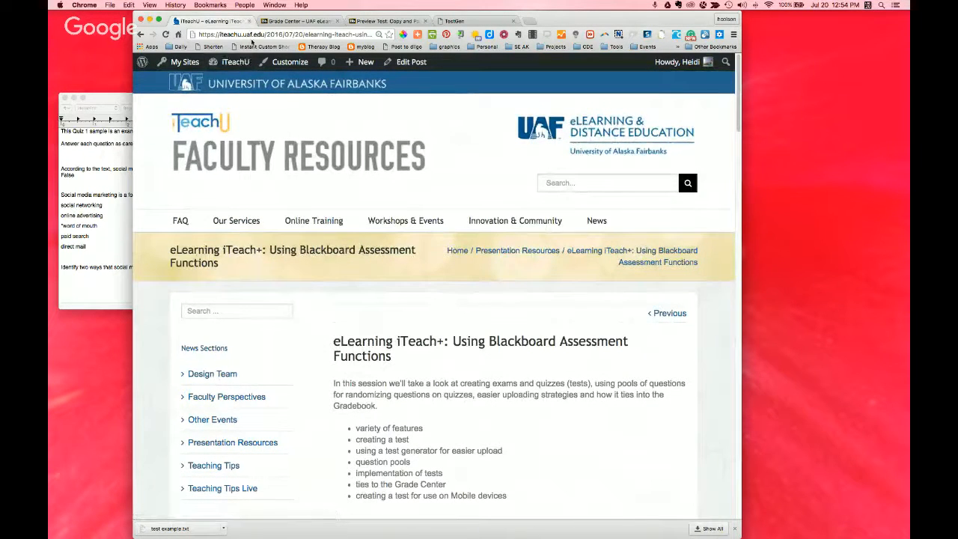
Step: Find the eLearning iTeach+: Using Blackboard Assessment Functions post through Presentation Resources under Workshops & Events, and open it for viewing
{"action": "mouse_move", "coordinate": [402, 222]}
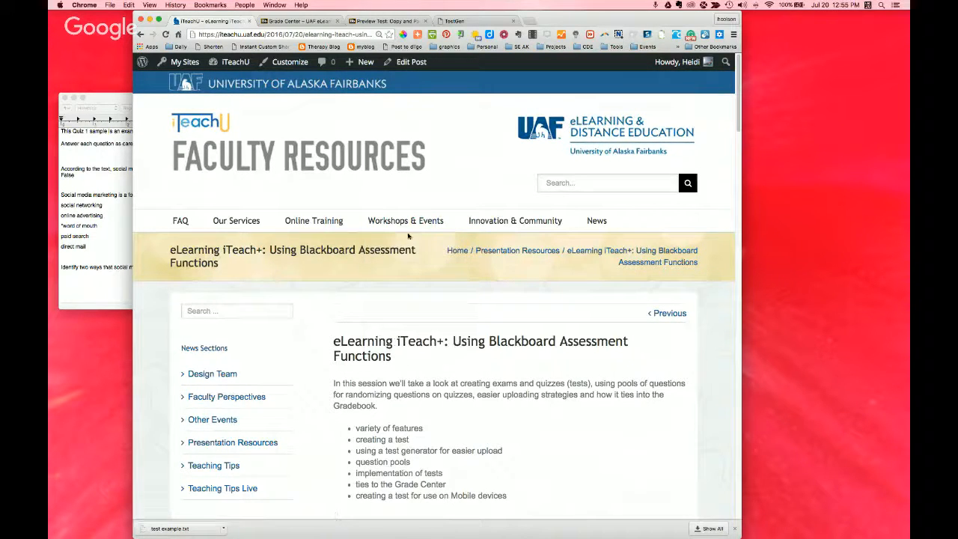
{"action": "left_click", "coordinate": [394, 340]}
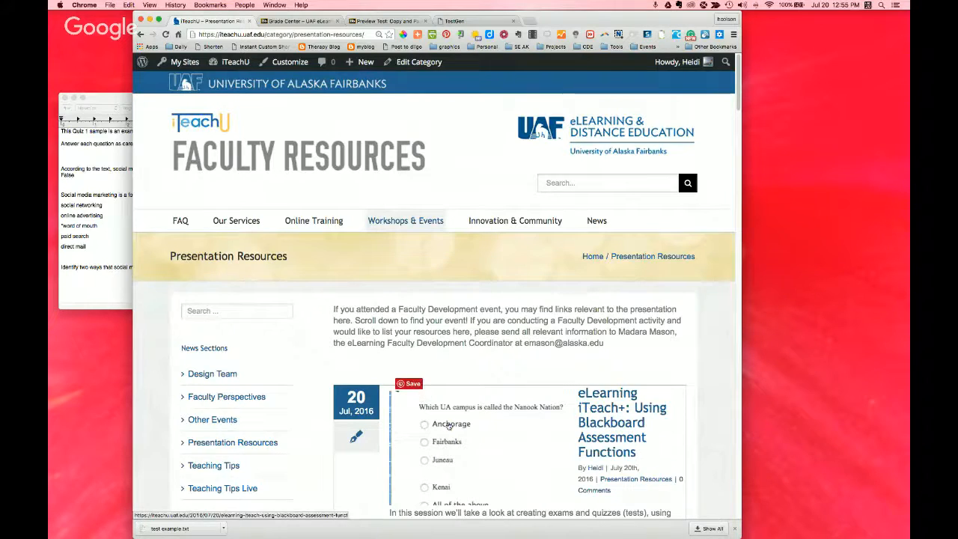
{"action": "scroll", "coordinate": [614, 366], "scroll_direction": "down", "scroll_amount": 1}
{"action": "left_click", "coordinate": [614, 366]}
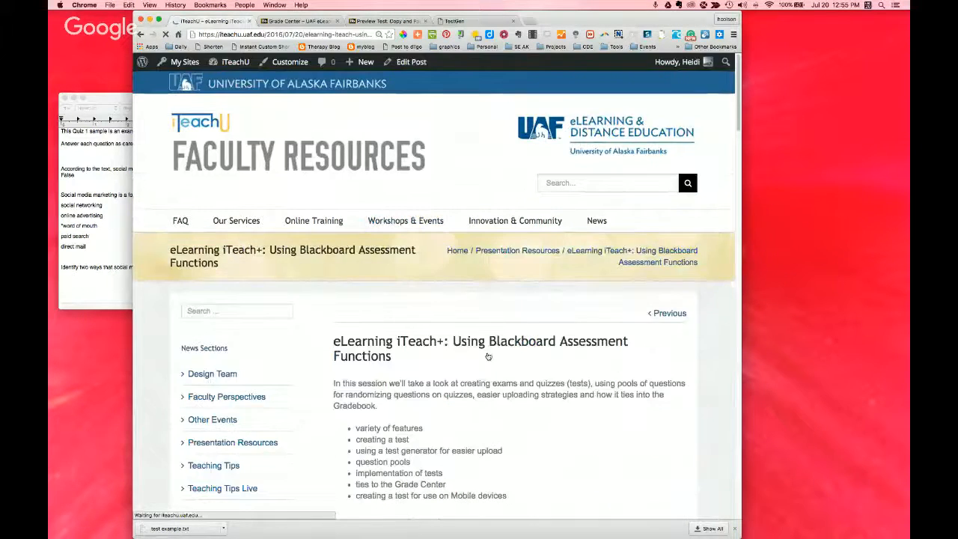
{"action": "scroll", "coordinate": [507, 376], "scroll_direction": "down", "scroll_amount": 1}
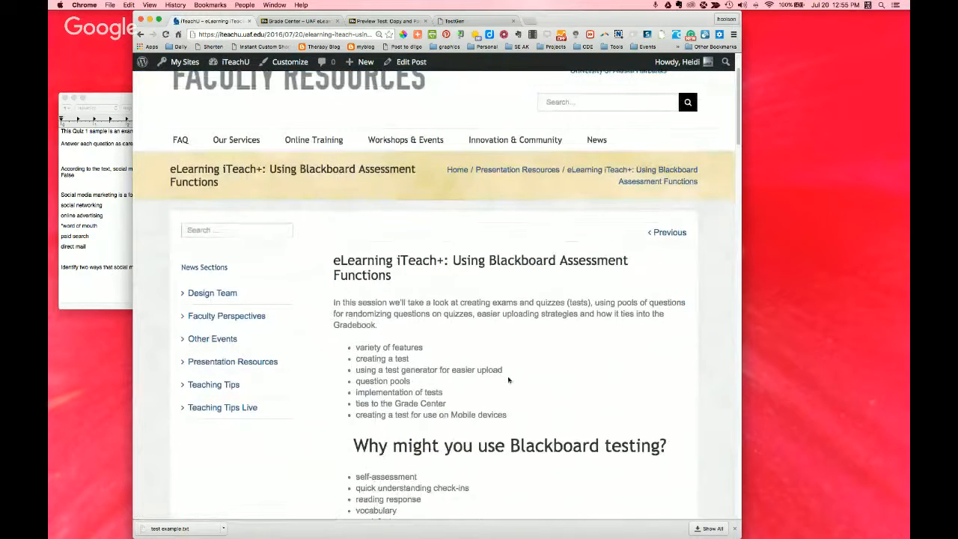